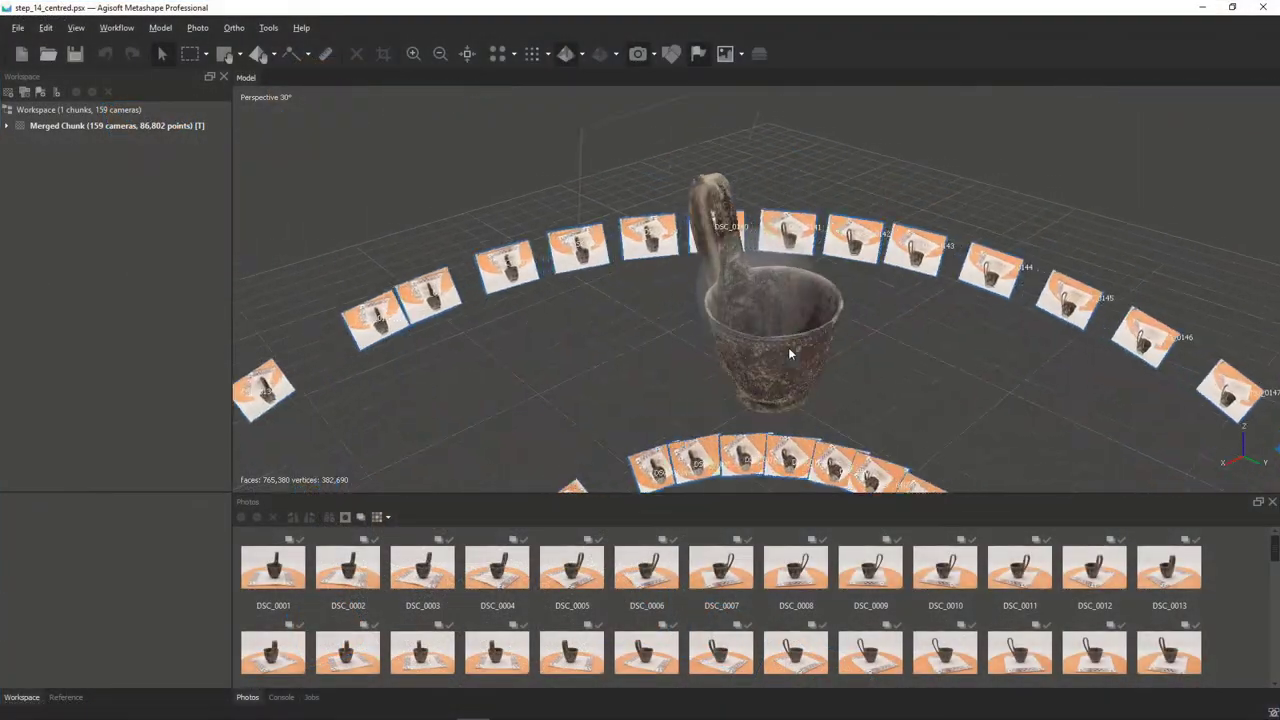
Step: Switch the kylix model from texture to Solid shading and zoom in on the bare geometry
mouse_move(788, 296)
left_mouse_down()
mouse_move(743, 300)
mouse_move(897, 256)
mouse_move(874, 299)
mouse_move(768, 270)
mouse_move(756, 286)
mouse_move(789, 265)
mouse_move(785, 310)
mouse_move(651, 183)
left_mouse_up()
scroll(789, 265, "down", 5)
left_click(582, 53)
left_click(580, 95)
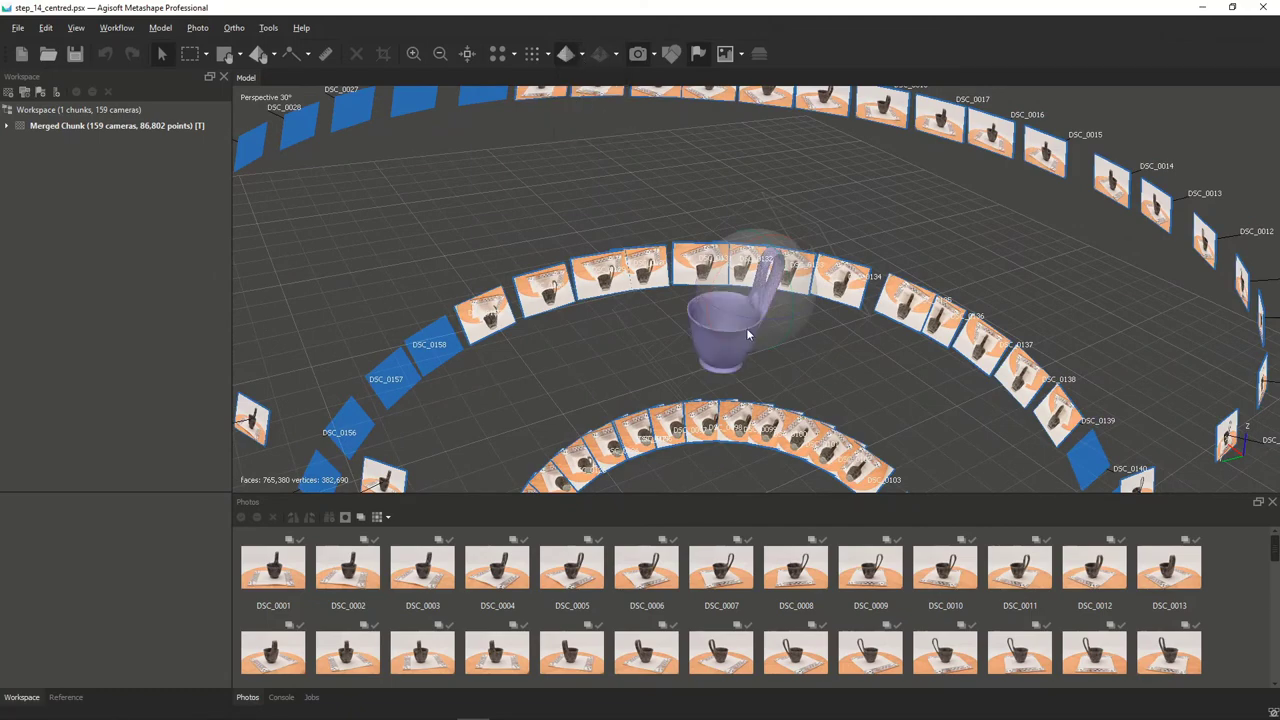
scroll(746, 328, "up", 6)
scroll(729, 370, "up", 3)
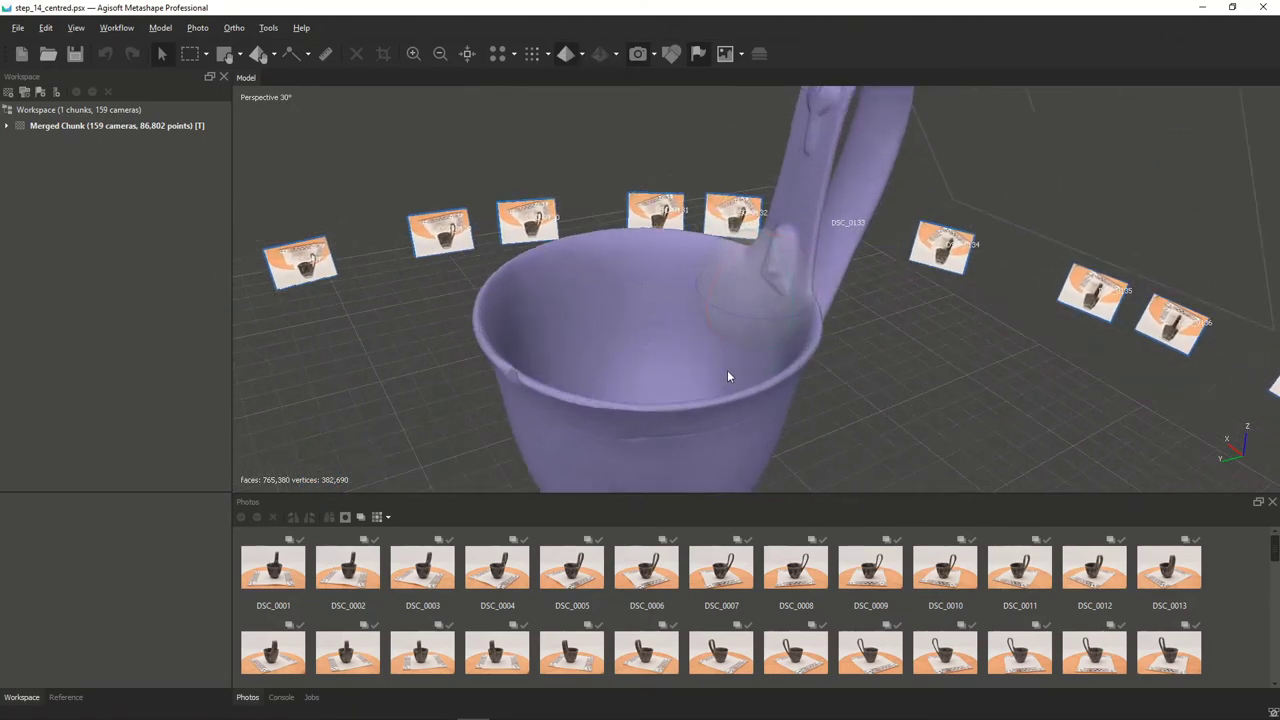
left_click_drag(742, 296, 757, 277)
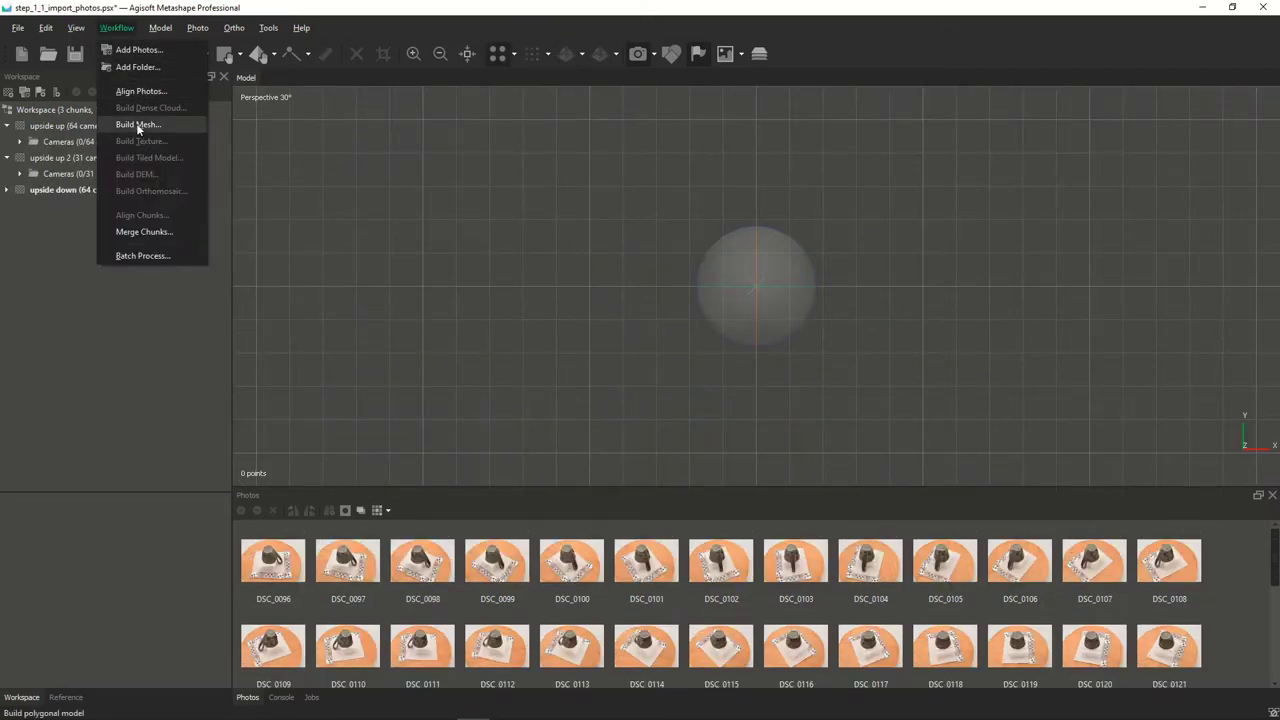
Step: Dismiss the Workflow menu, then widen the Workspace panel and enlarge the Photos pane
left_click(229, 259)
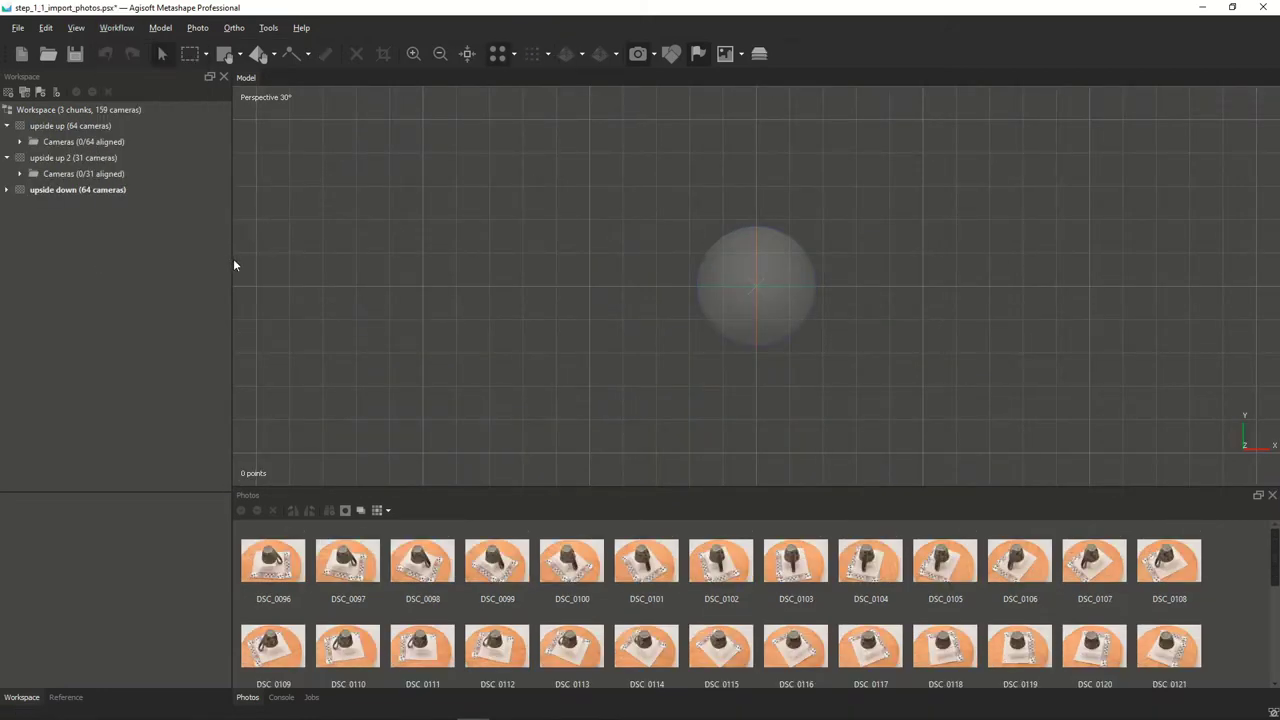
left_click_drag(232, 262, 304, 300)
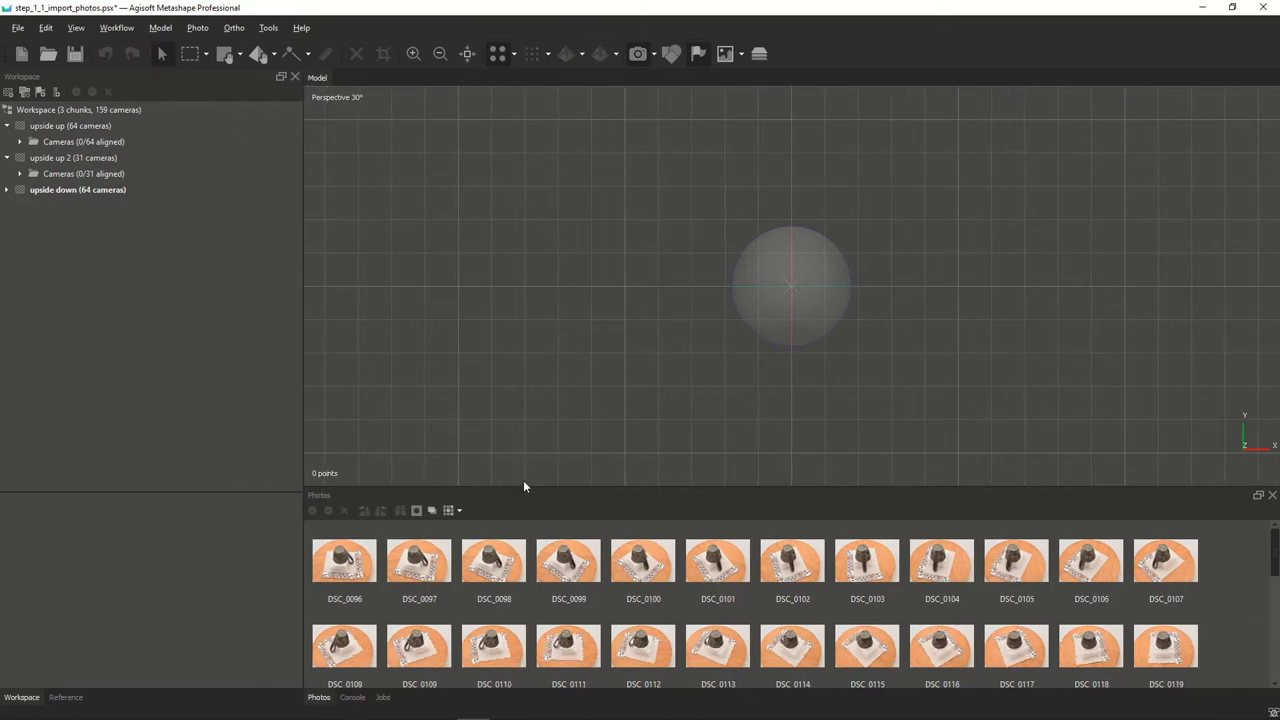
left_click_drag(528, 491, 506, 220)
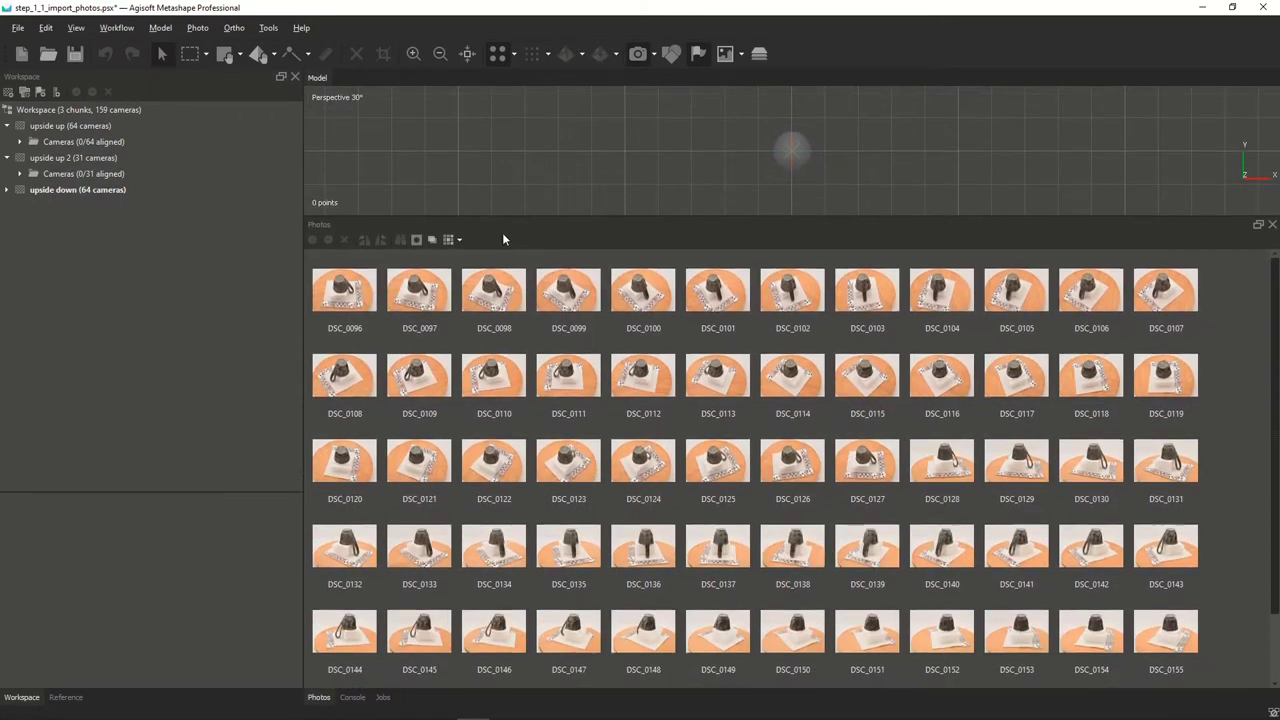
Step: Show the Reference tables, preview photo DSC_0098 up close, then return to the Model view
left_click(66, 697)
double_click(490, 298)
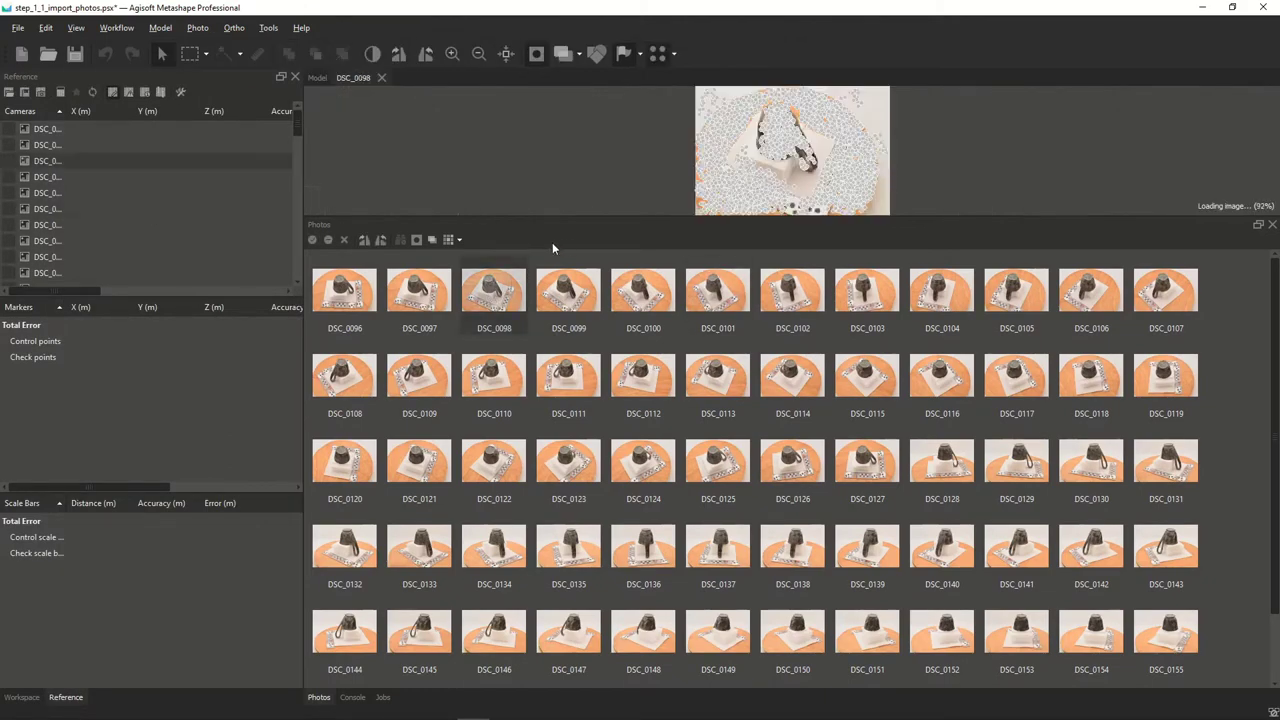
left_click_drag(576, 218, 650, 550)
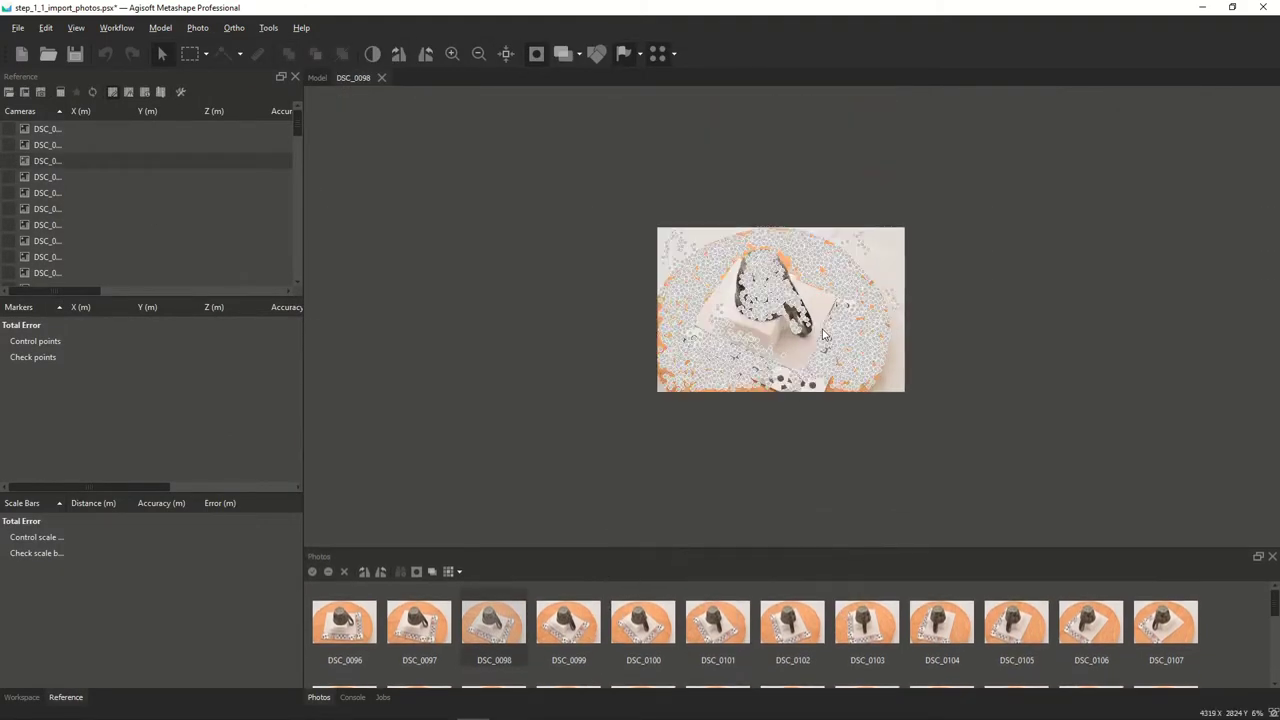
scroll(816, 320, "up", 10)
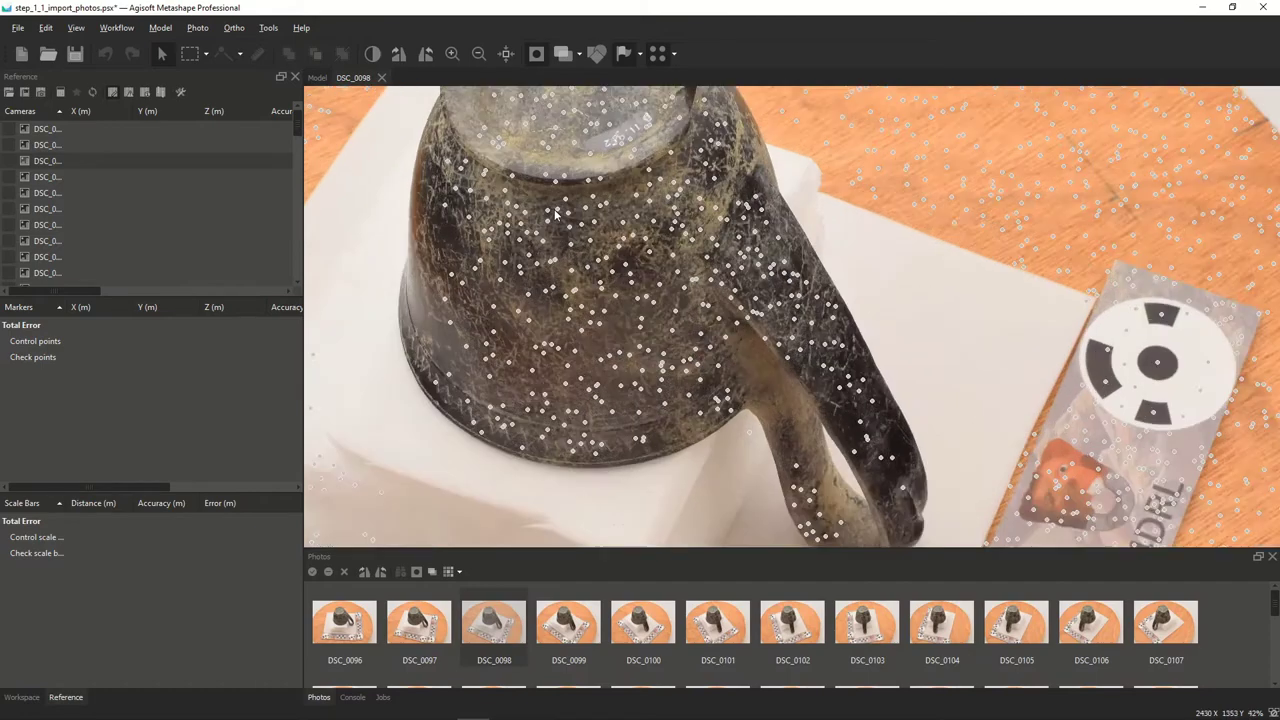
scroll(557, 213, "down", 5)
left_click(318, 77)
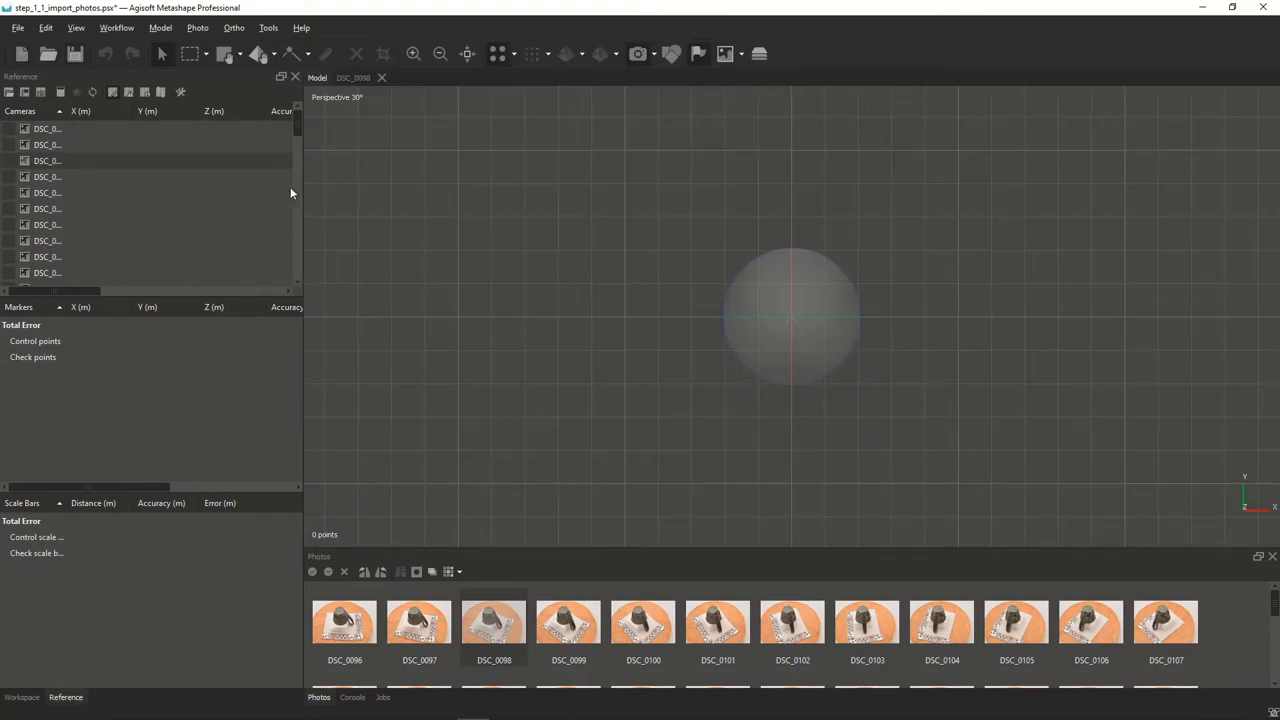
scroll(143, 172, "down", 5)
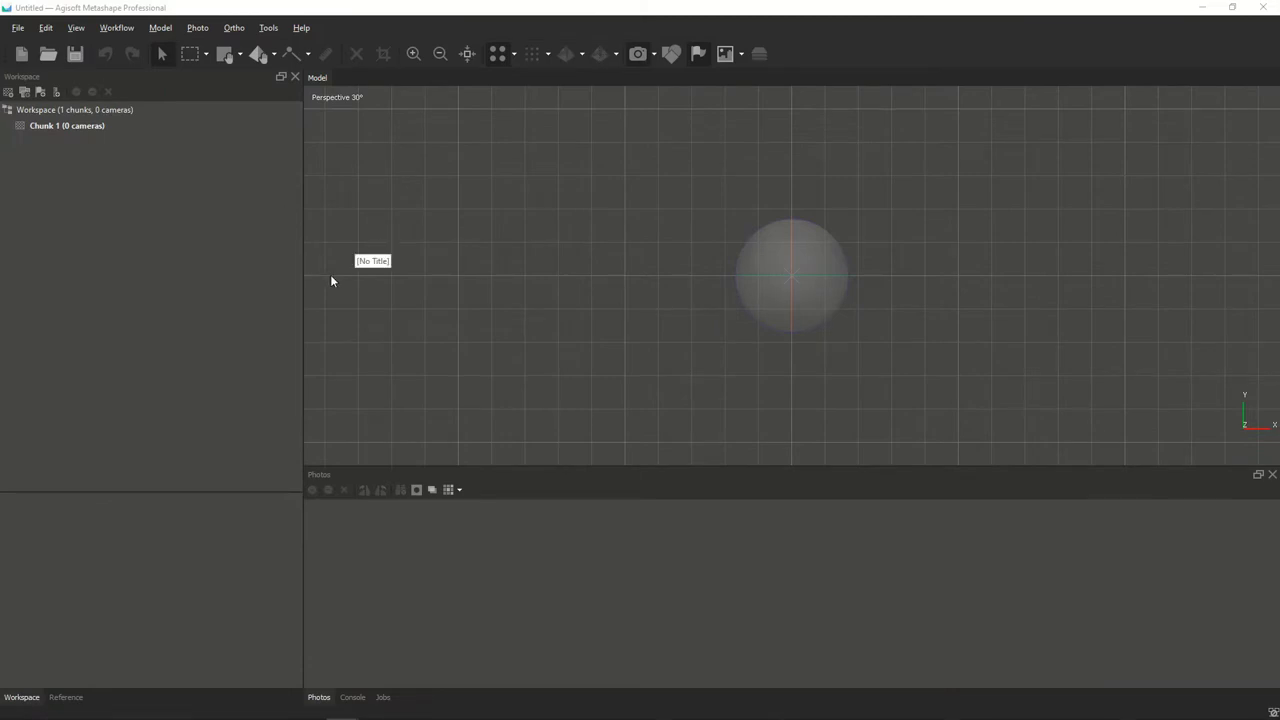
Step: Enable the GeForce RTX 2060 for processing on the GPU tab of Preferences
left_click(268, 28)
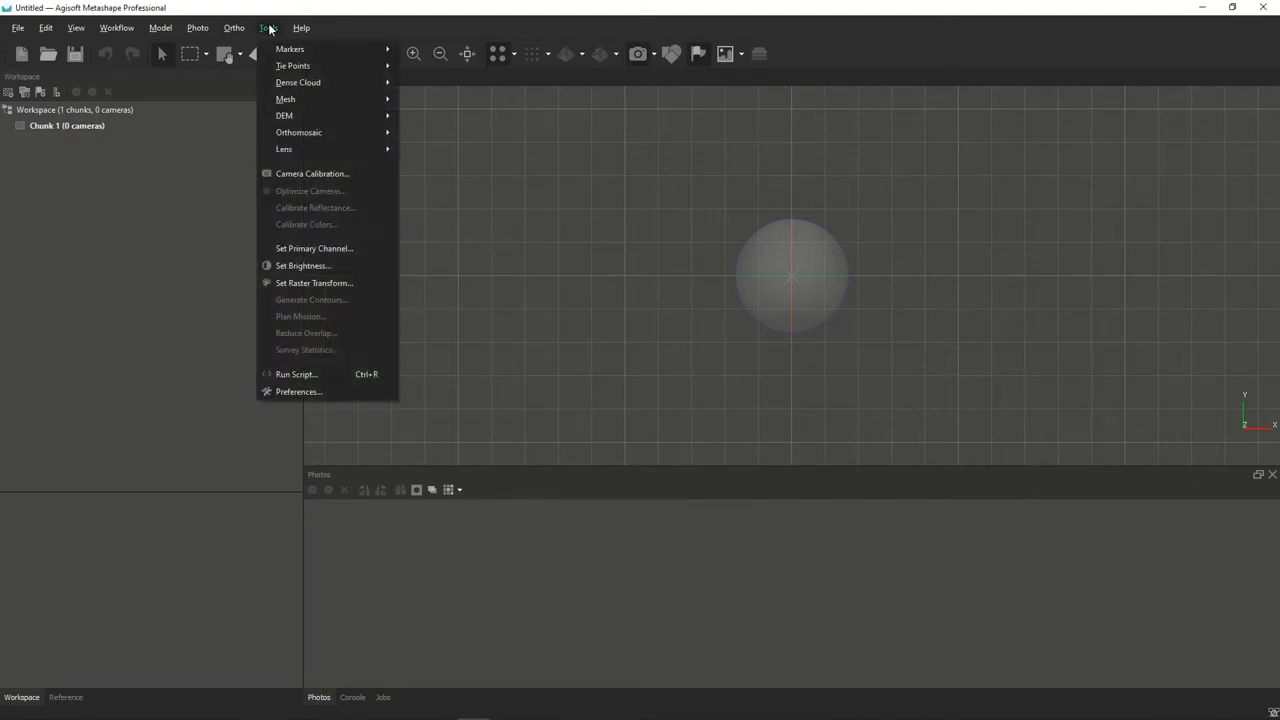
left_click(306, 392)
left_click(505, 168)
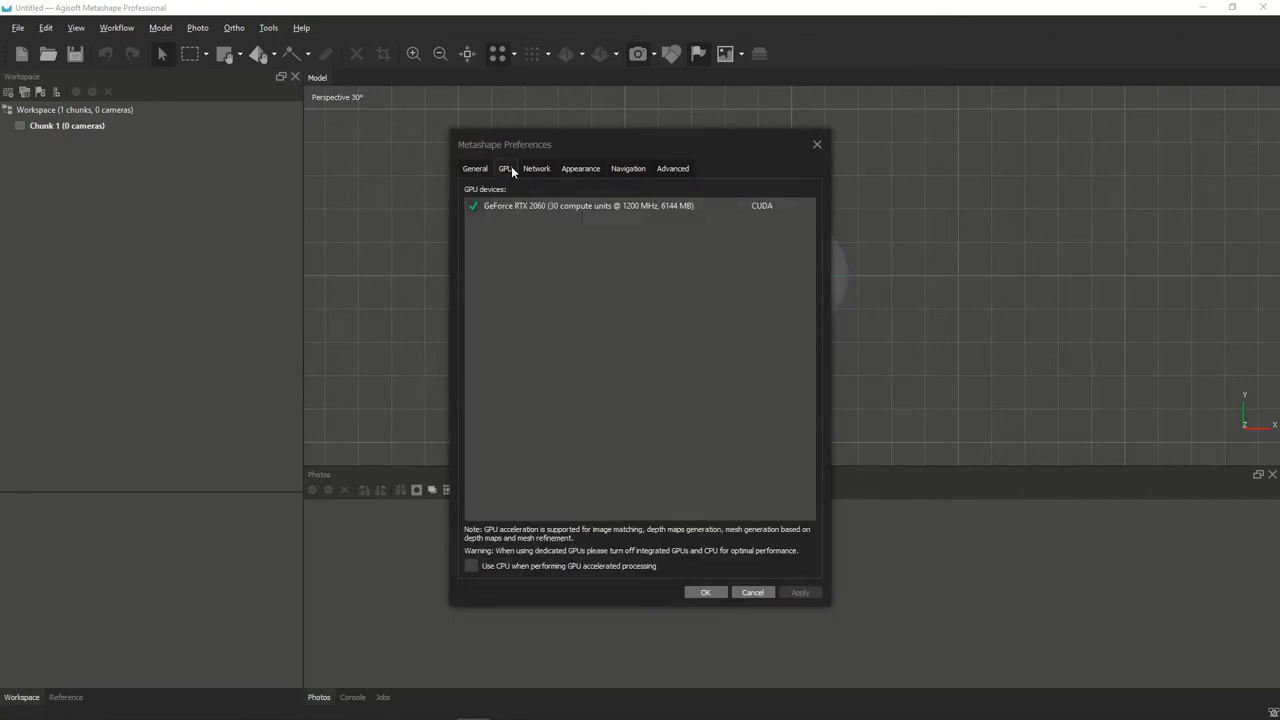
left_click(472, 205)
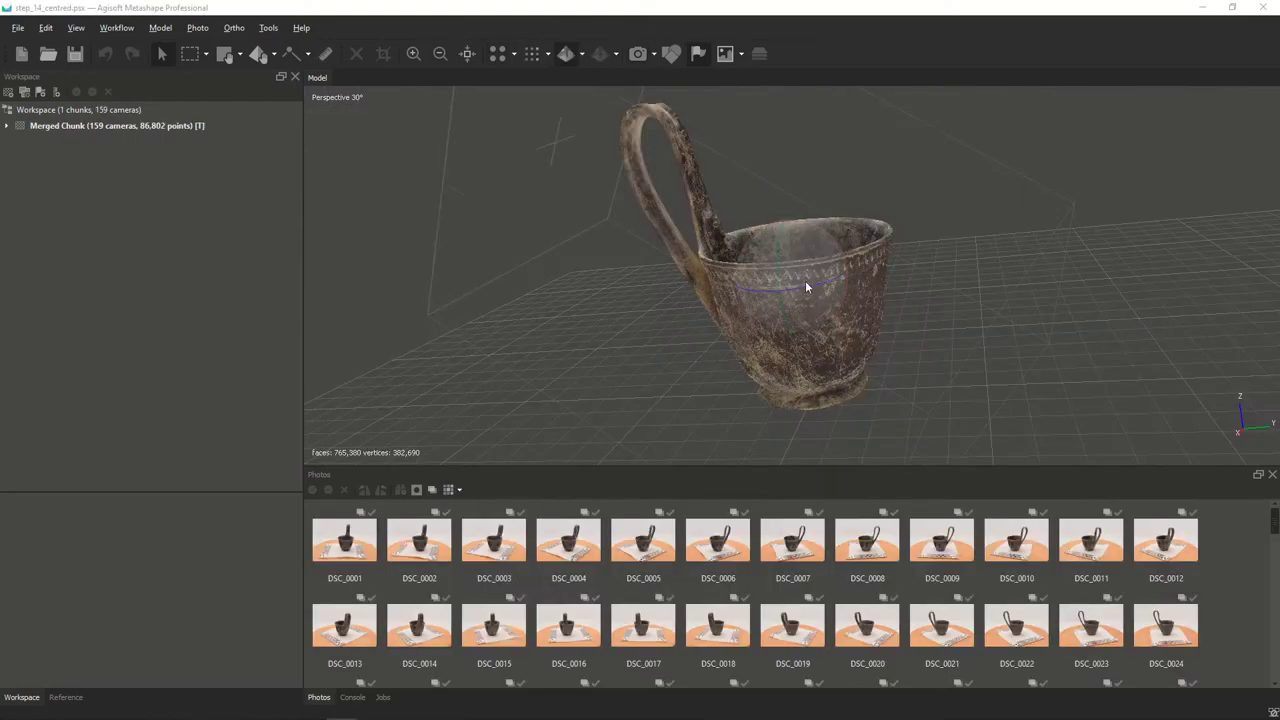
Step: Set the interface Theme to Dark in Preferences, apply it and close the dialog
left_click_drag(806, 287, 624, 255)
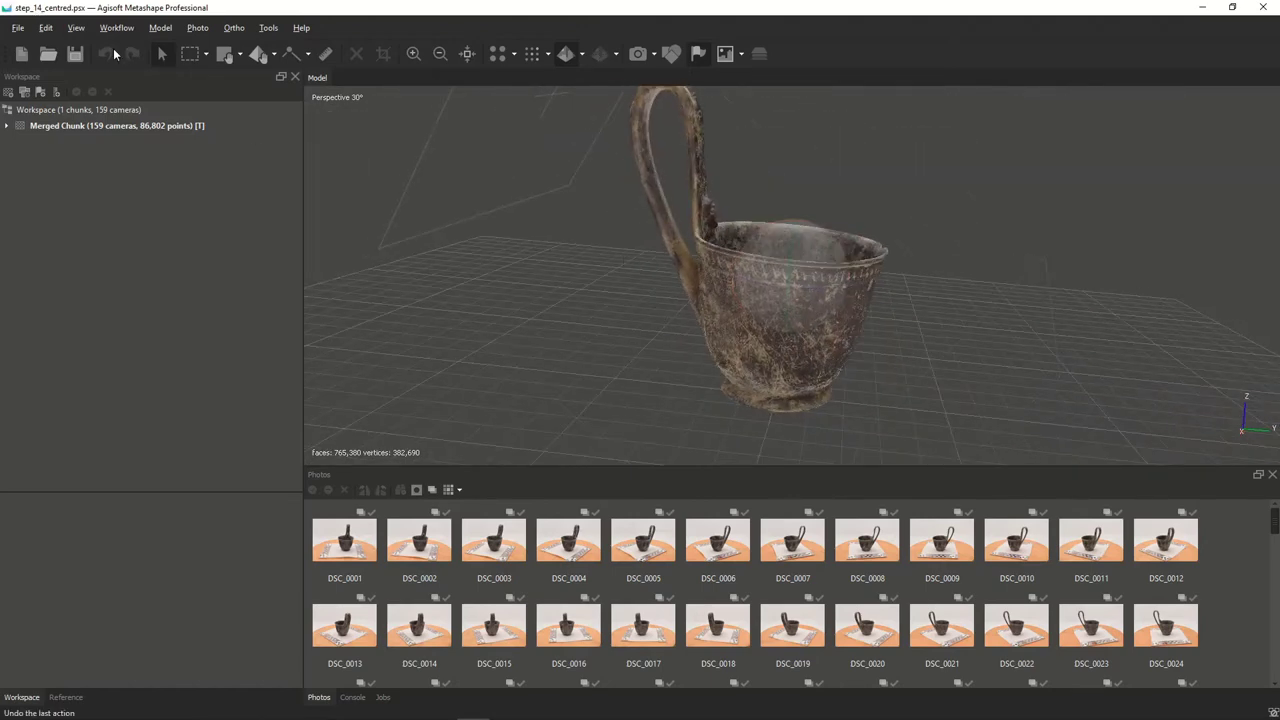
left_click(266, 29)
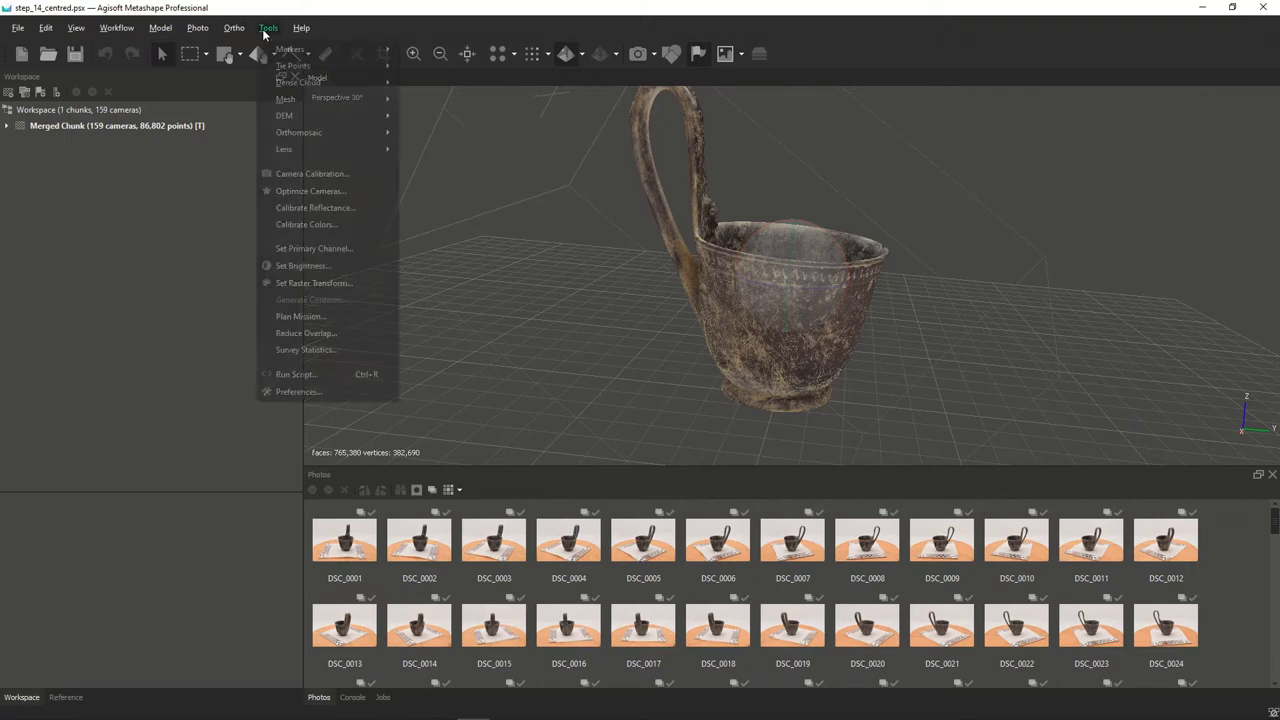
left_click(292, 391)
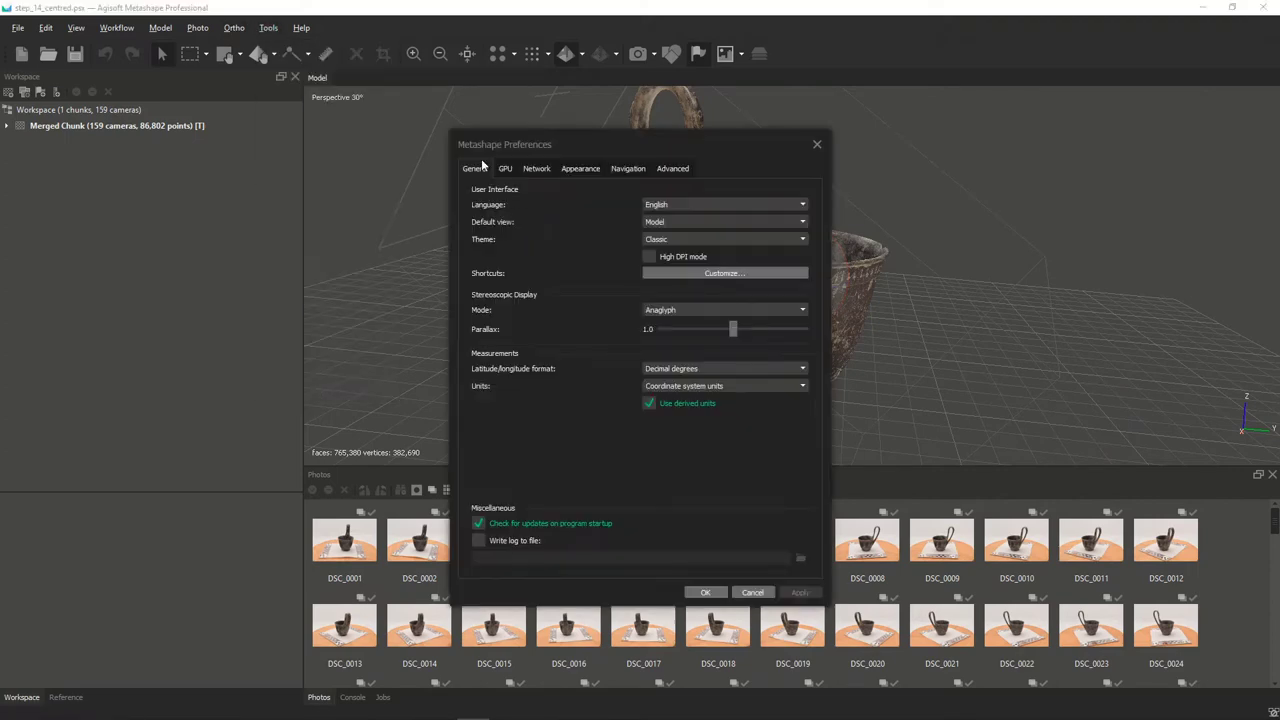
left_click(679, 238)
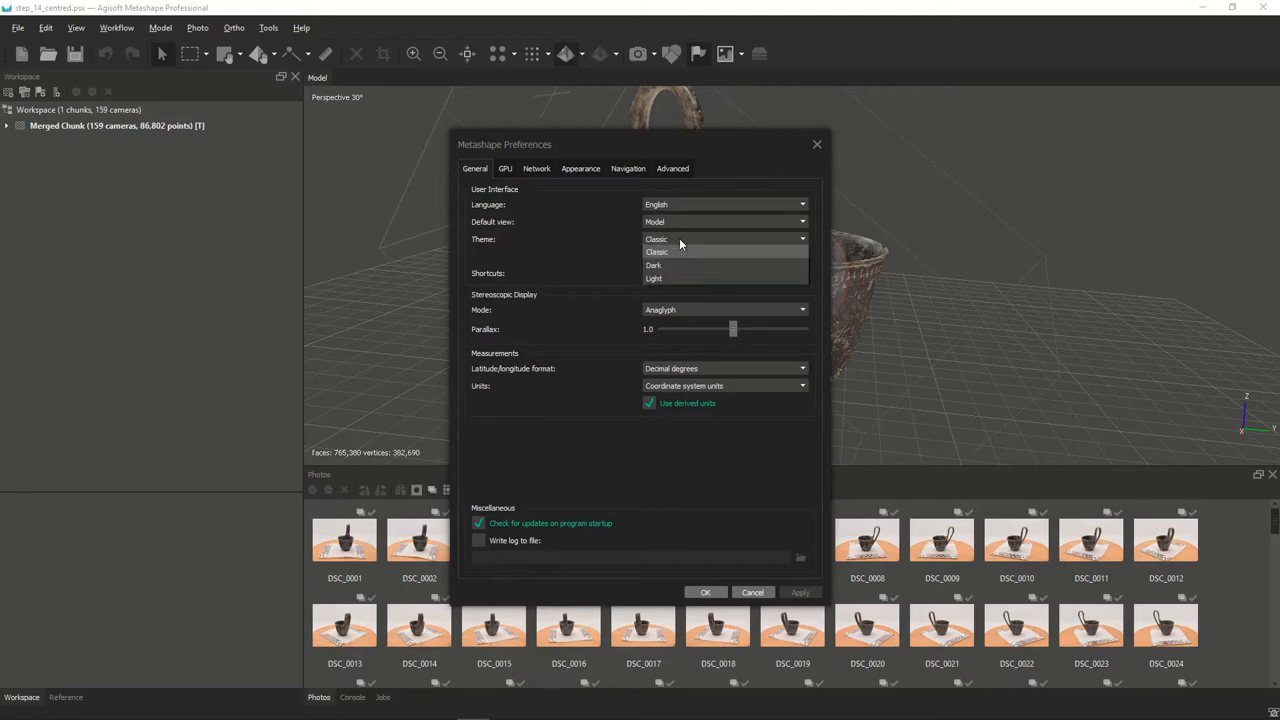
left_click(674, 264)
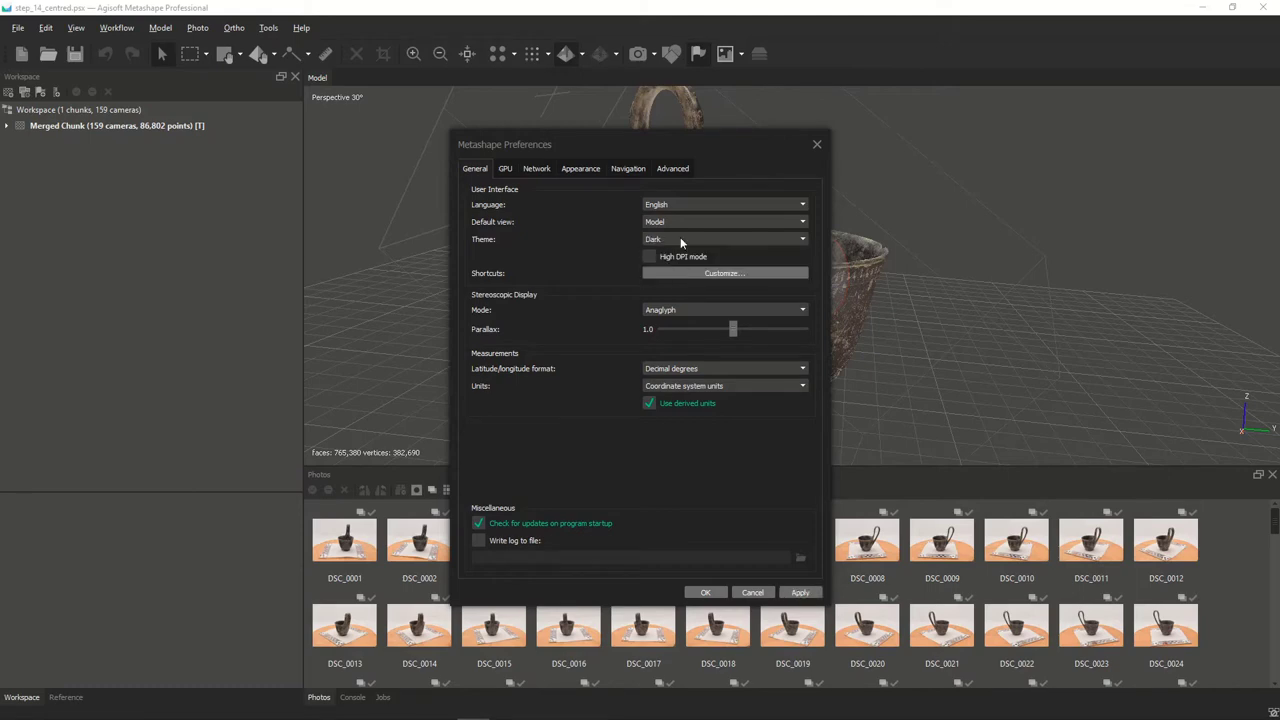
left_click(799, 592)
left_click(705, 592)
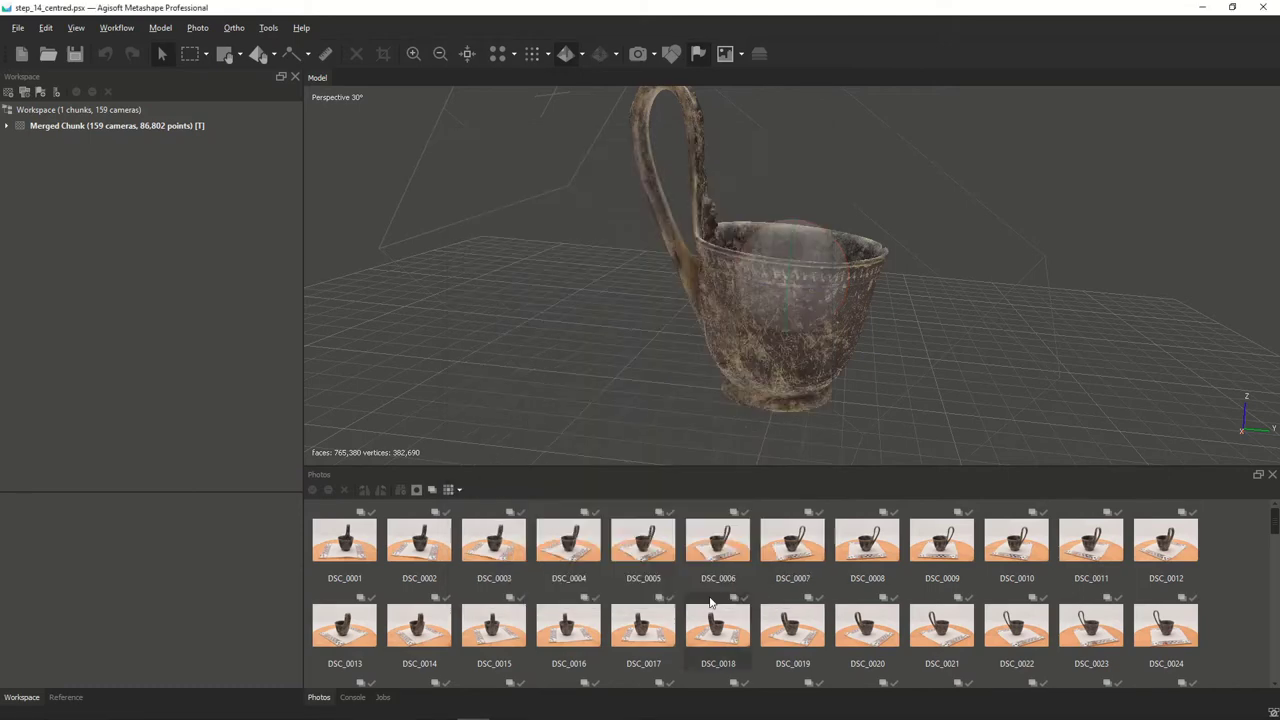
Step: Restore the larger model view and expand the Merged Chunk and its camera list
left_click_drag(810, 274, 583, 262)
left_click_drag(787, 193, 725, 283)
scroll(651, 455, "down", 6)
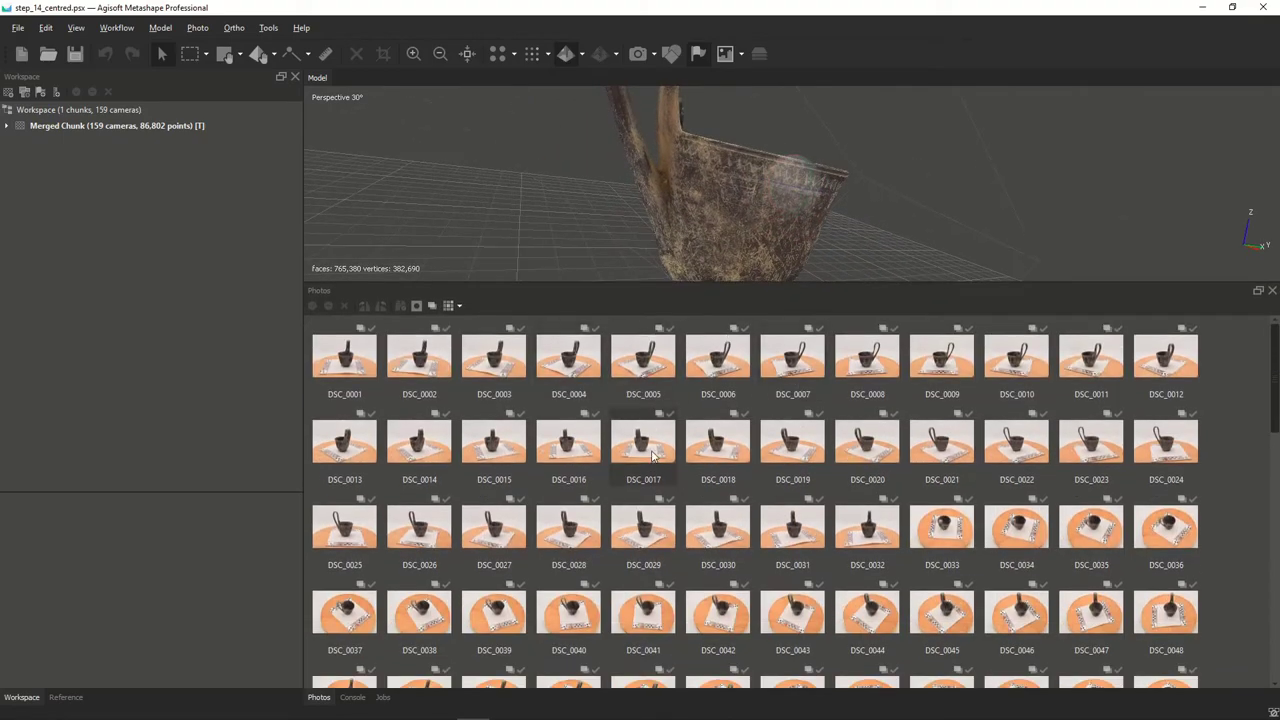
scroll(651, 455, "up", 6)
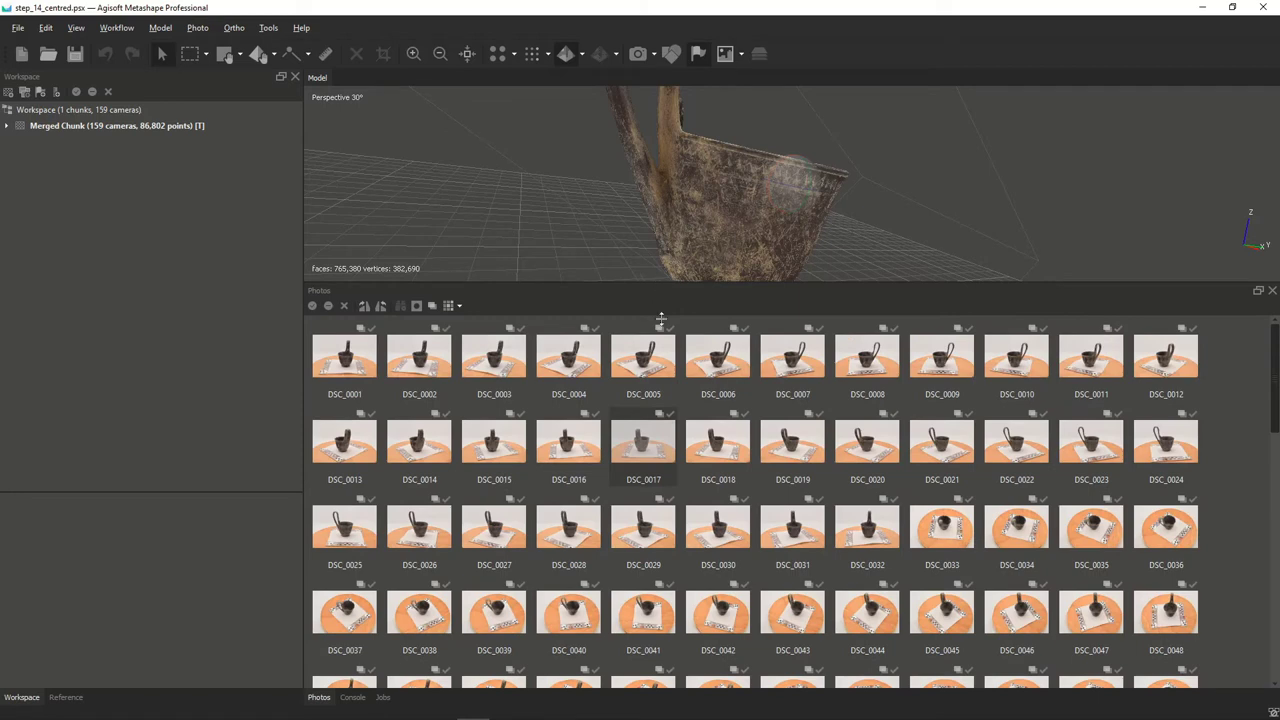
left_click_drag(657, 284, 657, 500)
left_click(7, 127)
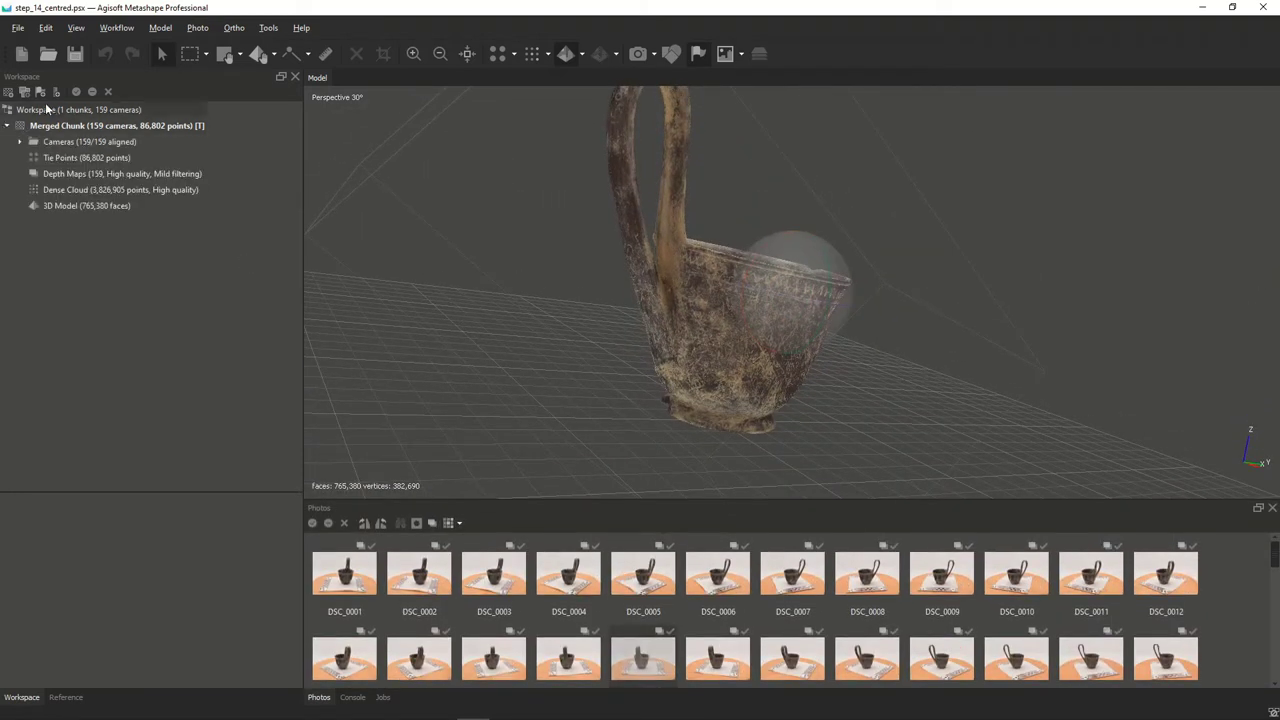
left_click(18, 142)
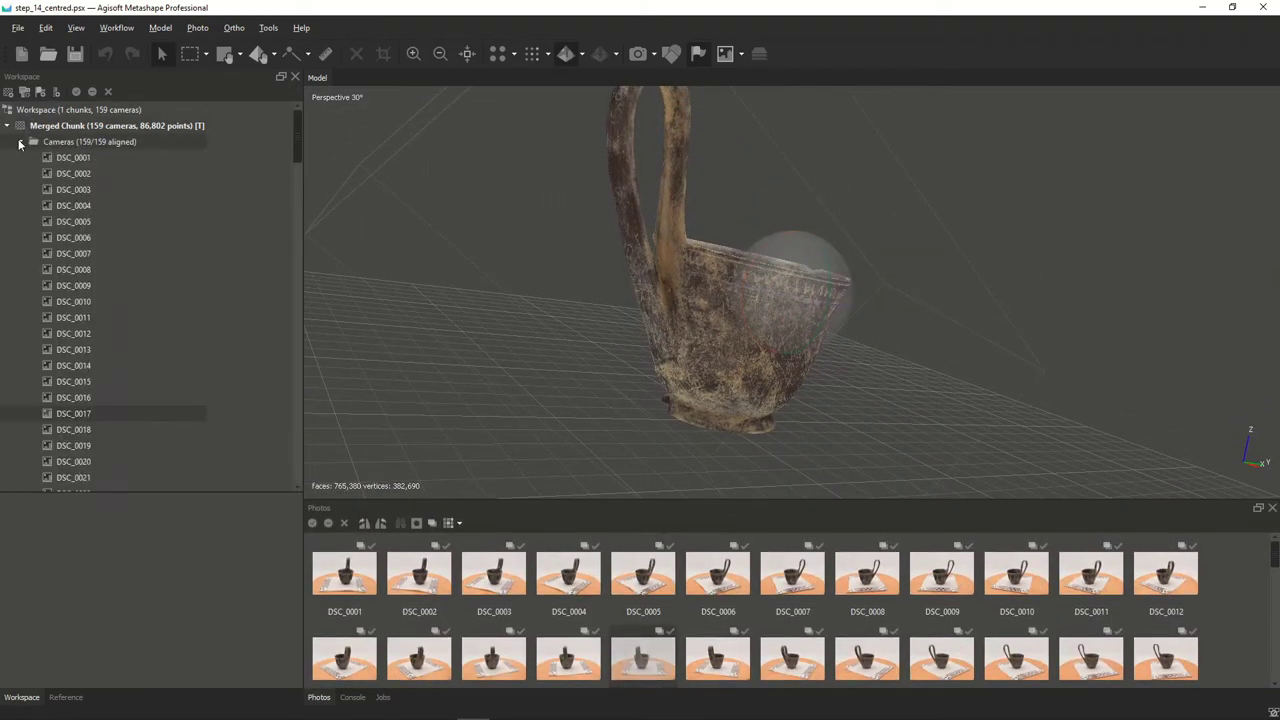
left_click(19, 142)
Step: Inspect the tie points, depth maps, dense cloud and 3D model properties, and glance at the Reference tables
left_click(70, 158)
left_click(55, 174)
left_click(50, 190)
left_click(55, 206)
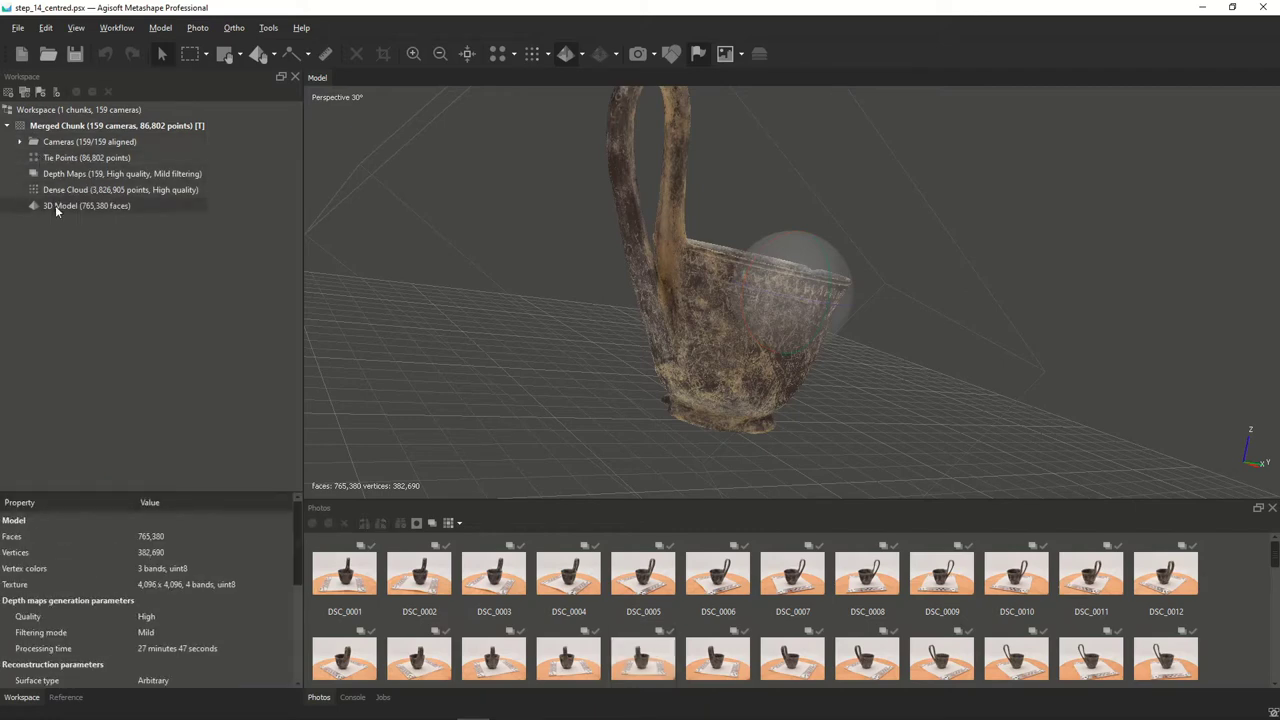
left_click(65, 697)
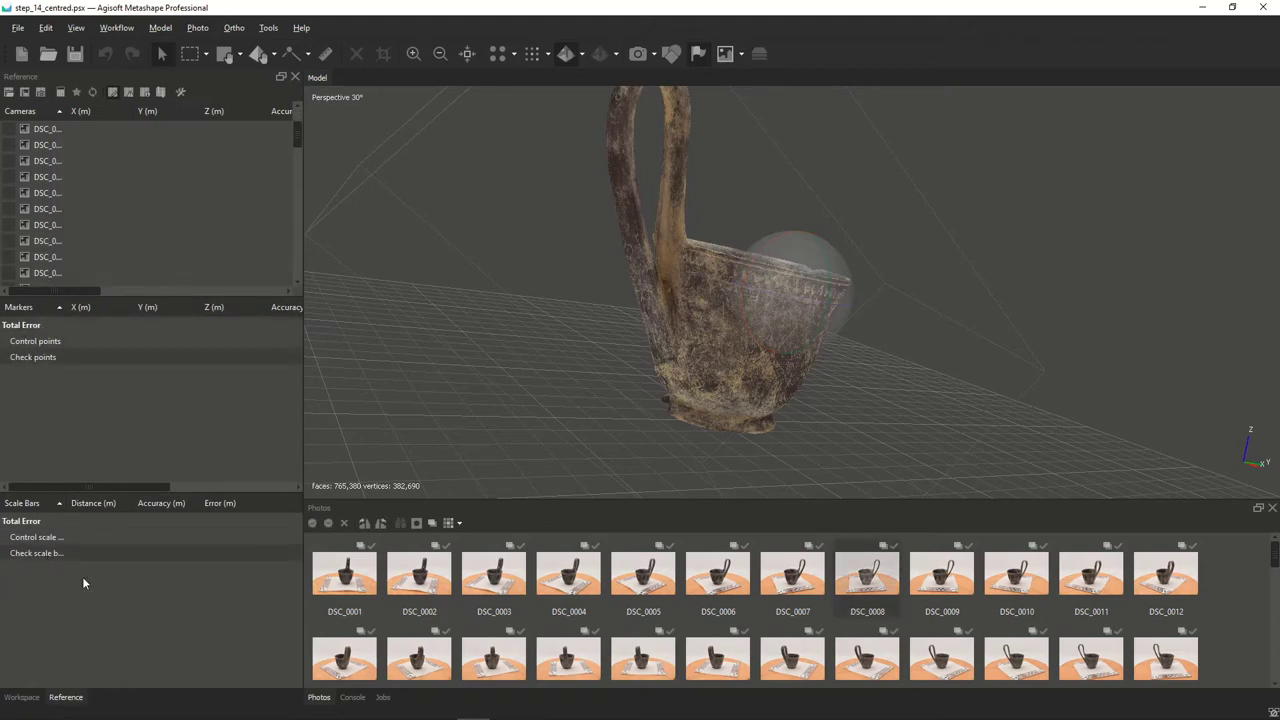
left_click(24, 697)
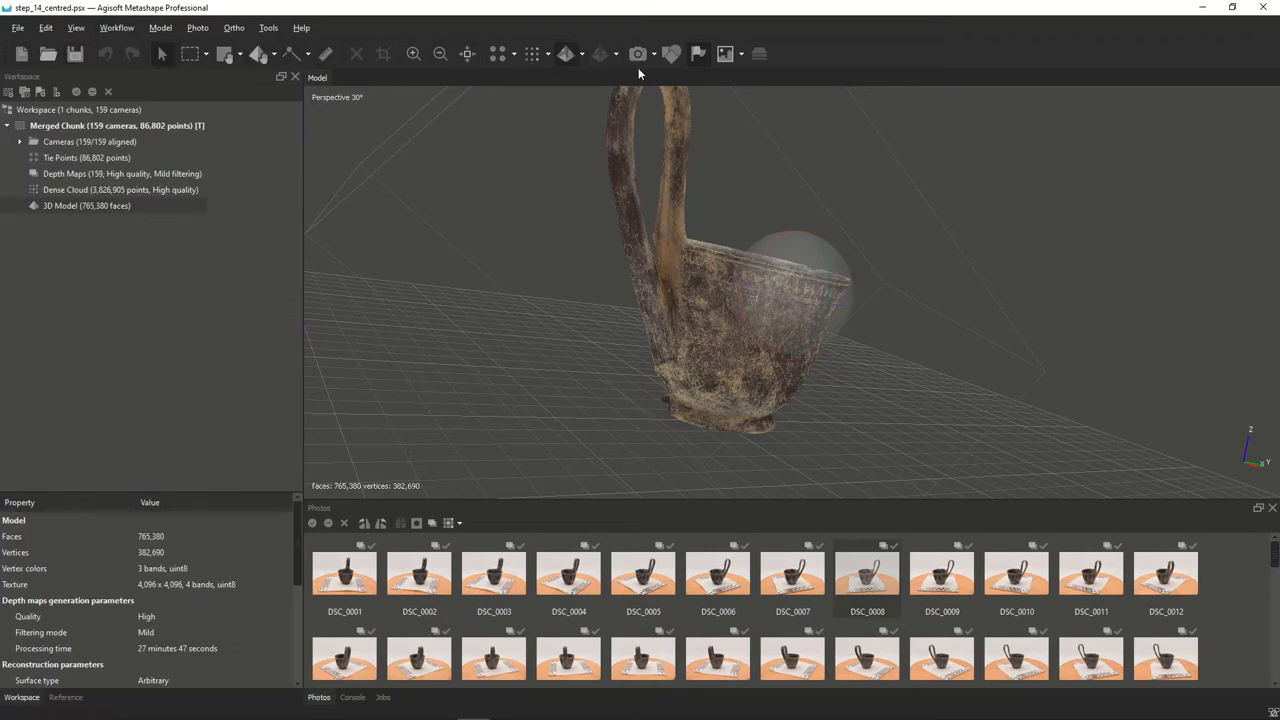
left_click(76, 27)
mouse_move(152, 29)
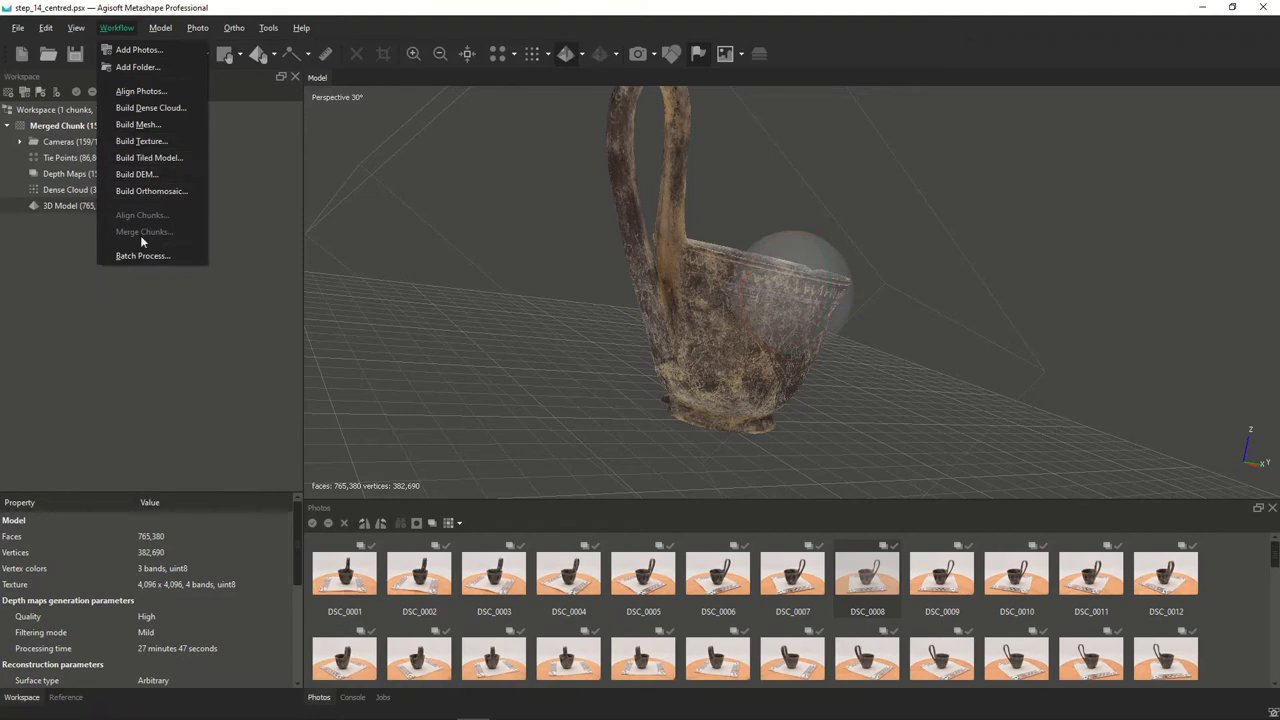
left_click(123, 31)
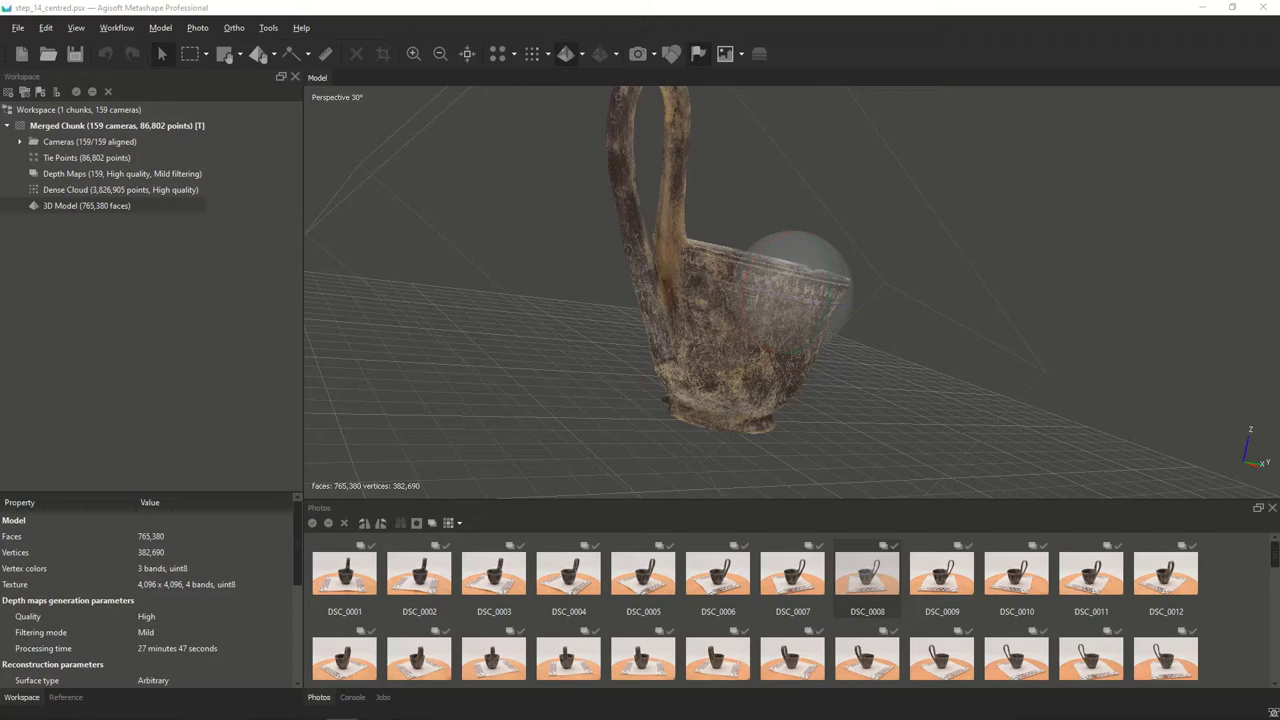
Step: Open the Workflow menu on the menu bar
left_click(123, 31)
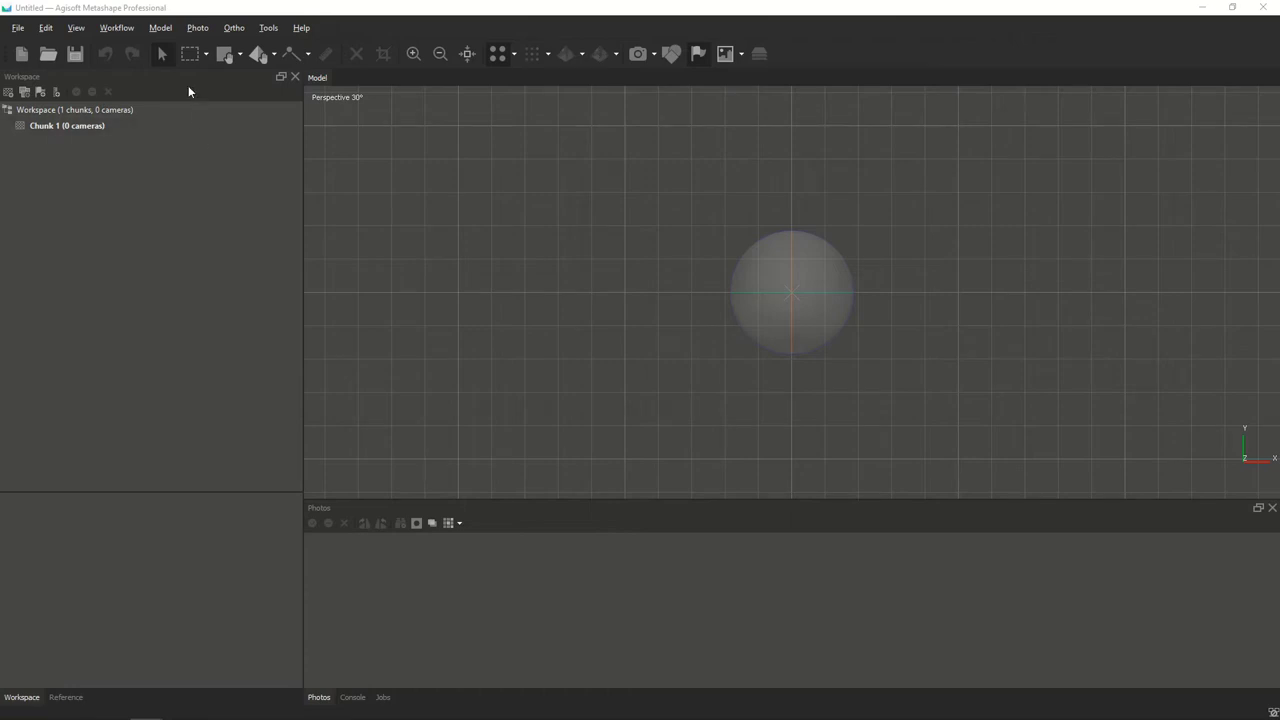
Step: Drag the 17 photos DSC_0660–DSC_0722 from the laconian kylix folder into Metashape, then close the folder
left_click_drag(1279, 170, 736, 112)
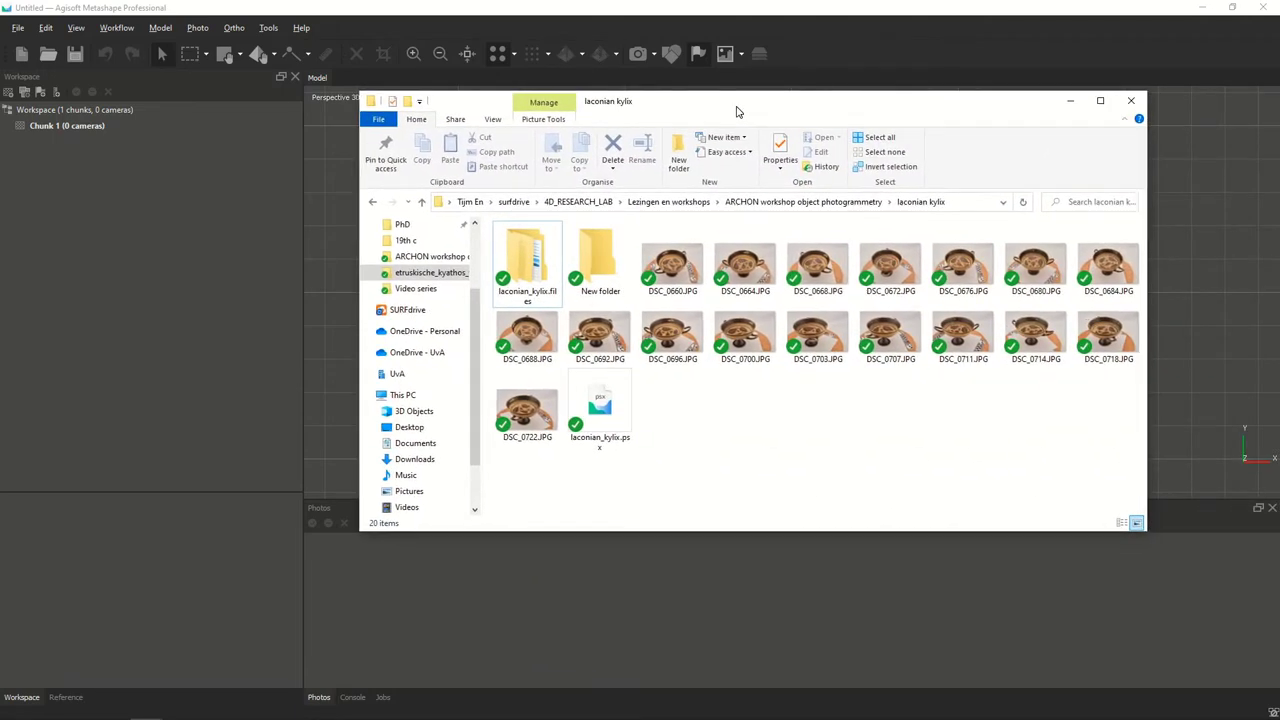
left_click(673, 272)
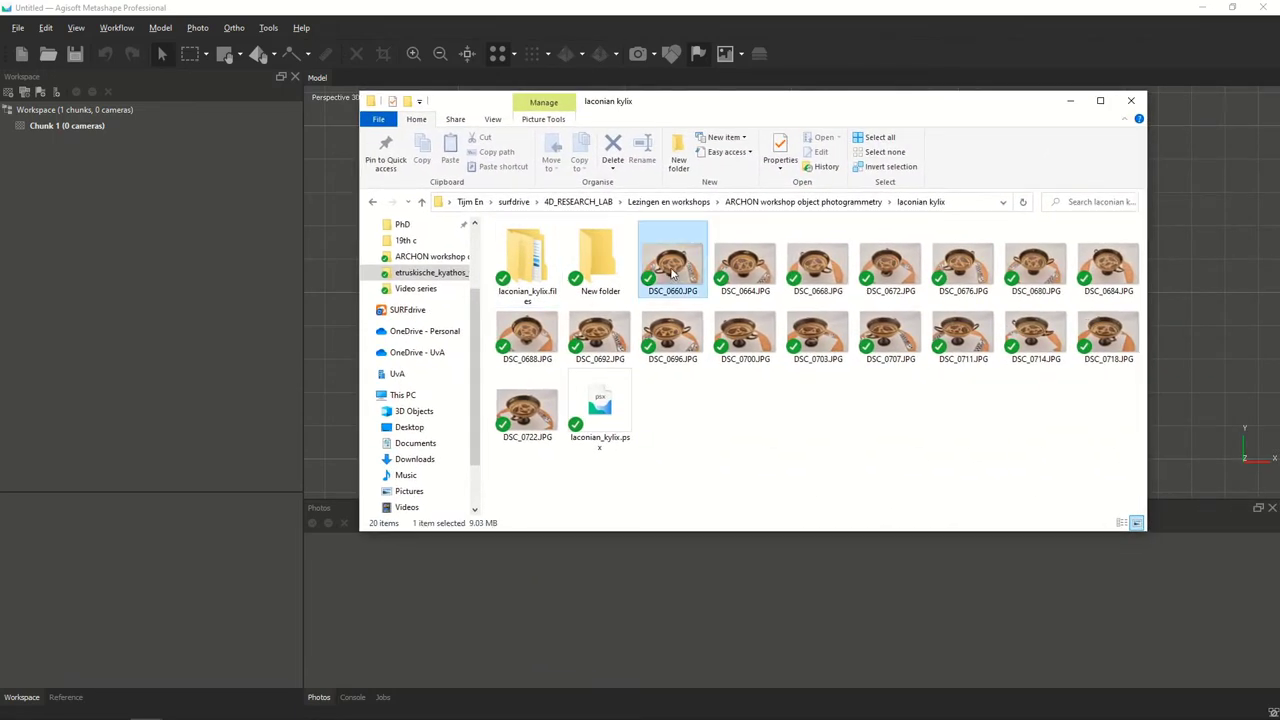
left_click(538, 432, "shift")
left_click_drag(533, 342, 442, 618)
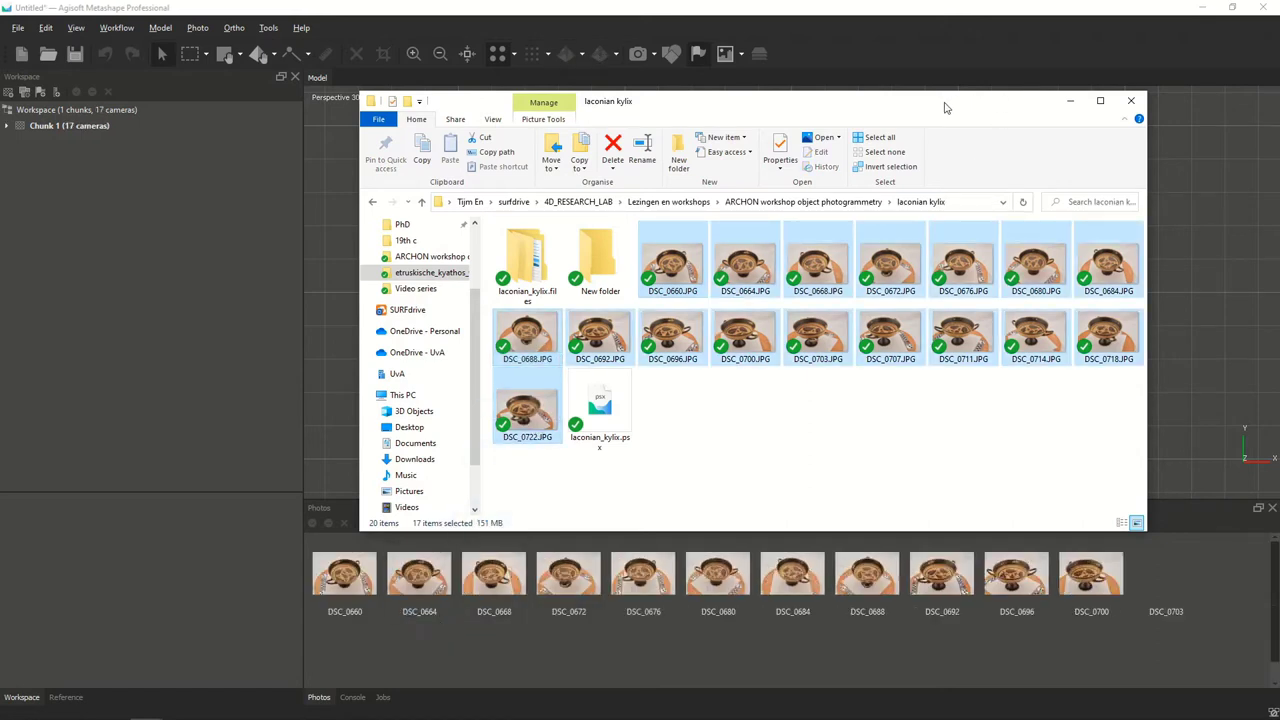
left_click(1070, 101)
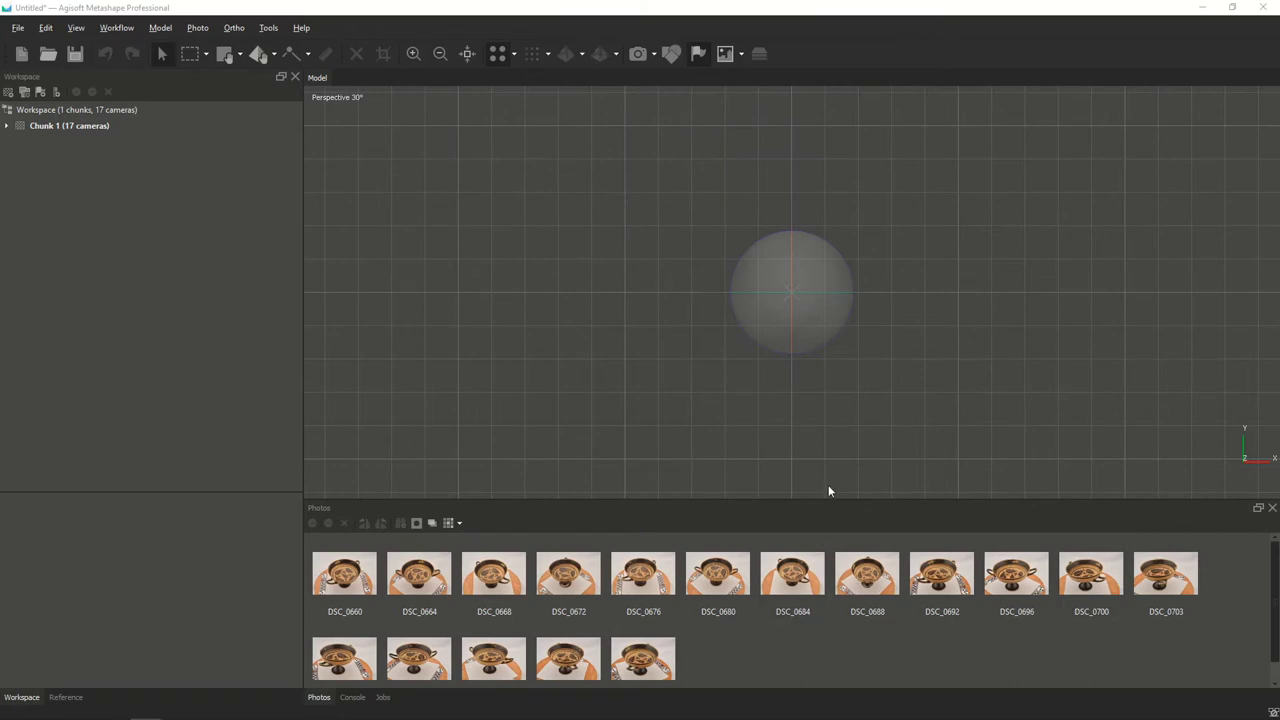
Step: Enlarge the Photos pane and expand Chunk 1's list of 17 cameras
left_click_drag(830, 499, 826, 398)
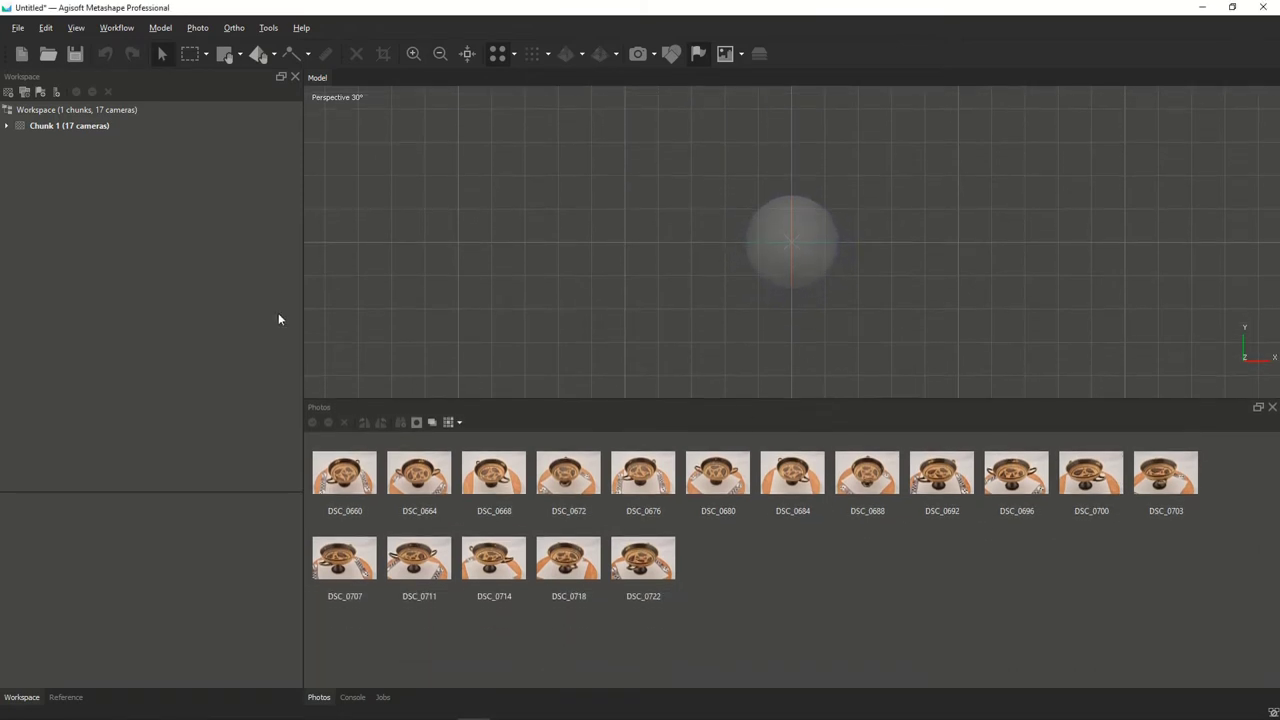
left_click(7, 126)
left_click(20, 141)
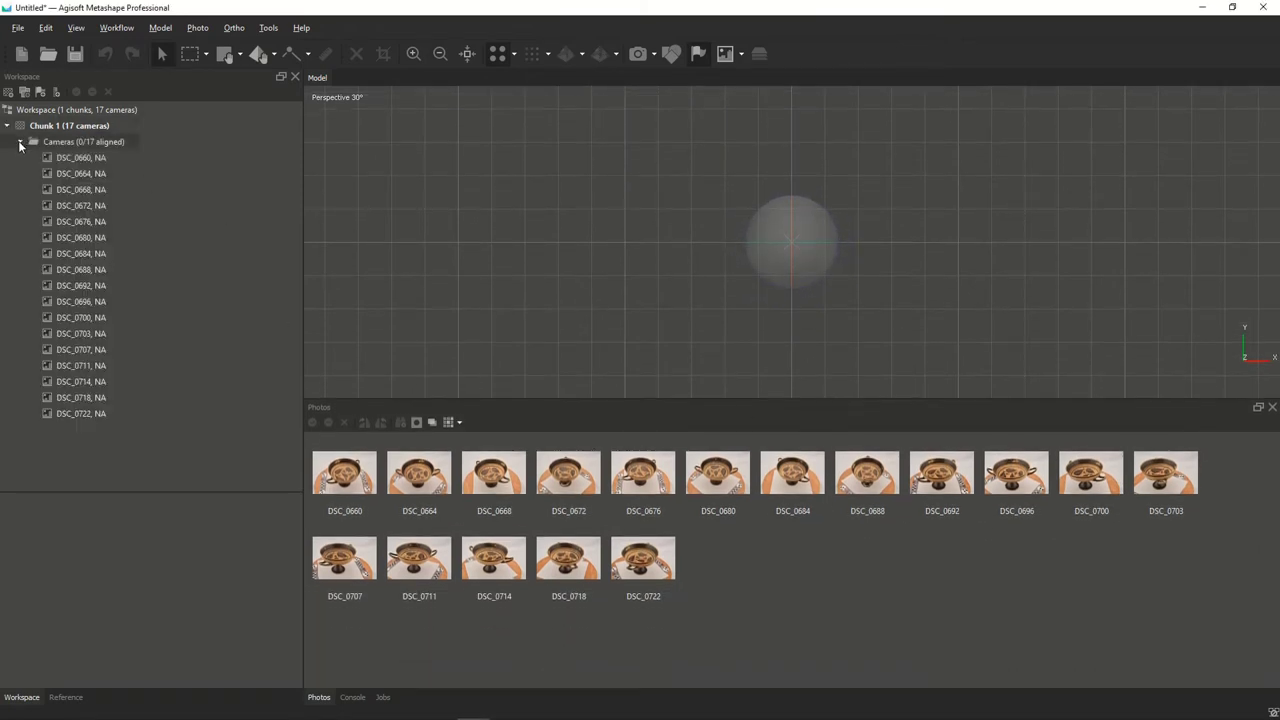
Step: Open photo DSC_0664 in its own tab and make the Photos pane taller
left_click(413, 476)
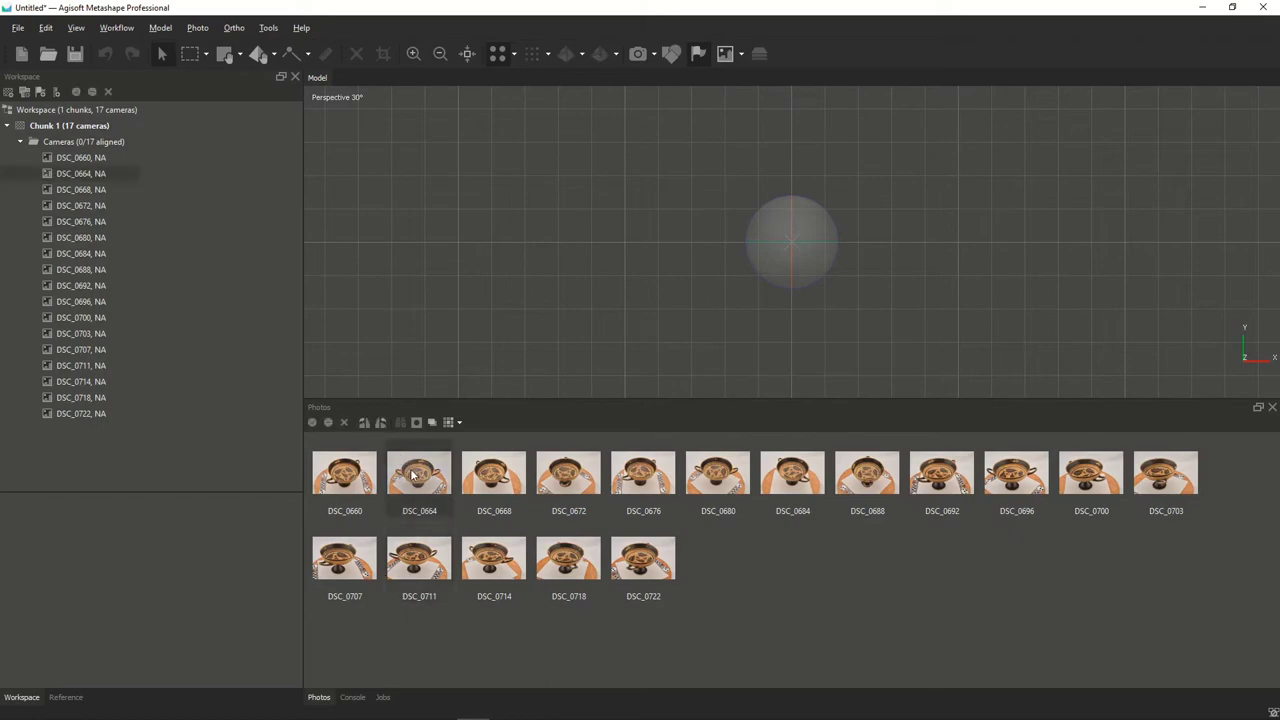
double_click(413, 476)
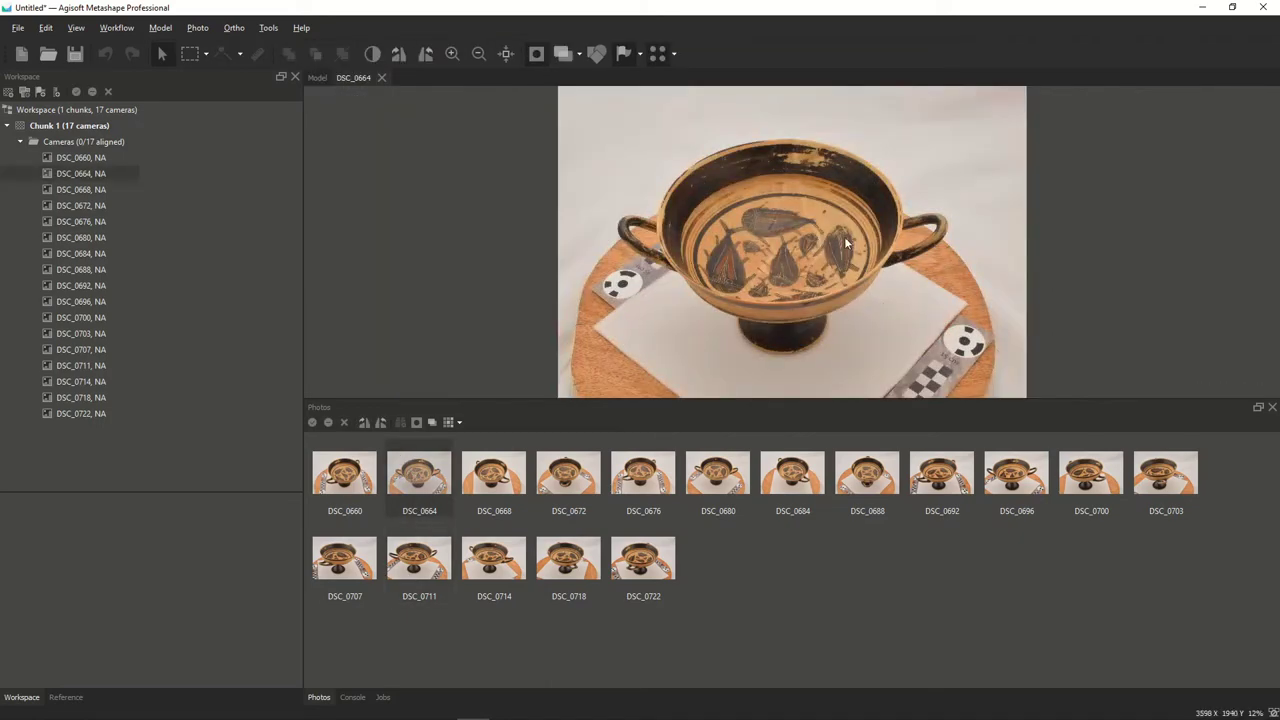
scroll(824, 255, "up", 5)
scroll(824, 255, "down", 5)
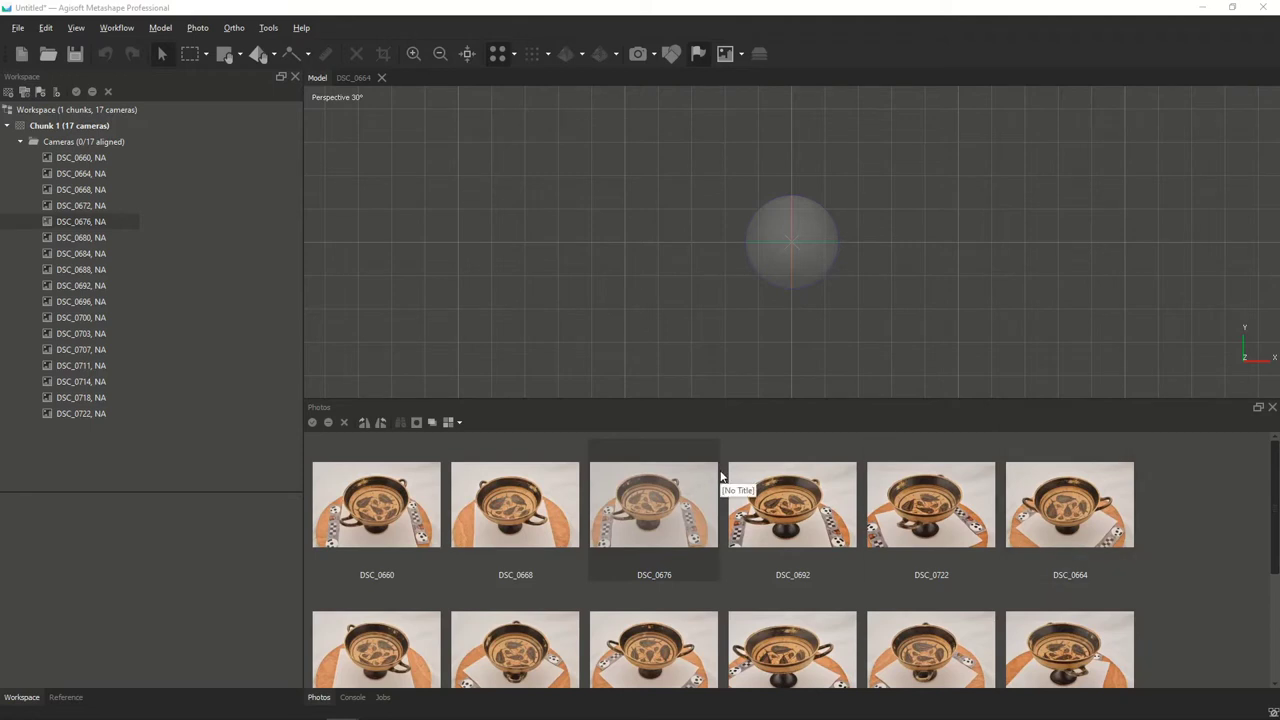
left_click_drag(557, 398, 549, 345)
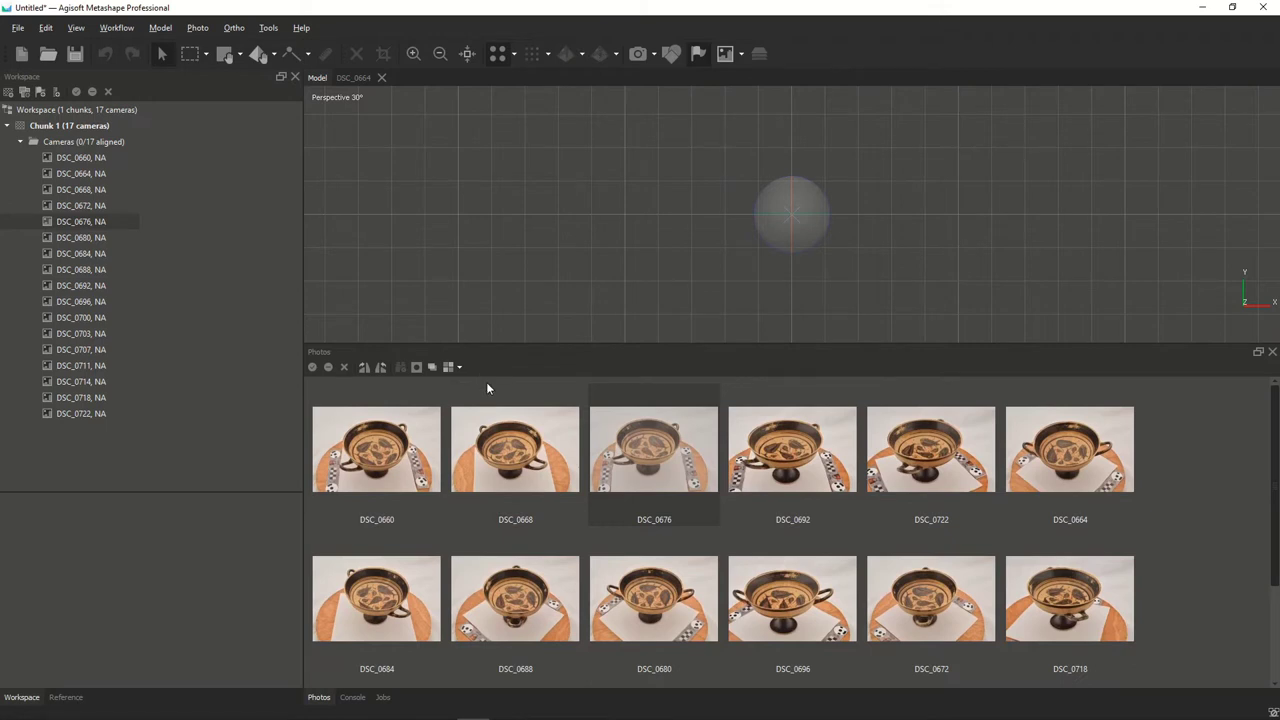
left_click(460, 367)
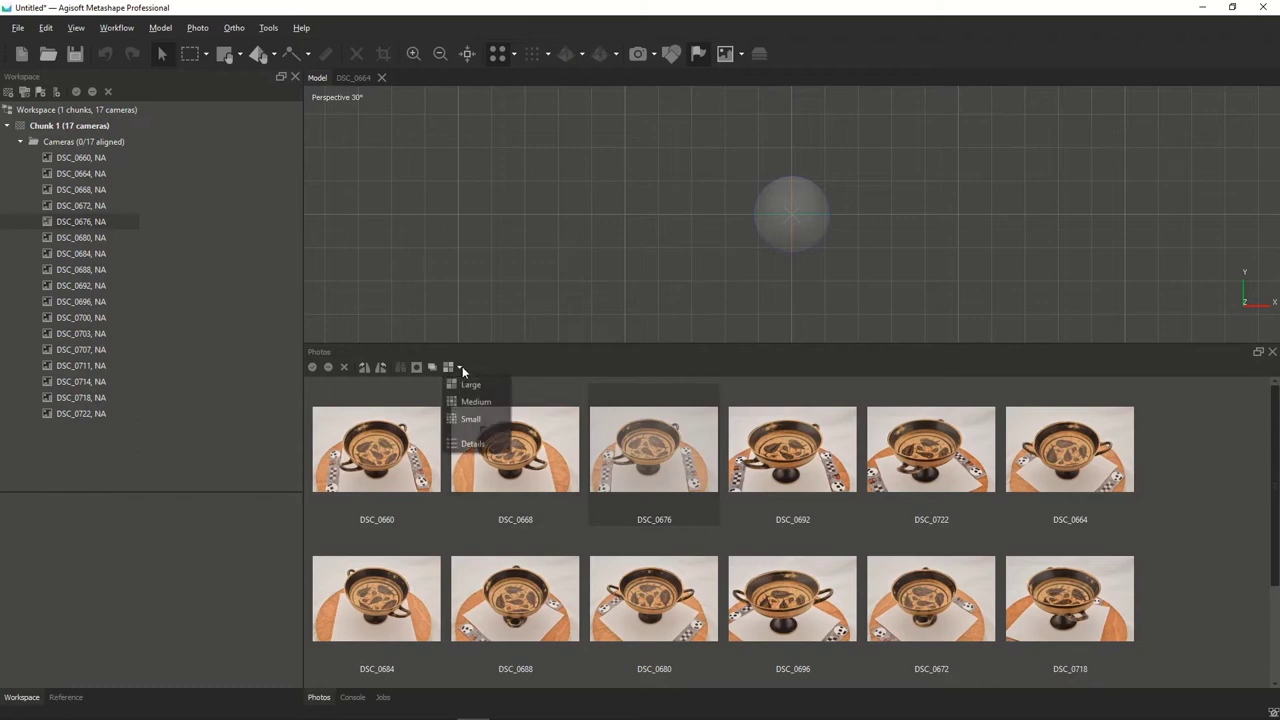
left_click(486, 446)
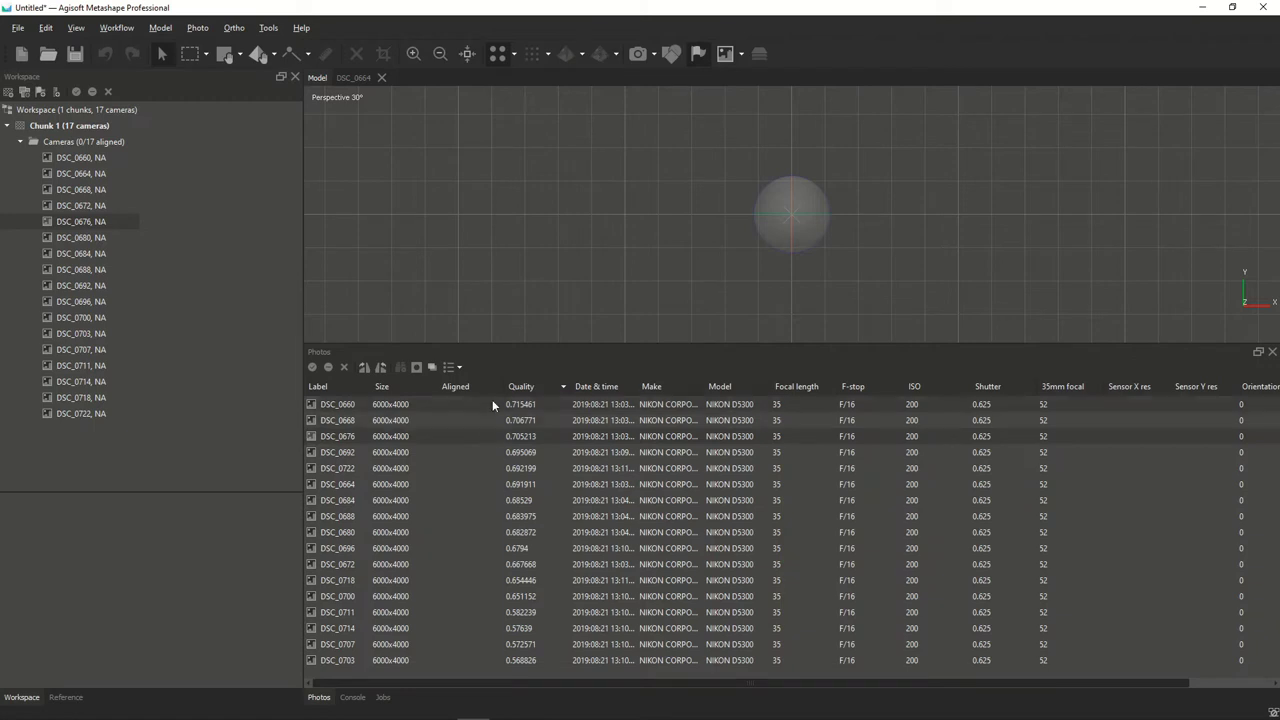
right_click(403, 436)
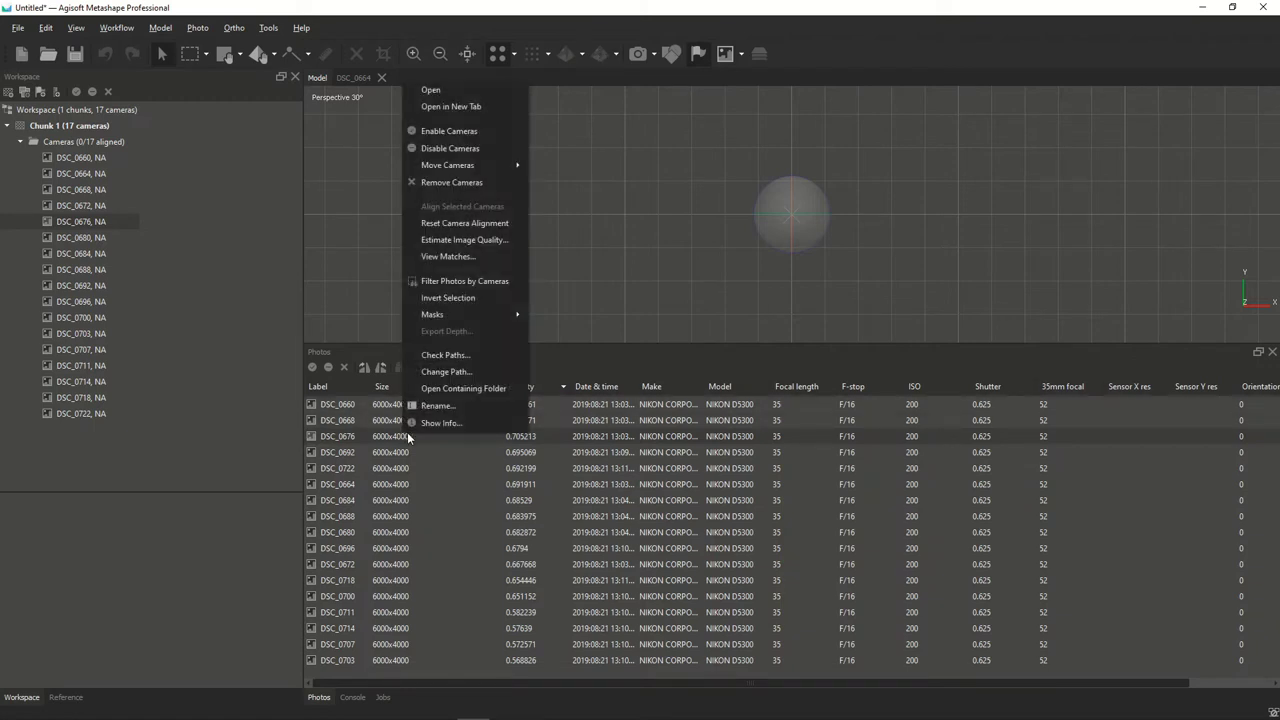
left_click(472, 245)
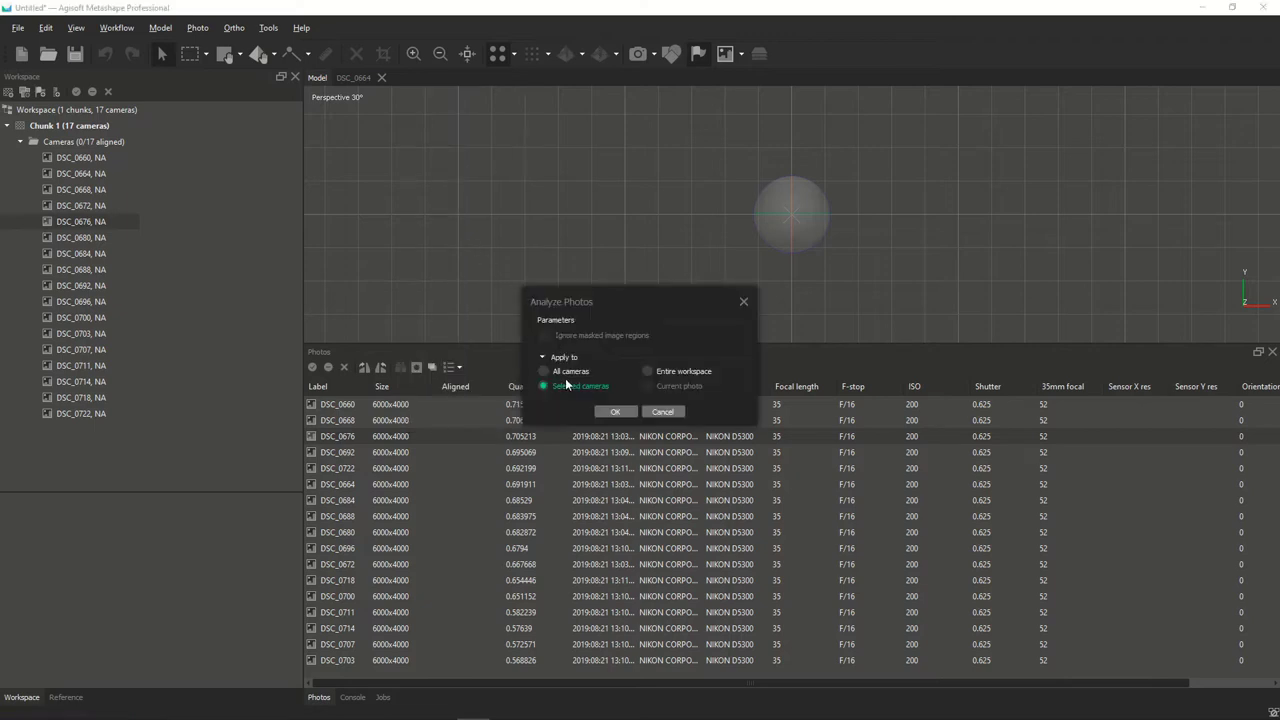
left_click(563, 372)
left_click(607, 412)
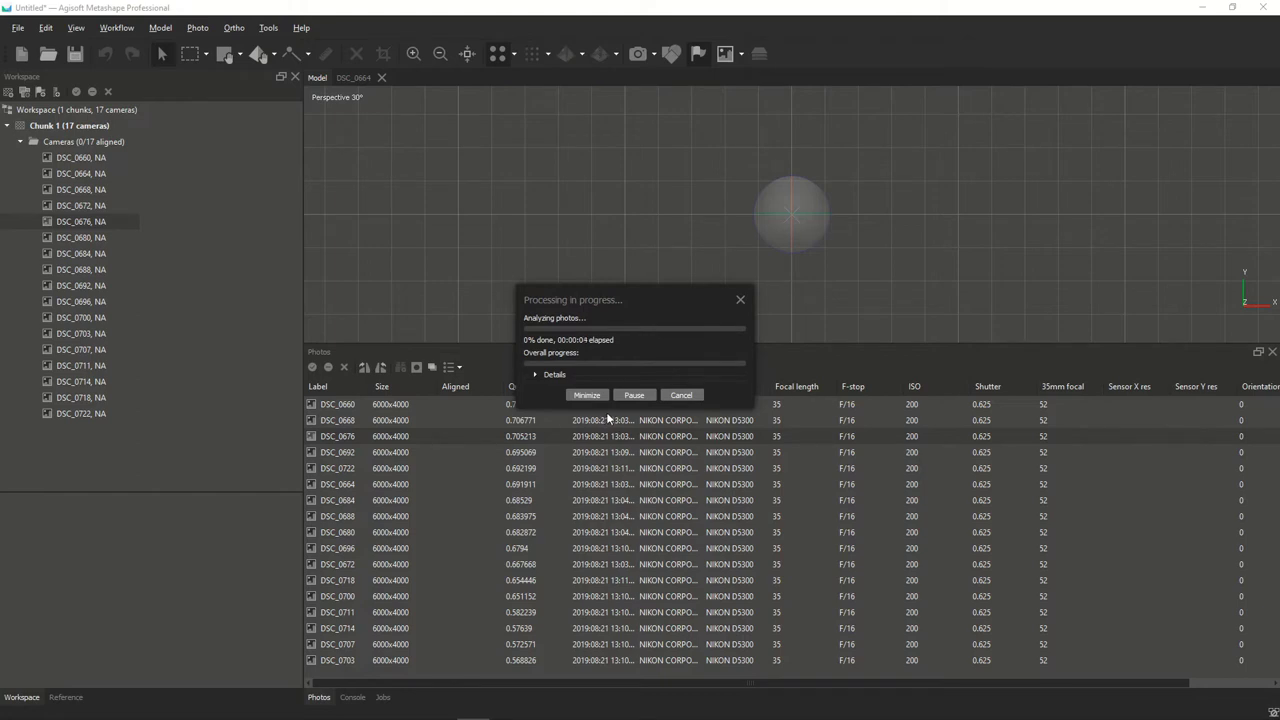
left_click(690, 397)
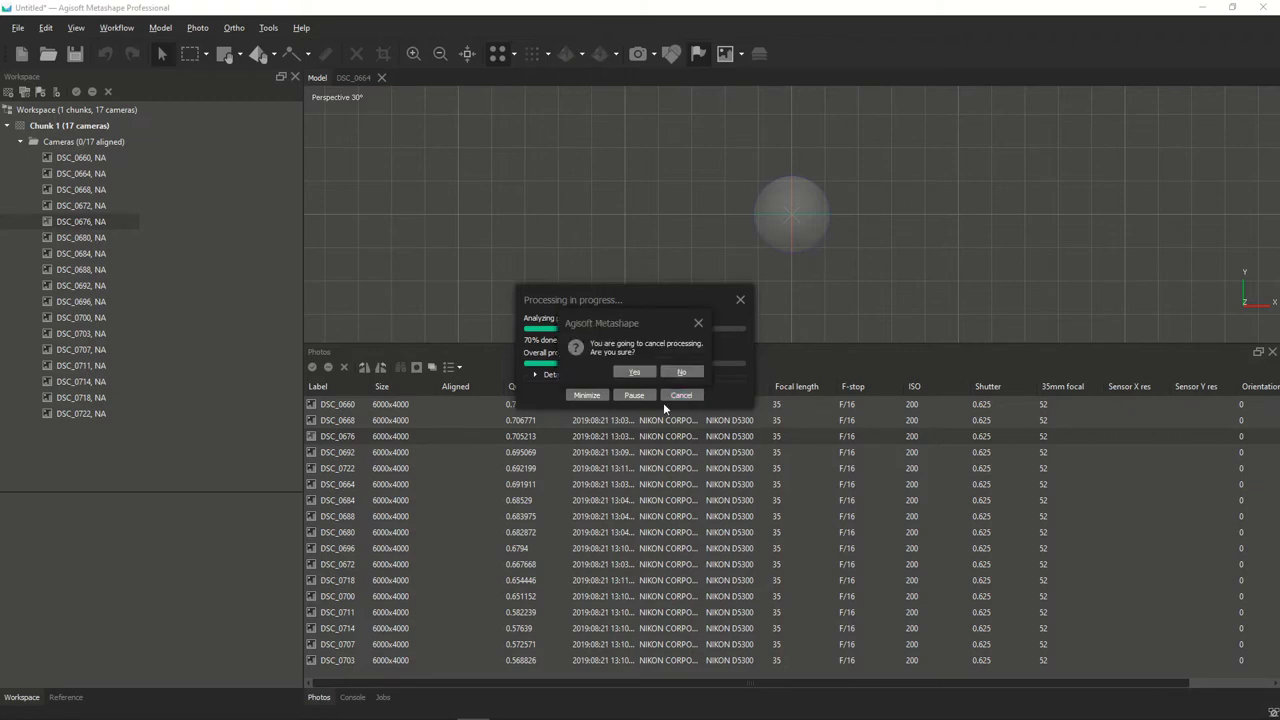
left_click(635, 371)
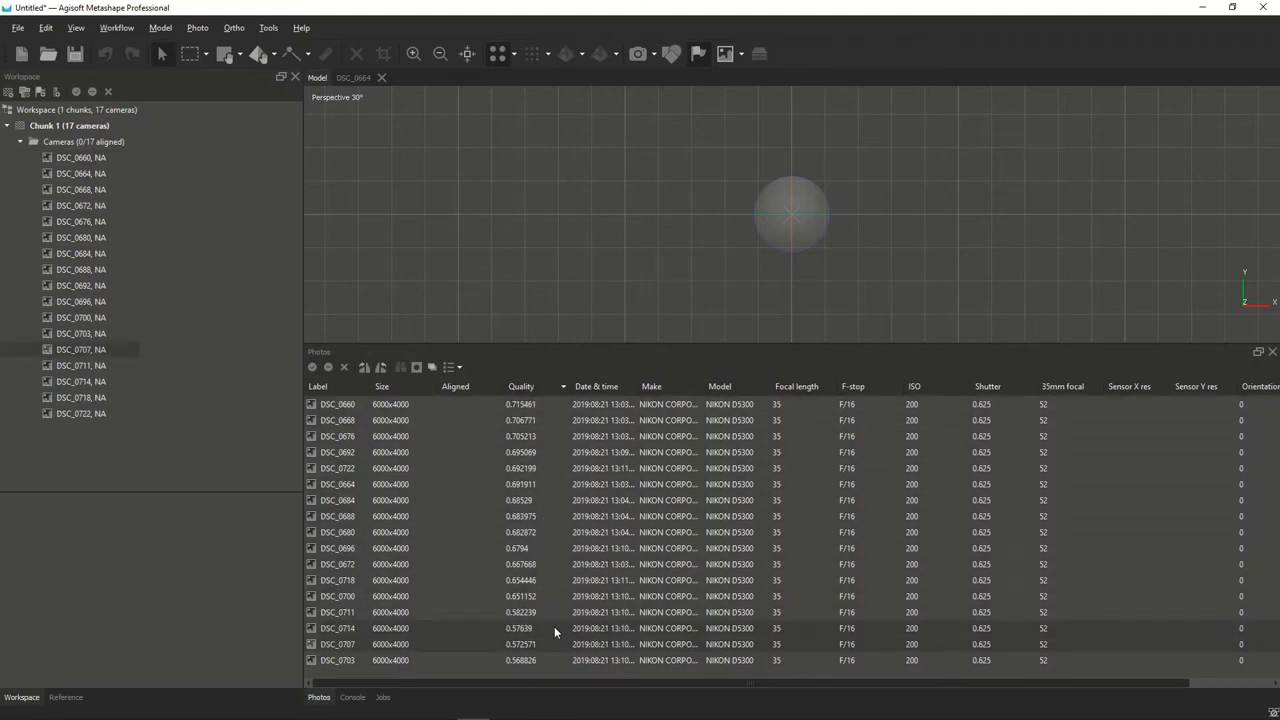
left_click(328, 367)
left_click(335, 628)
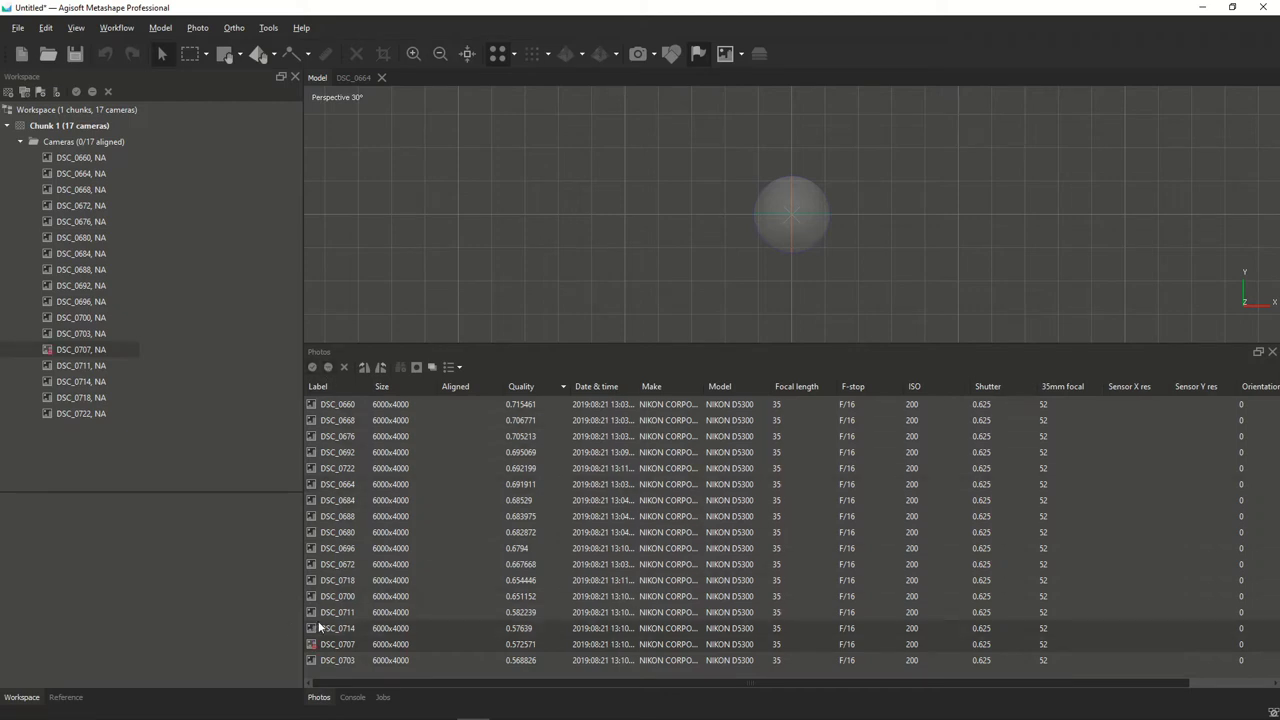
left_click(328, 367)
left_click(460, 370)
left_click(472, 384)
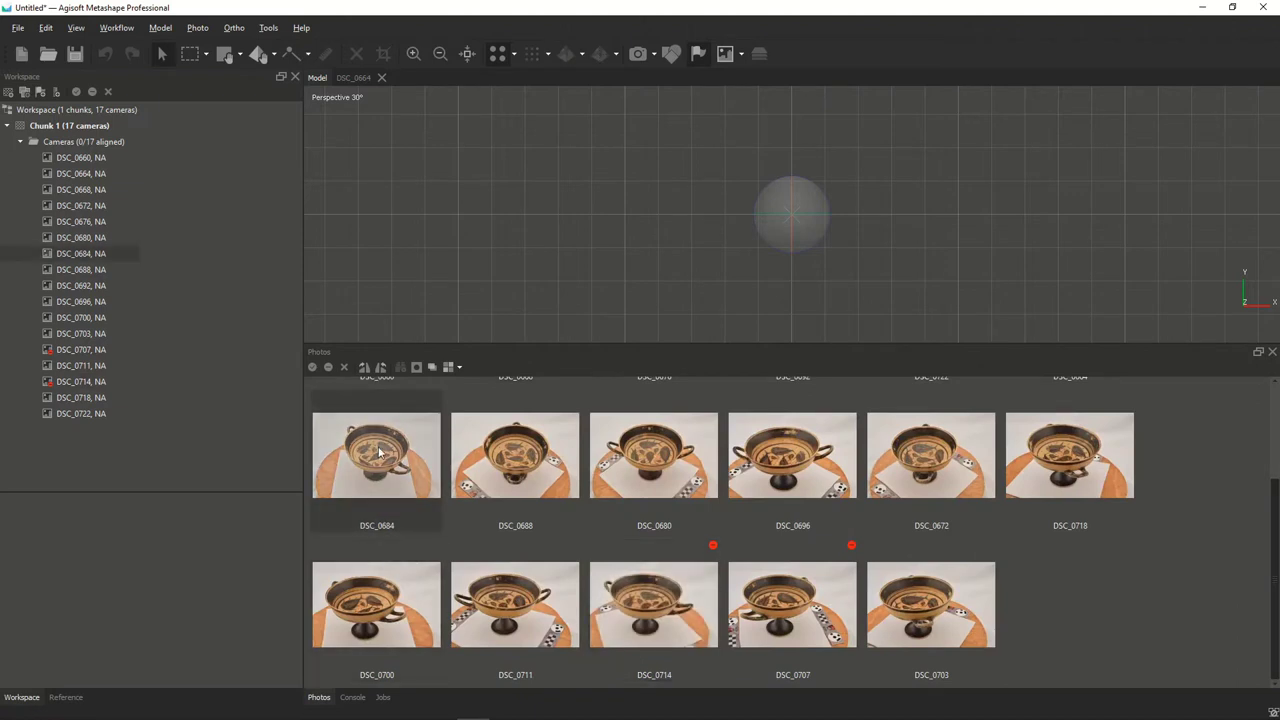
left_click(329, 368)
left_click(515, 455)
left_click(329, 368)
left_click(636, 460)
left_click(688, 583)
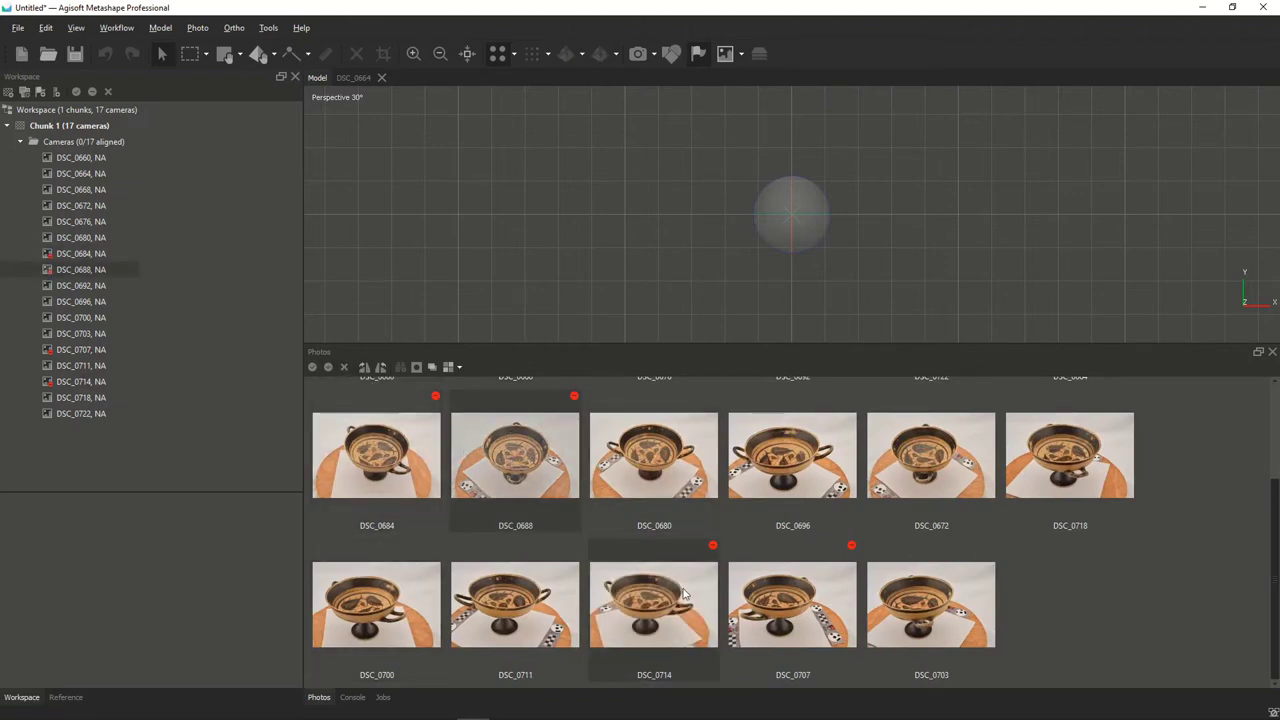
left_click(790, 600, "ctrl")
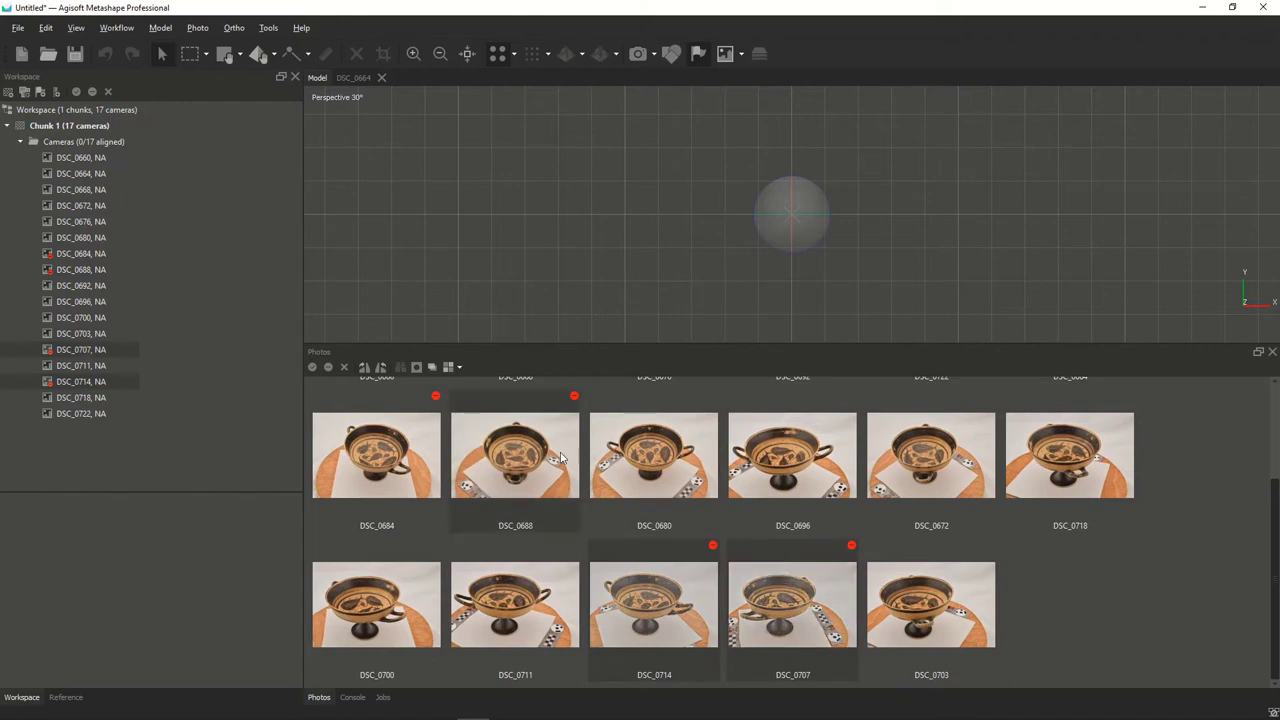
left_click(376, 455)
left_click(313, 367)
left_click(550, 462)
left_click(313, 367)
left_click(790, 605)
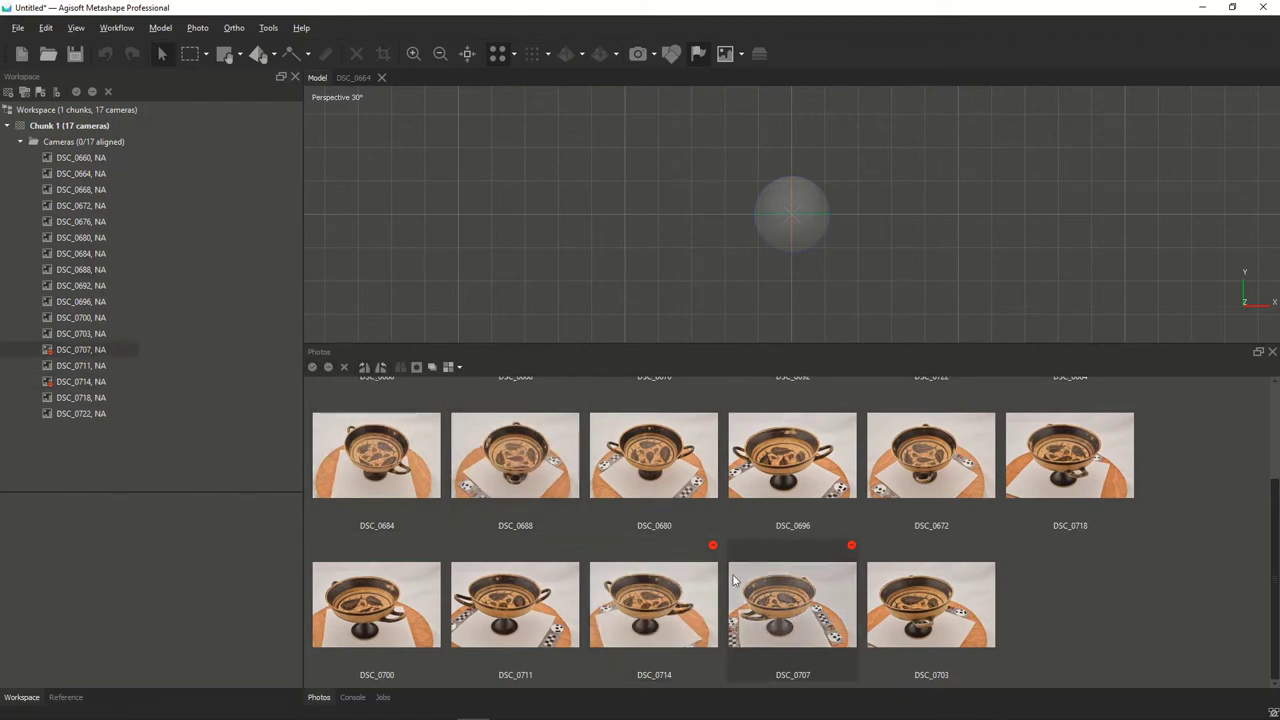
left_click(313, 367)
left_click(712, 596)
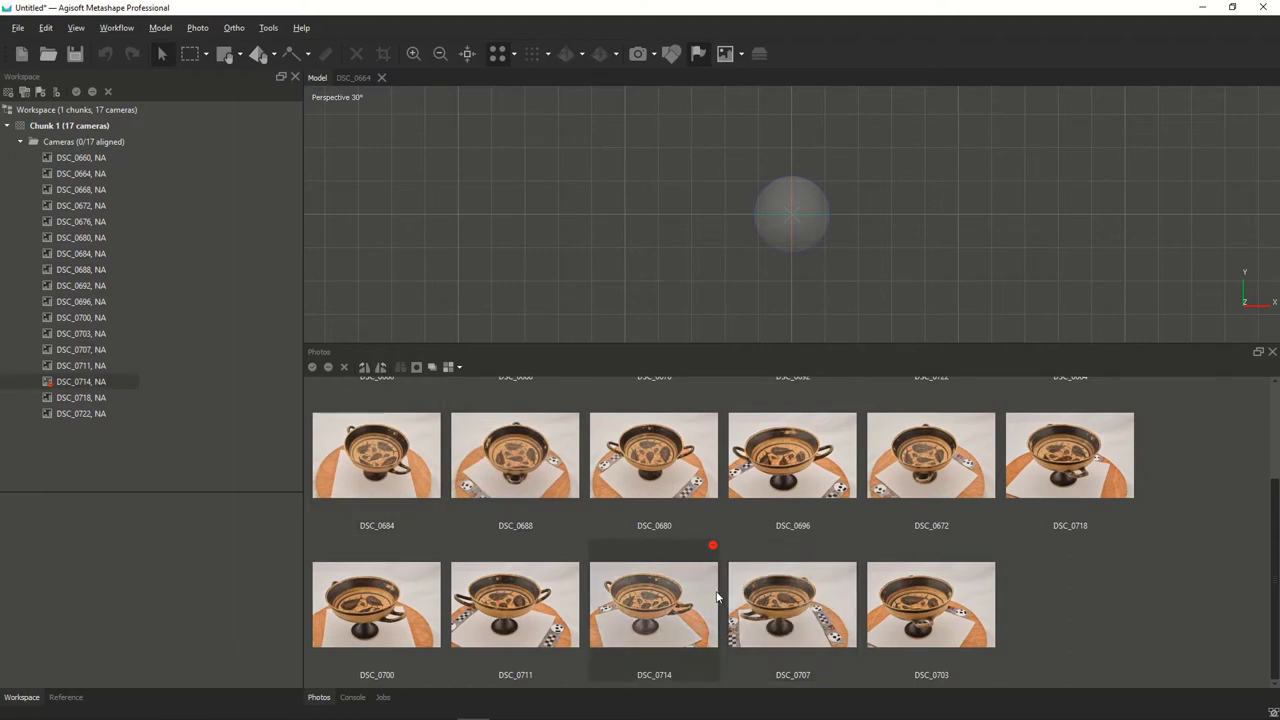
left_click(313, 367)
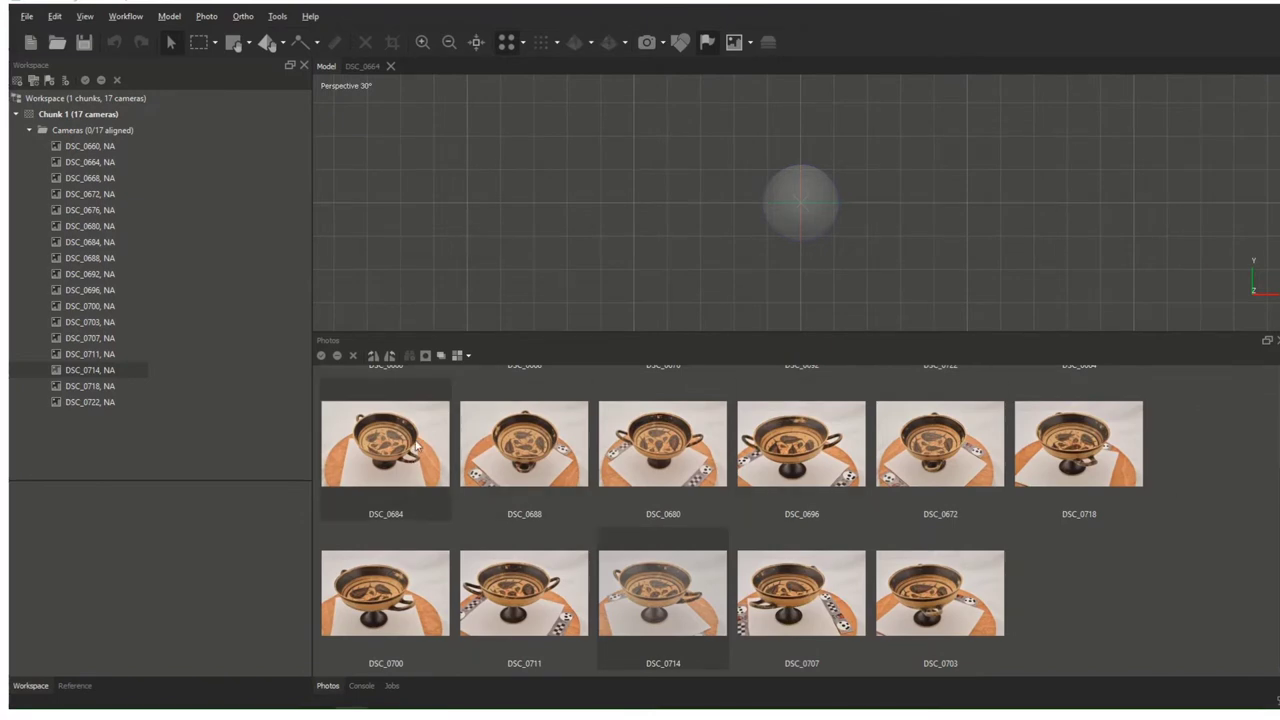
Step: Align the 17 photos at Medium accuracy, Generic preselection, 40,000 key and 4,000 tie point limits
left_click(125, 16)
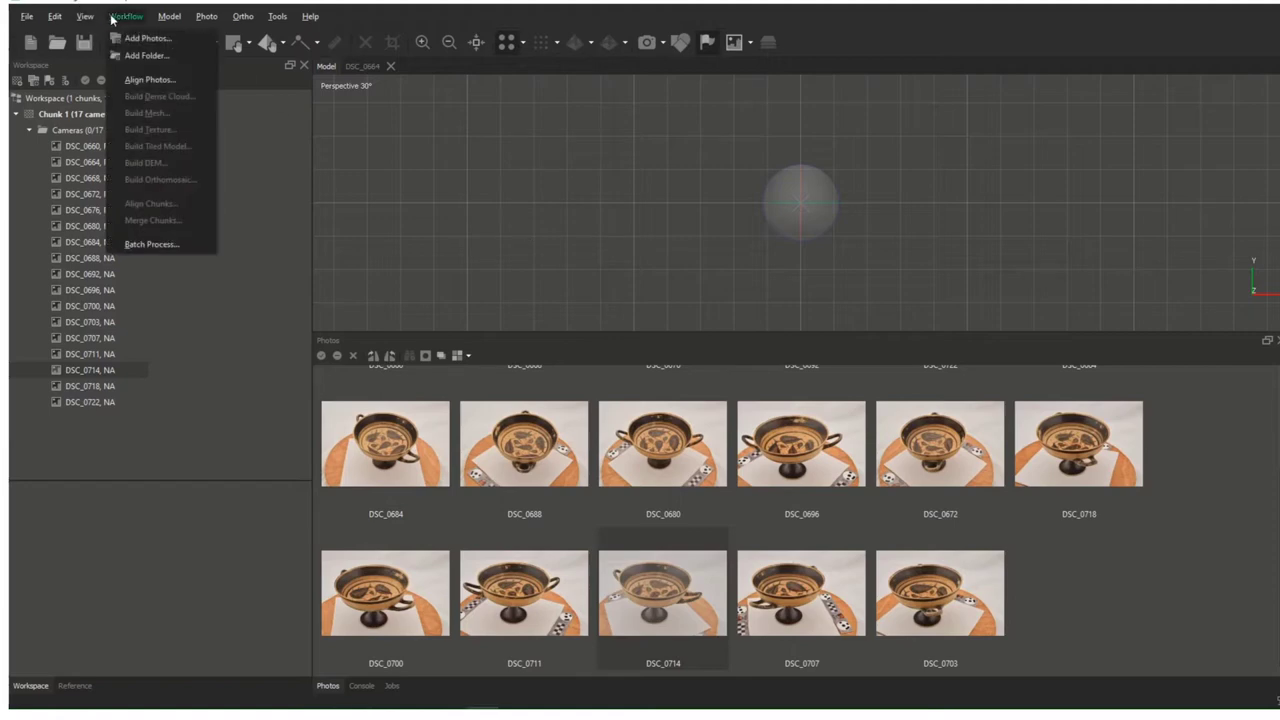
left_click(150, 80)
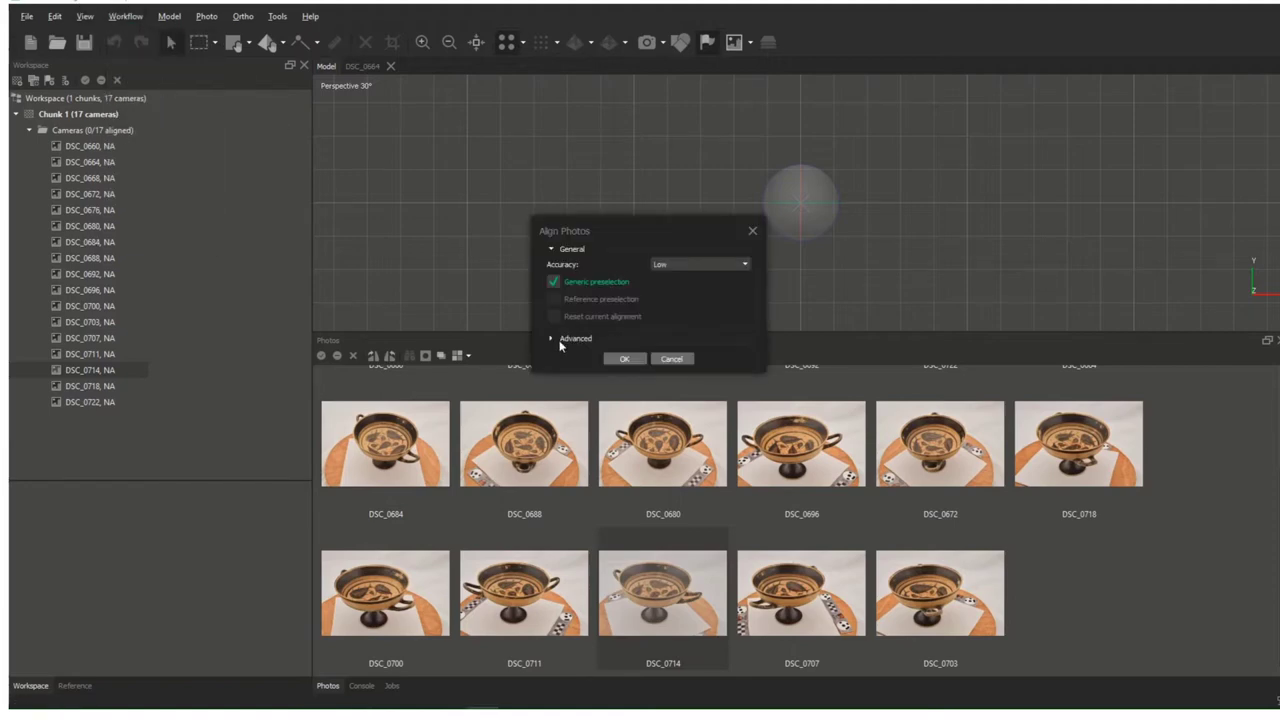
left_click(680, 264)
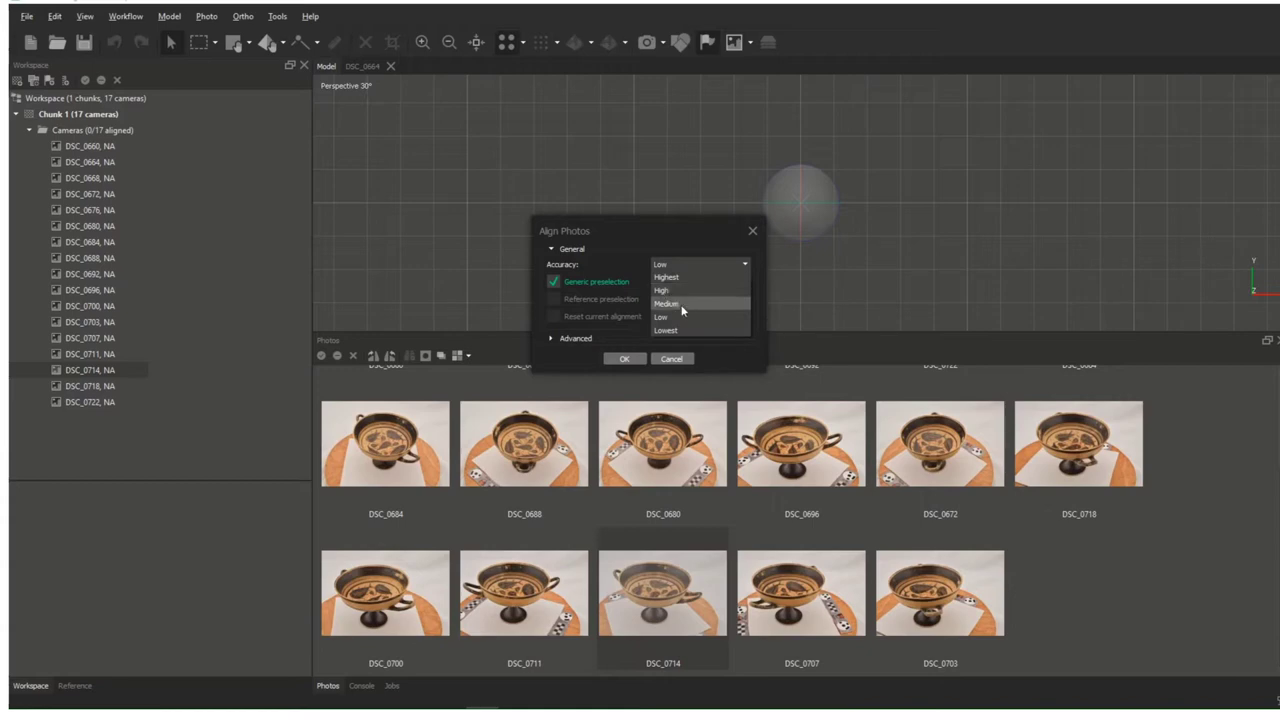
left_click(682, 306)
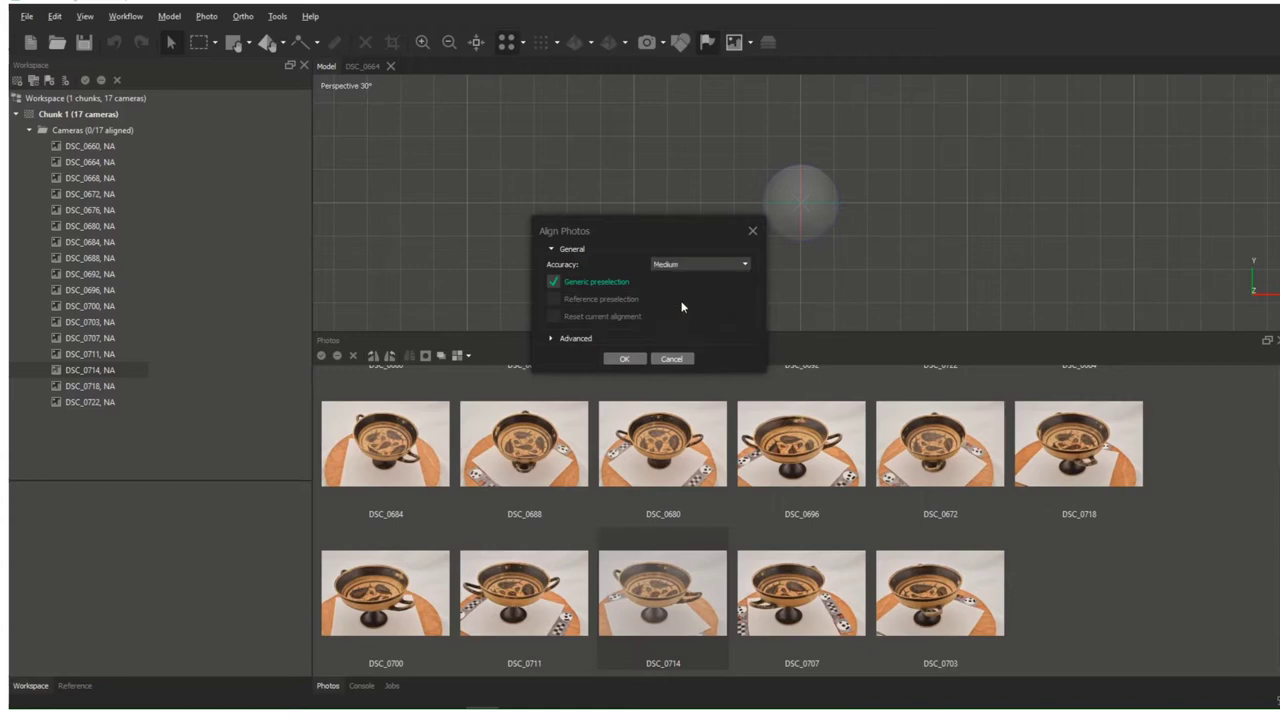
left_click(552, 338)
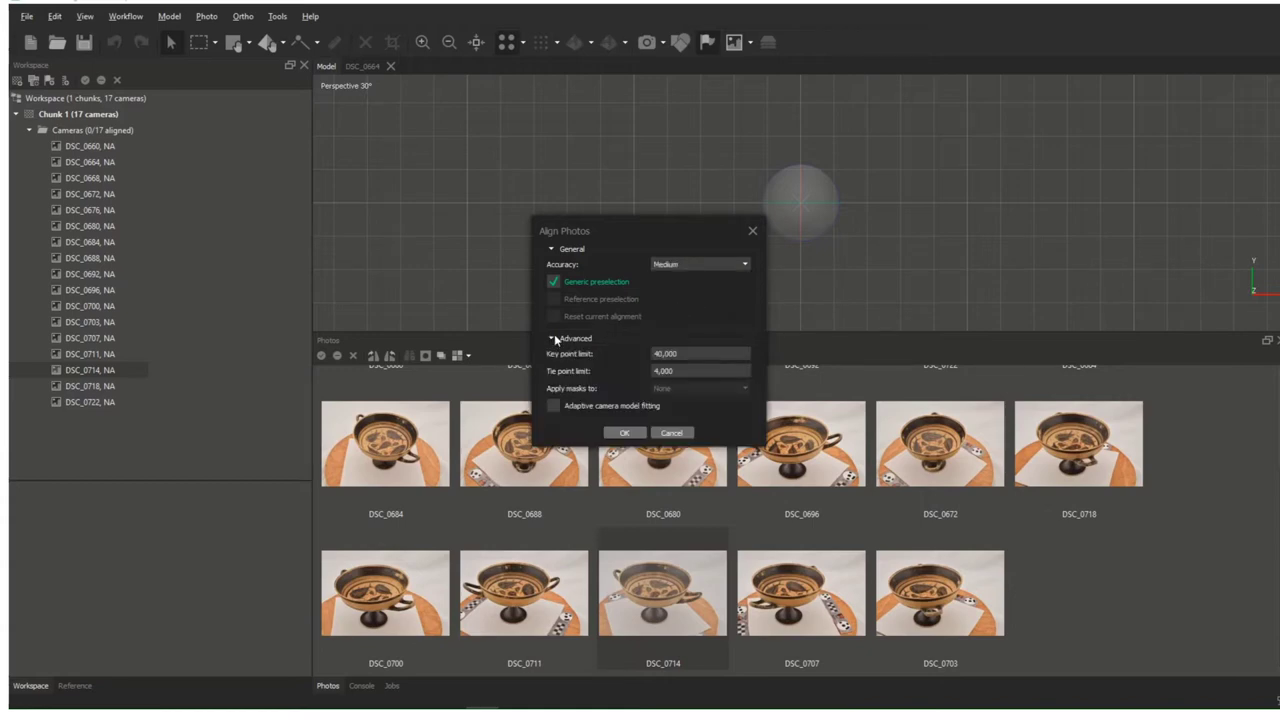
left_click(554, 283)
left_click(554, 283)
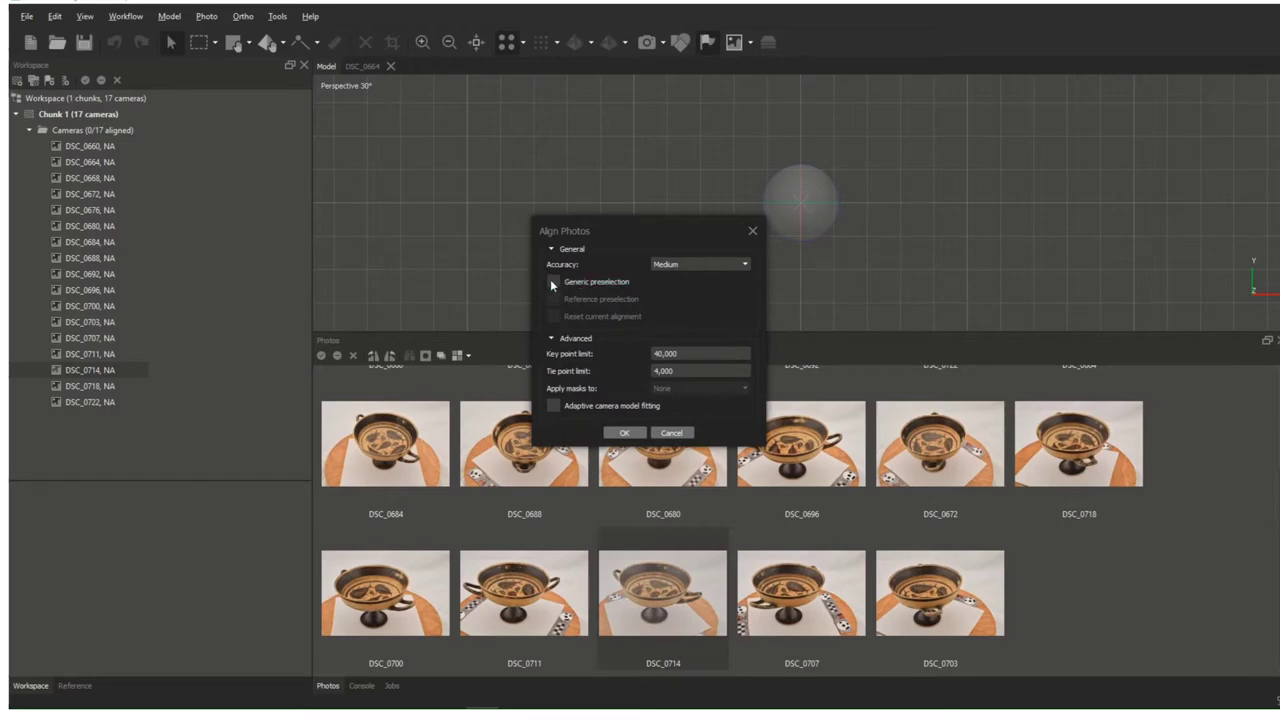
left_click(553, 339)
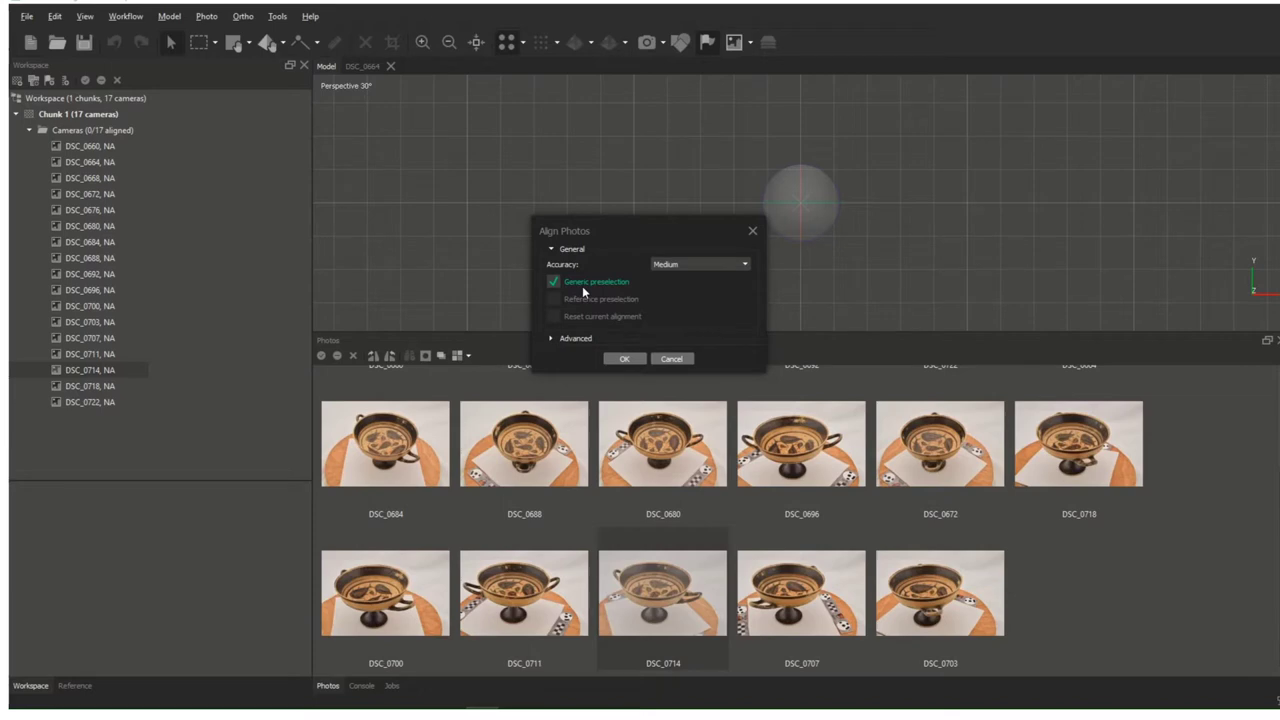
left_click(561, 339)
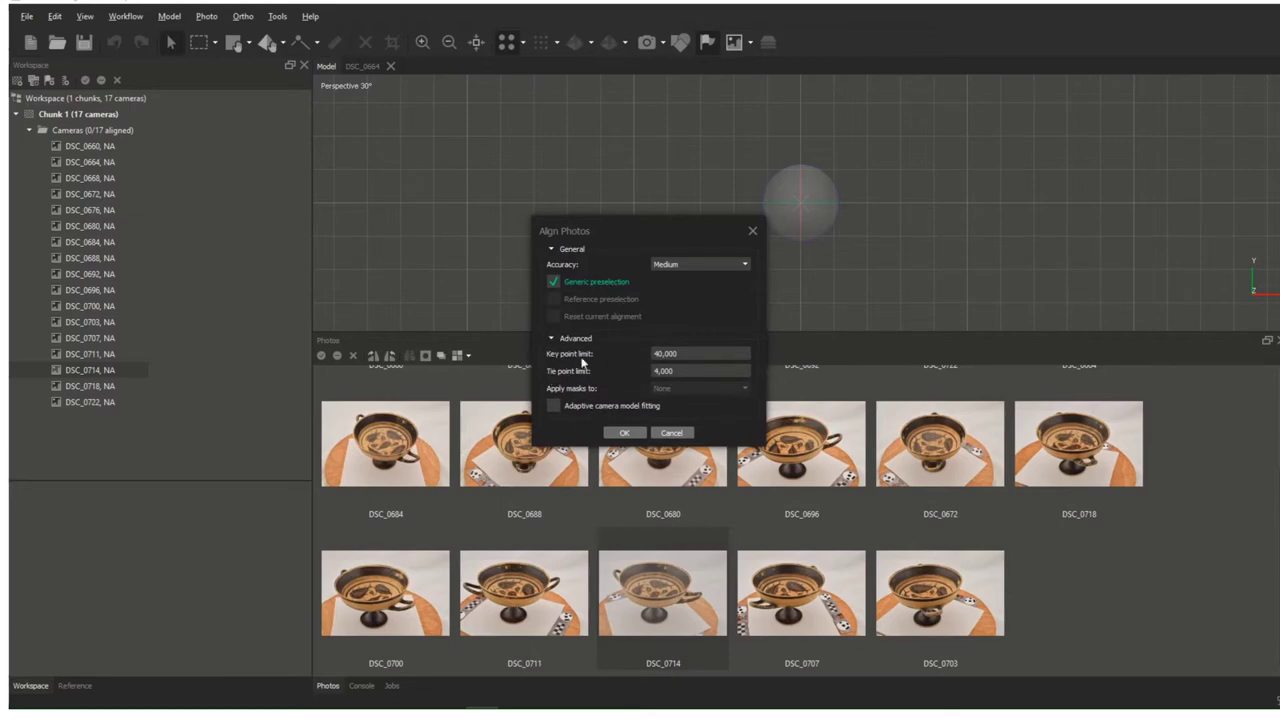
left_click_drag(678, 353, 656, 353)
left_click(683, 370)
left_click_drag(680, 370, 655, 371)
left_click(628, 434)
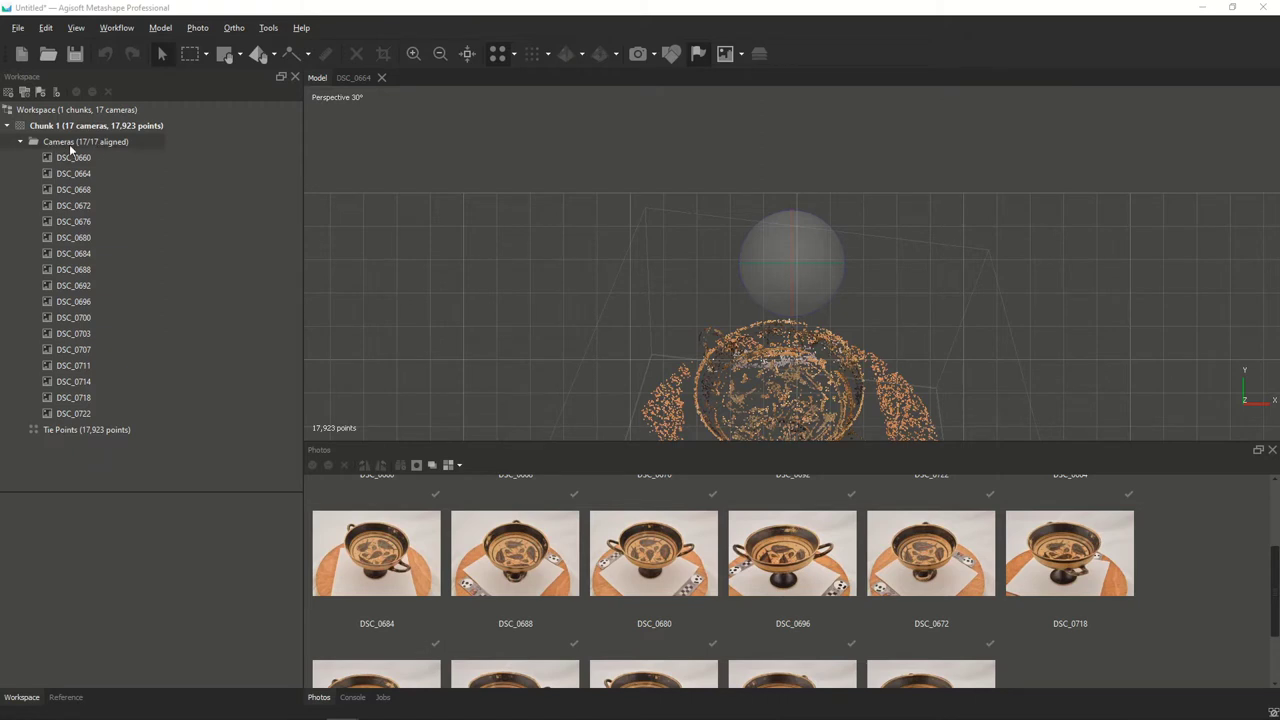
Step: Look down on the model from above and show the aligned camera positions around it
left_click_drag(597, 446, 590, 273)
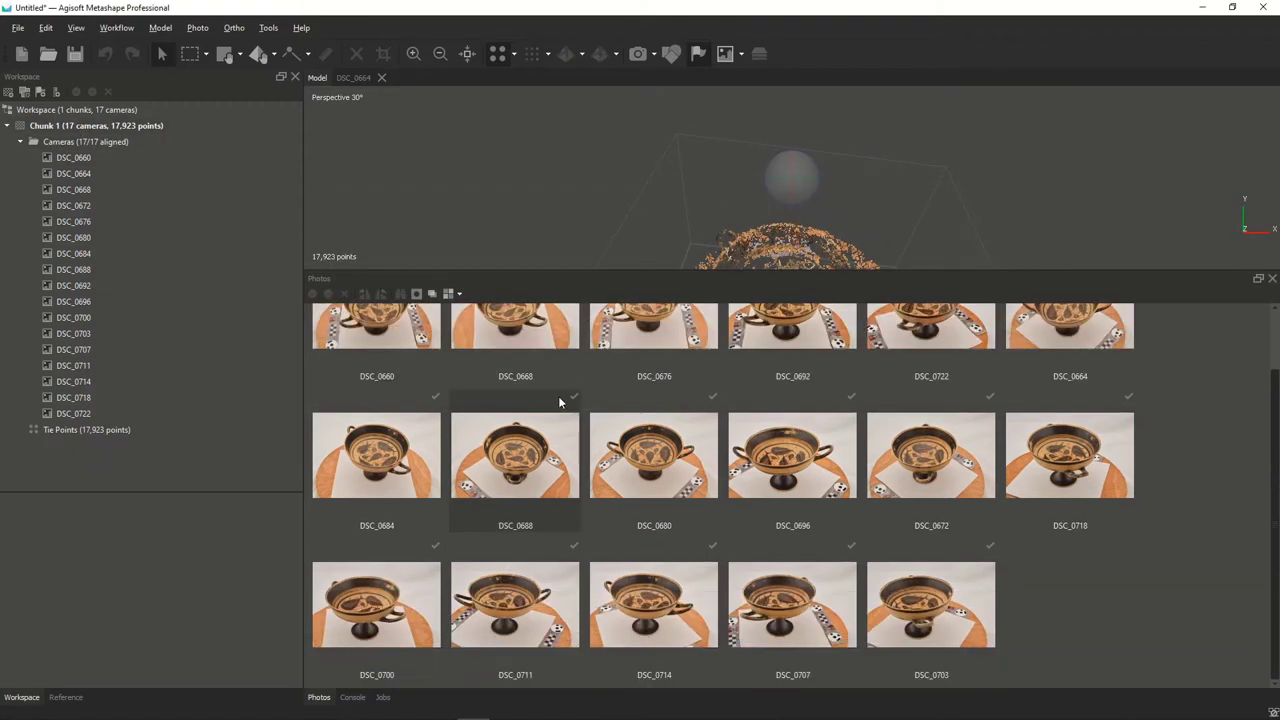
scroll(547, 440, "up", 2)
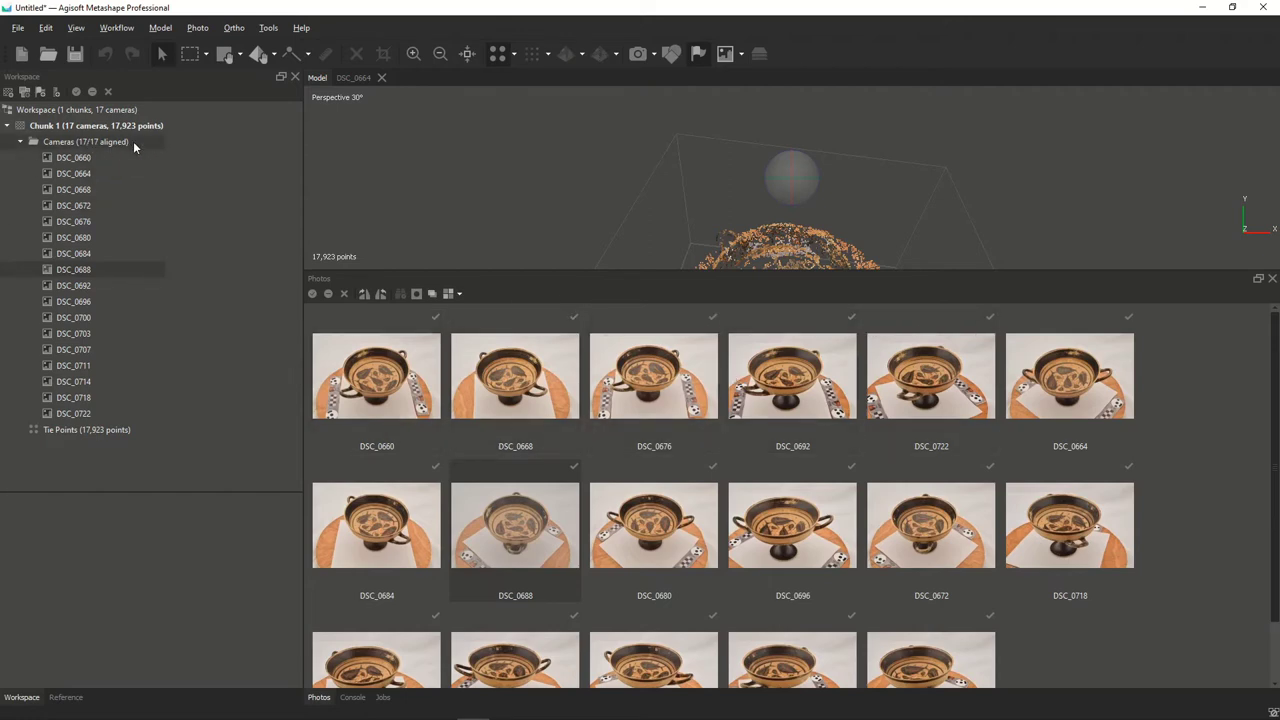
left_click_drag(593, 273, 605, 452)
key("0")
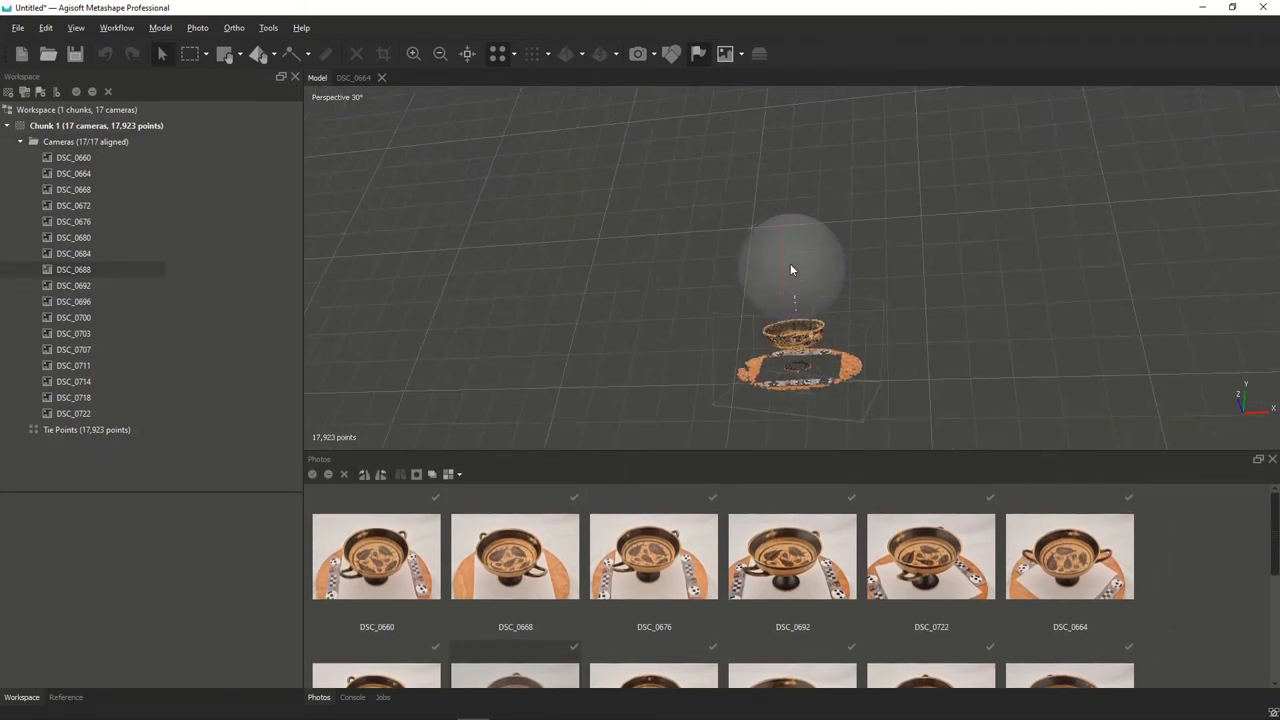
left_click(637, 54)
left_click_drag(706, 149, 784, 240)
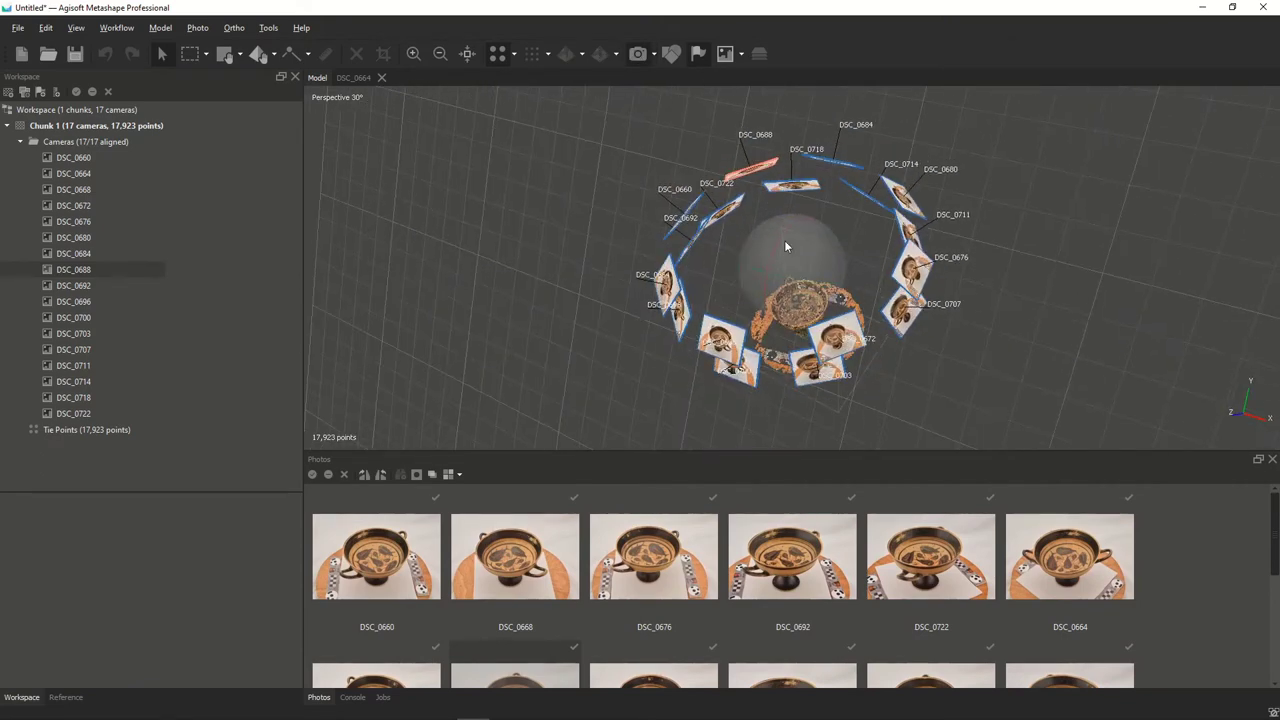
Step: Display the cameras as plain planes and orbit close into the 17,923-point sparse cloud
left_click(654, 56)
left_click_drag(787, 298, 783, 242)
scroll(770, 255, "up", 10)
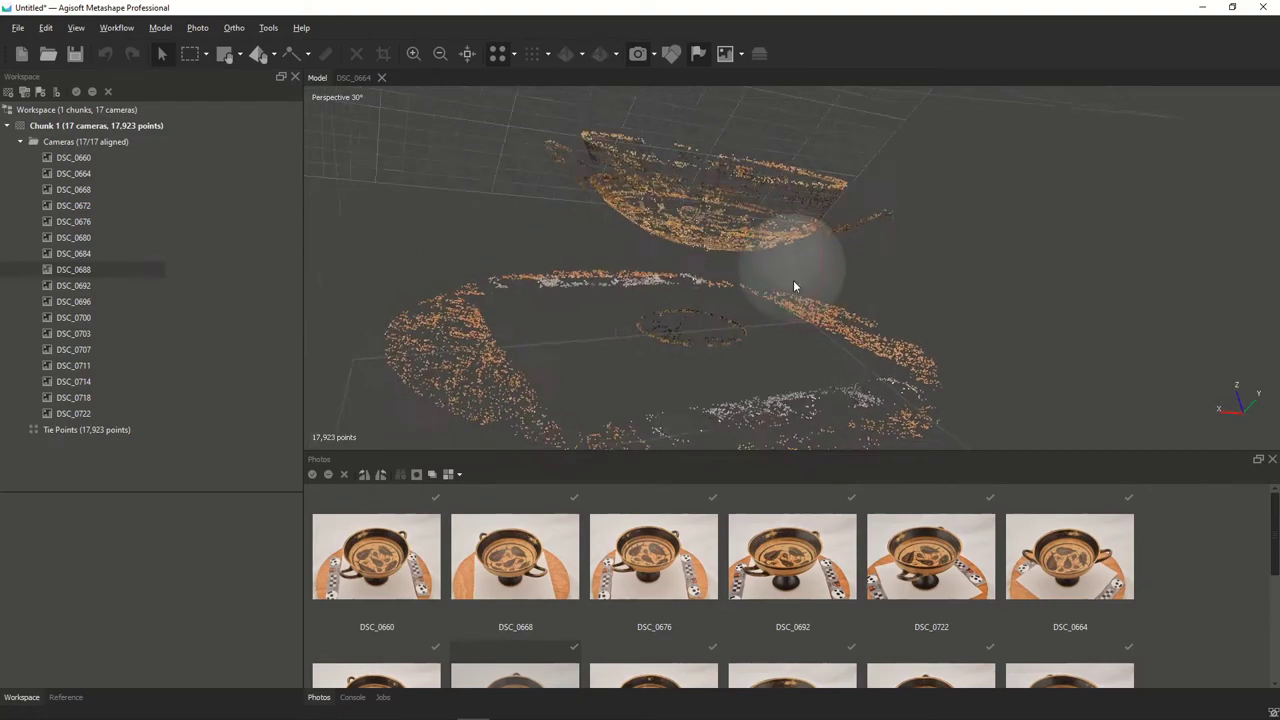
left_click_drag(792, 285, 830, 288)
mouse_move(770, 243)
left_mouse_down()
mouse_move(855, 247)
mouse_move(779, 242)
left_mouse_up()
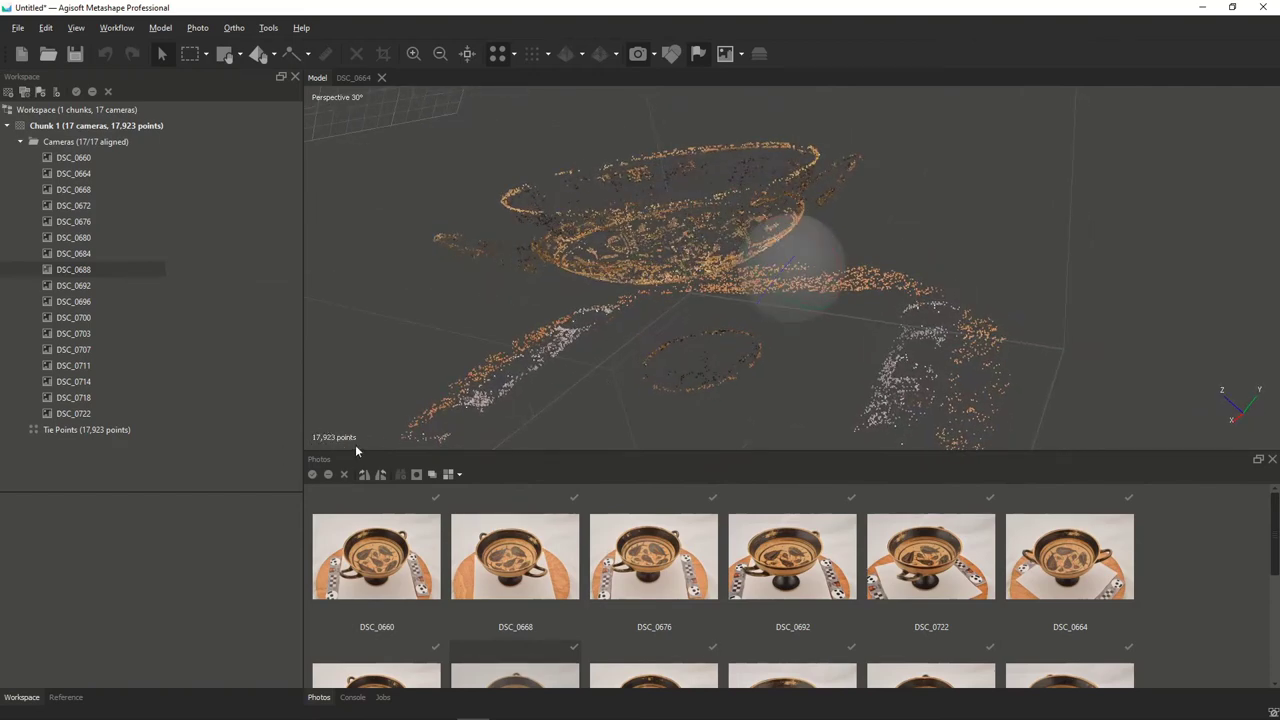
left_click_drag(355, 450, 327, 420)
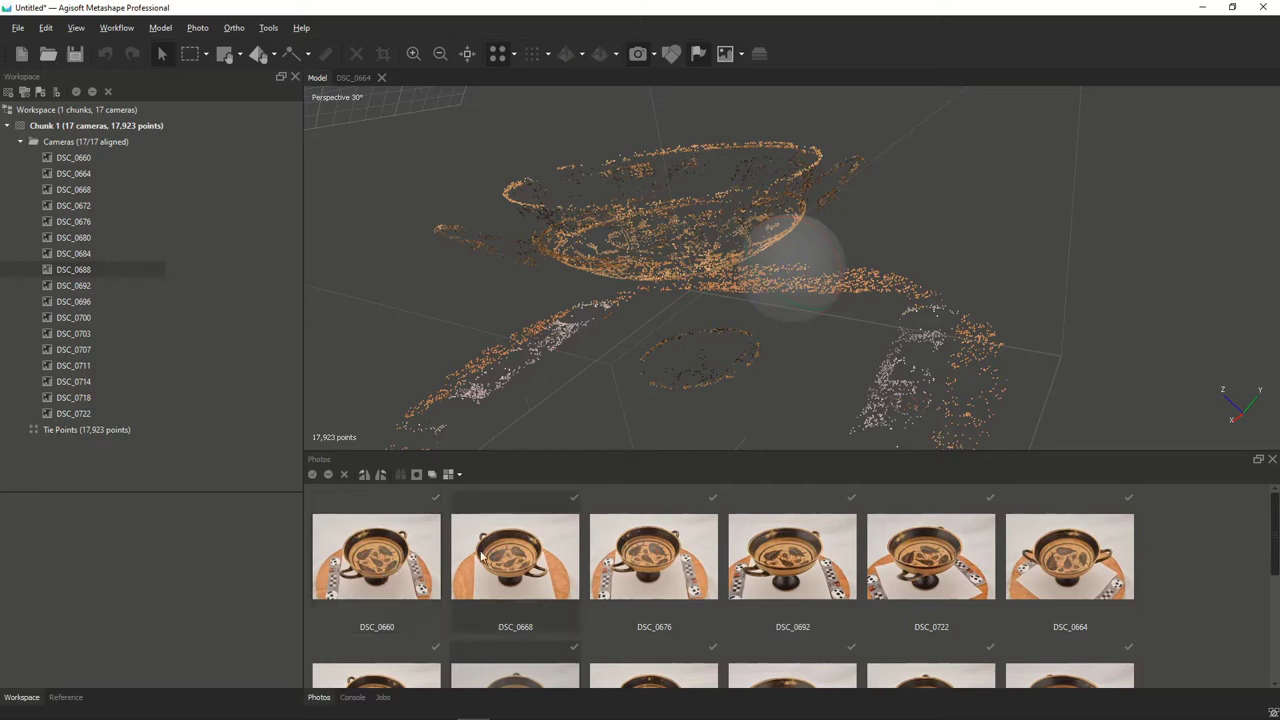
Step: Open photo DSC_0660, toggle its tie points off and on, and zoom into the bowl
double_click(378, 566)
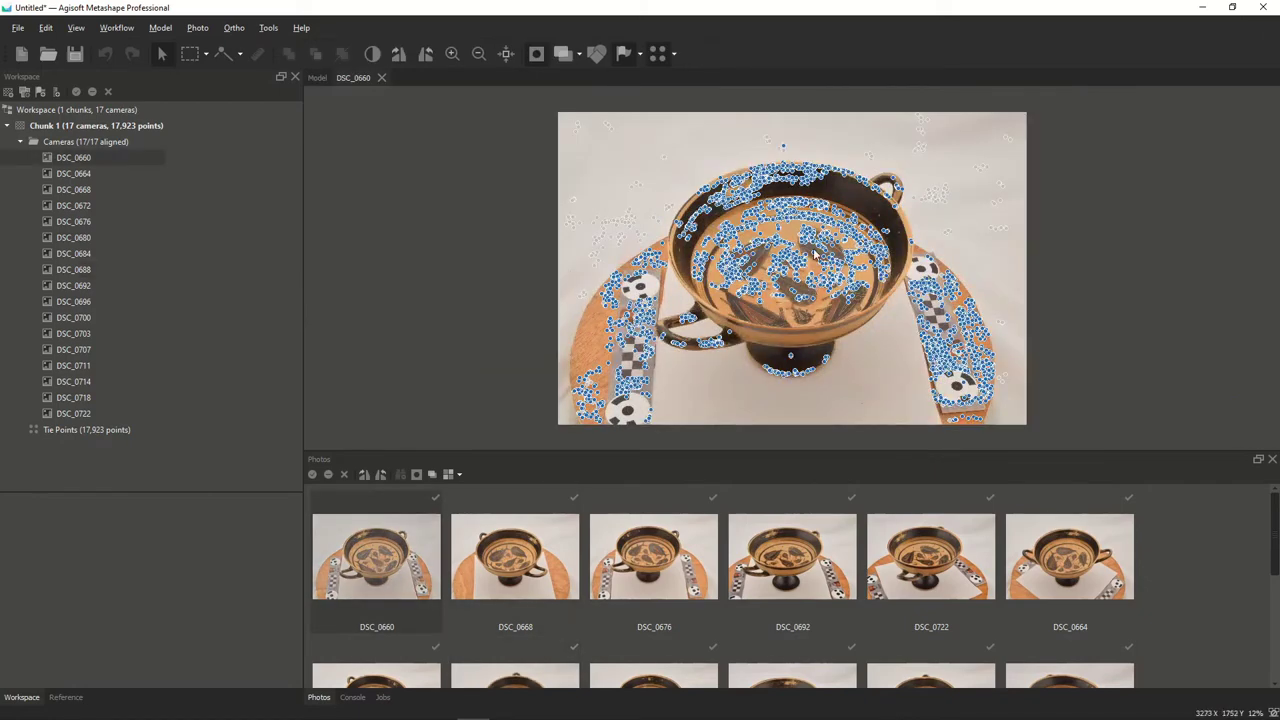
left_click(657, 54)
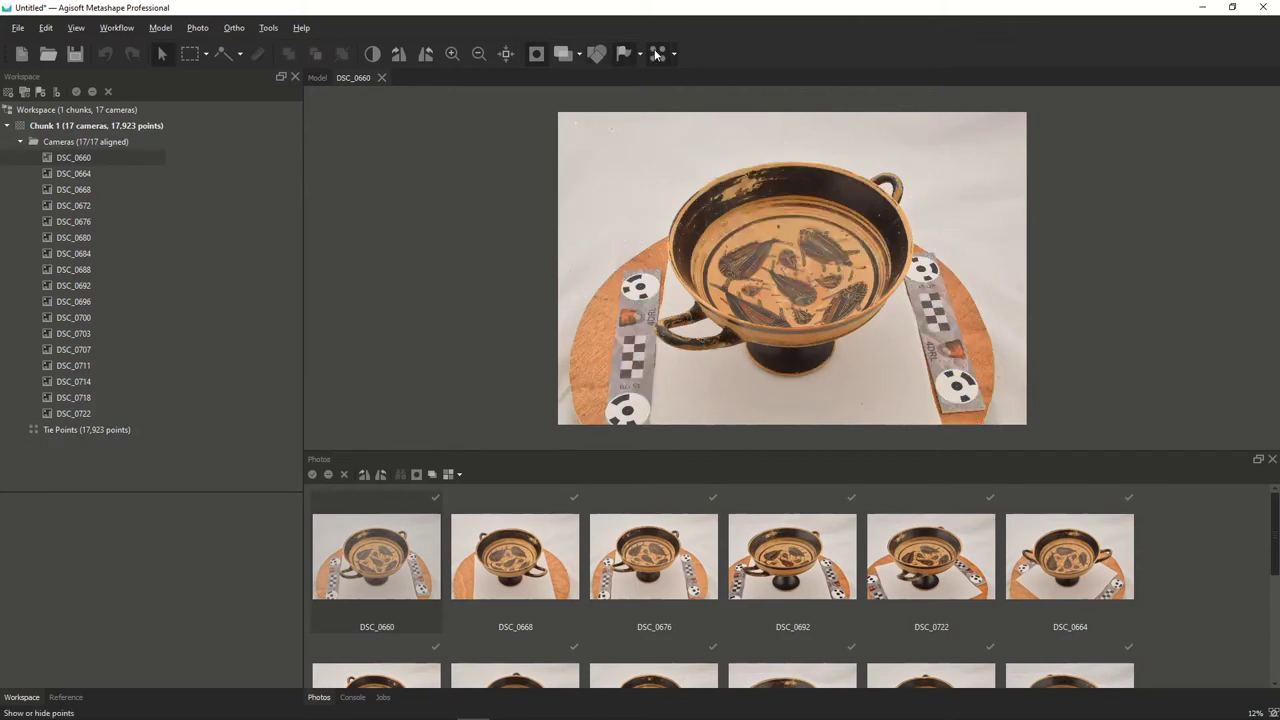
left_click(657, 54)
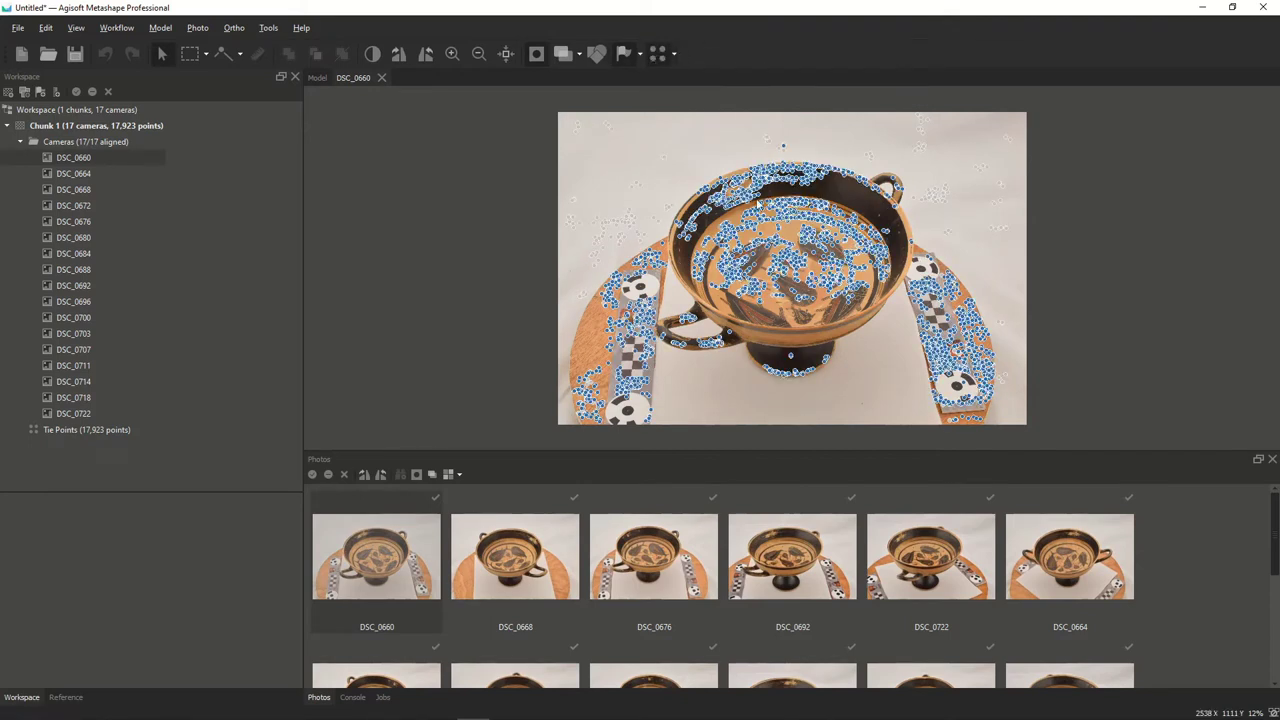
scroll(778, 228, "up", 3)
scroll(545, 251, "up", 5)
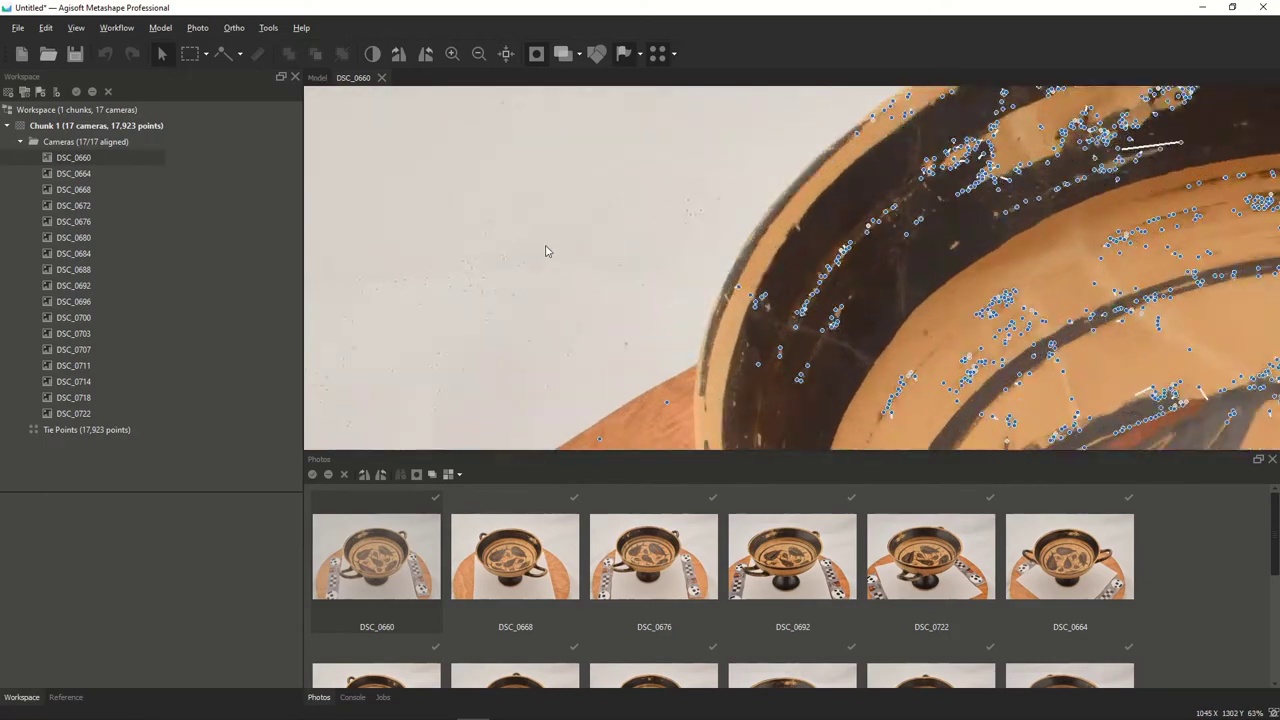
scroll(848, 265, "down", 1)
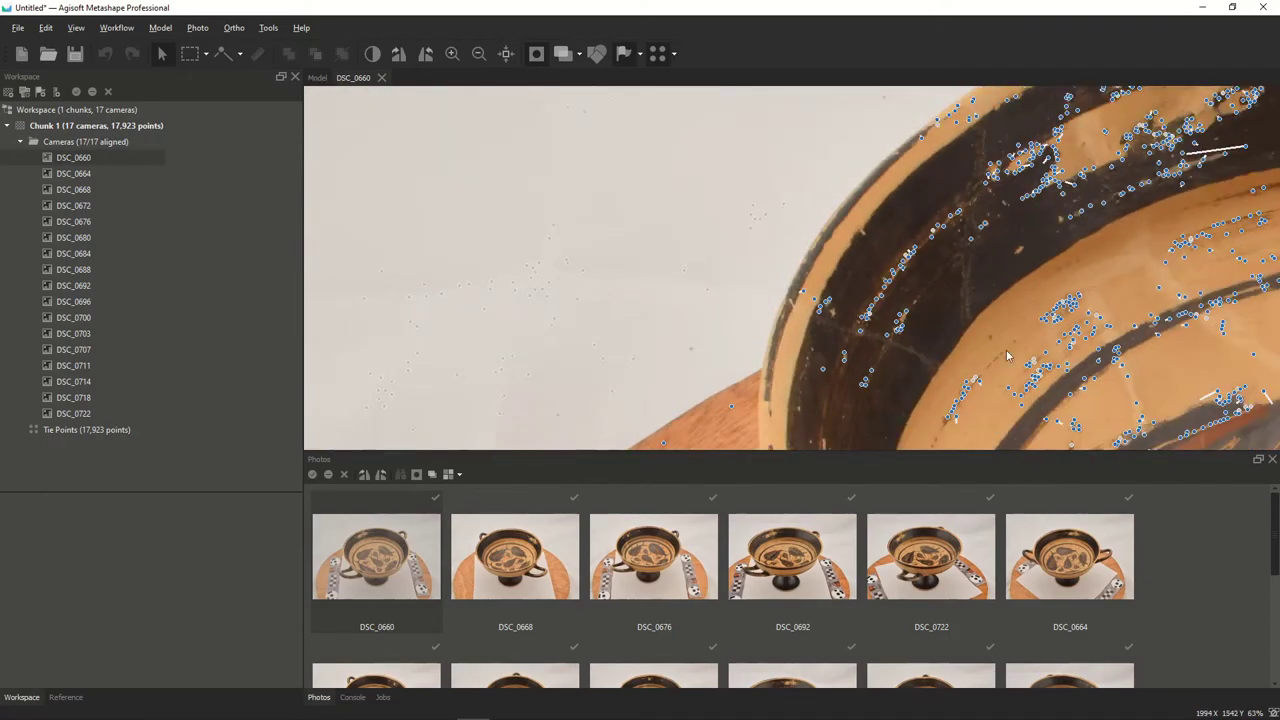
left_click_drag(1005, 344, 772, 297)
scroll(772, 291, "up", 2)
scroll(772, 291, "down", 3)
scroll(776, 290, "up", 5)
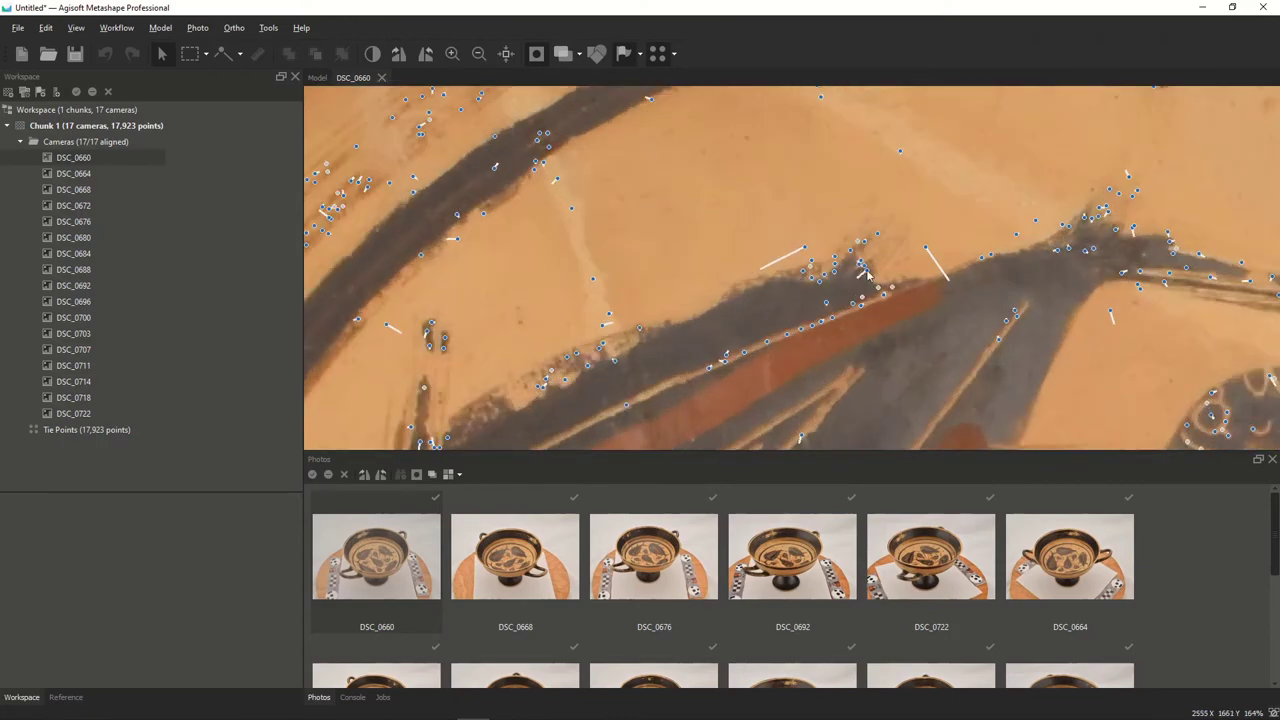
scroll(870, 271, "up", 2)
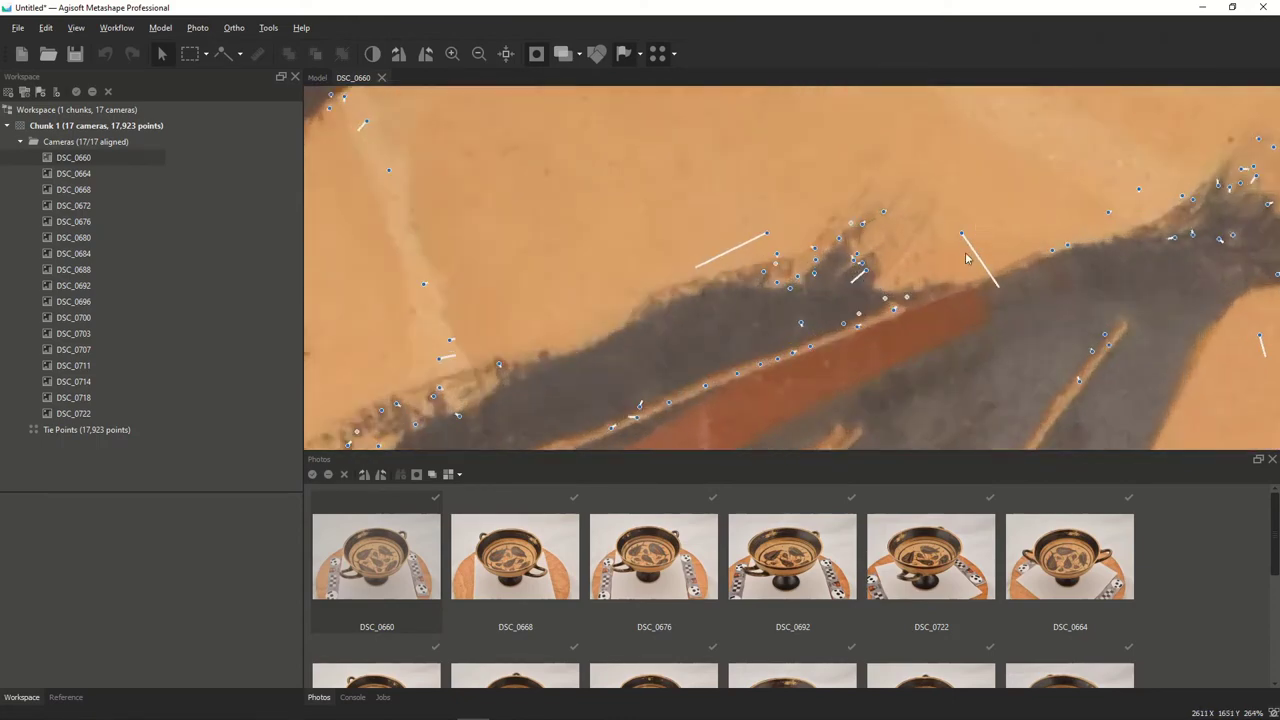
scroll(1010, 245, "up", 2)
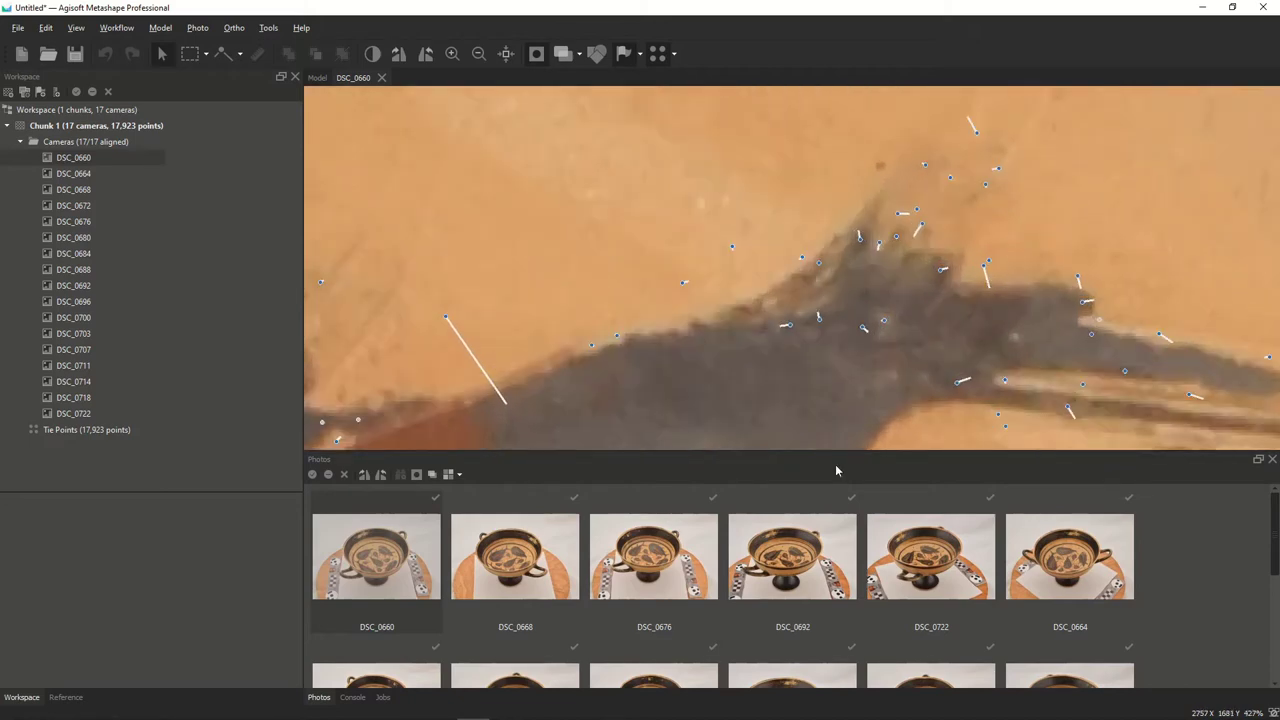
Step: Open photo DSC_0692 and zoom in and out over its tie points
double_click(781, 550)
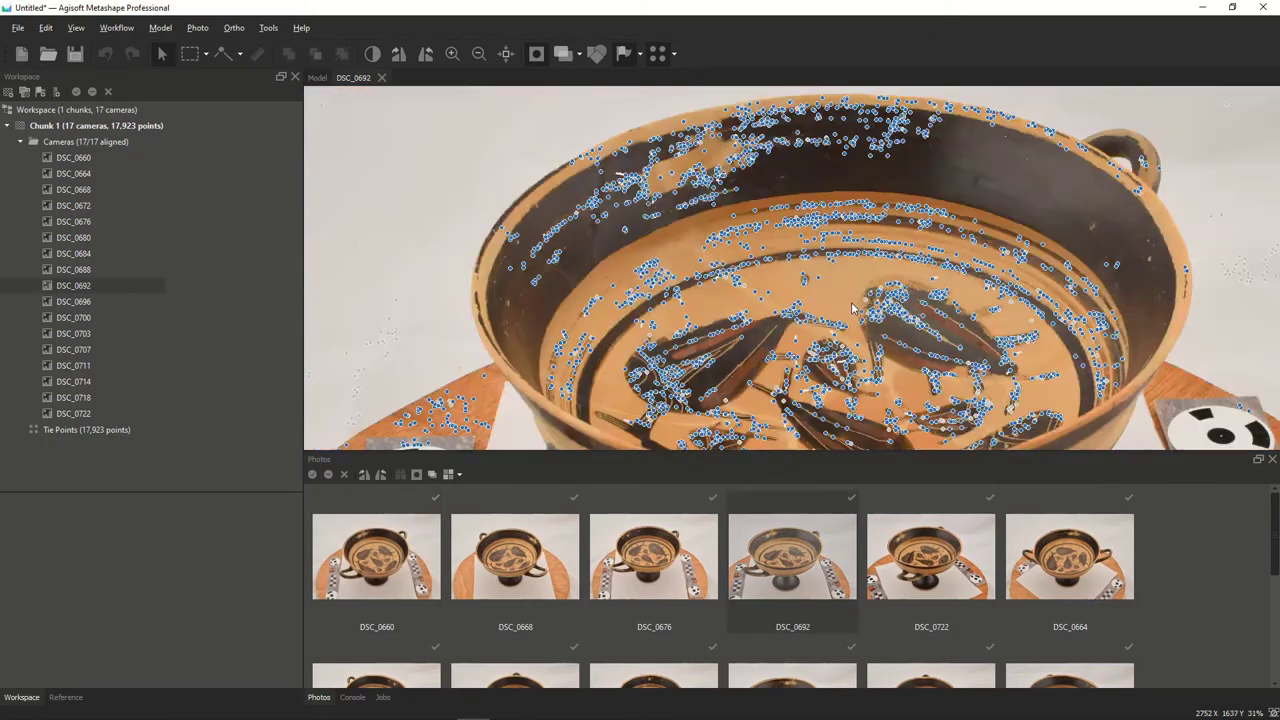
scroll(624, 324, "up", 4)
scroll(624, 324, "up", 4)
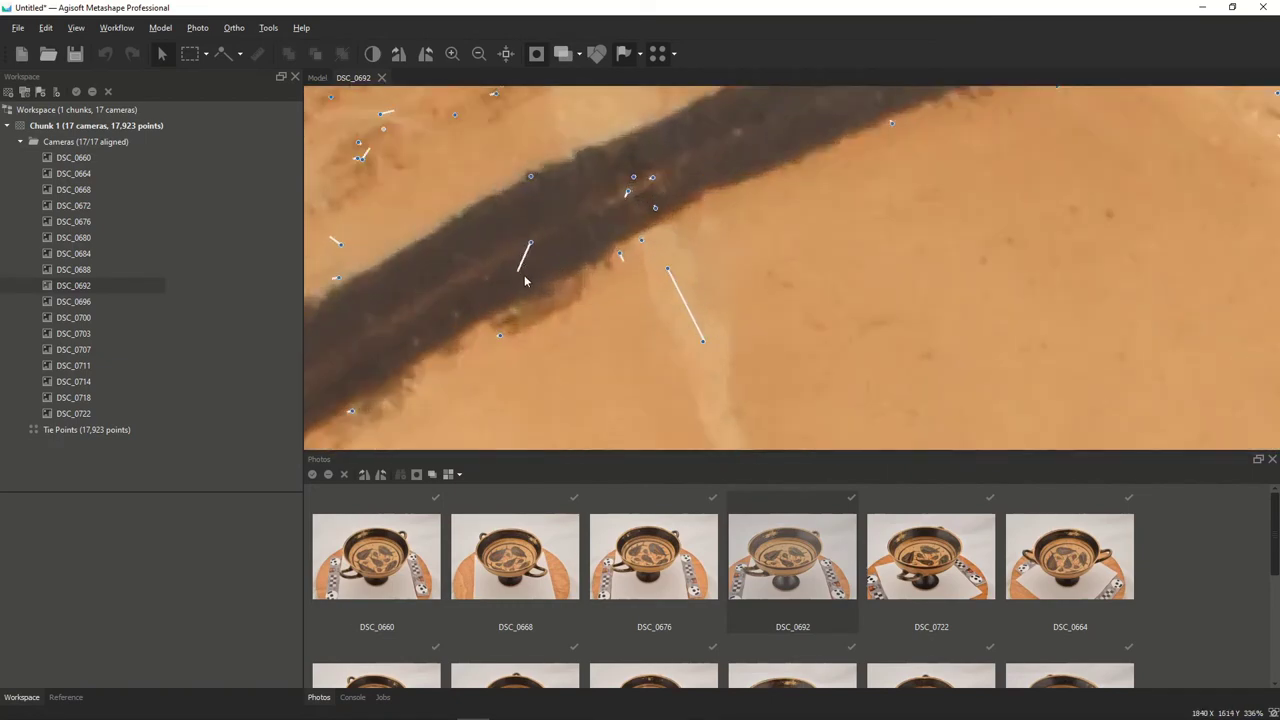
scroll(617, 268, "down", 2)
scroll(617, 268, "down", 12)
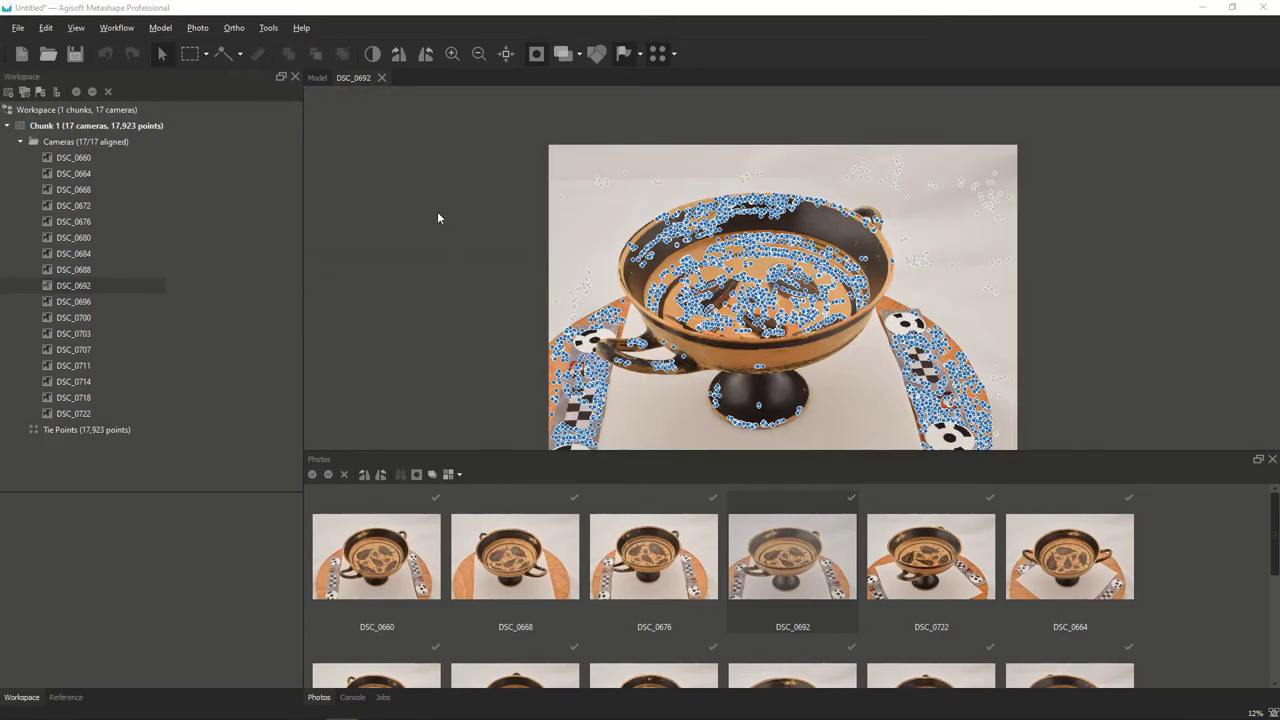
Step: Return to the Model view with camera positions hidden, orbiting to a top-down view of the sparse cloud
left_click(317, 78)
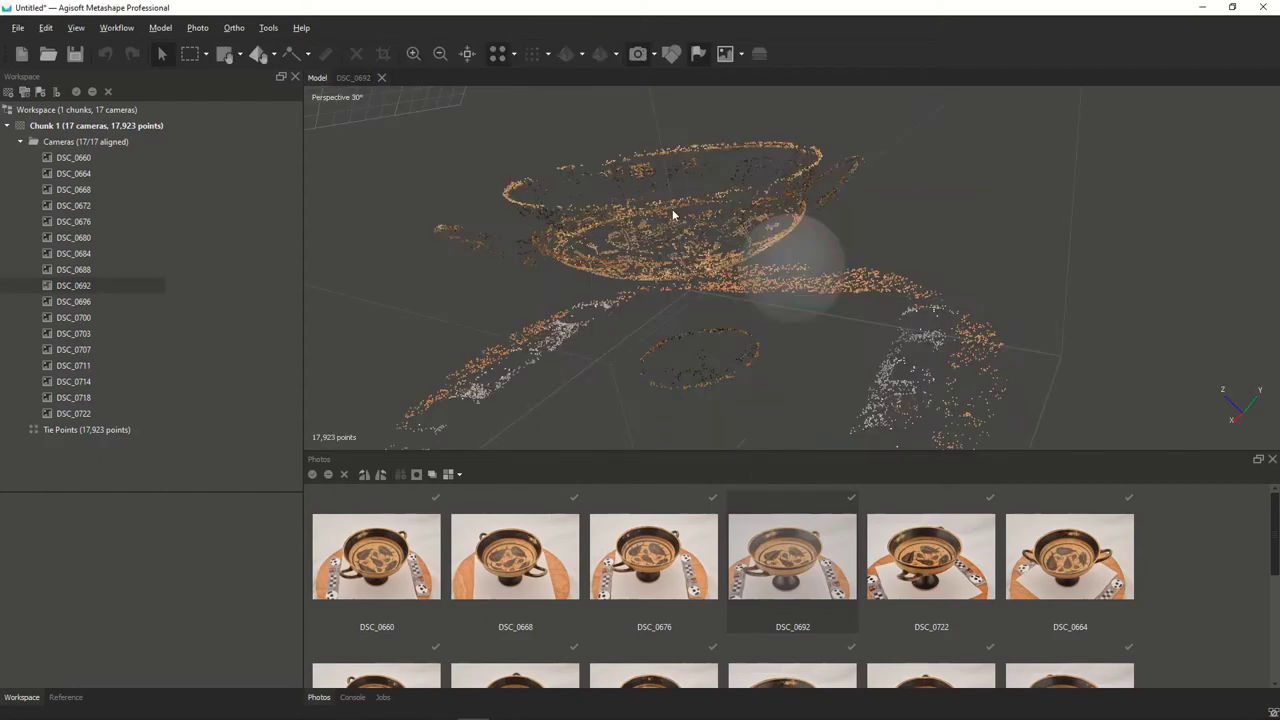
scroll(675, 214, "down", 10)
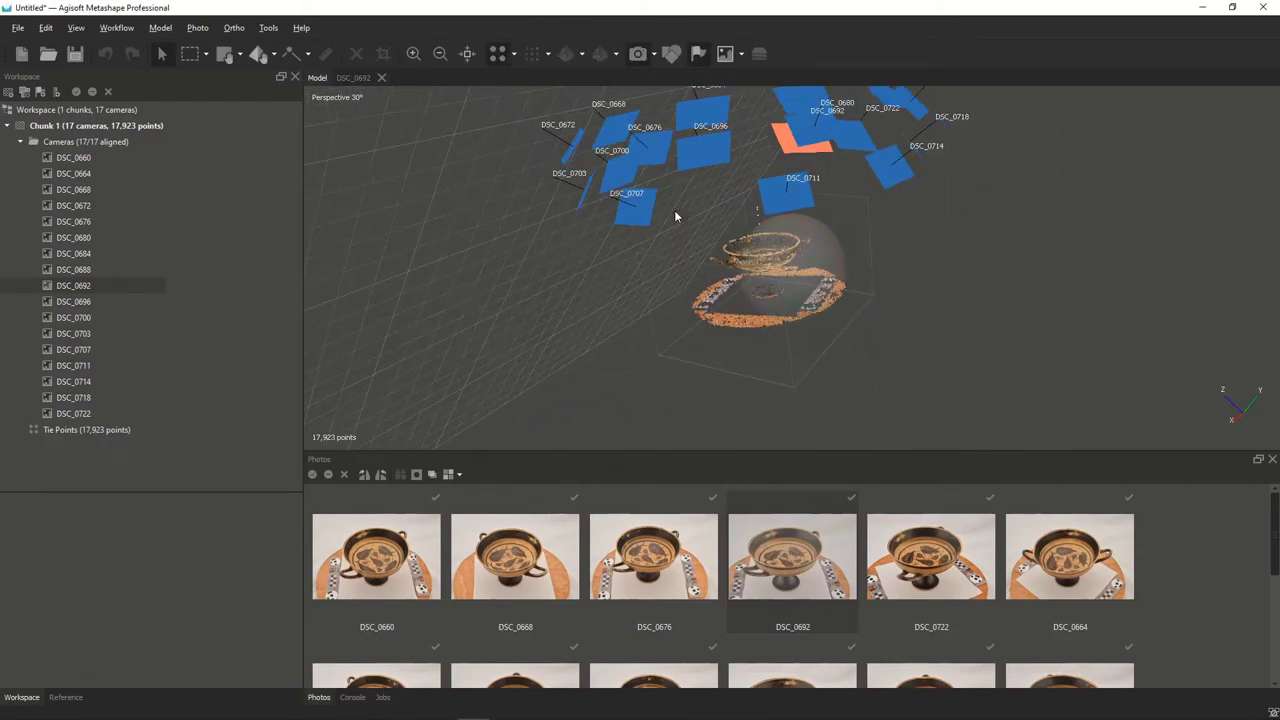
left_click(638, 53)
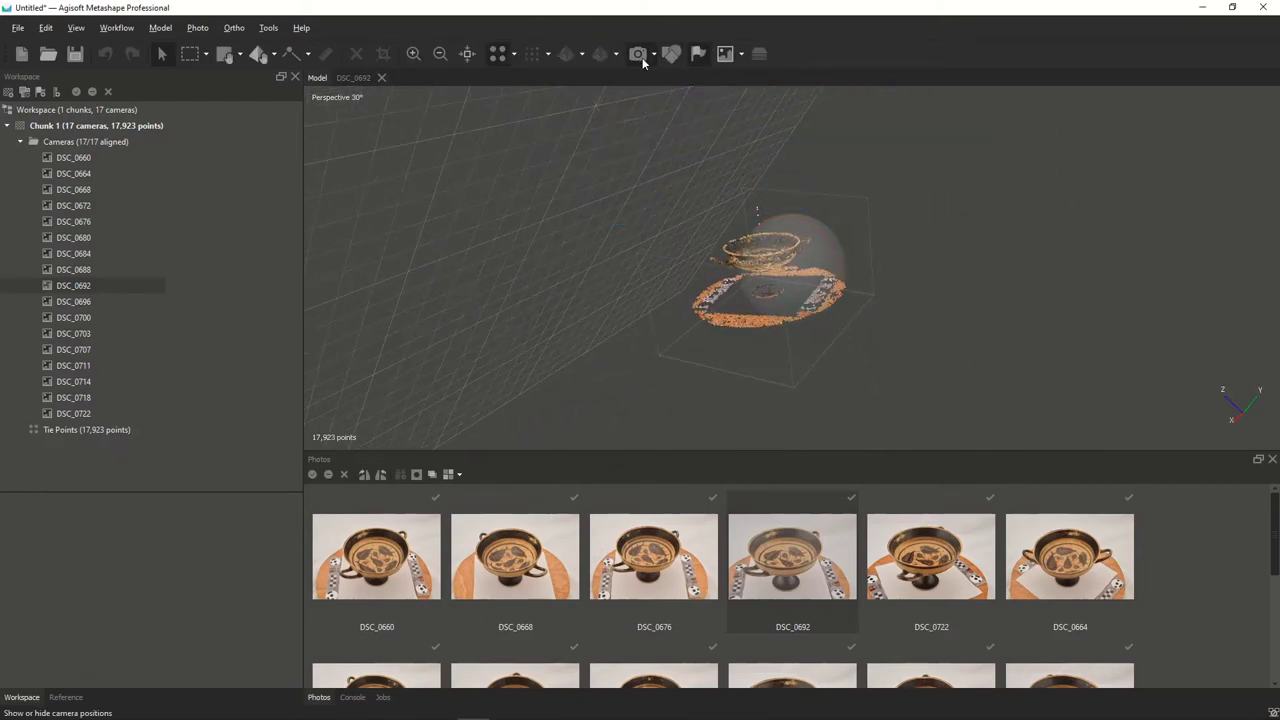
left_click_drag(810, 229, 814, 269)
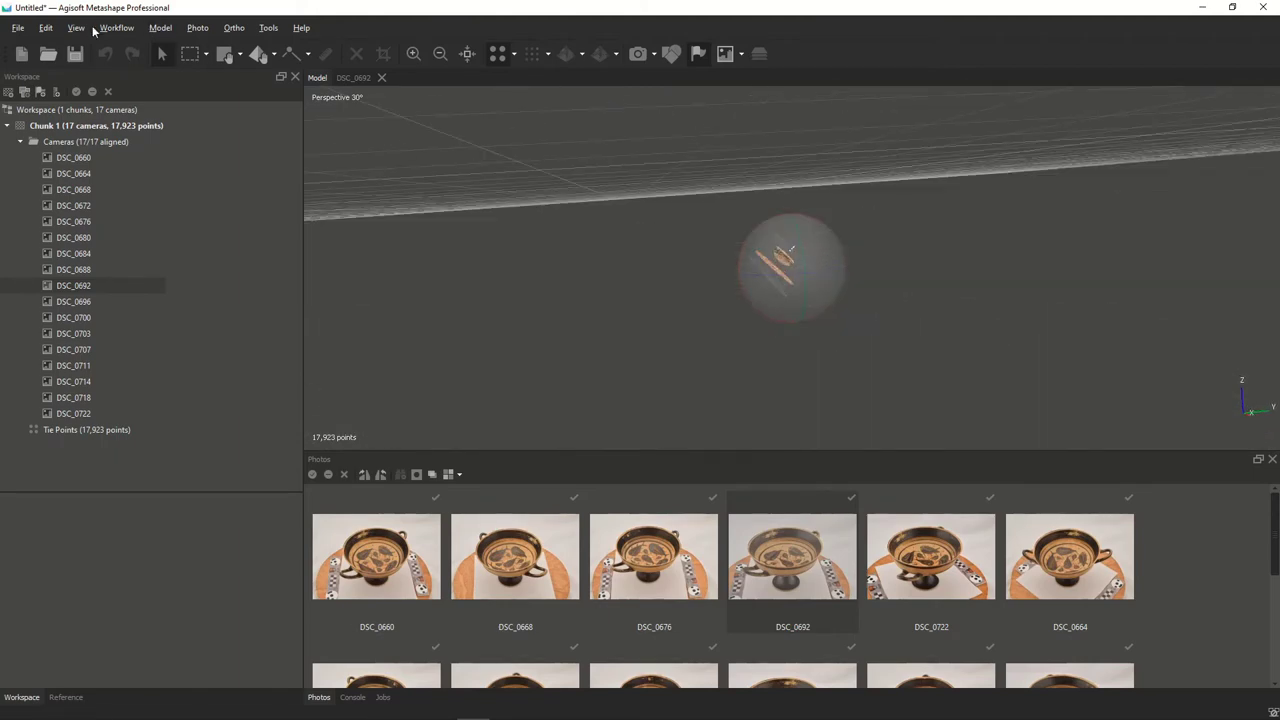
left_click(161, 27)
mouse_move(209, 257)
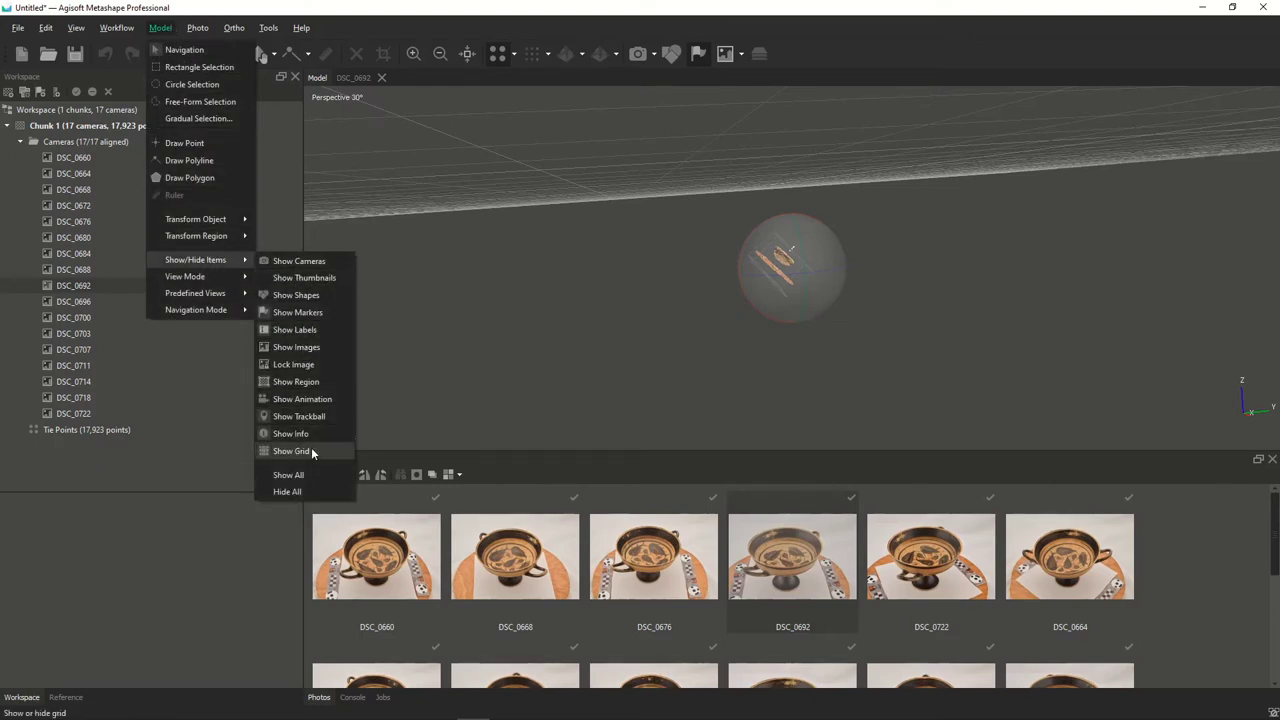
left_click(791, 182)
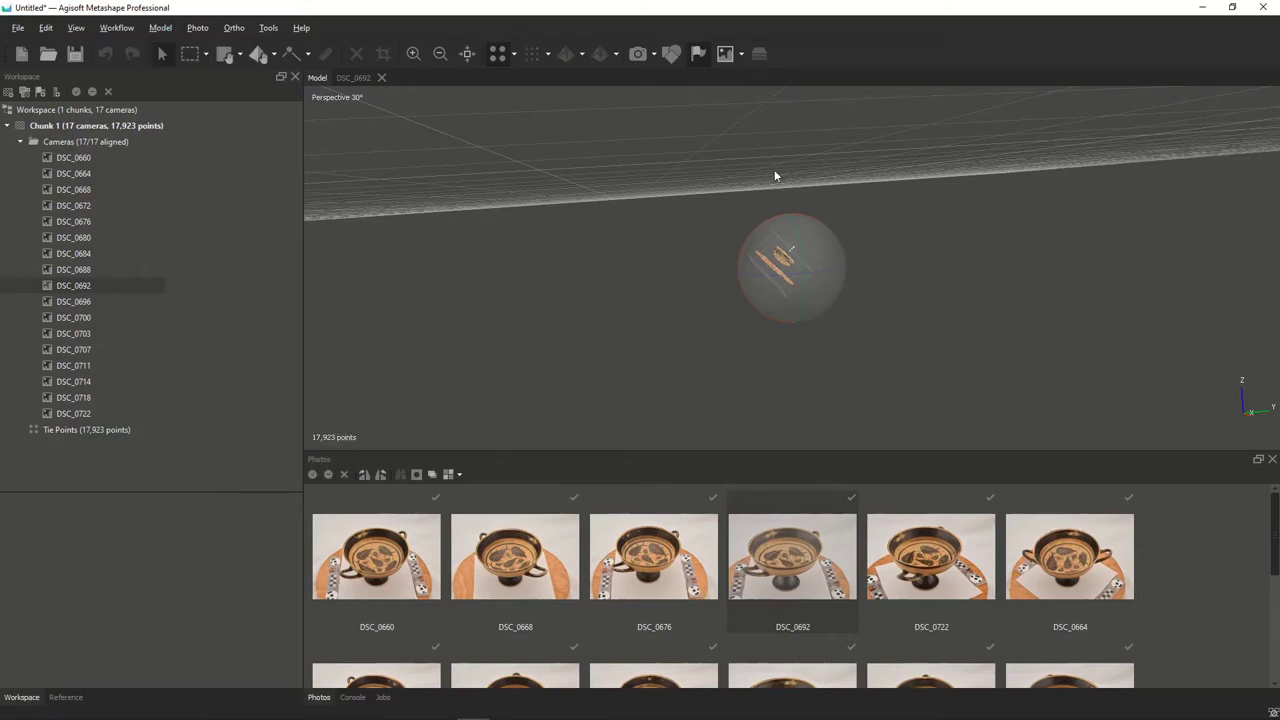
left_click_drag(824, 232, 795, 303)
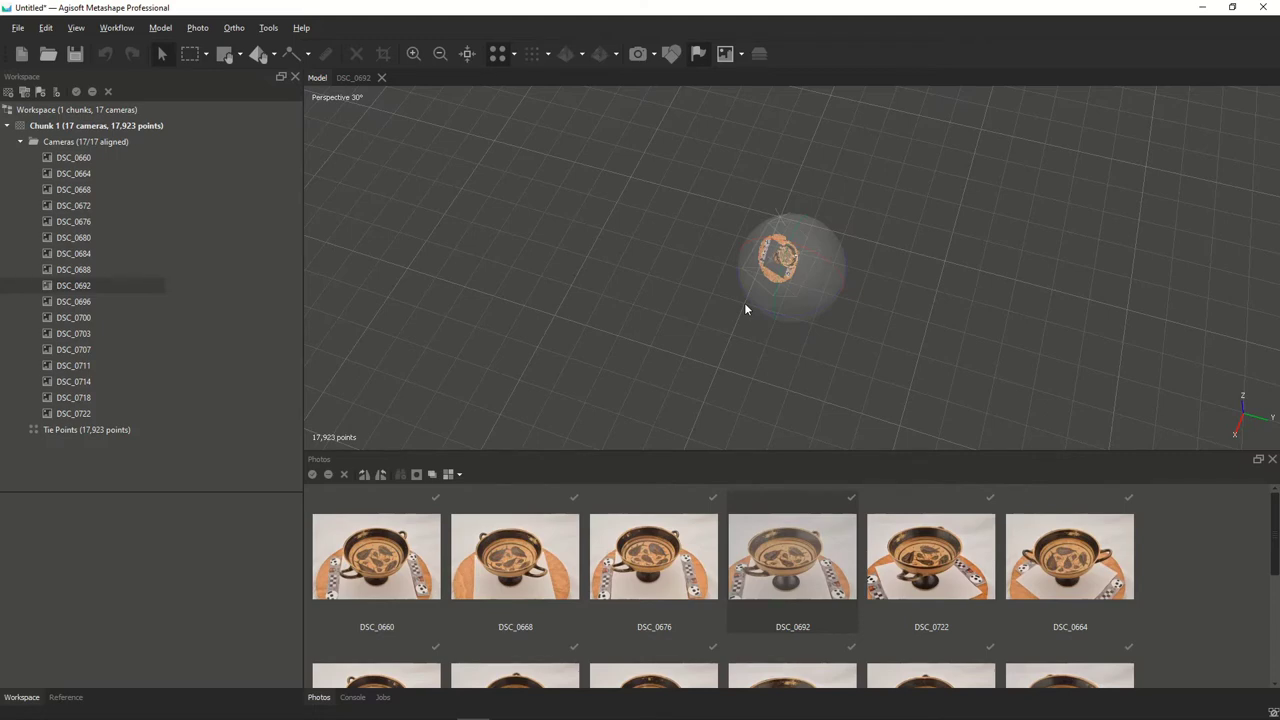
left_click_drag(795, 296, 781, 275)
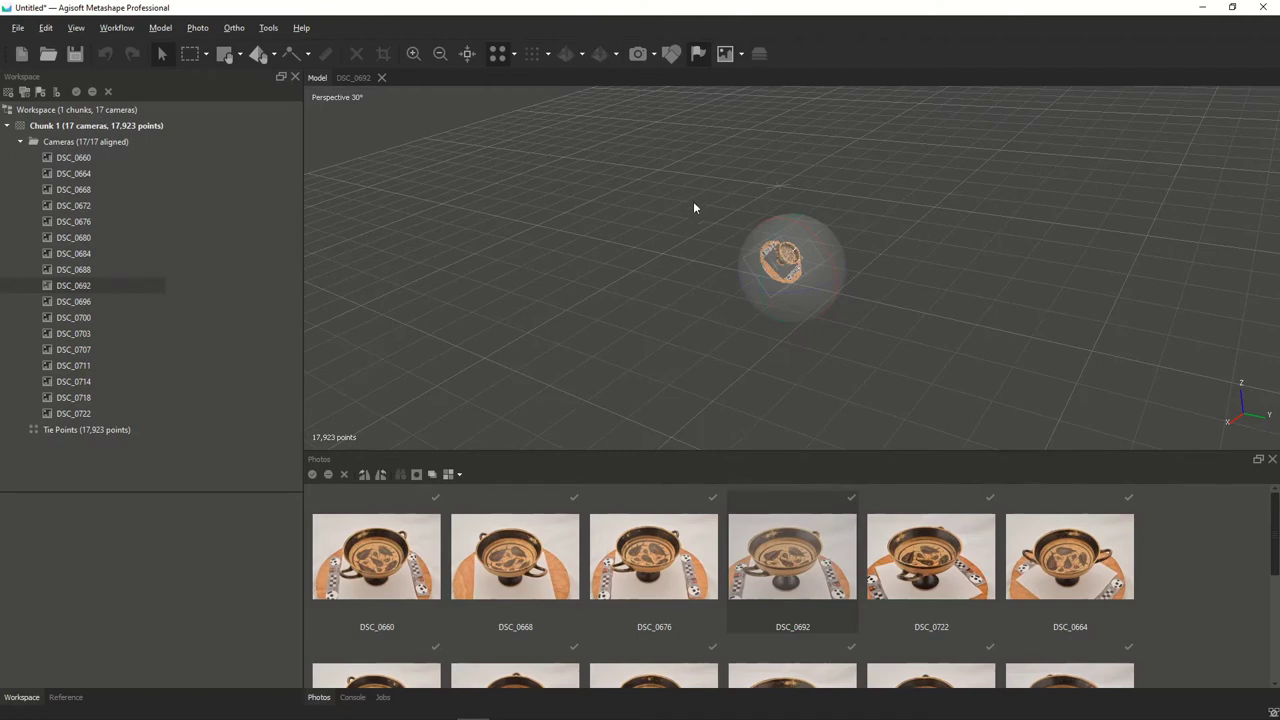
left_click_drag(729, 163, 764, 179)
right_click_drag(797, 263, 818, 355)
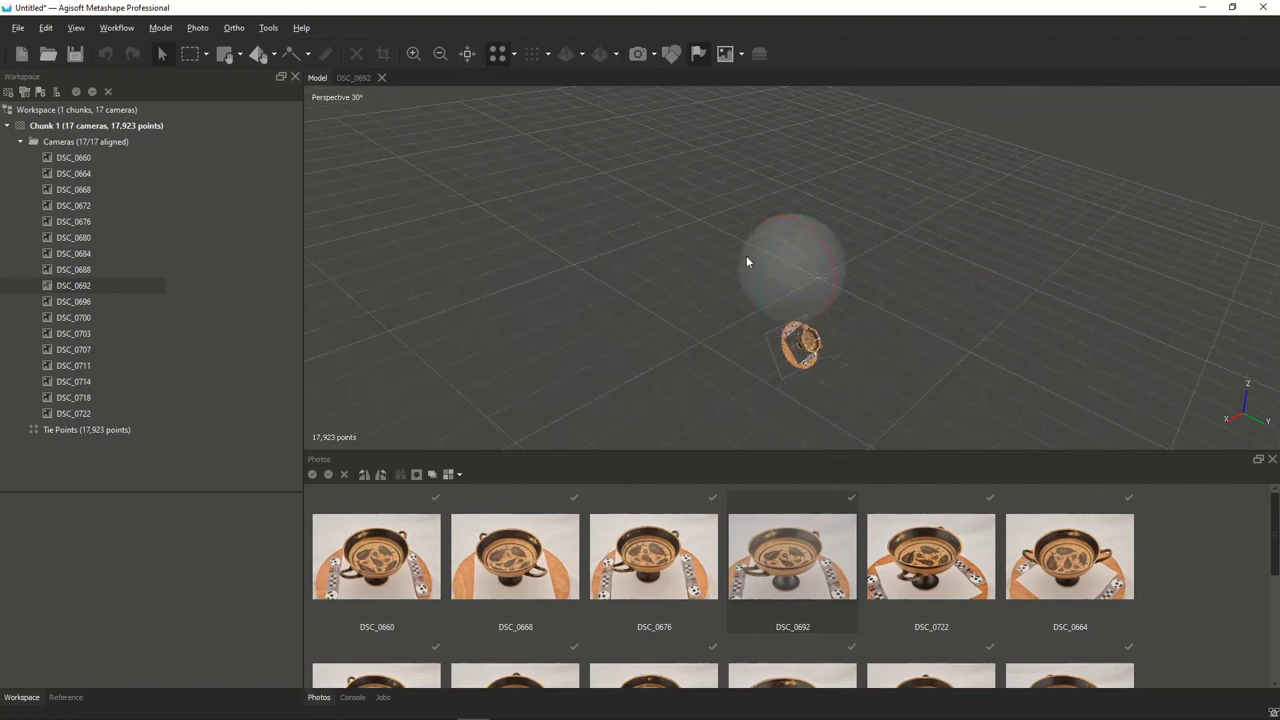
mouse_move(804, 257)
left_mouse_down()
mouse_move(806, 306)
mouse_move(786, 217)
mouse_move(877, 254)
mouse_move(771, 267)
mouse_move(486, 234)
mouse_move(737, 263)
mouse_move(797, 294)
mouse_move(797, 321)
mouse_move(806, 246)
mouse_move(789, 277)
left_mouse_up()
right_click_drag(561, 313, 966, 255)
scroll(782, 302, "up", 2)
scroll(782, 302, "down", 2)
left_click_drag(786, 302, 774, 229)
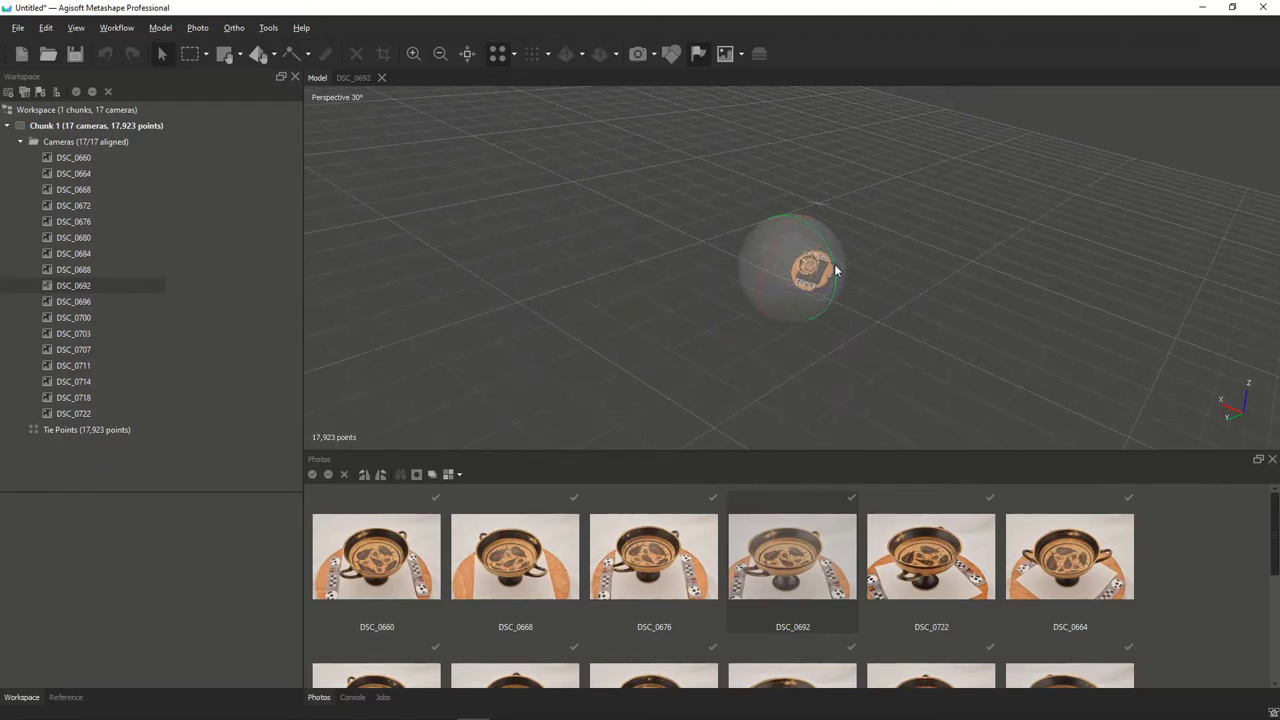
mouse_move(837, 266)
left_mouse_down()
mouse_move(817, 237)
mouse_move(837, 271)
mouse_move(778, 238)
mouse_move(798, 242)
mouse_move(802, 300)
mouse_move(805, 240)
mouse_move(820, 281)
left_mouse_up()
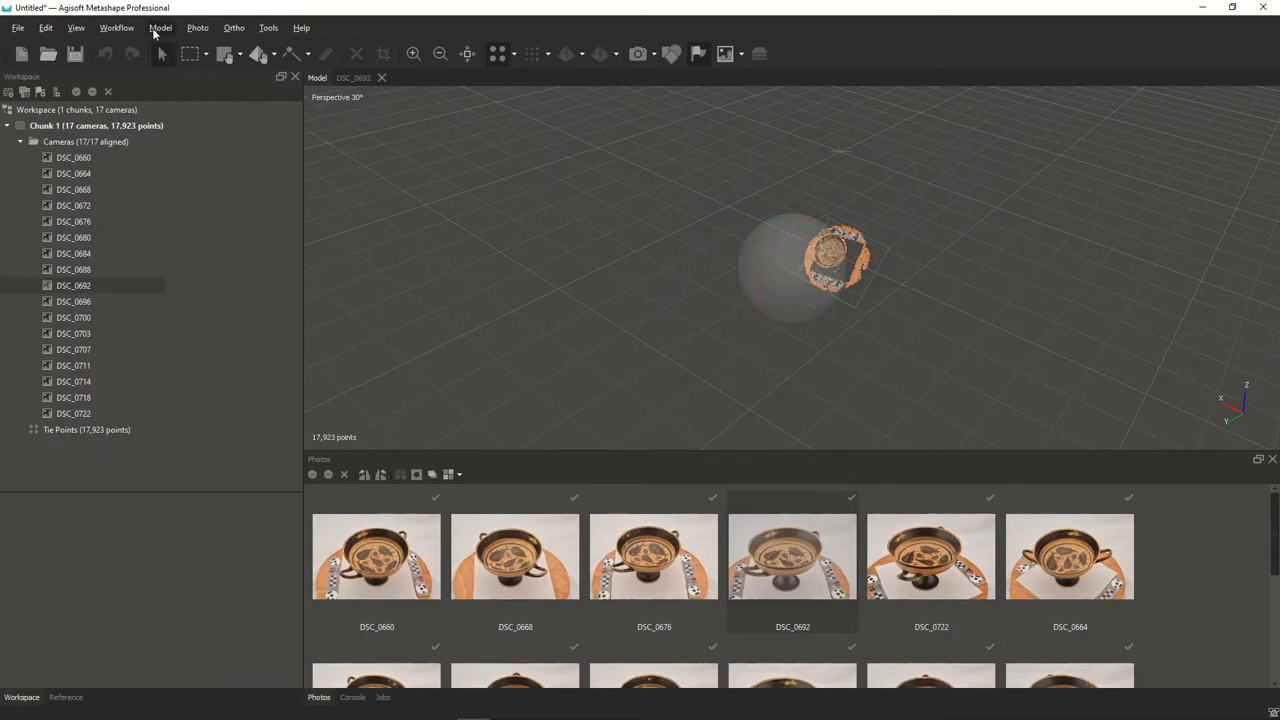
Step: Switch to the predefined Top view and orbit slightly to a new angle
left_click(161, 29)
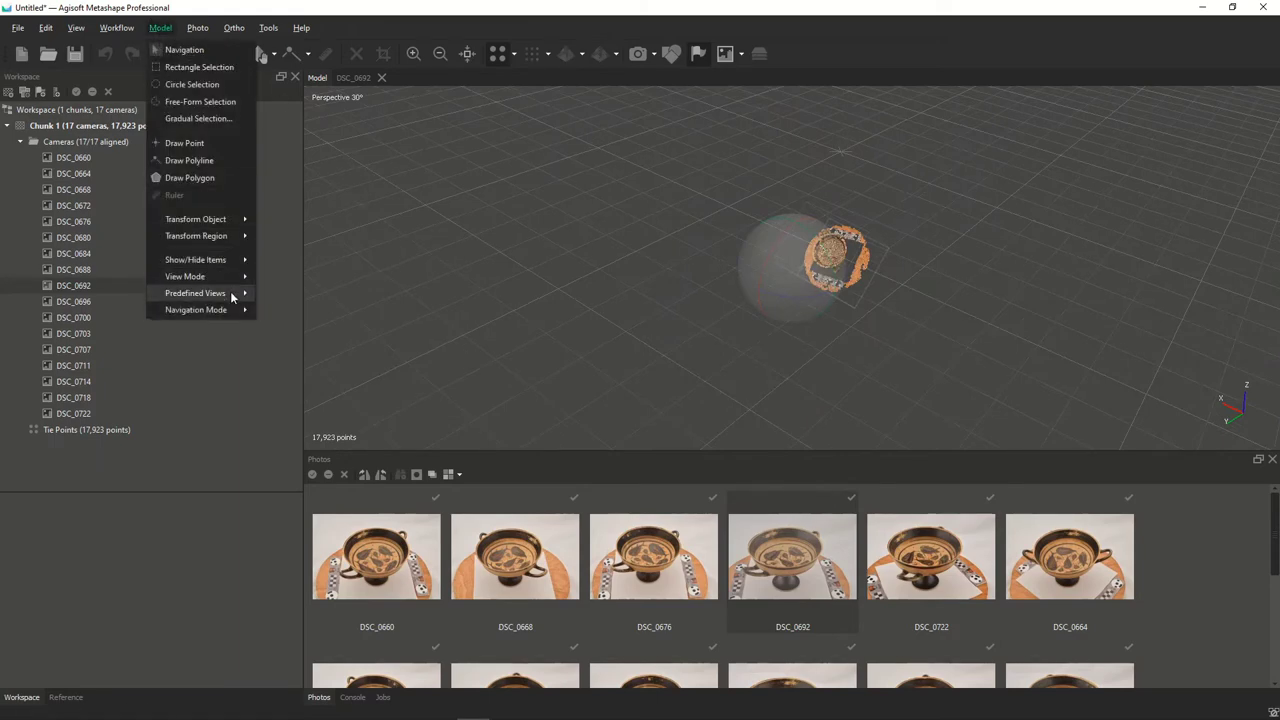
mouse_move(238, 293)
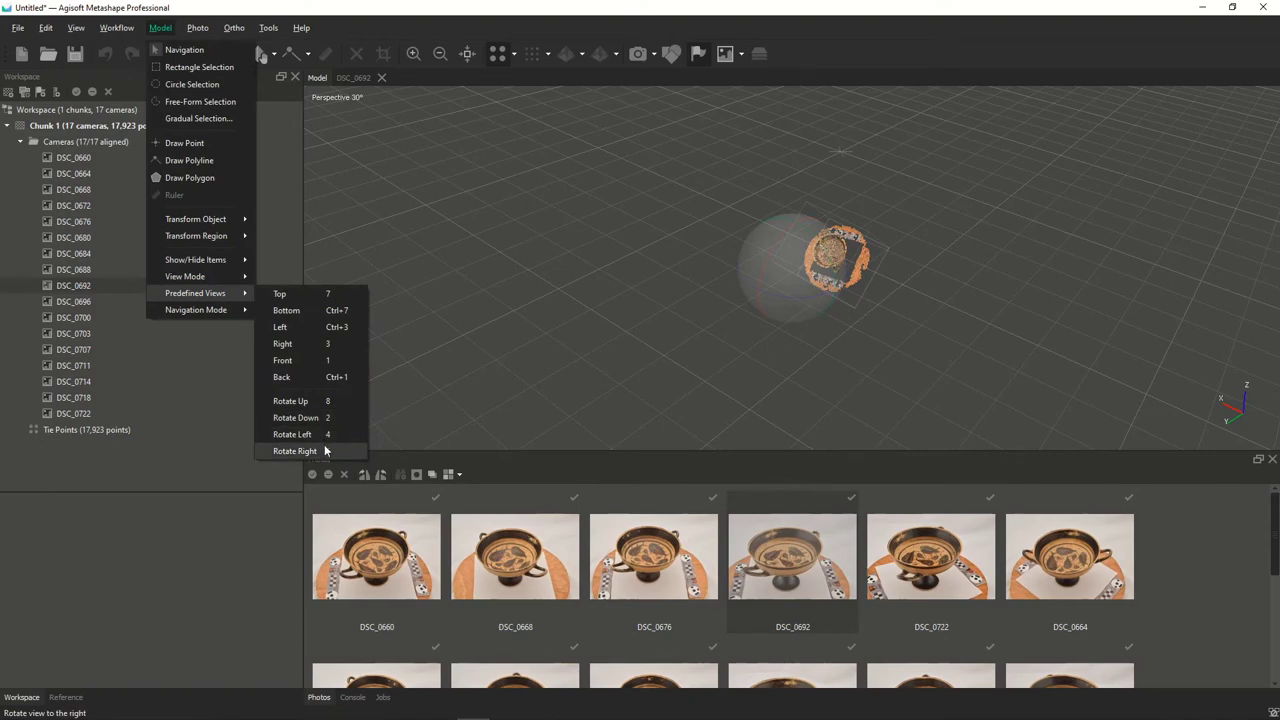
left_click(314, 293)
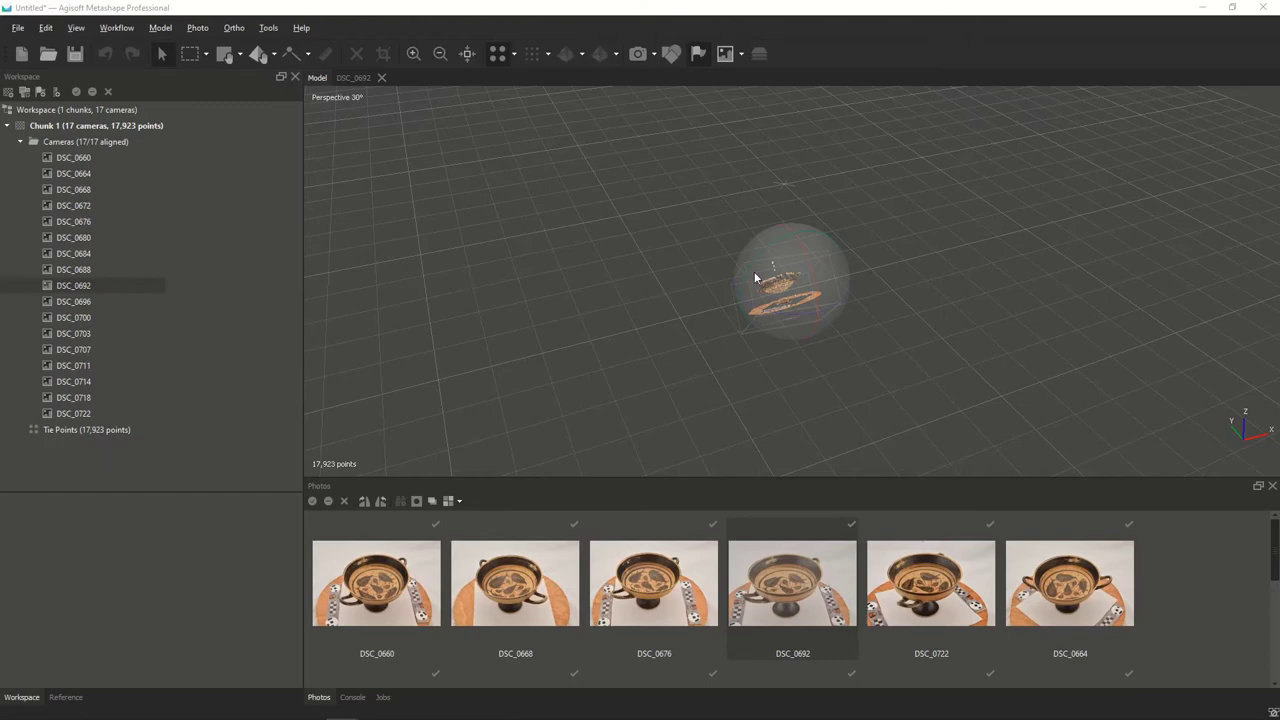
left_click_drag(779, 286, 808, 258)
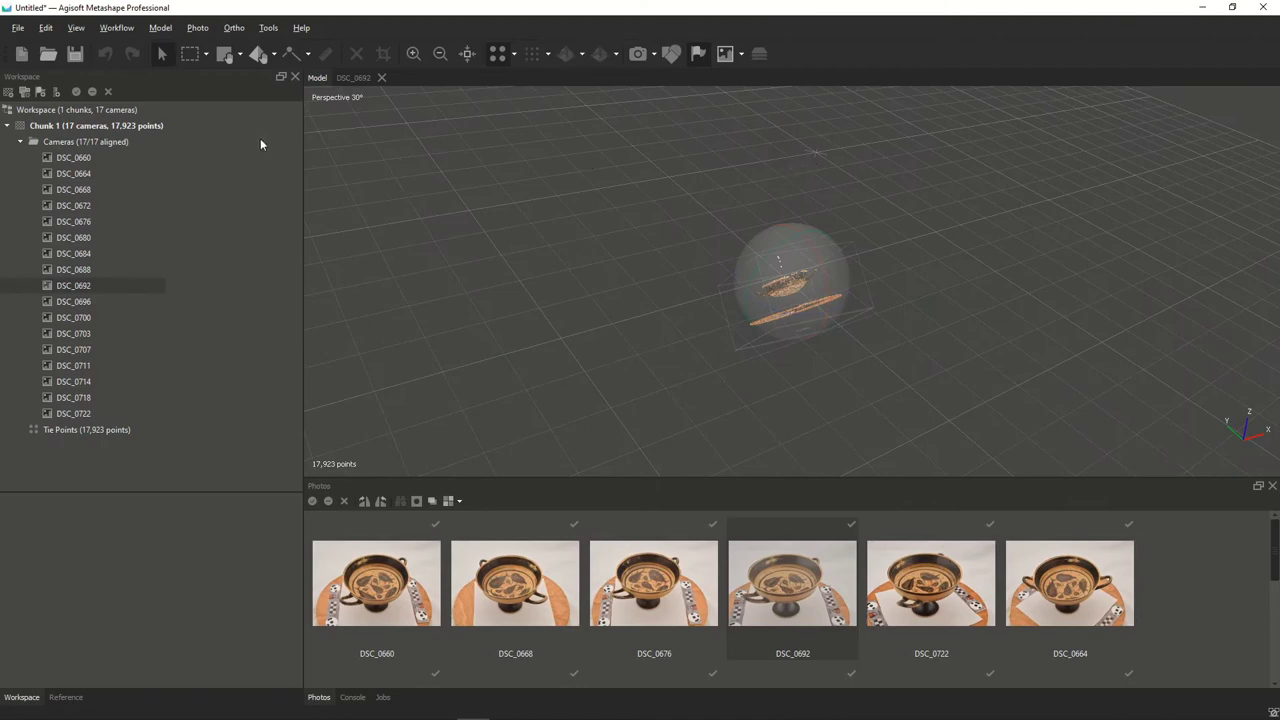
Step: Choose Rotate Object from the transform tools and bring up Model > Predefined Views
left_click(272, 54)
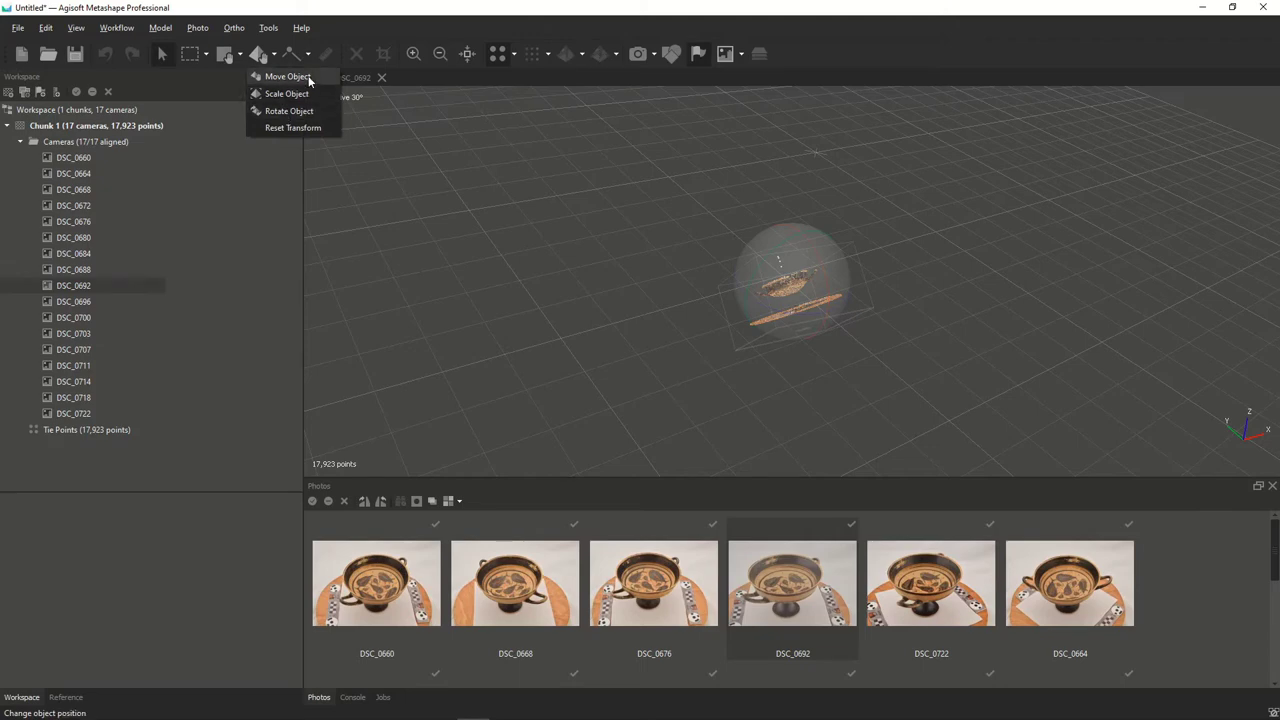
left_click(310, 80)
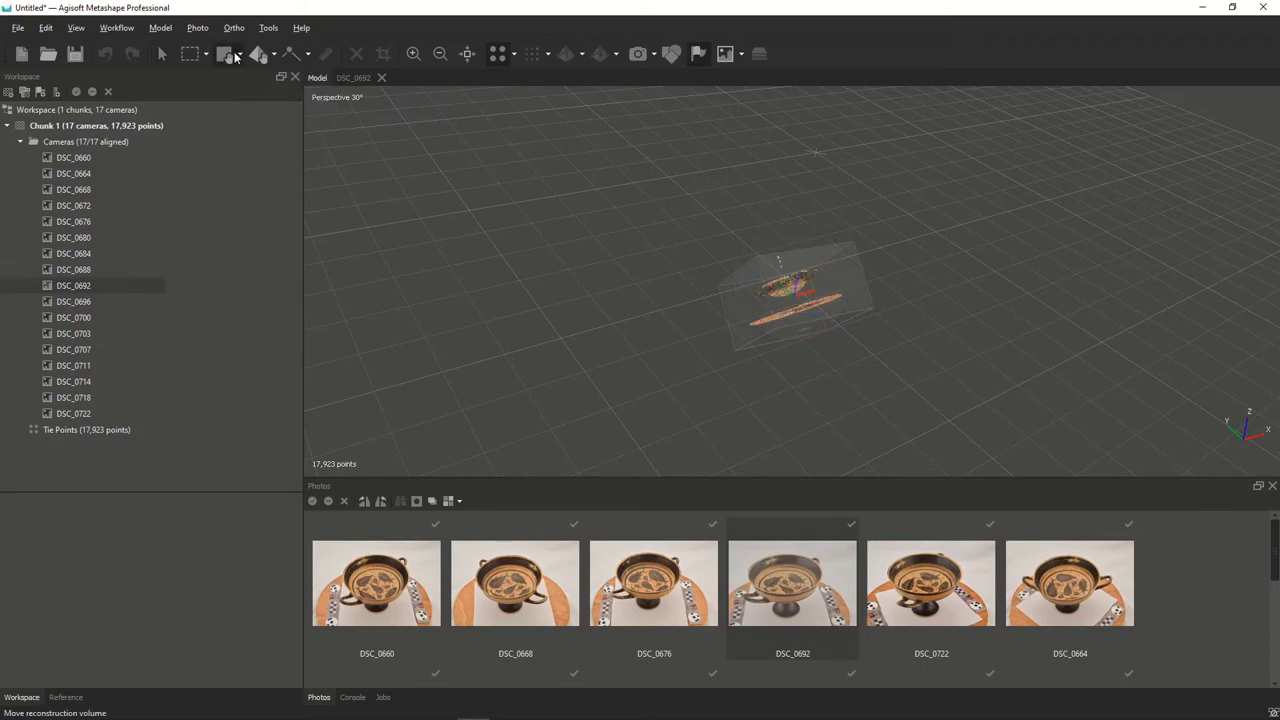
left_click(241, 57)
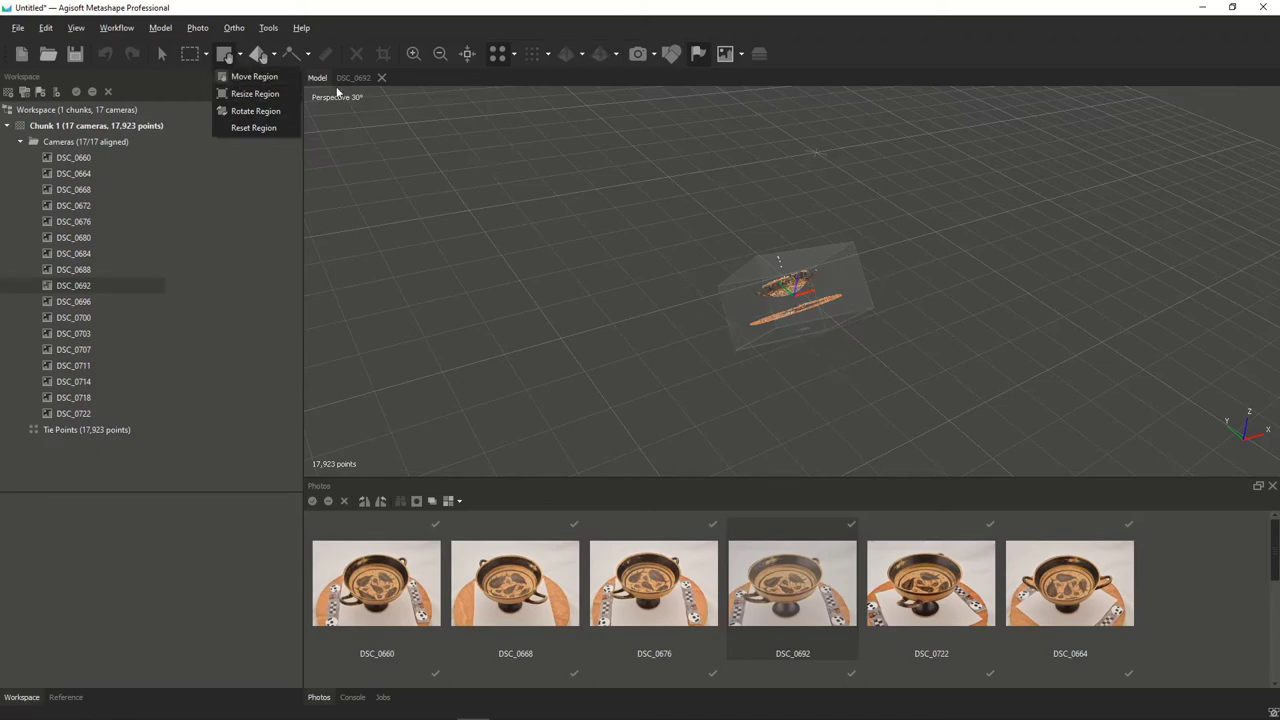
left_click(263, 58)
left_click(274, 55)
left_click(289, 111)
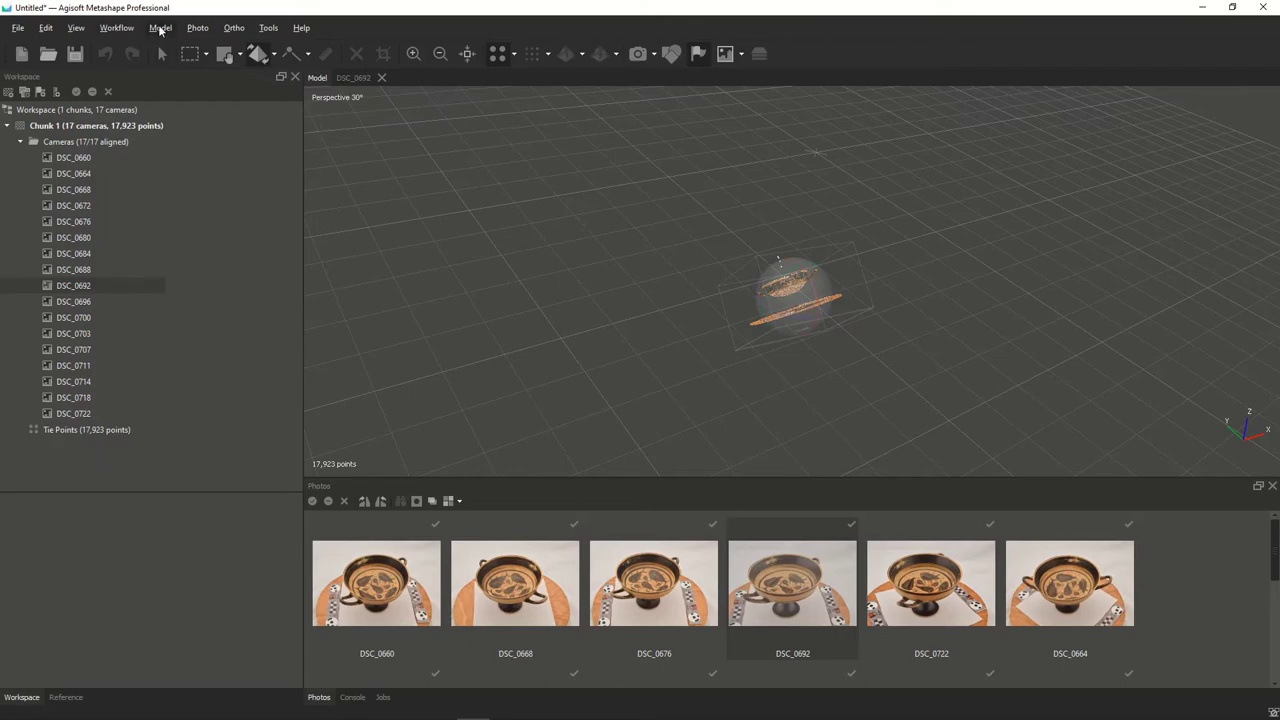
left_click(160, 28)
mouse_move(205, 260)
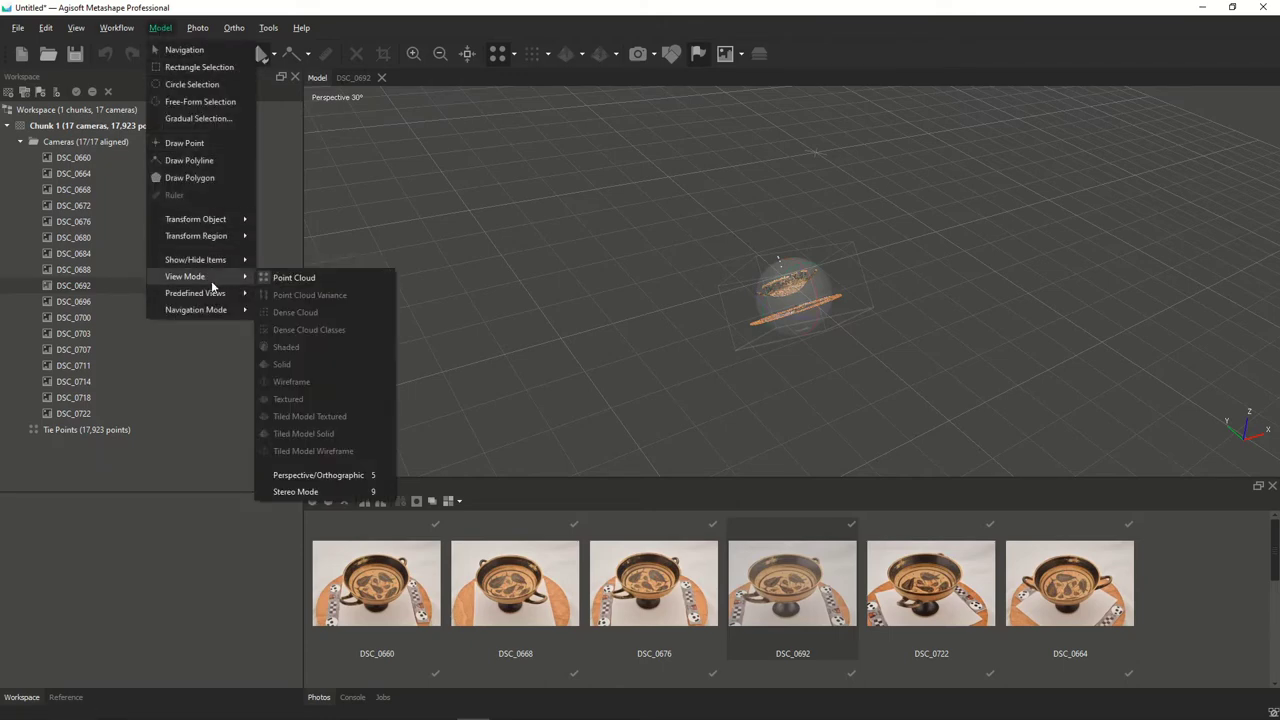
mouse_move(228, 293)
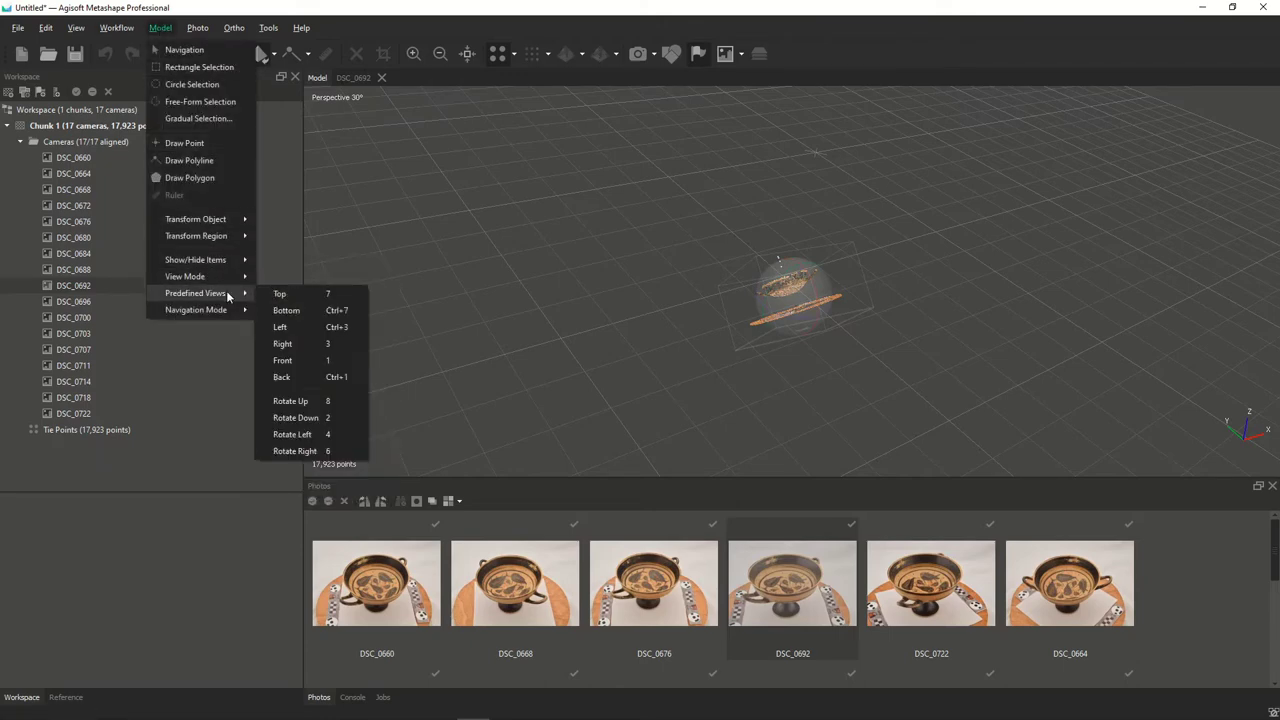
Step: View the cloud from the Left in orthographic projection and rotate it until its base is level
left_click(301, 327)
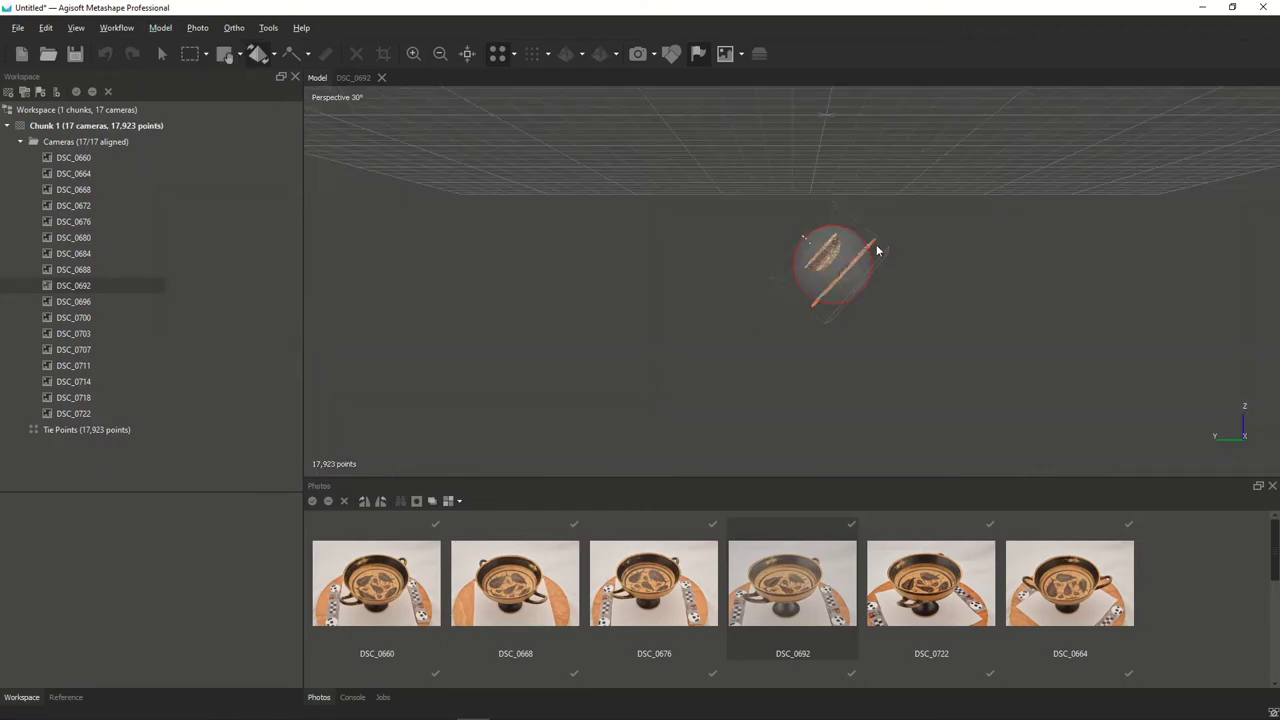
key("5")
left_click_drag(850, 270, 752, 313)
left_click_drag(694, 283, 698, 286)
key("KP_4")
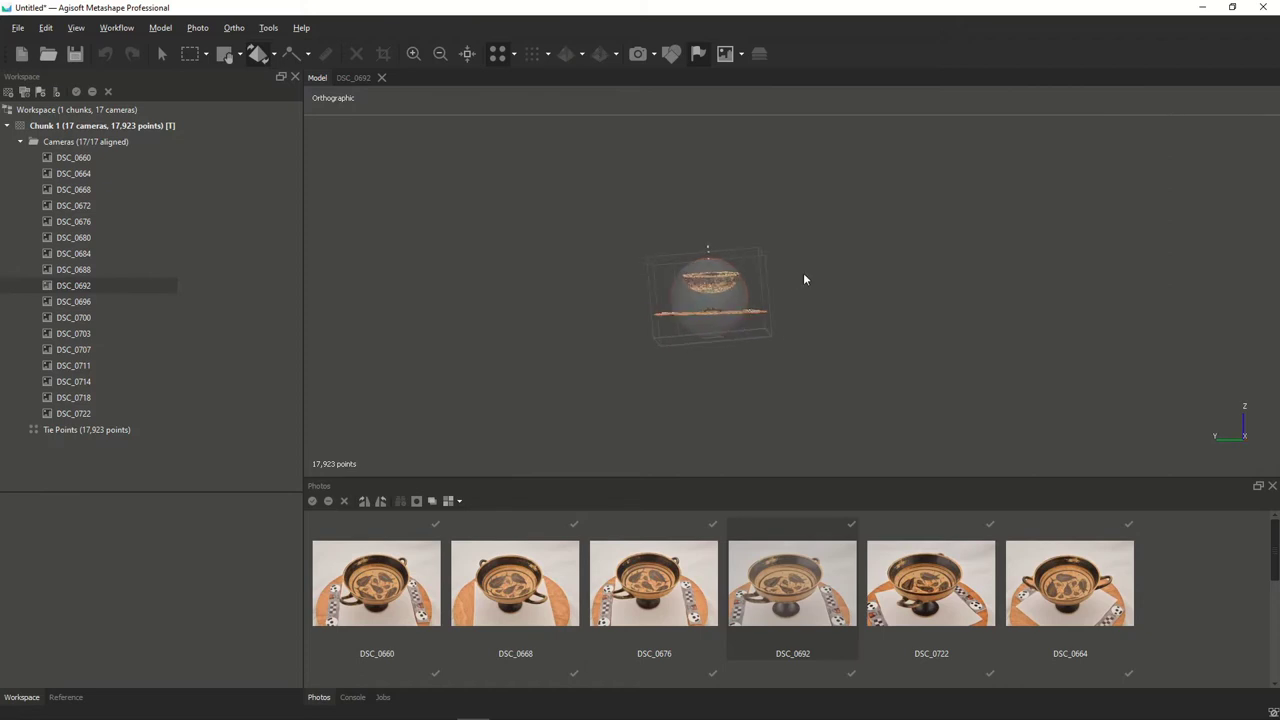
key("KP_5")
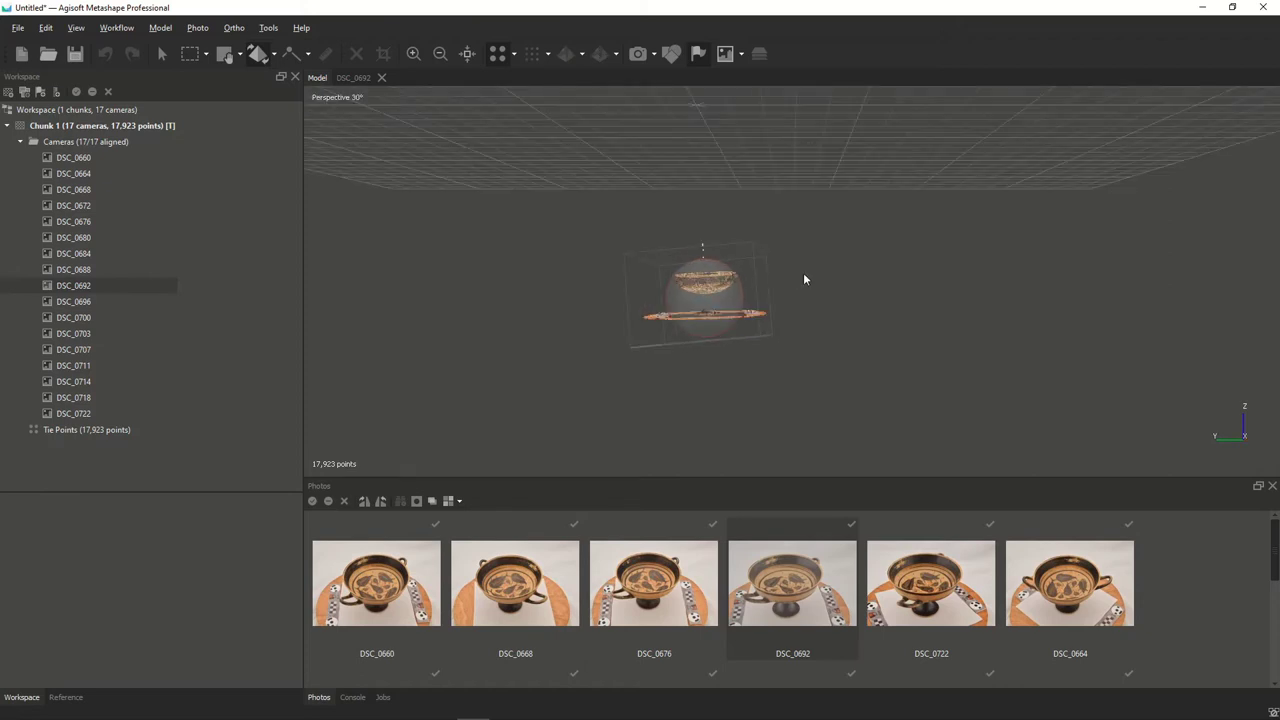
key("KP_5")
key("KP_5")
scroll(801, 234, "down", 3)
key("KP_5")
key("KP_5")
key("KP_5")
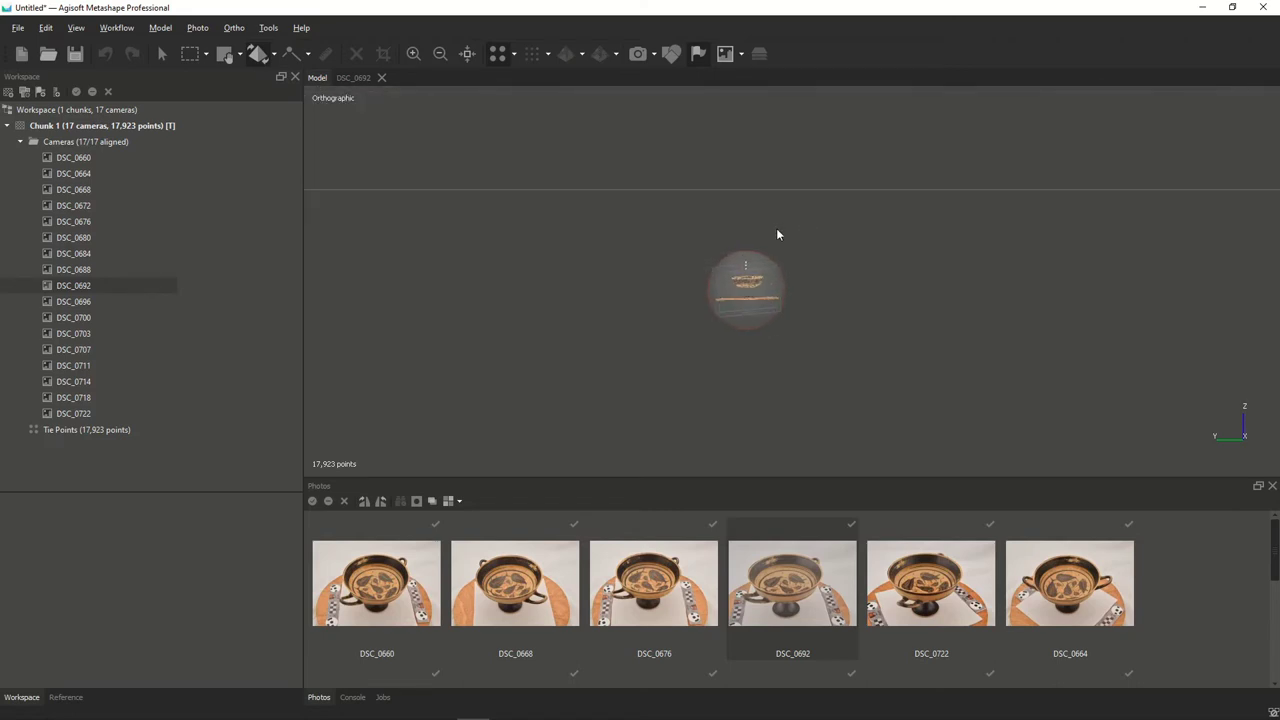
Step: Raise the point cloud with Move Object, then recentre and tilt the view
left_click(273, 53)
left_click(283, 80)
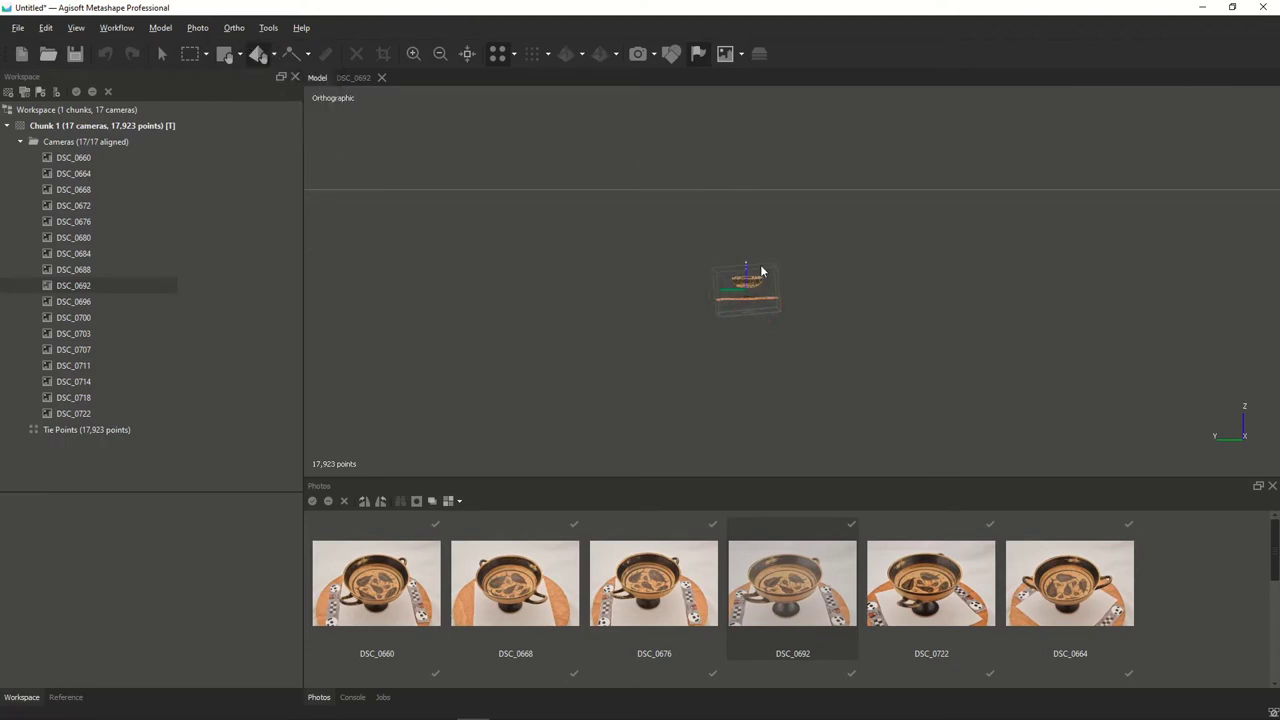
left_click_drag(749, 277, 755, 164)
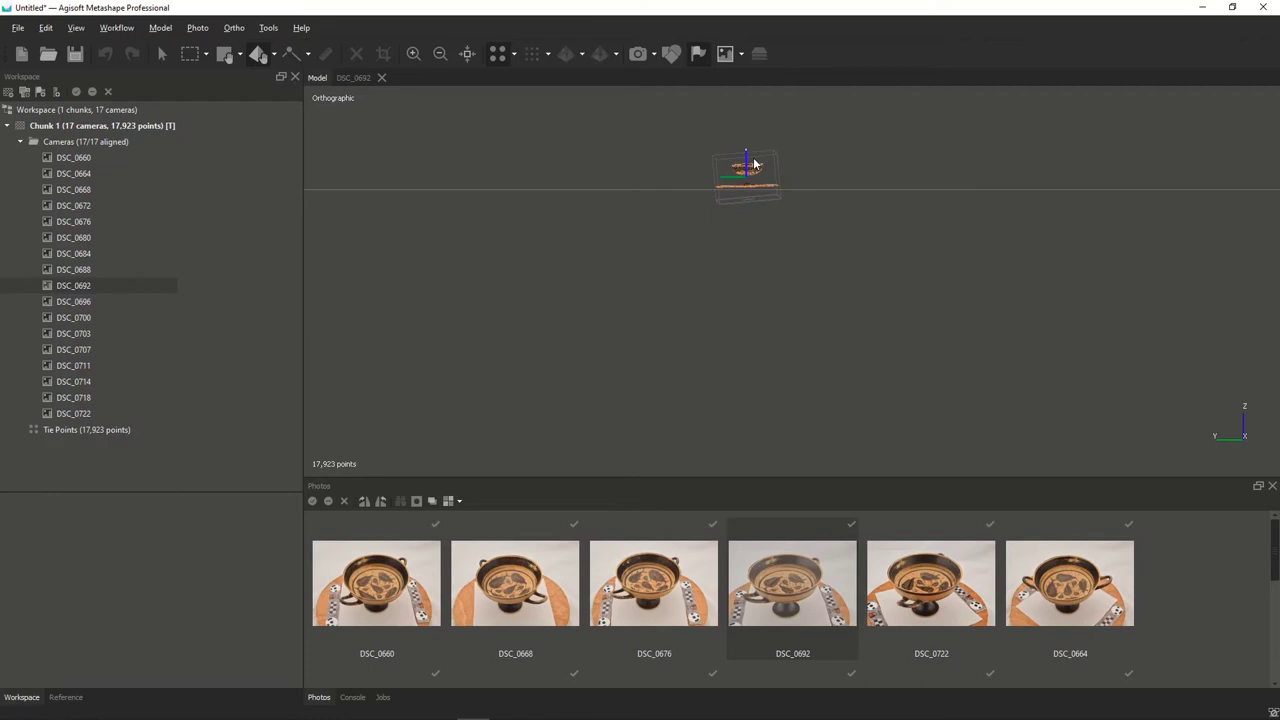
left_click(163, 53)
right_click_drag(760, 221, 800, 278)
scroll(800, 277, "up", 3)
left_click_drag(797, 261, 808, 233)
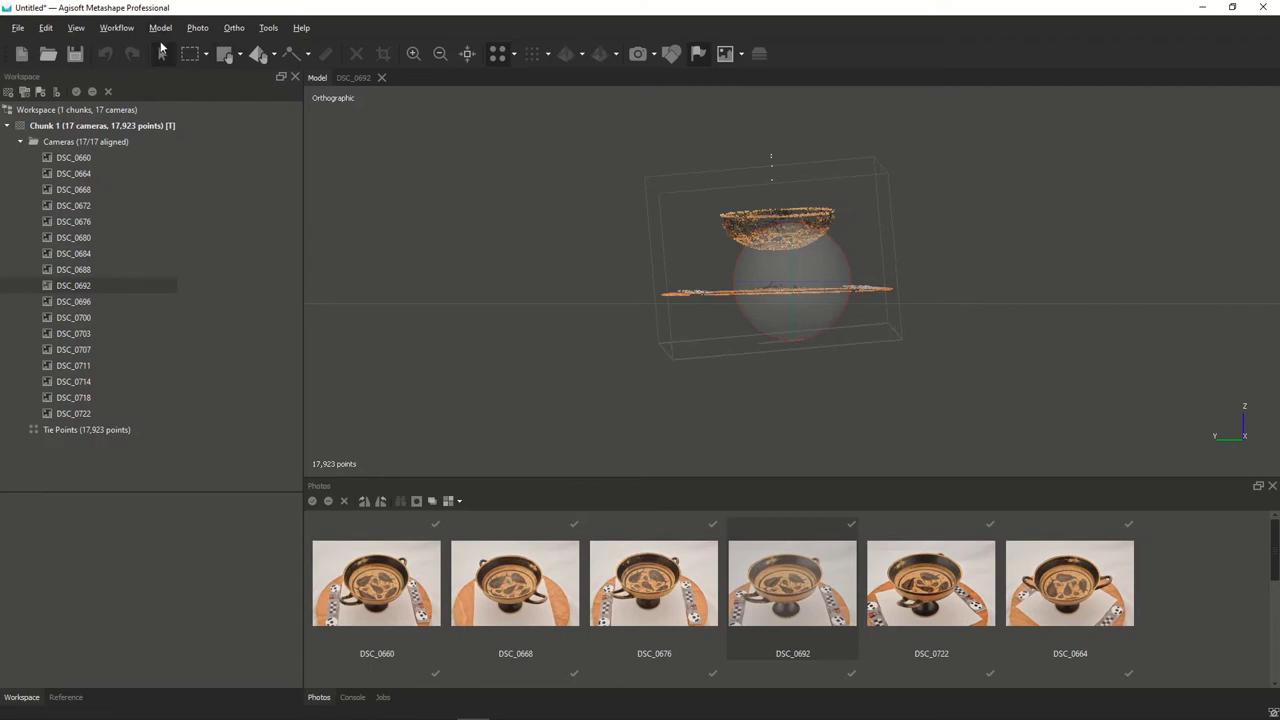
Step: Look straight down on the levelled cloud using the predefined Top view
left_click_drag(822, 254, 799, 320)
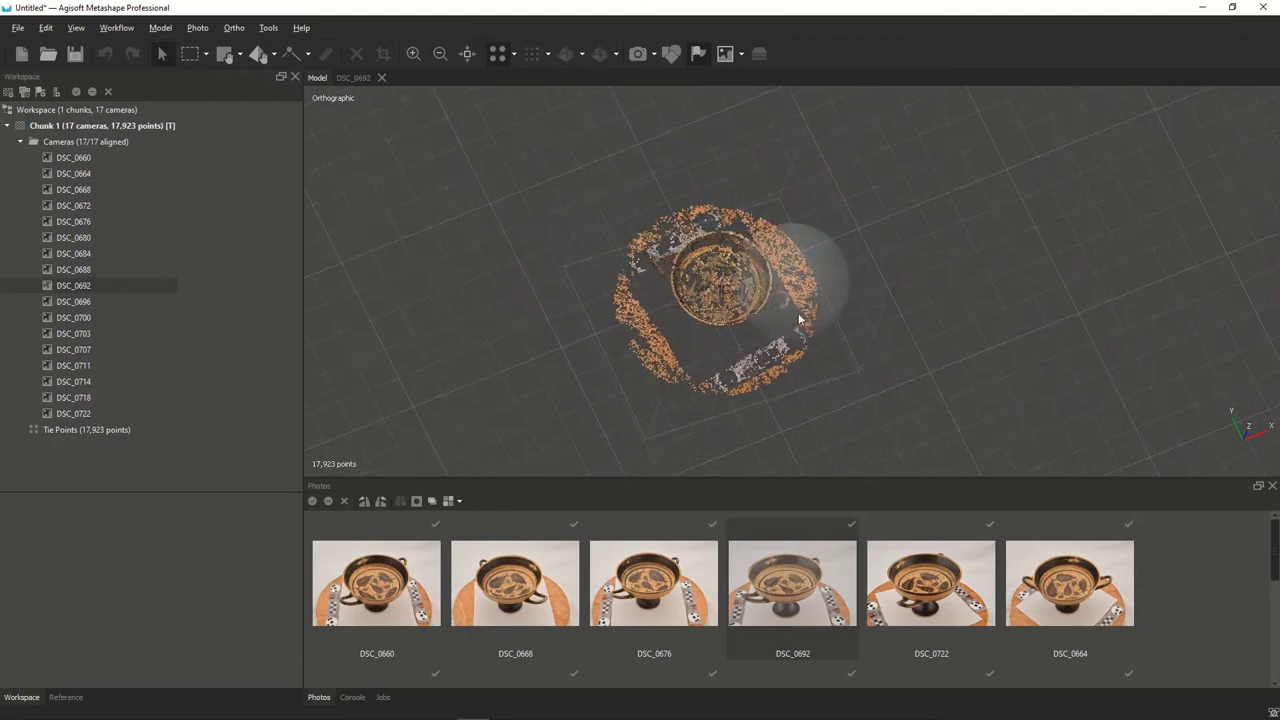
left_click(118, 28)
mouse_move(160, 28)
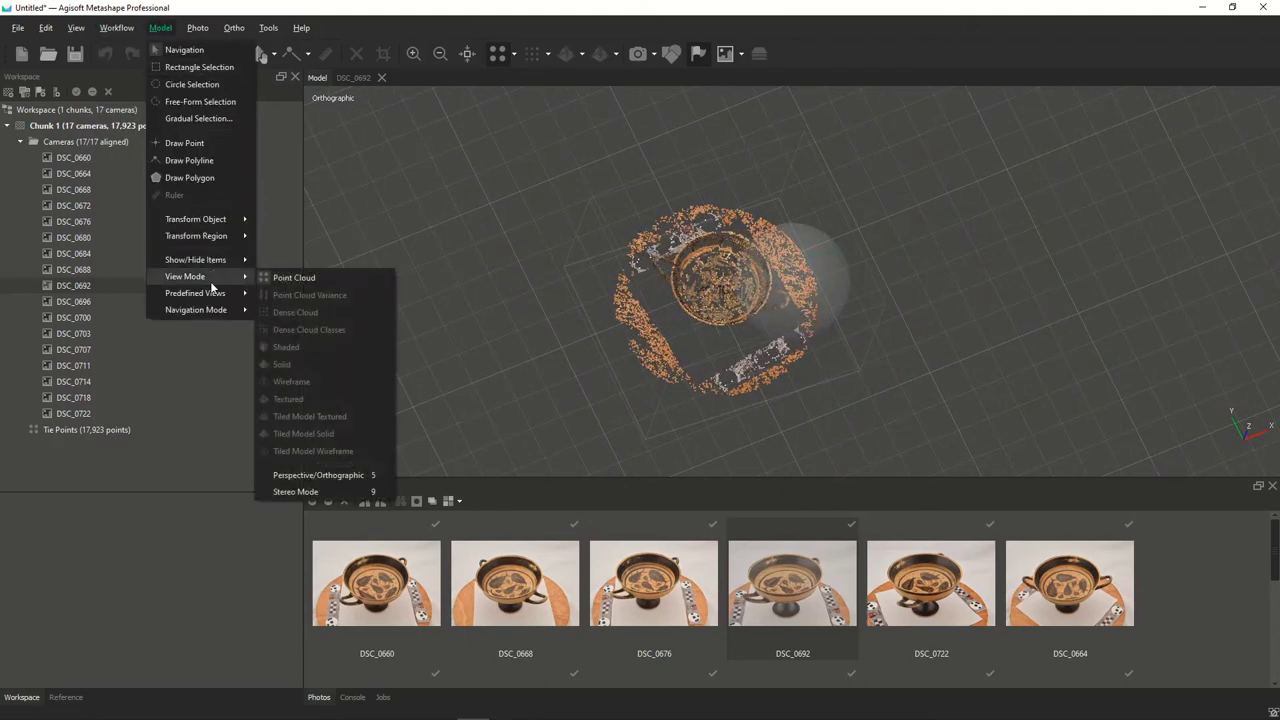
mouse_move(200, 293)
left_click(280, 290)
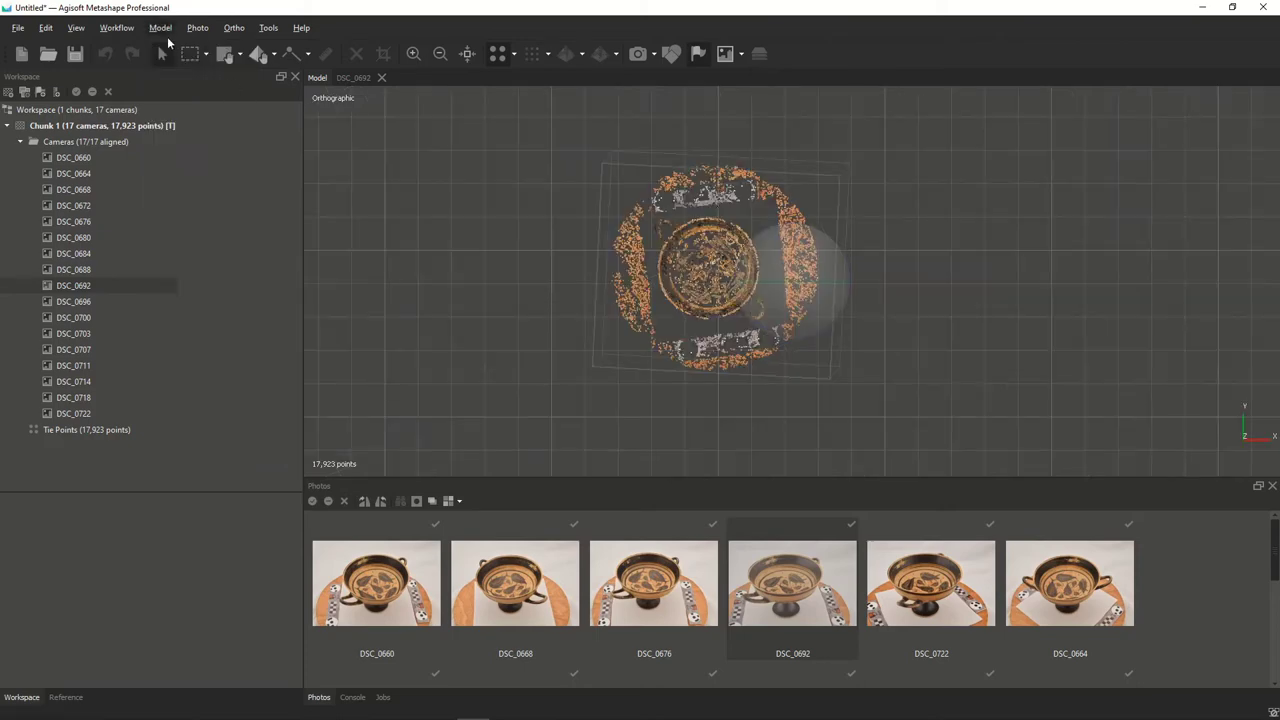
mouse_move(725, 265)
left_mouse_down()
mouse_move(742, 270)
mouse_move(728, 240)
left_mouse_up()
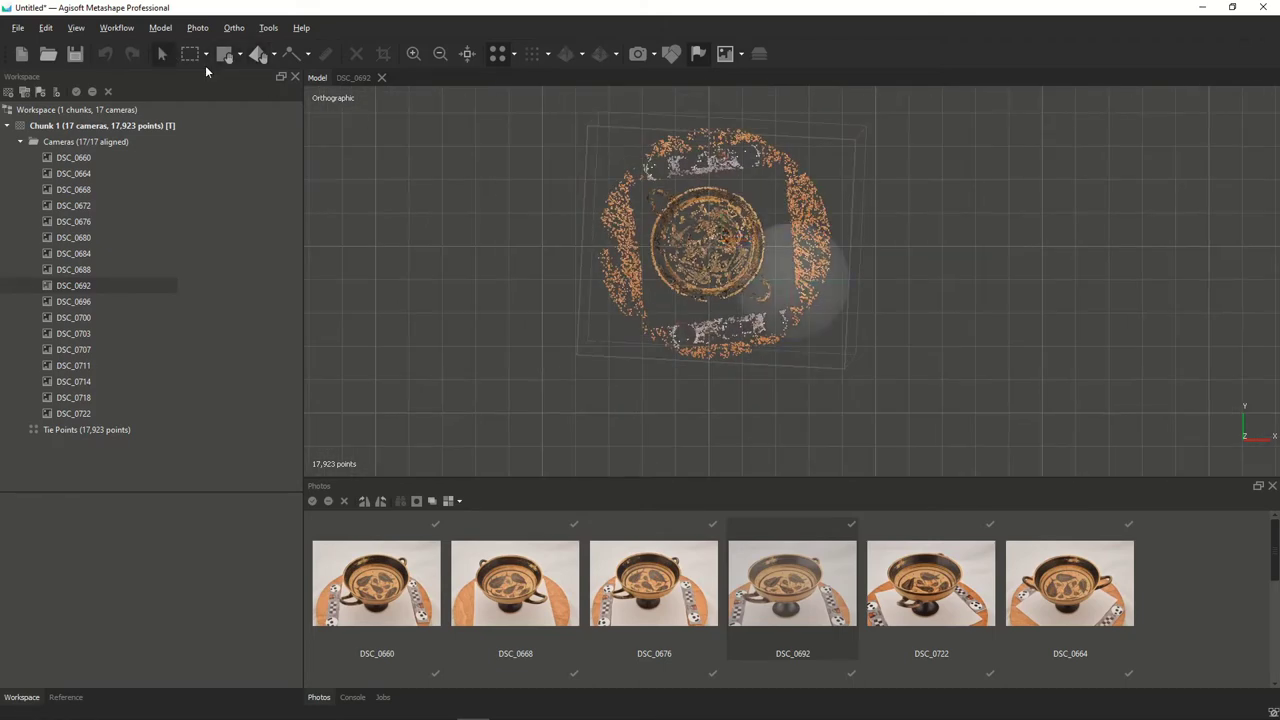
Step: Switch to perspective projection and orbit to an oblique view of the raised bowl
left_click_drag(790, 290, 764, 225)
key("5")
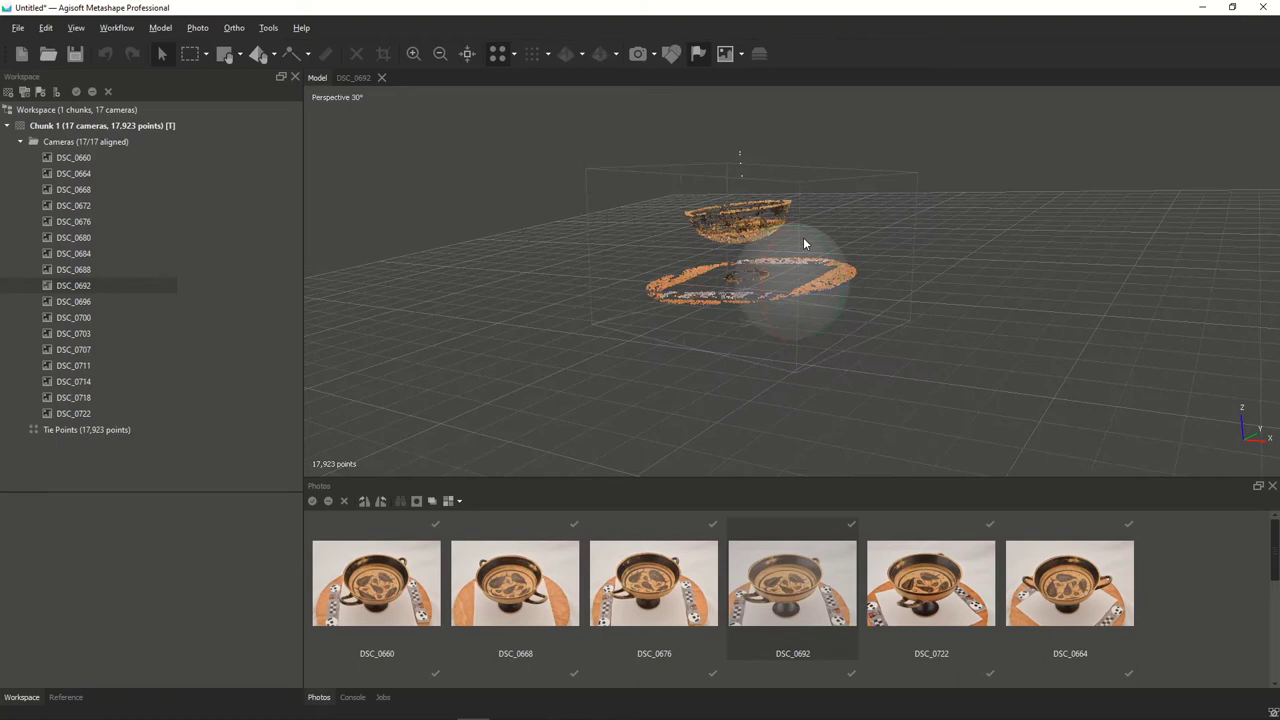
left_click_drag(803, 235, 799, 298)
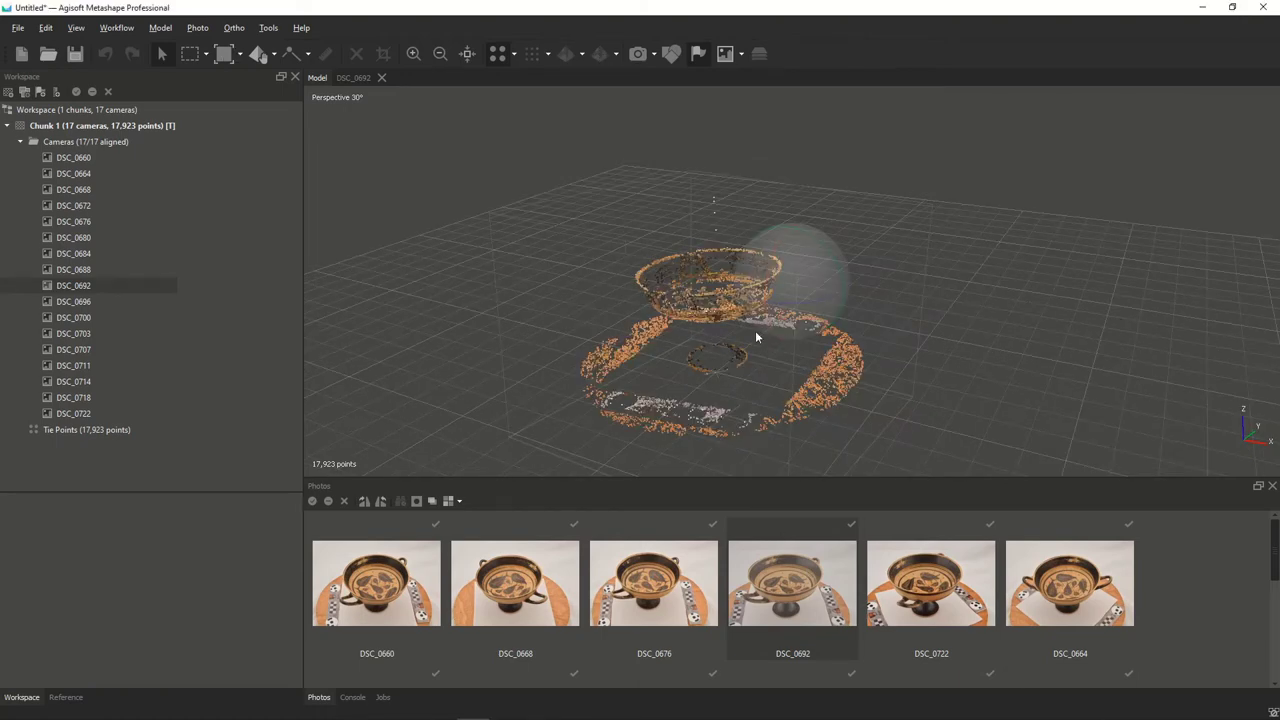
scroll(733, 346, "up", 3)
scroll(733, 346, "down", 3)
left_click_drag(799, 294, 799, 289)
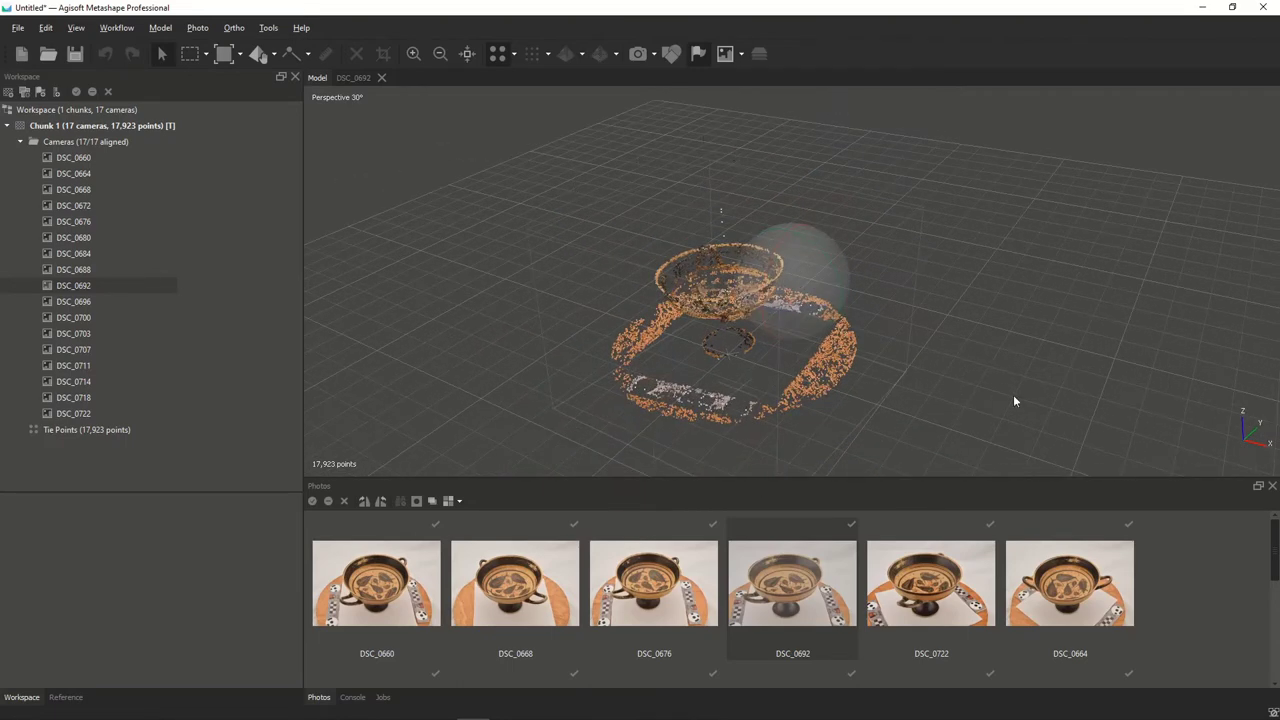
Step: Show the region box around the kylix cloud, pan the view, and open the region tool dropdown
left_click(224, 53)
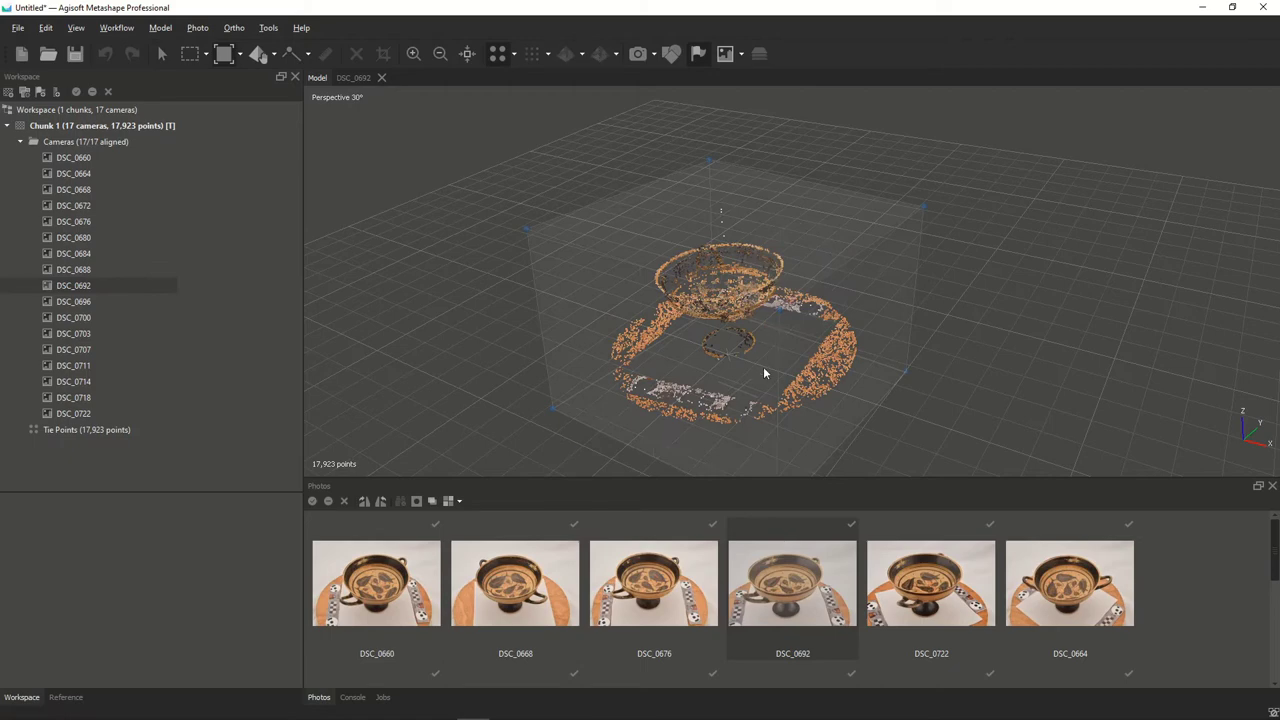
right_click_drag(734, 374, 768, 330)
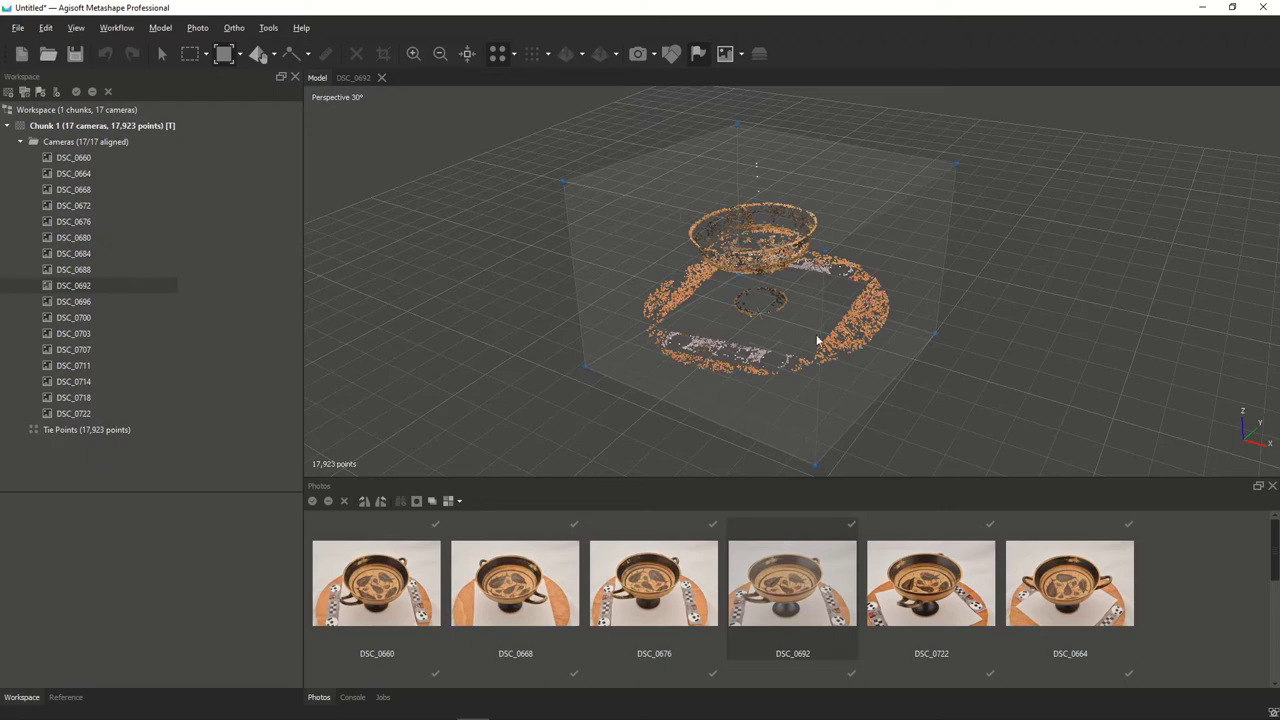
left_click(240, 55)
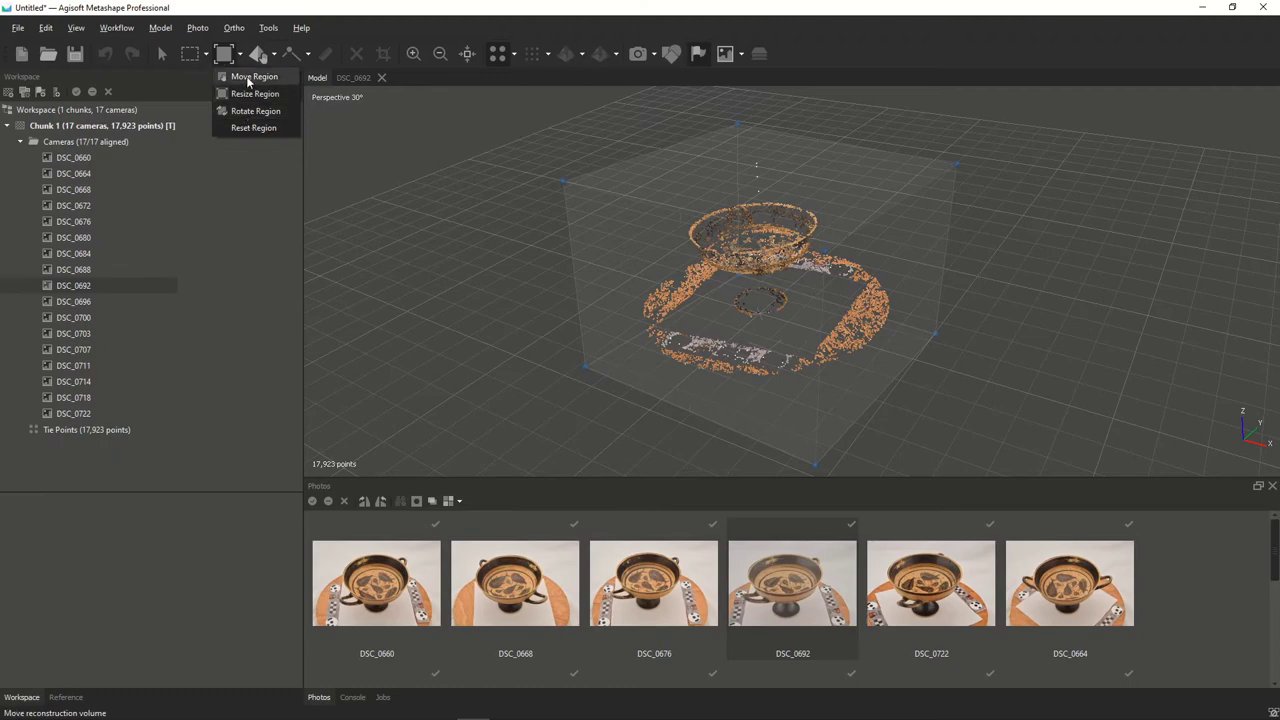
Step: Set the region tool to Resize and adjust the box's corner and top edge from above
left_click(252, 77)
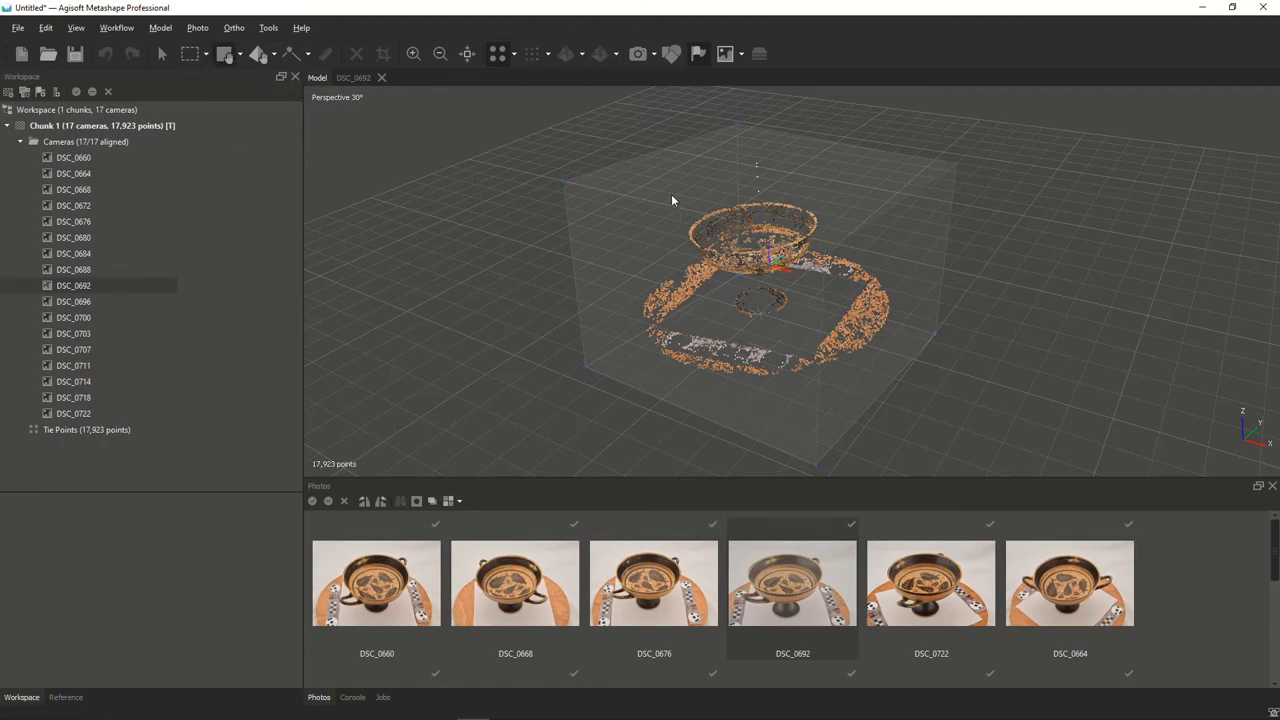
left_click(240, 54)
left_click(246, 94)
left_click_drag(561, 183, 608, 160)
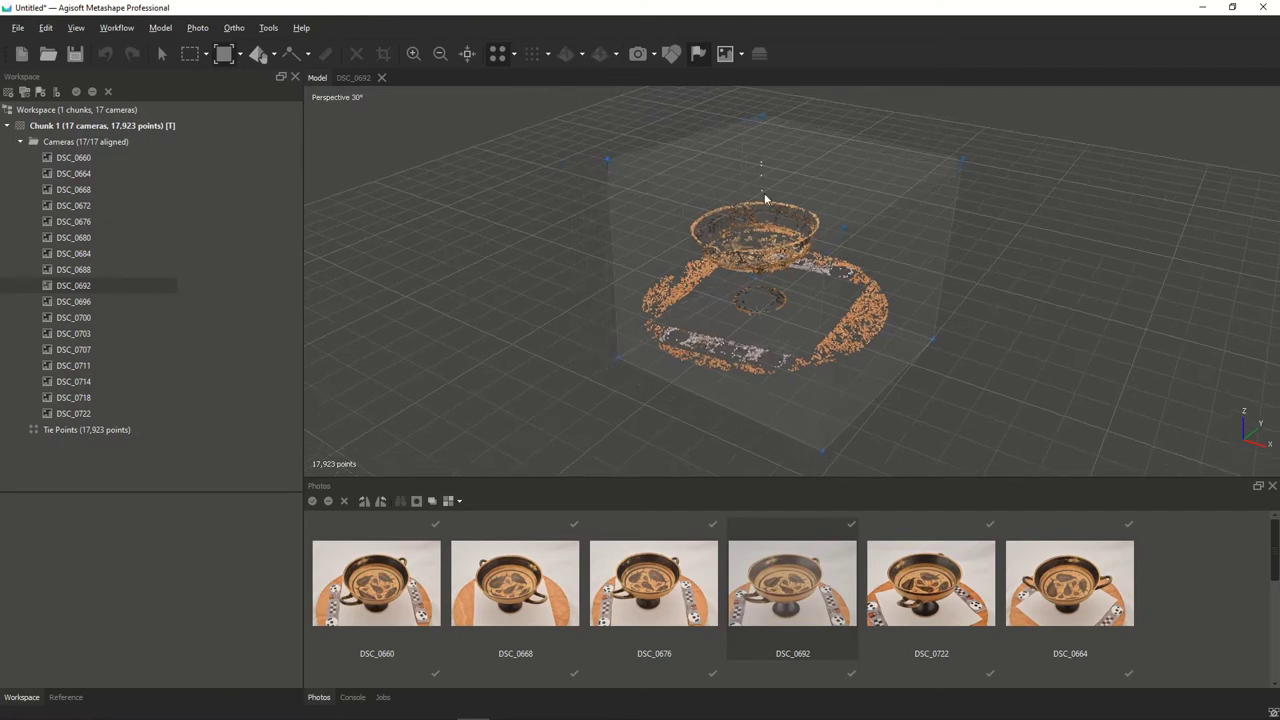
key("KP_7")
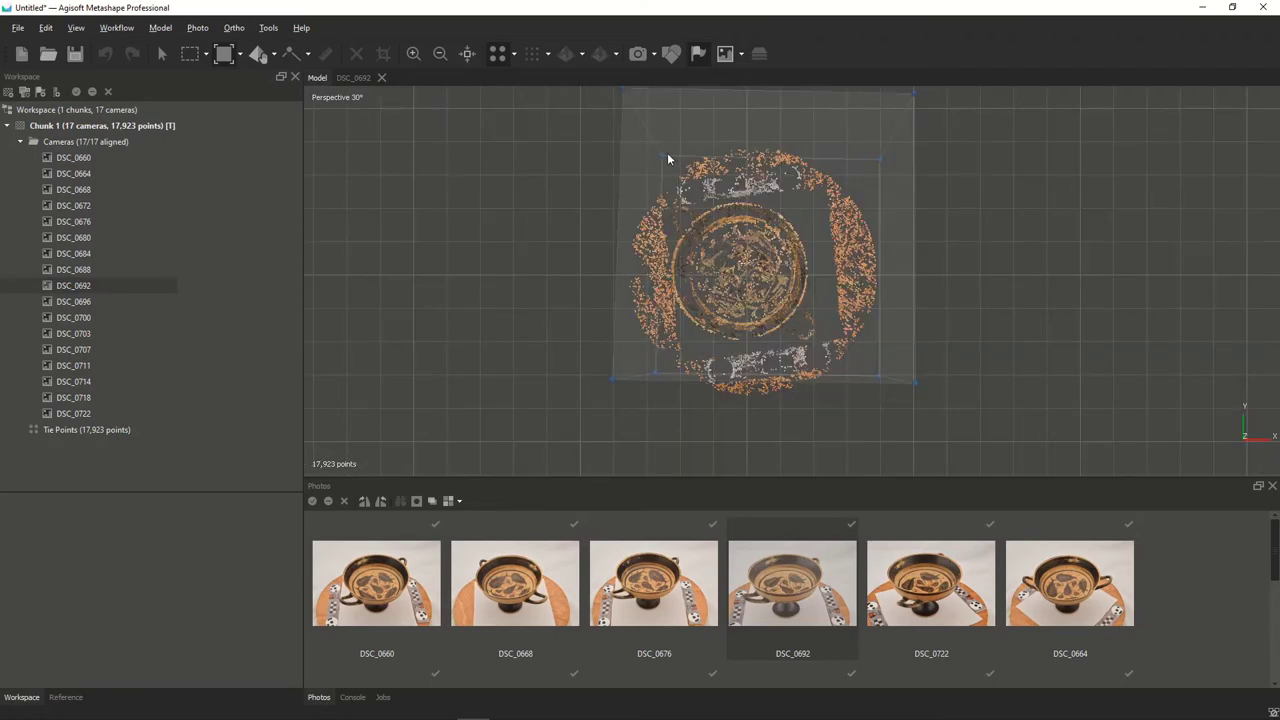
left_click_drag(662, 158, 665, 200)
Step: From the Left view, shrink the region box's top, bottom and left edges around the bowl, then orbit
left_click(152, 31)
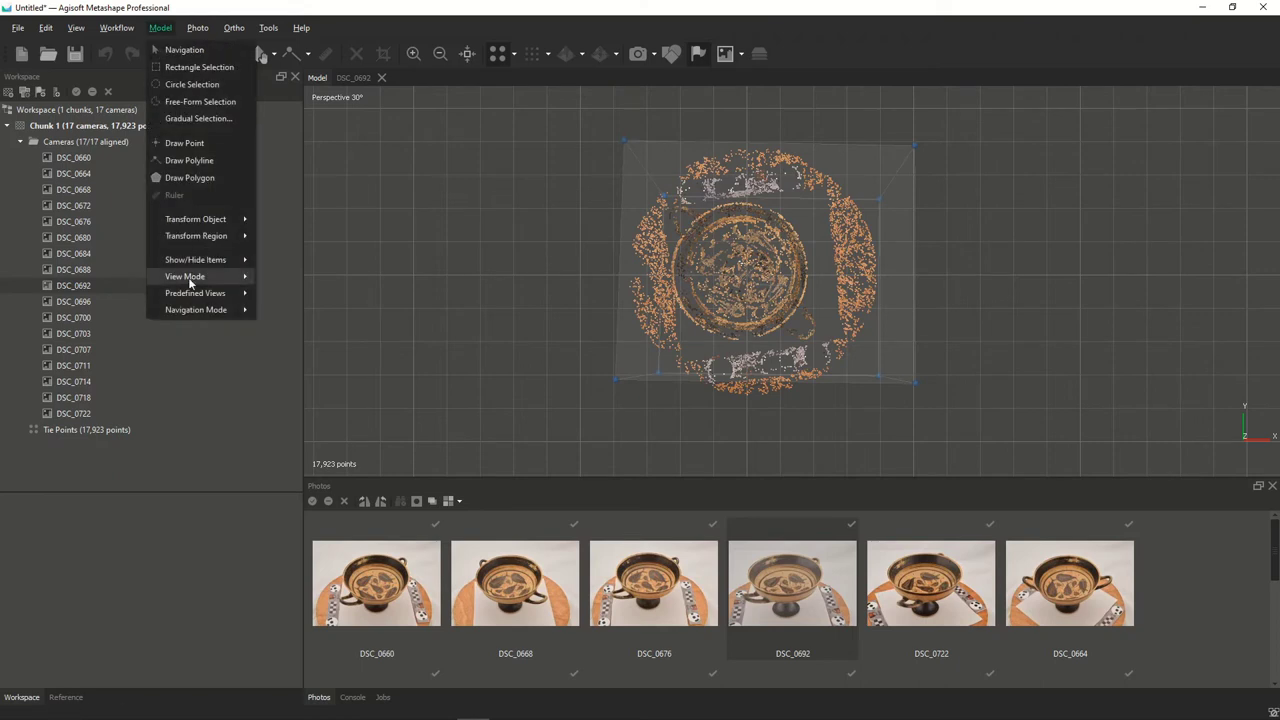
mouse_move(193, 293)
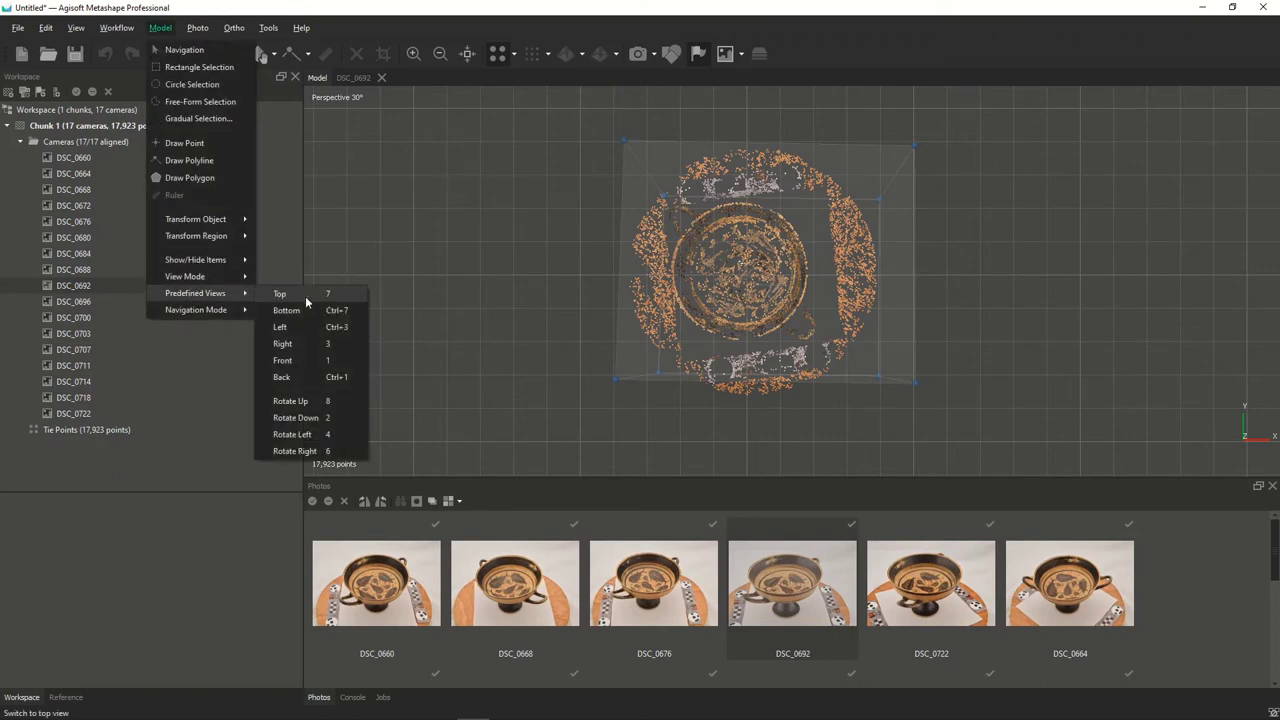
left_click(294, 327)
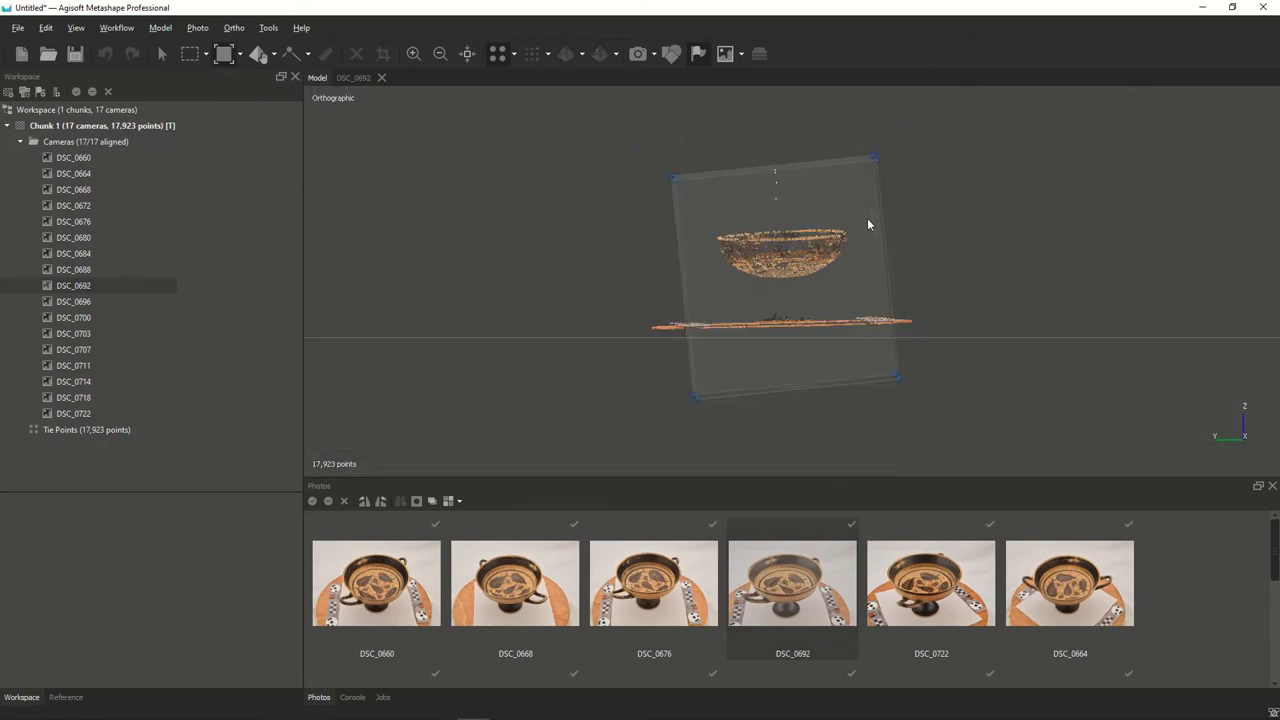
left_click(238, 56)
left_click(250, 109)
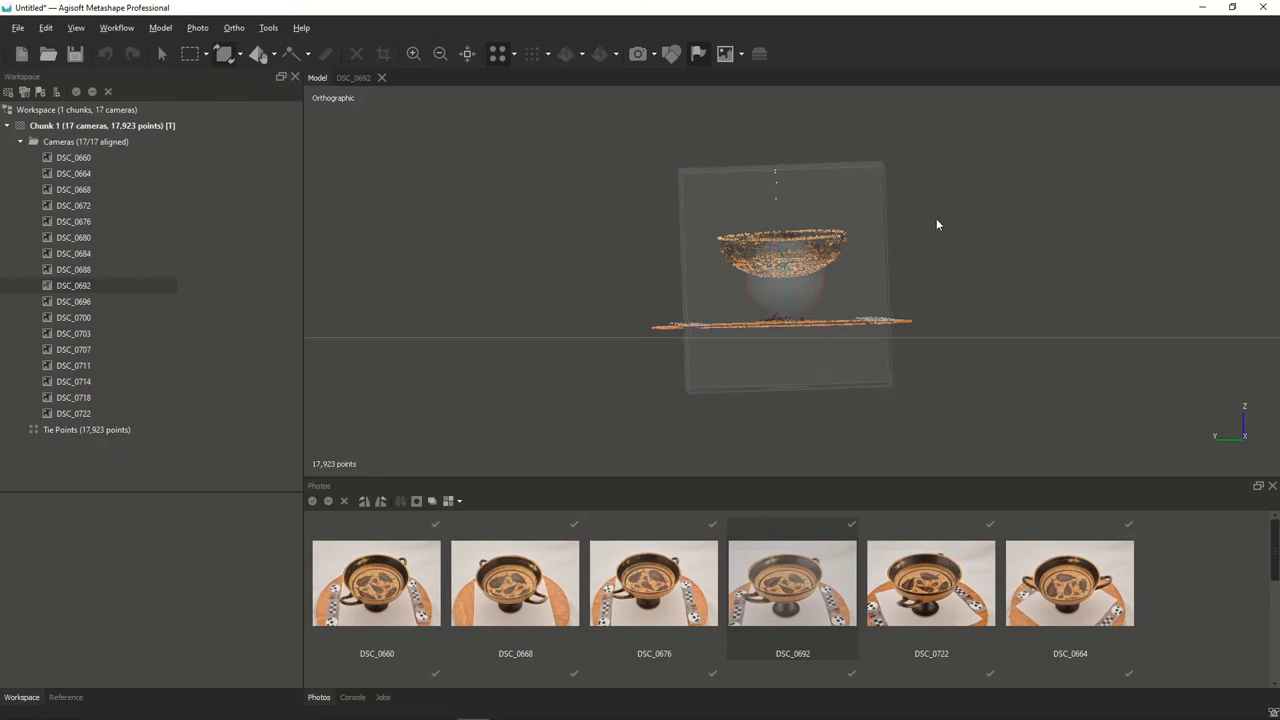
left_click(240, 55)
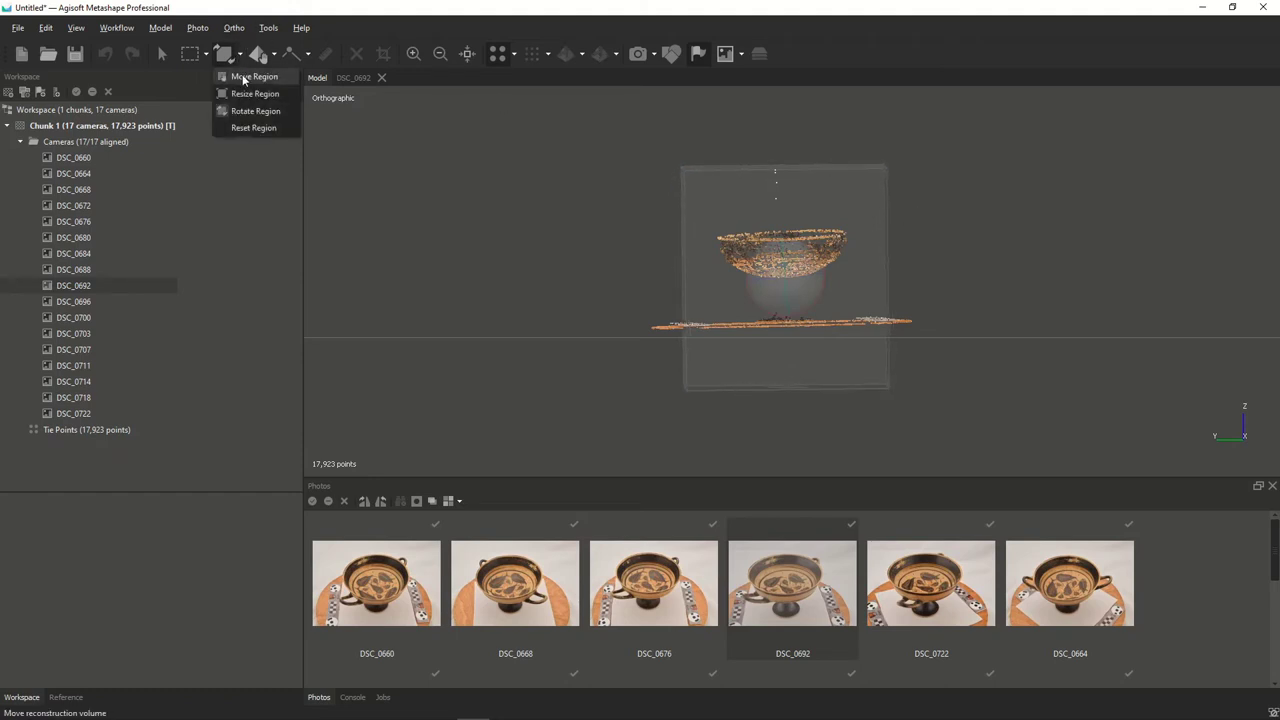
left_click(241, 95)
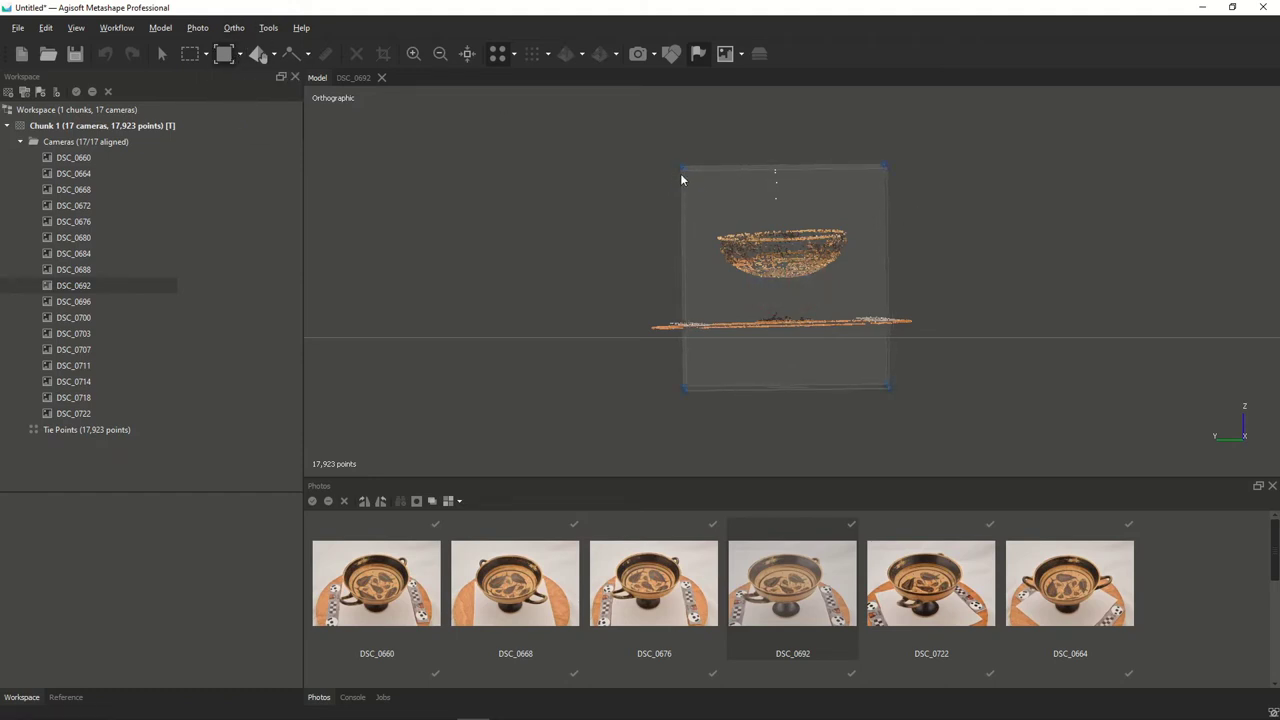
left_click_drag(681, 173, 685, 230)
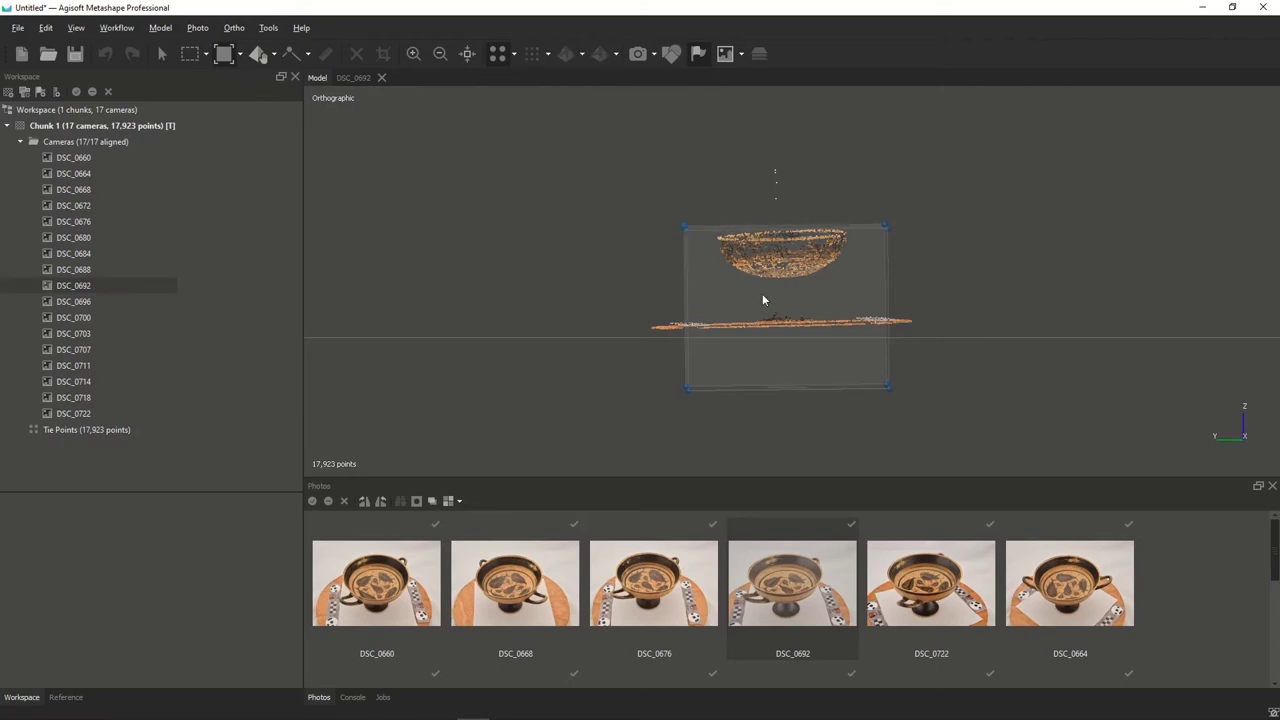
left_click_drag(888, 388, 852, 328)
left_click_drag(686, 329, 714, 329)
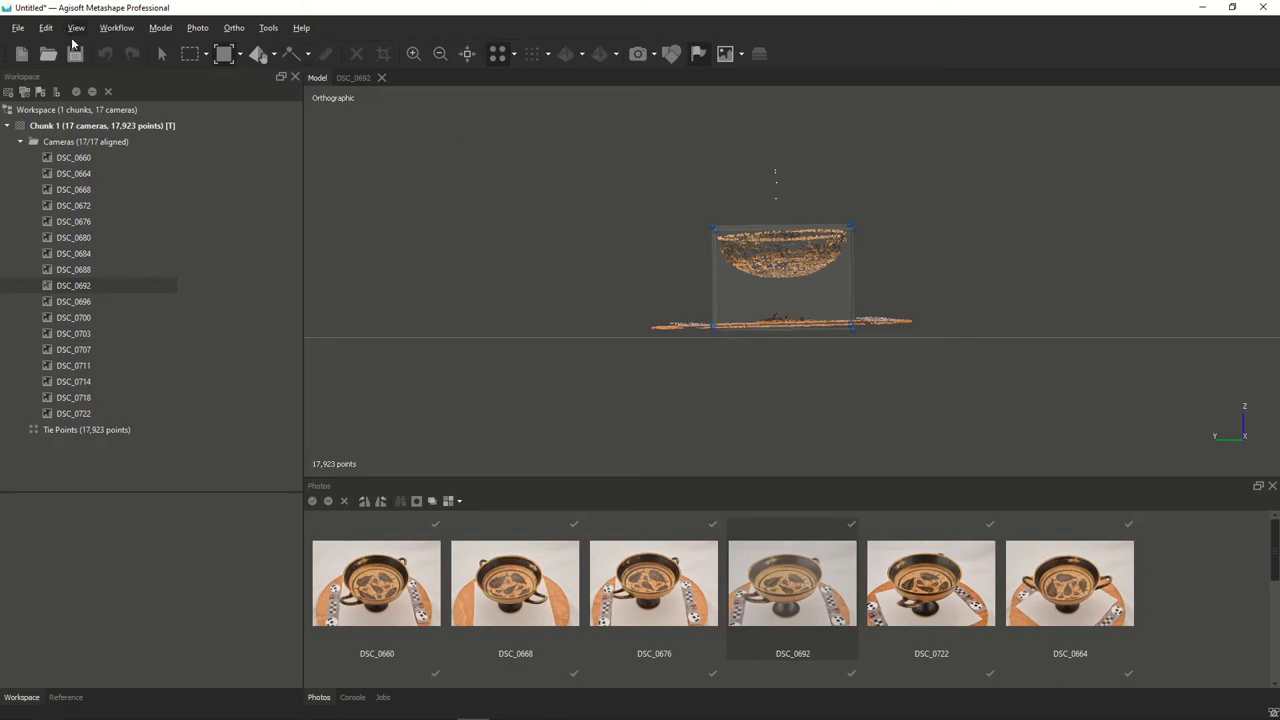
key("v")
left_click_drag(776, 258, 795, 295)
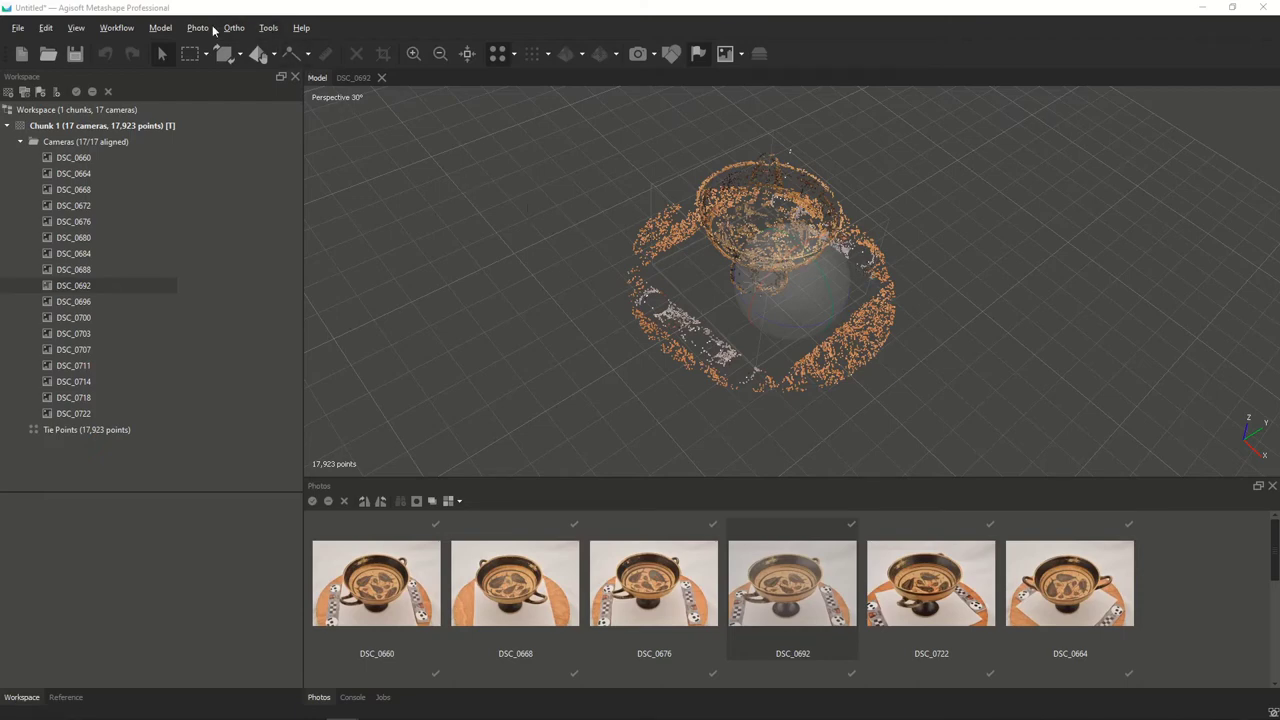
Step: Set up Build Dense Cloud with Medium quality, Mild depth filtering and Calculate point colors on
left_click(120, 30)
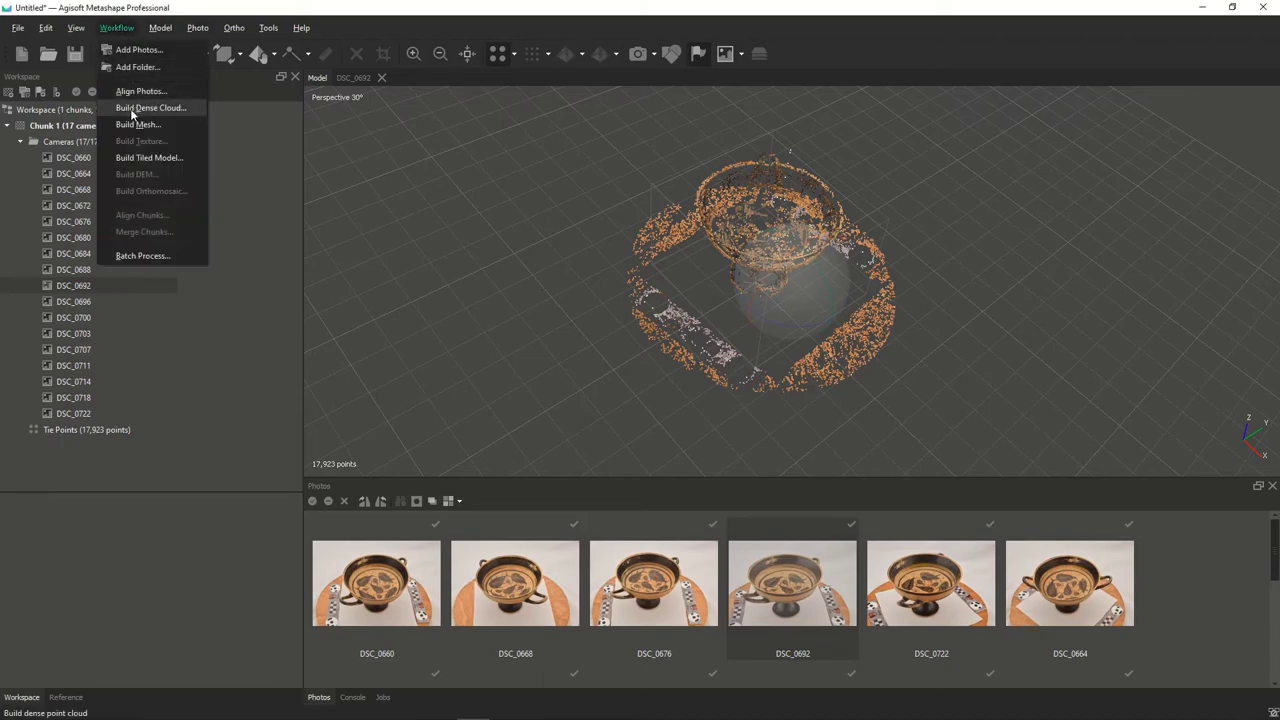
left_click(183, 110)
left_click(566, 360)
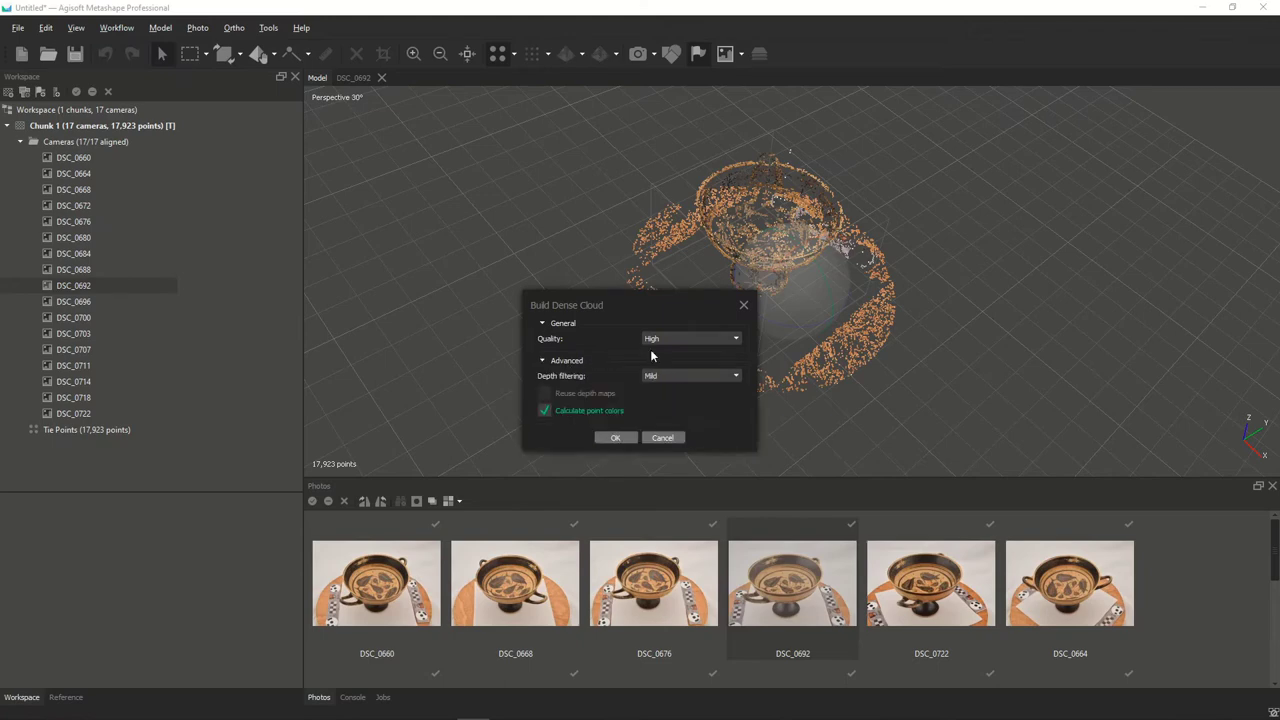
left_click(680, 339)
left_click(663, 379)
left_click(574, 416)
left_click(598, 414)
left_click(662, 375)
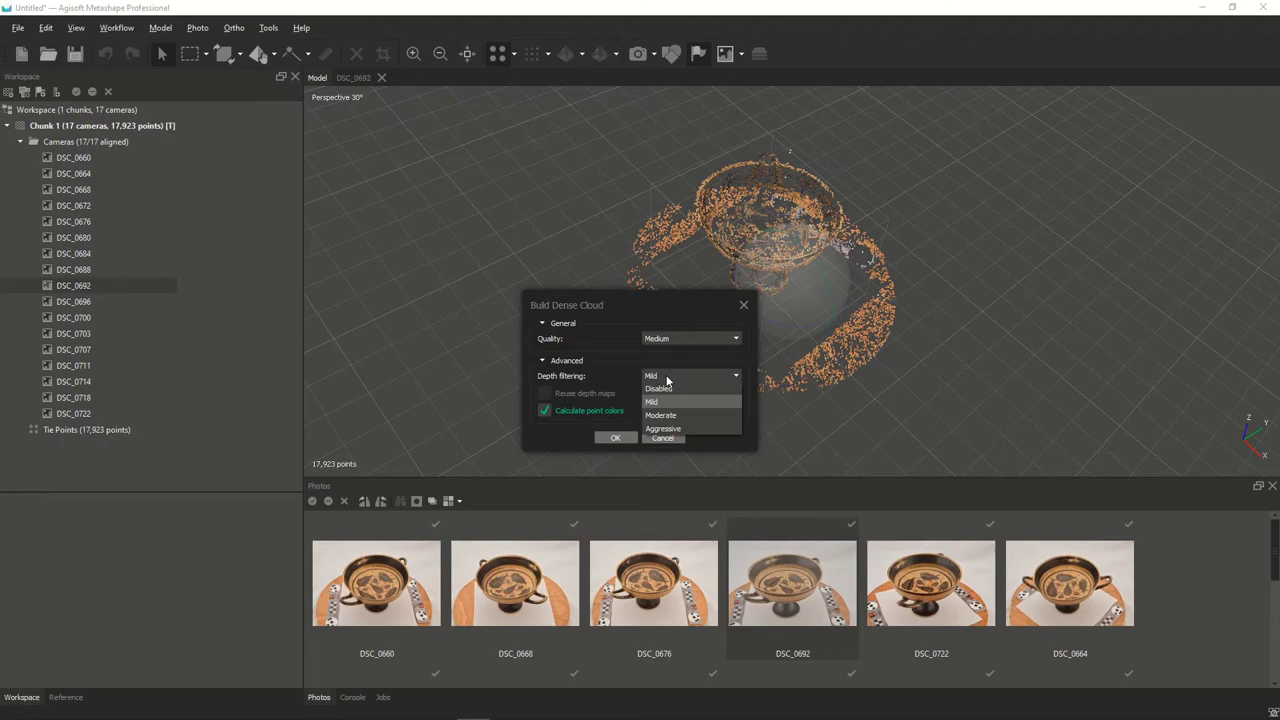
left_click(667, 378)
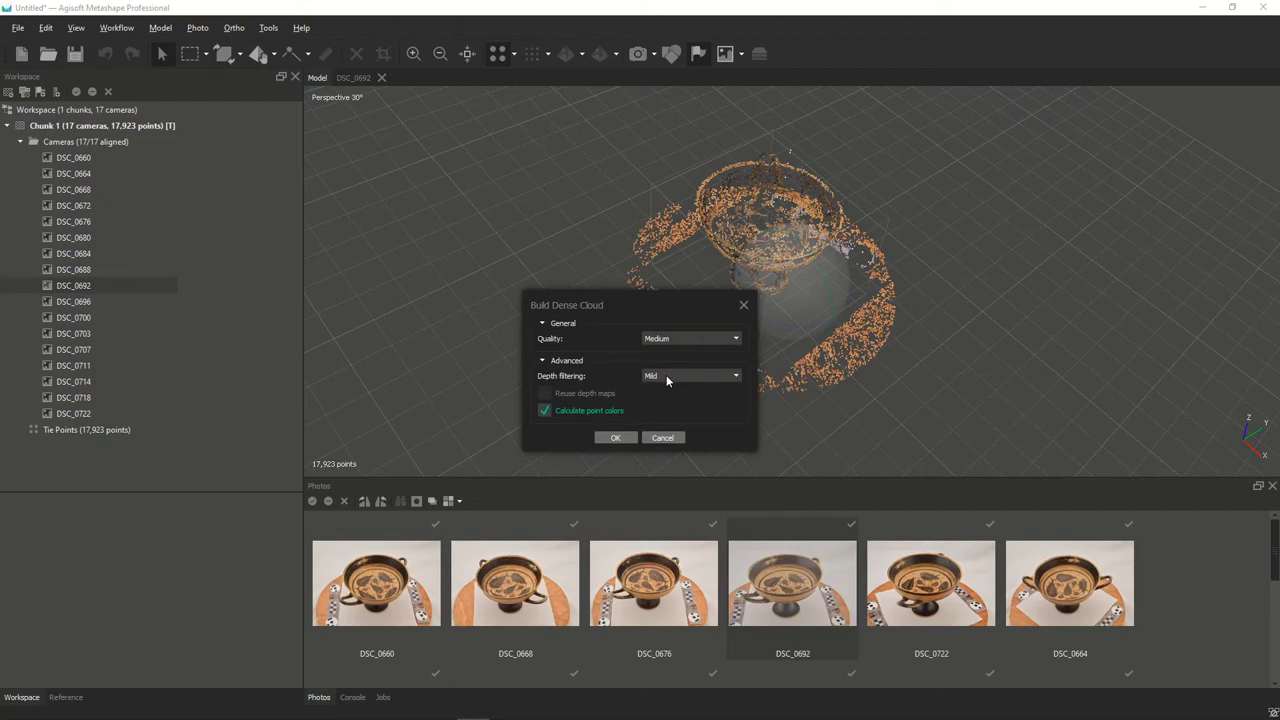
Step: Build the dense cloud, display its 1,816,780 points and orbit around the kylix
left_click(603, 437)
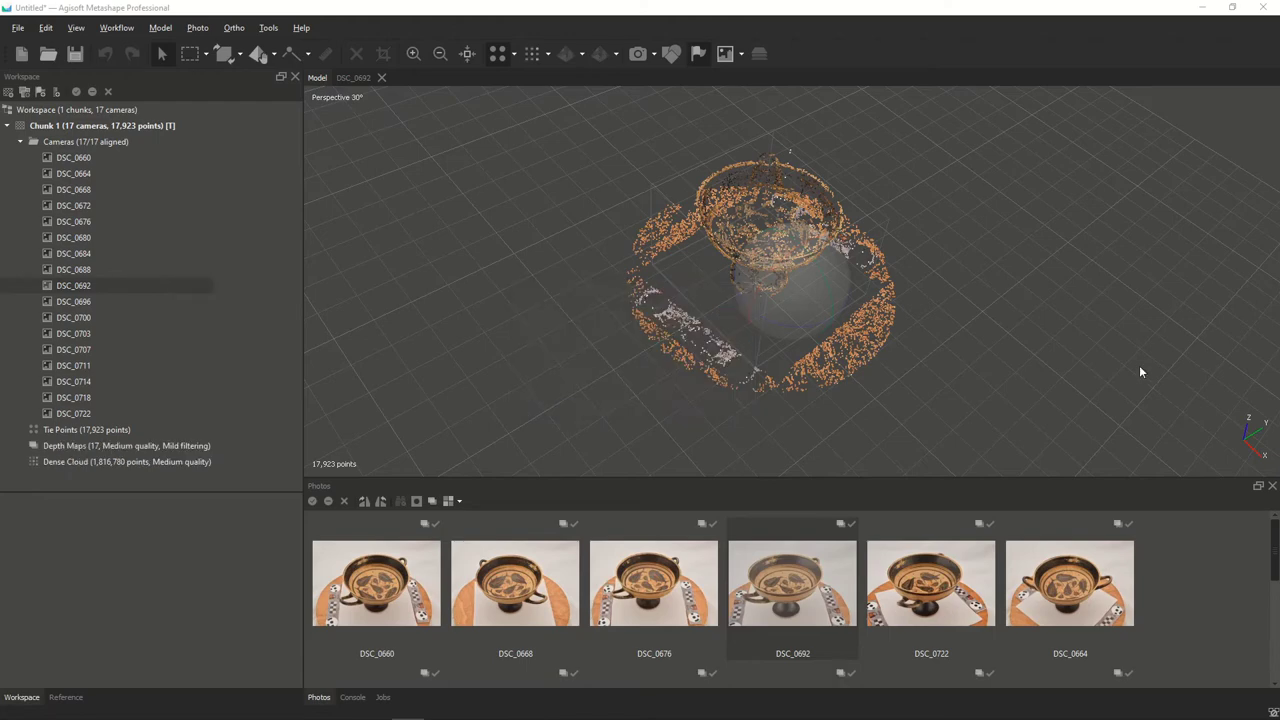
left_click(530, 55)
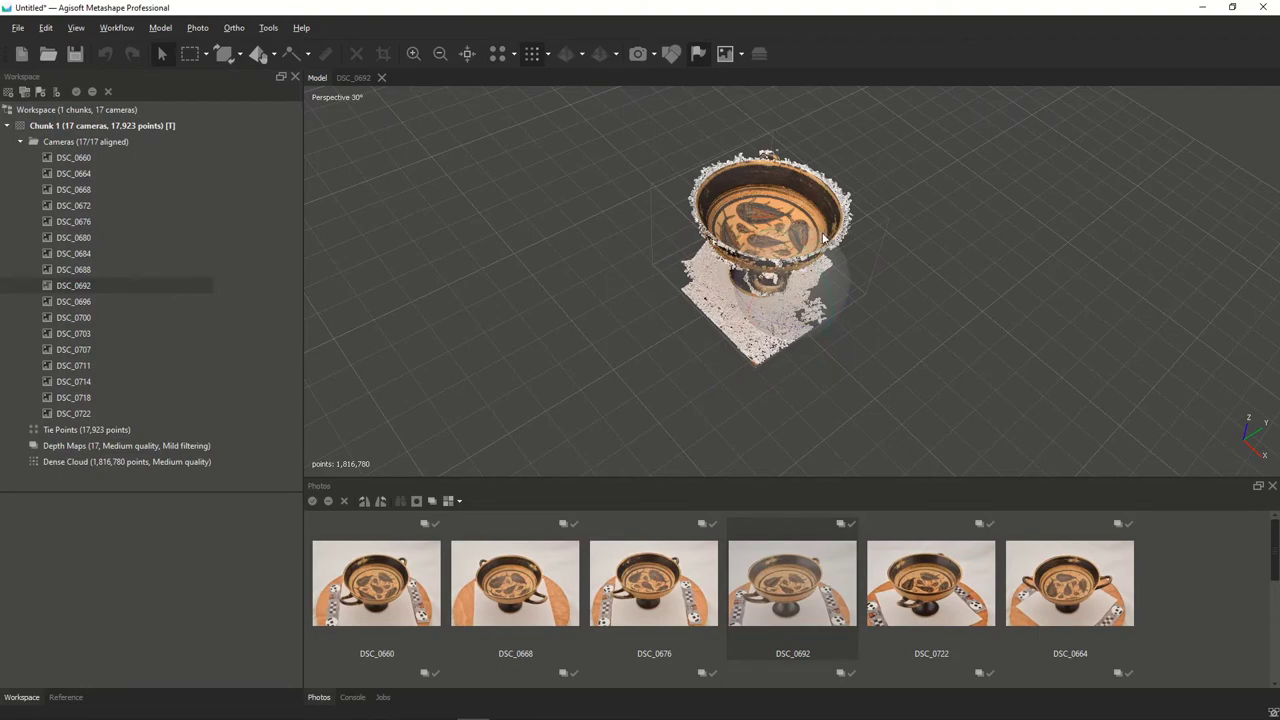
left_click_drag(824, 238, 734, 185)
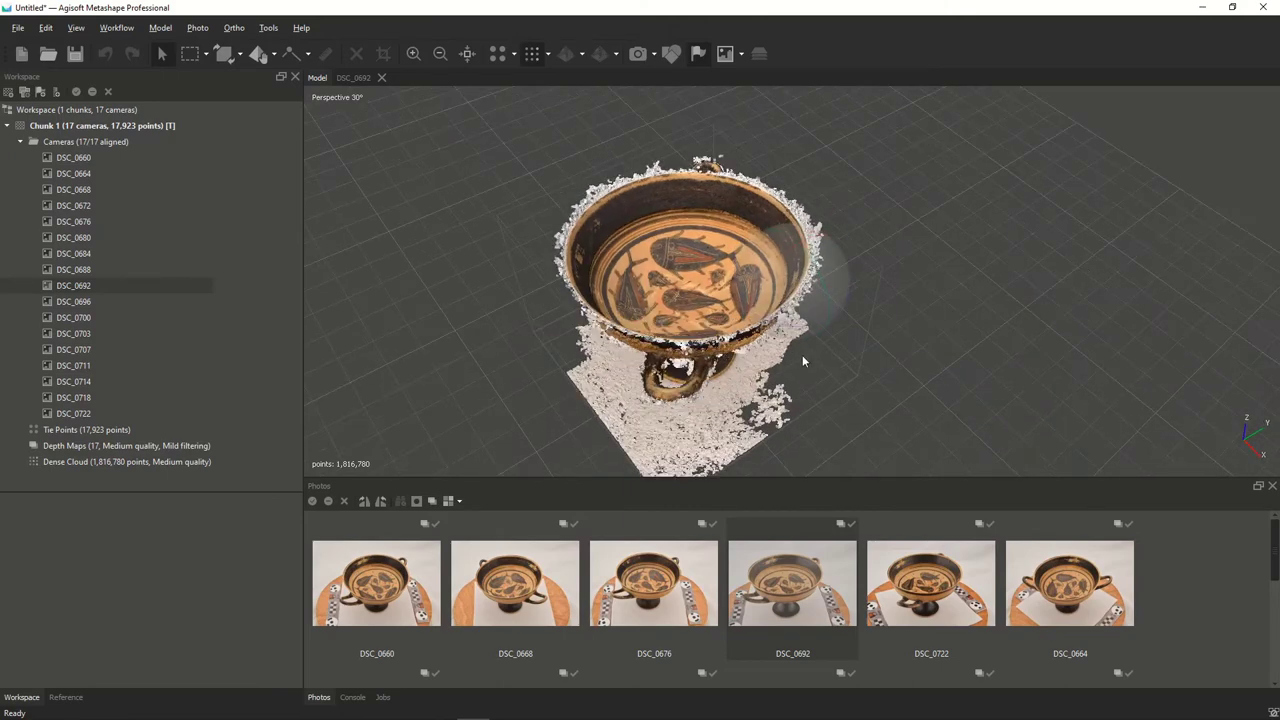
left_click_drag(805, 302, 770, 360)
left_click(387, 591)
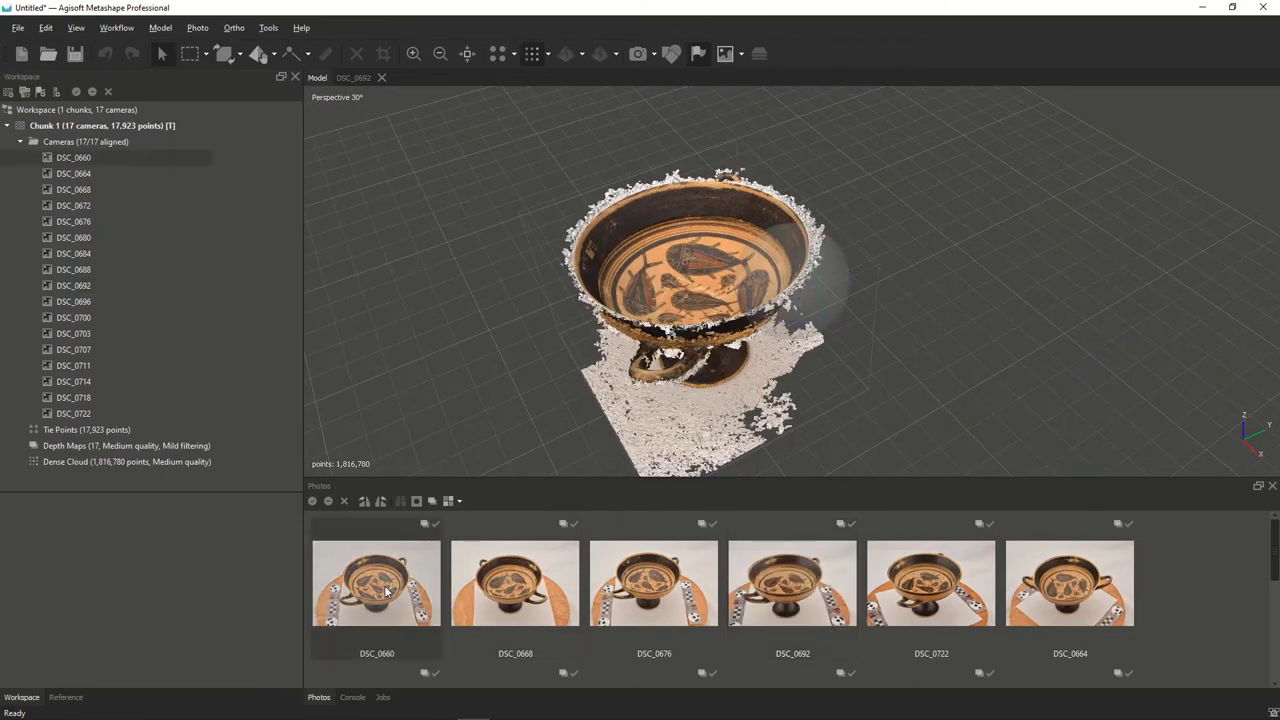
Step: On photo DSC_0660, select the white background with the Magic Wand and add it to the mask
double_click(387, 591)
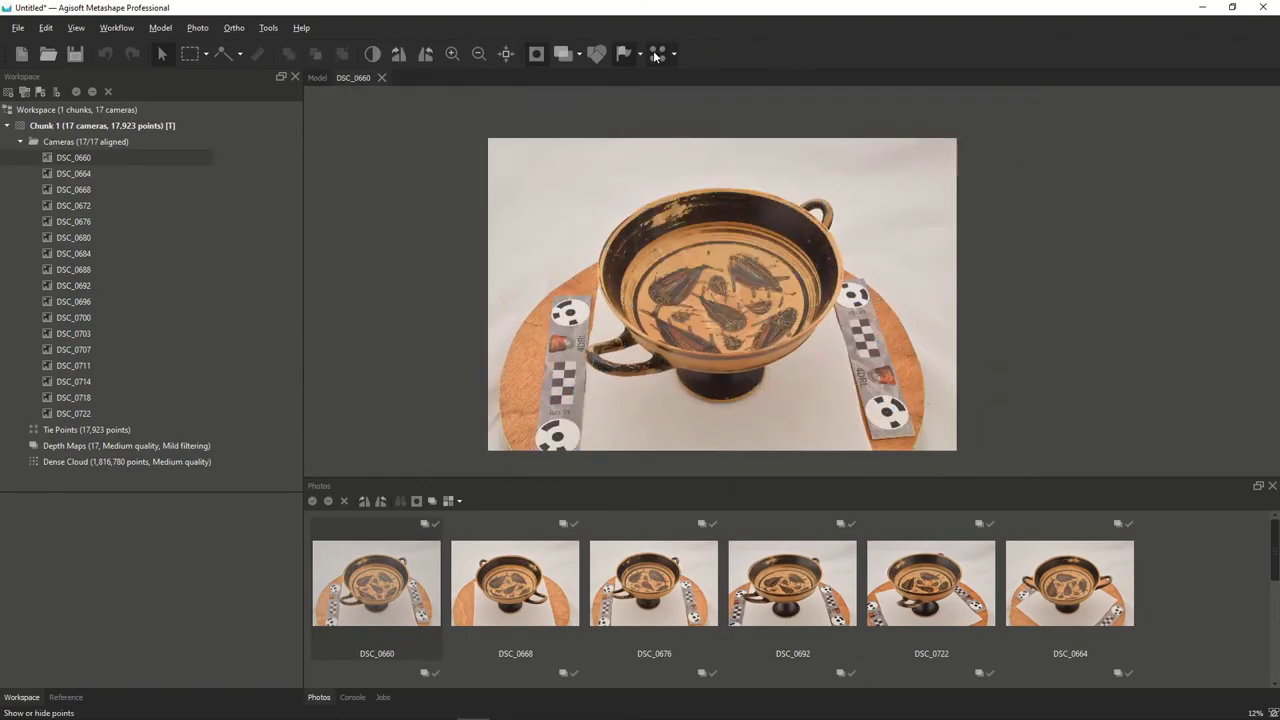
scroll(670, 150, "up", 5)
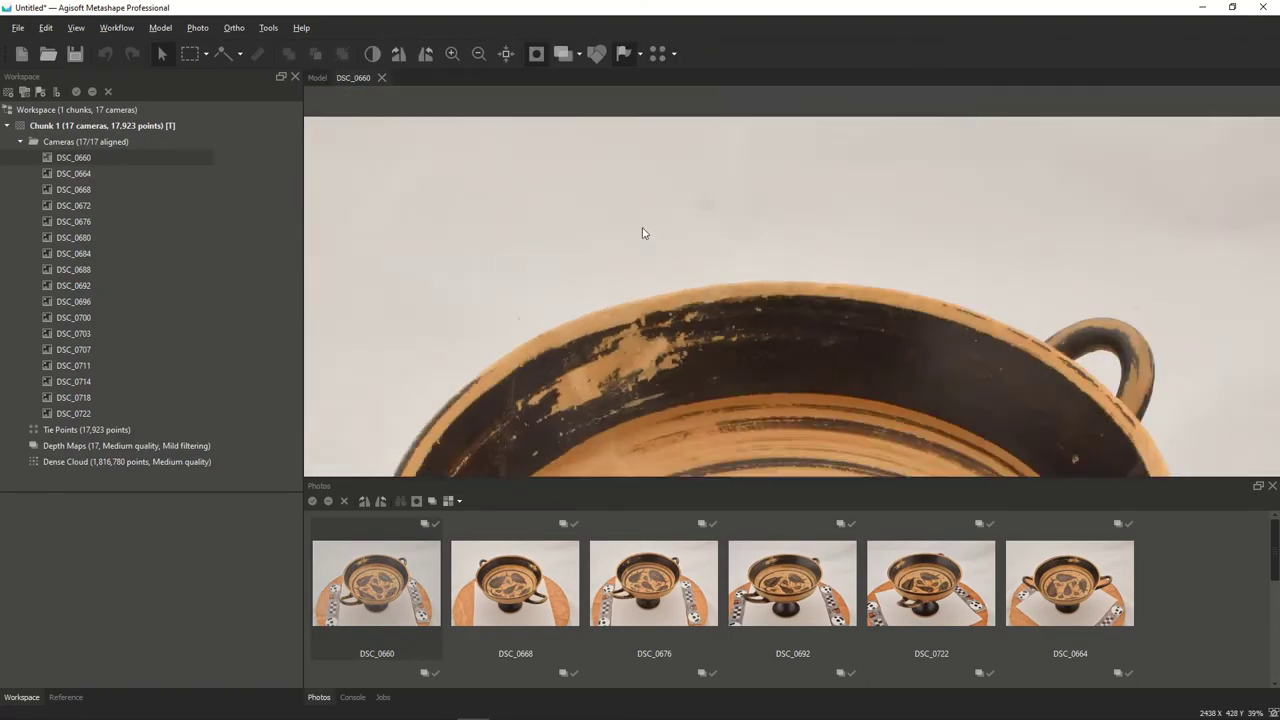
scroll(643, 233, "down", 3)
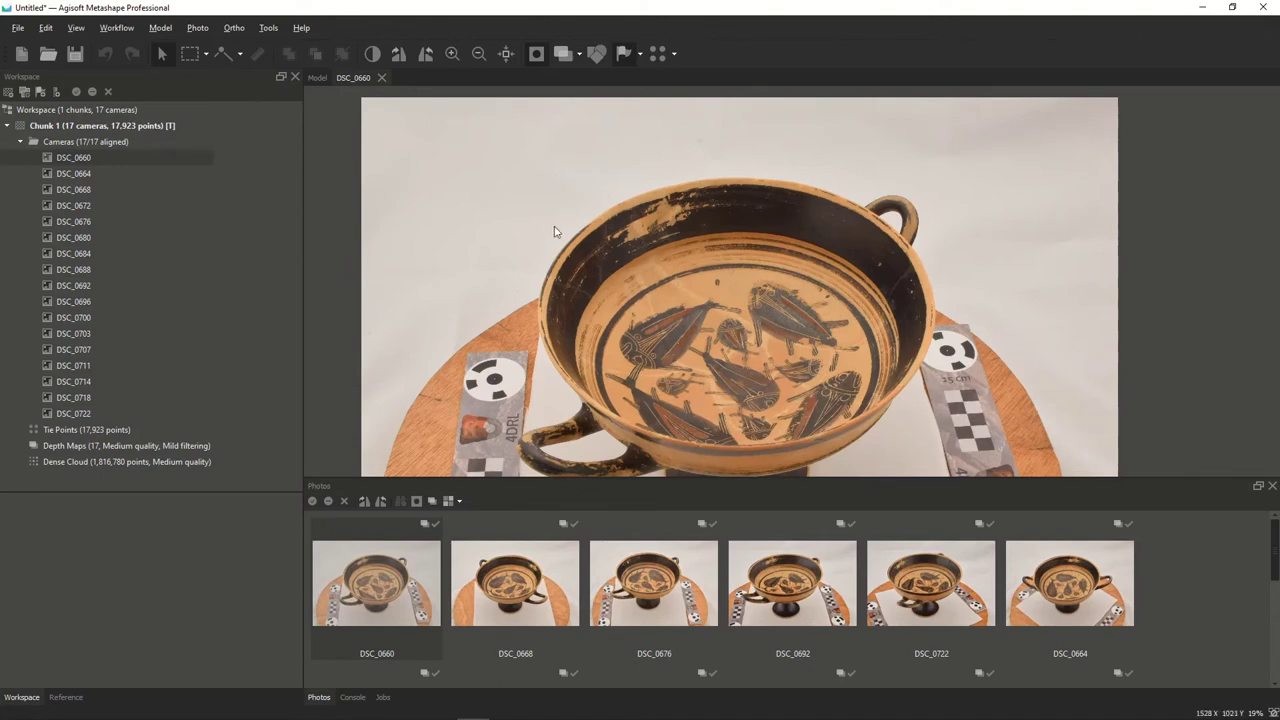
left_click(203, 29)
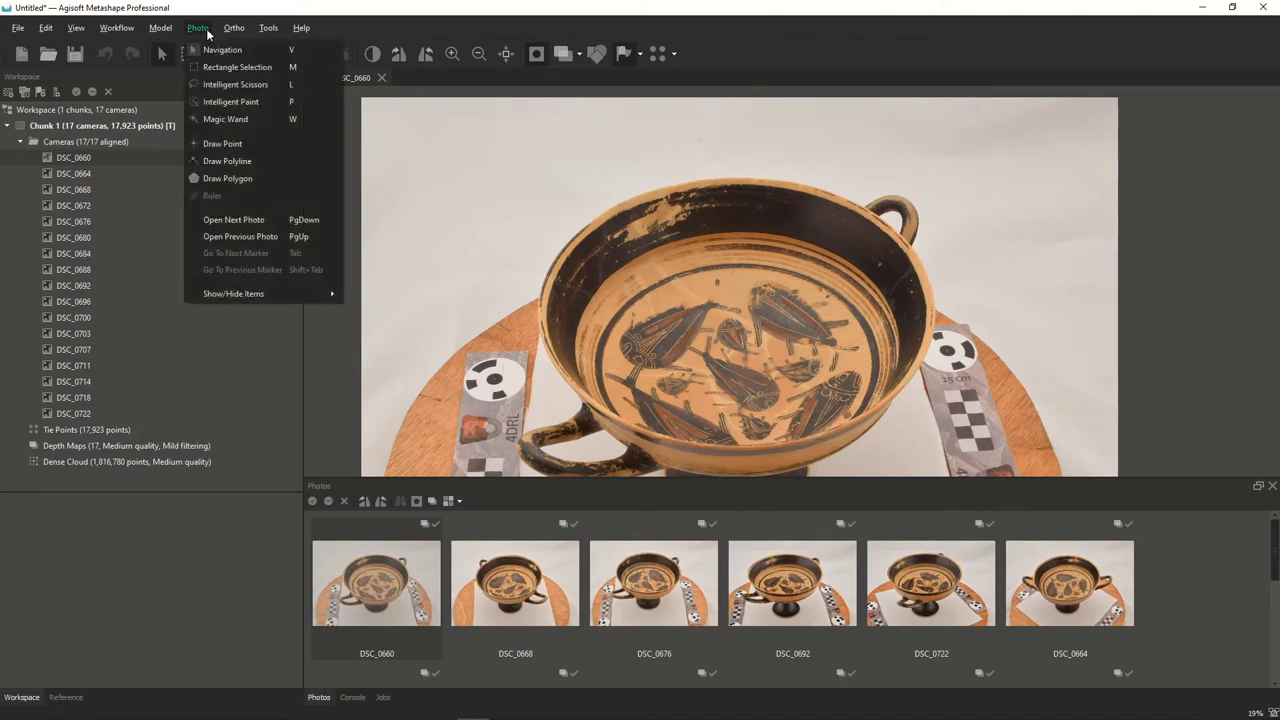
left_click(224, 117)
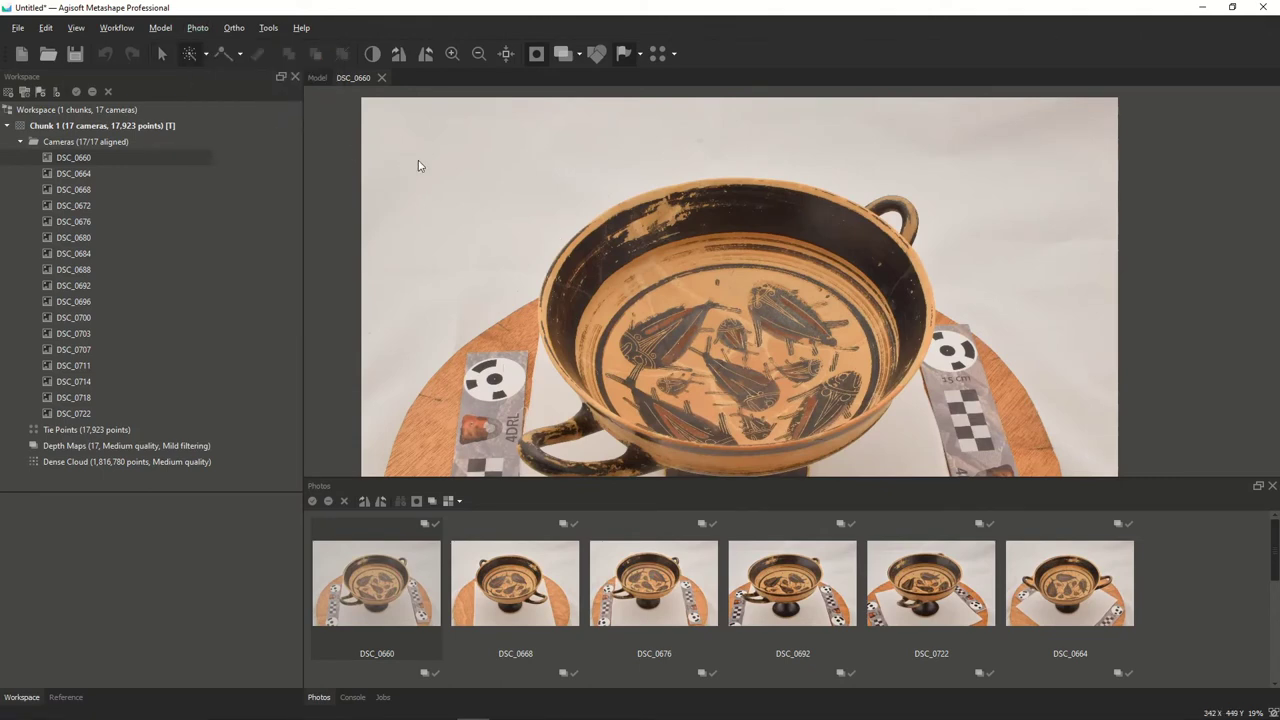
left_click(485, 232)
right_click(483, 238)
left_click(528, 242)
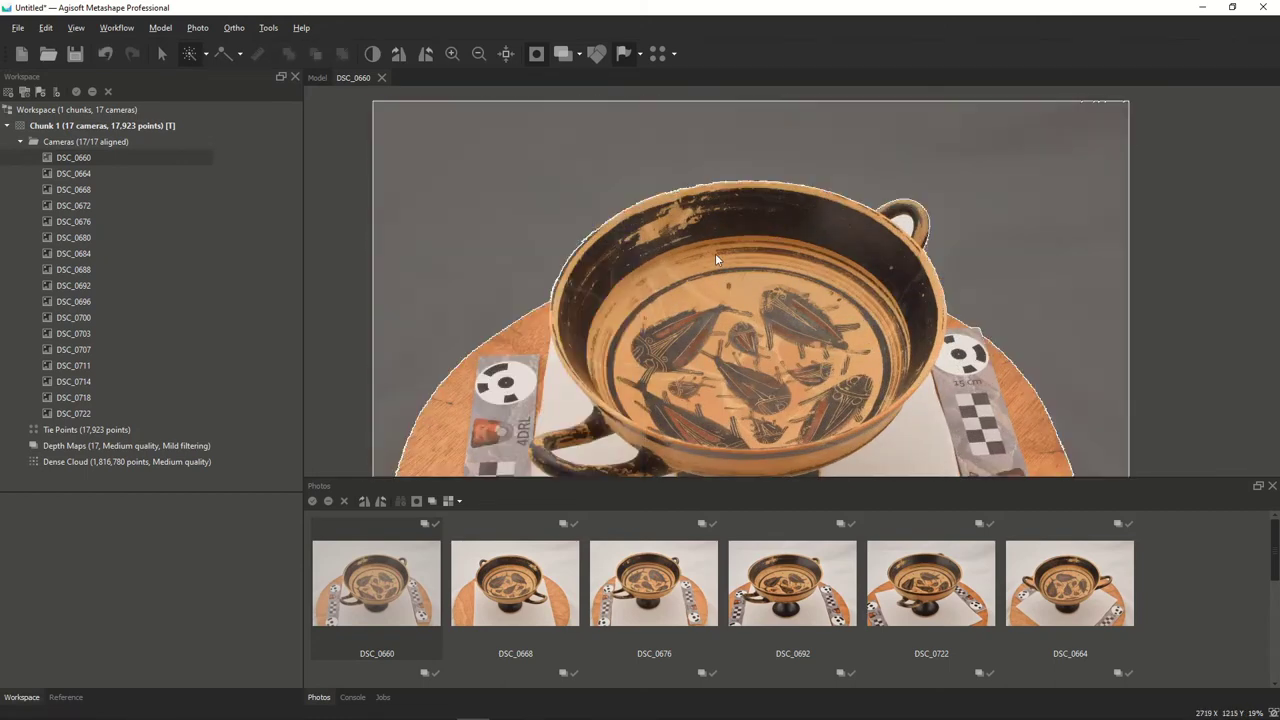
scroll(715, 259, "down", 2)
Step: Set up a level orthographic side view of the dense cloud with rectangle selection active
left_click(316, 77)
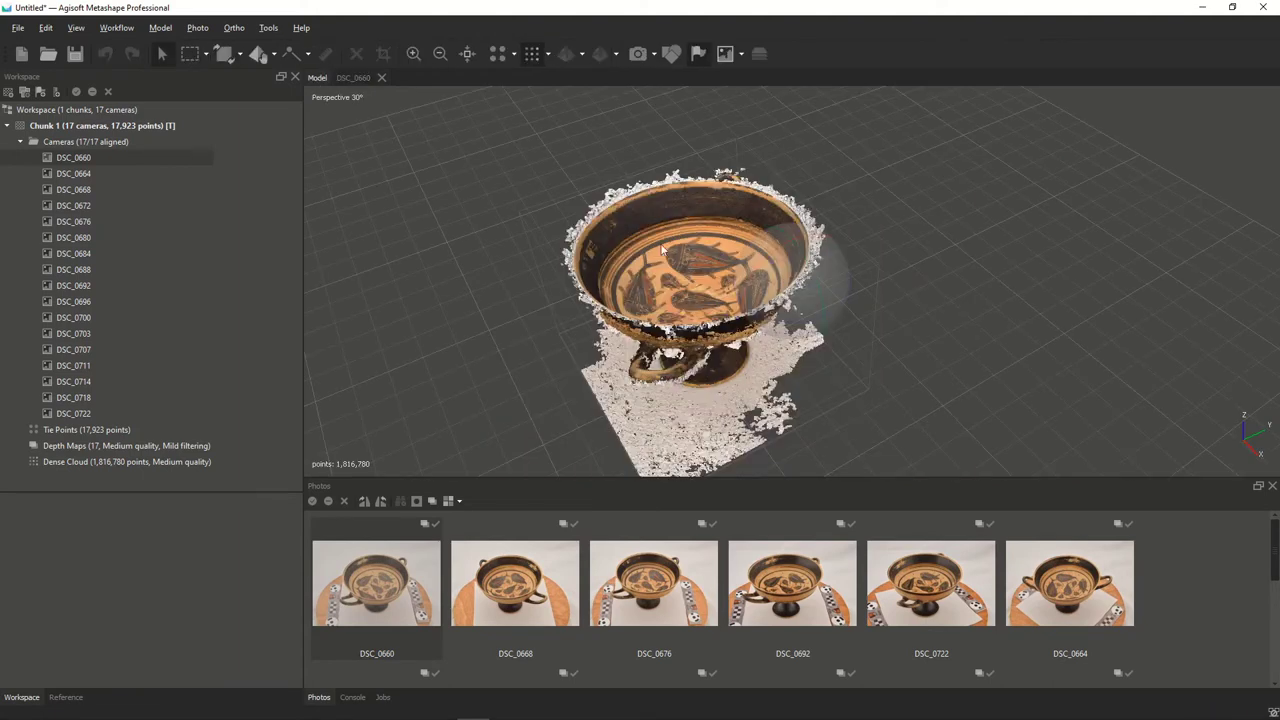
left_click_drag(815, 314, 786, 333)
scroll(798, 280, "up", 4)
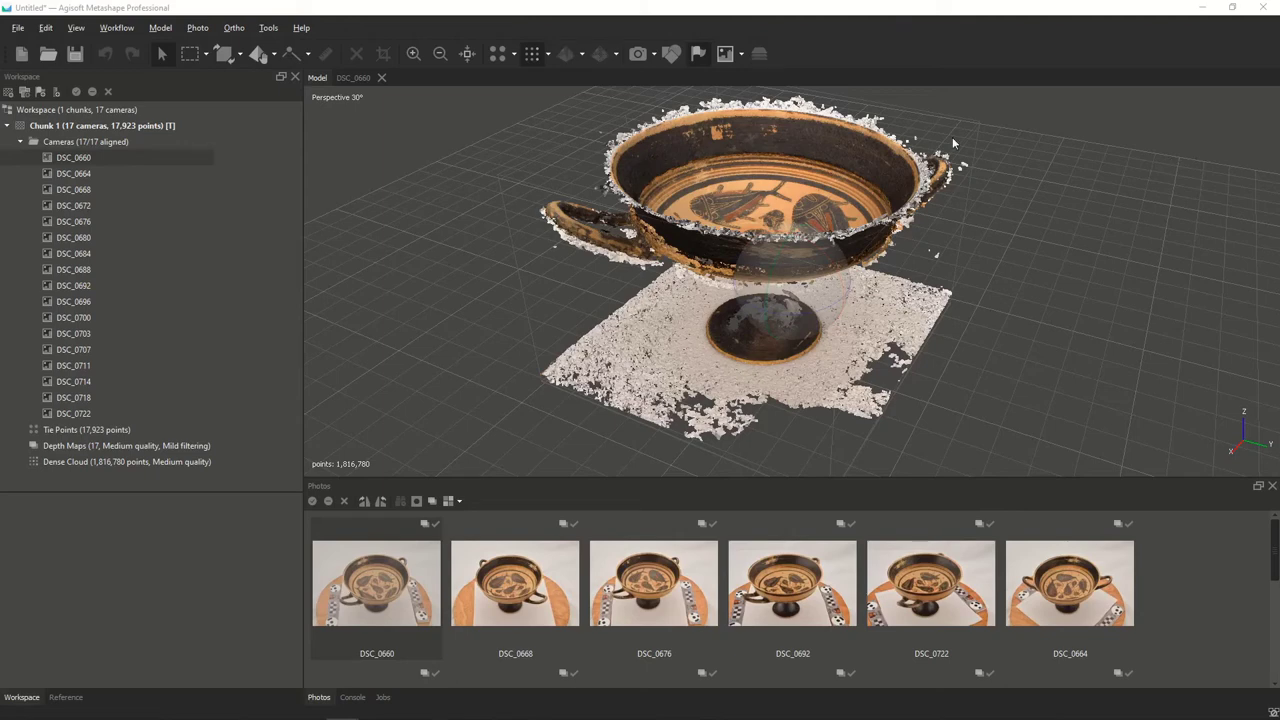
left_click_drag(800, 300, 794, 263)
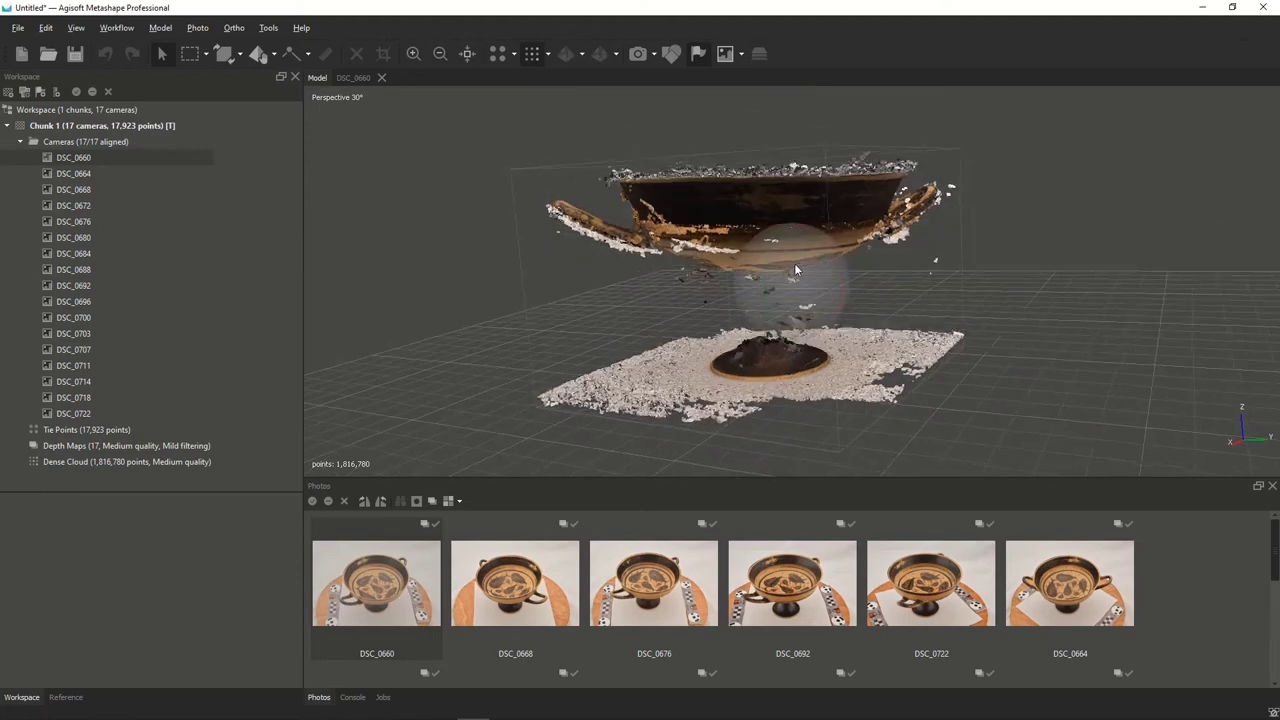
left_click(192, 55)
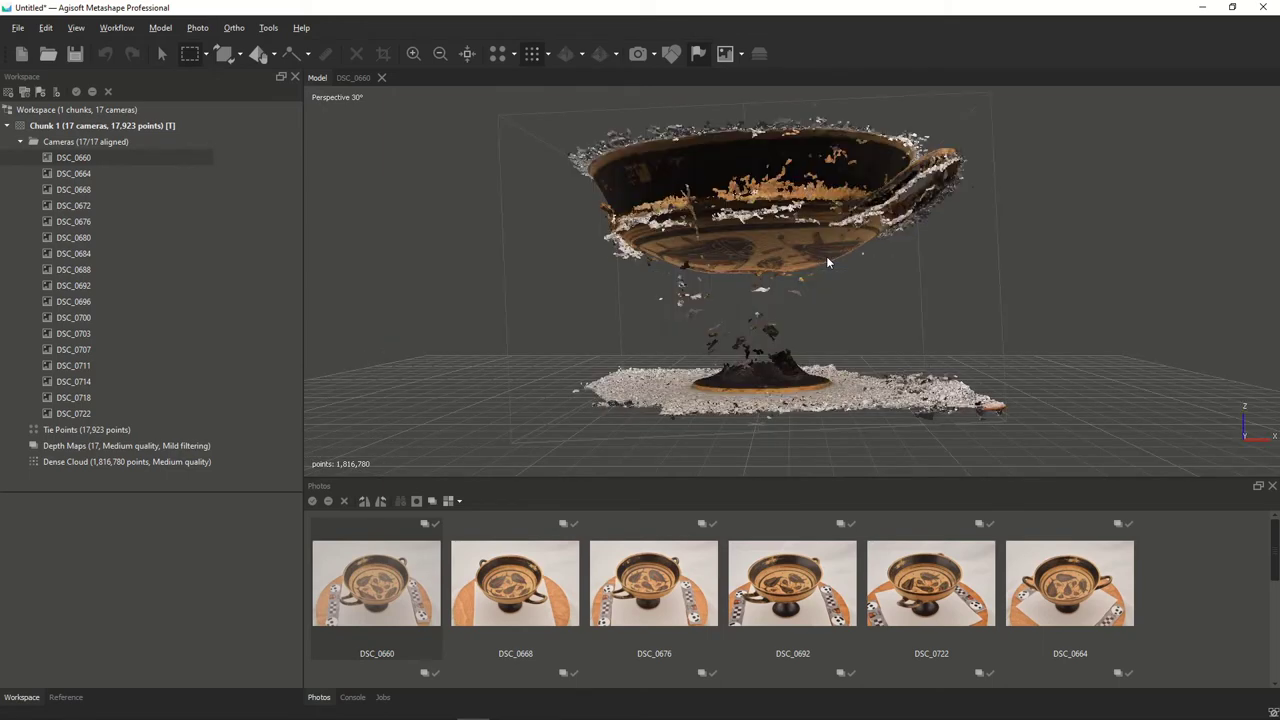
key("KP_5")
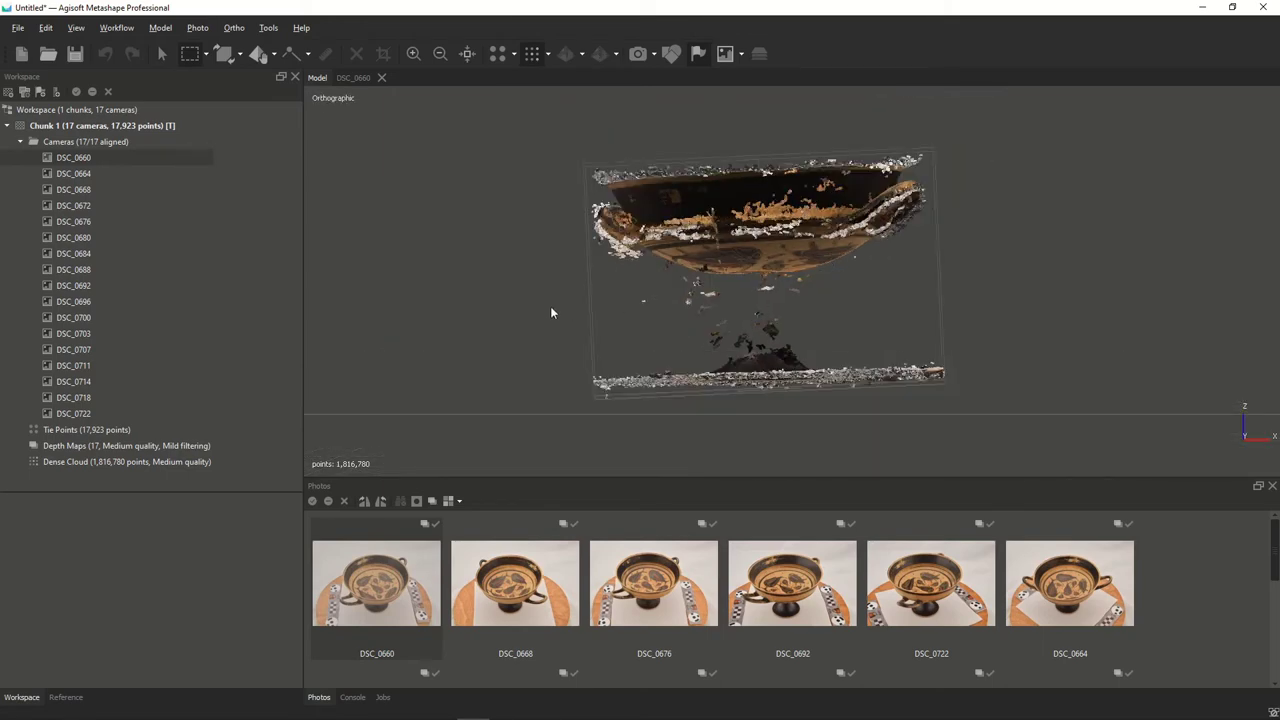
Step: Marquee and delete the turntable points and the first stray points below the bowl
left_click_drag(558, 311, 1018, 422)
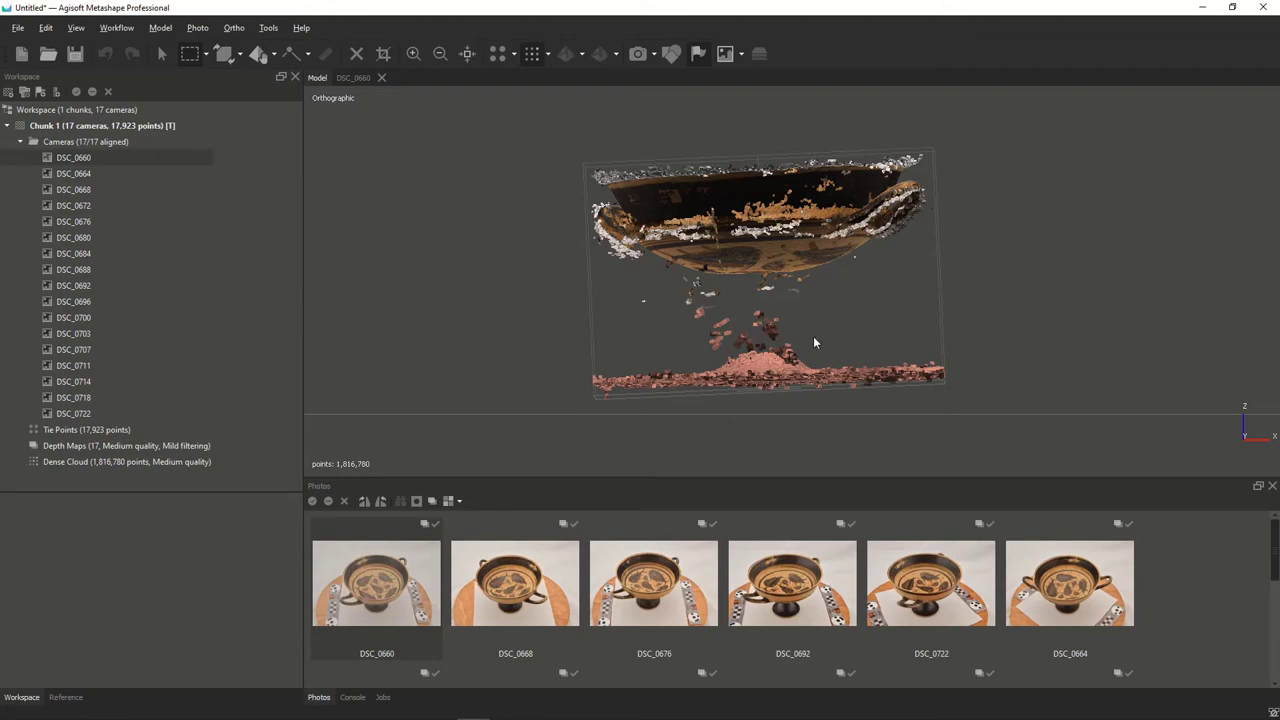
key("Delete")
scroll(674, 300, "up", 3)
left_click_drag(537, 293, 676, 354)
key("Delete")
left_click_drag(761, 295, 846, 317)
key("Delete")
left_click_drag(793, 272, 855, 310)
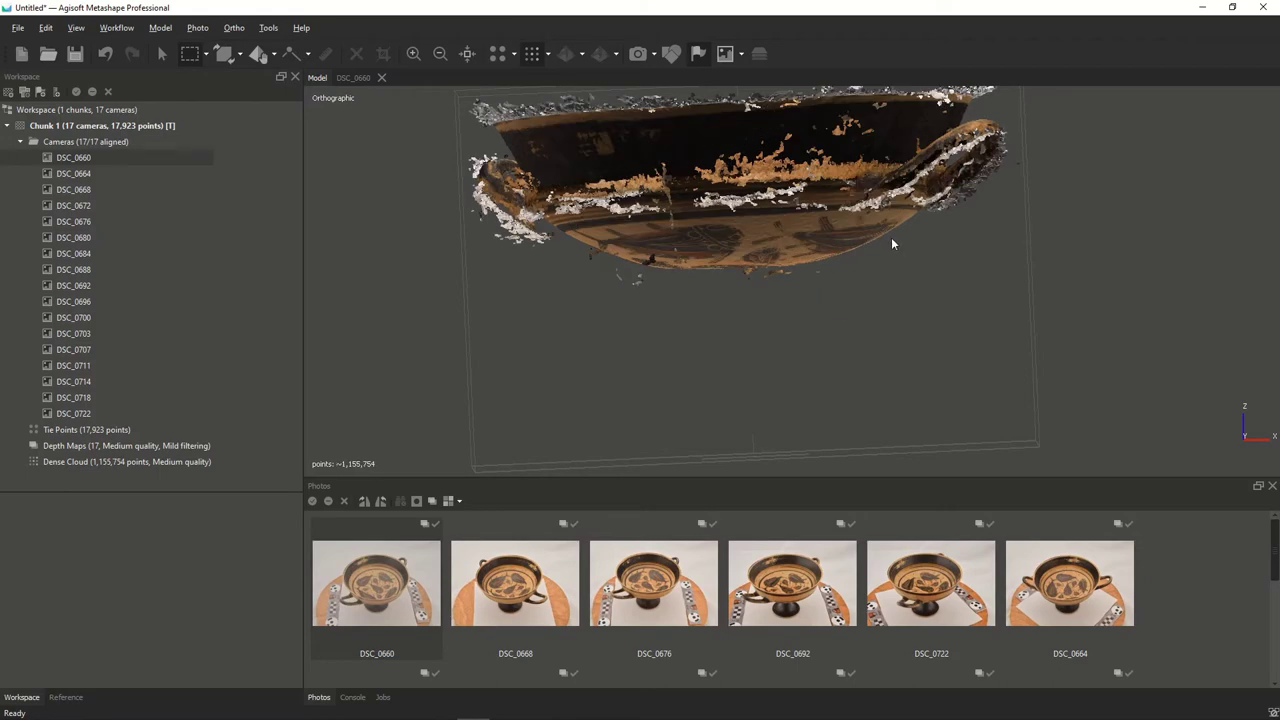
key("Delete")
Step: Delete the last stray points under the bowl, reset the view and return to navigation
scroll(678, 289, "up", 3)
left_click_drag(500, 255, 548, 300)
key("Delete")
left_click_drag(717, 270, 834, 292)
key("Delete")
left_click_drag(757, 265, 695, 252)
key("Delete")
key("0")
left_click(163, 53)
Step: Zoom in and rotate the view so the cup's rim lies level
scroll(791, 232, "up", 5)
scroll(822, 284, "up", 3)
scroll(692, 247, "up", 3)
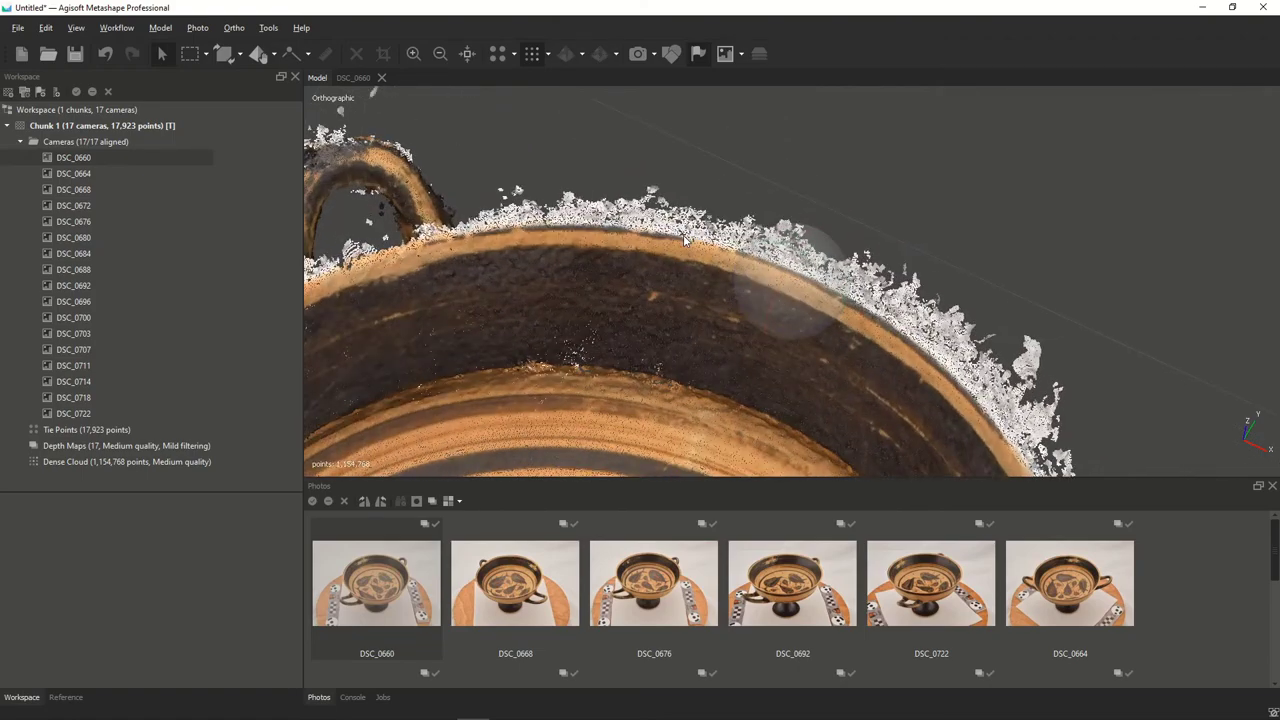
scroll(632, 215, "up", 5)
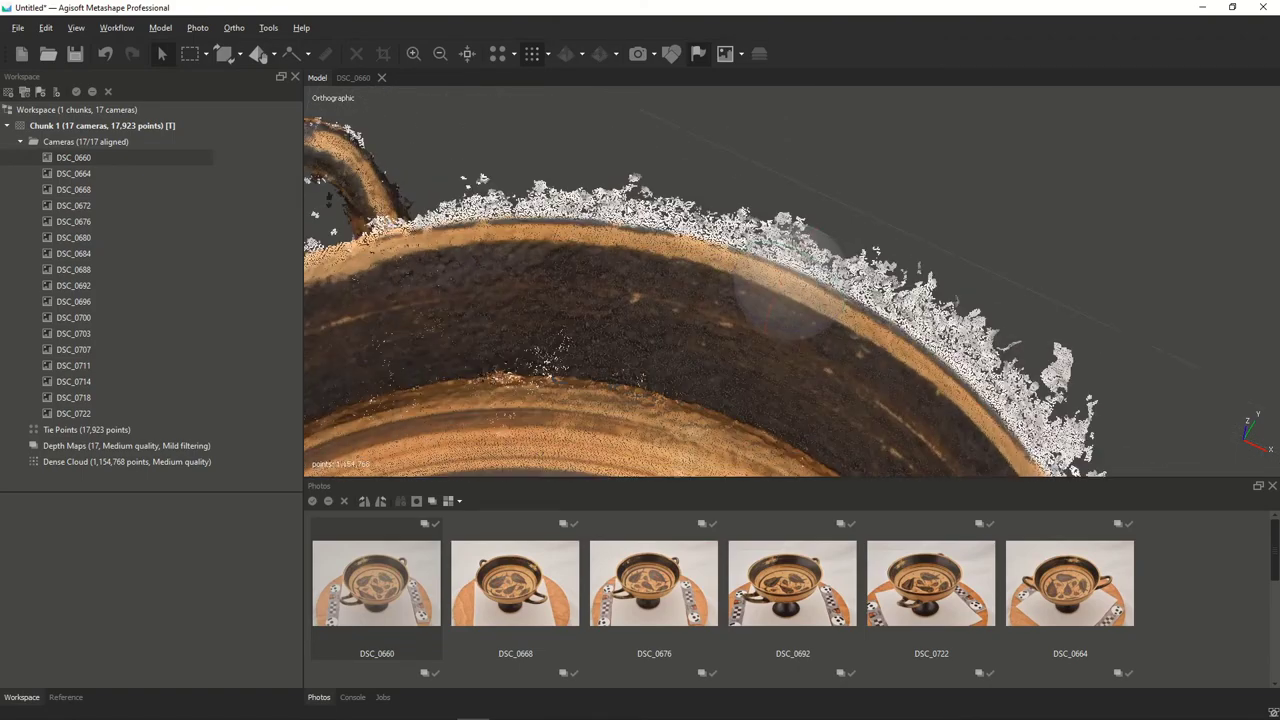
scroll(632, 215, "down", 5)
scroll(742, 323, "up", 2)
scroll(660, 328, "up", 2)
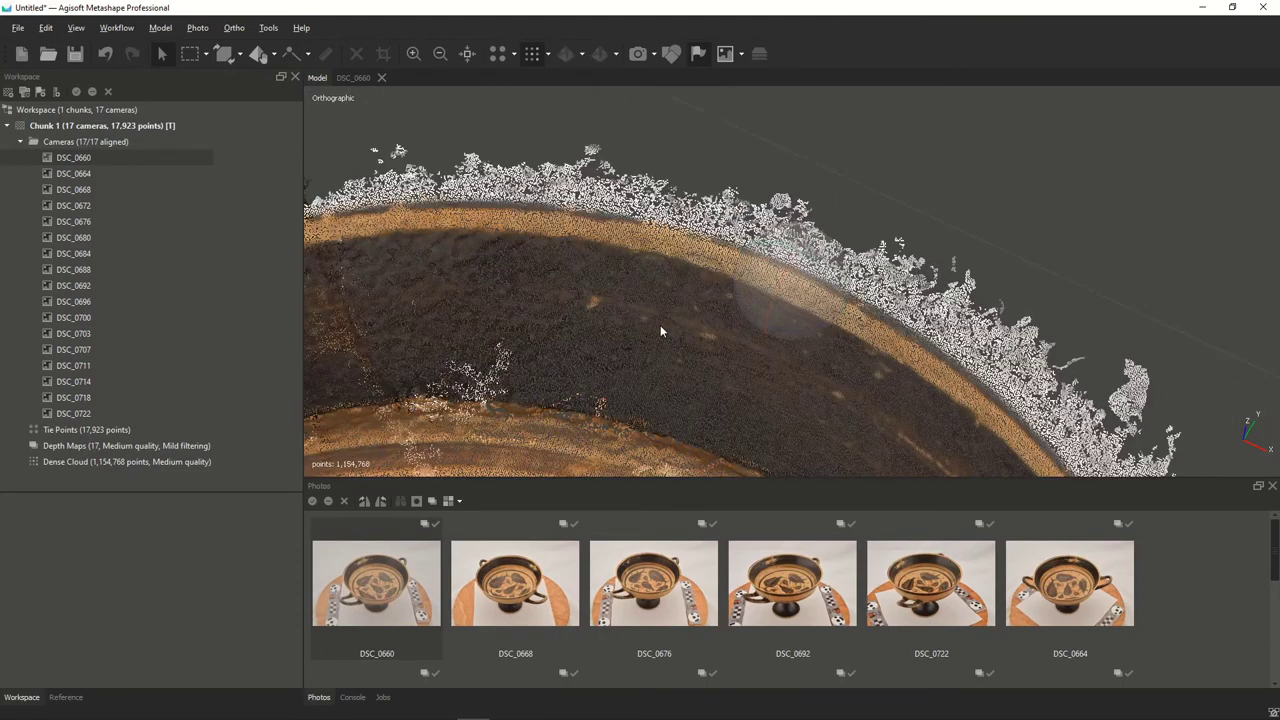
scroll(662, 331, "down", 2)
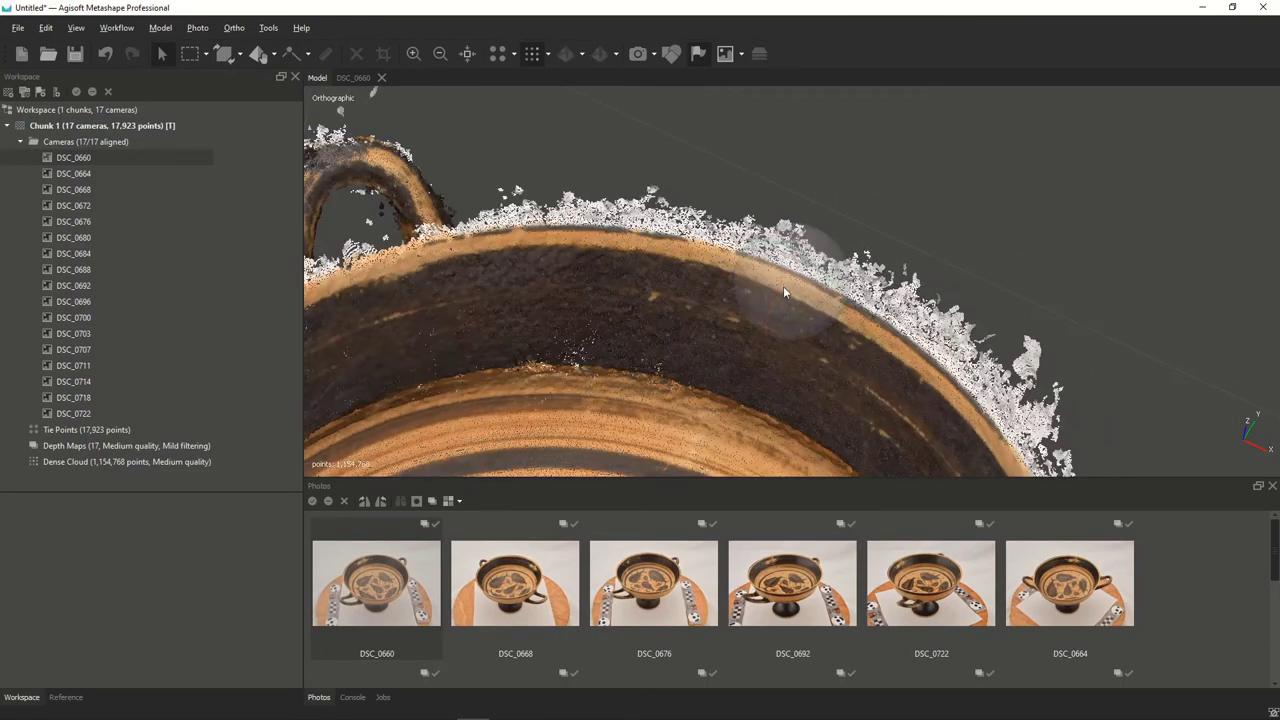
scroll(805, 296, "up", 2)
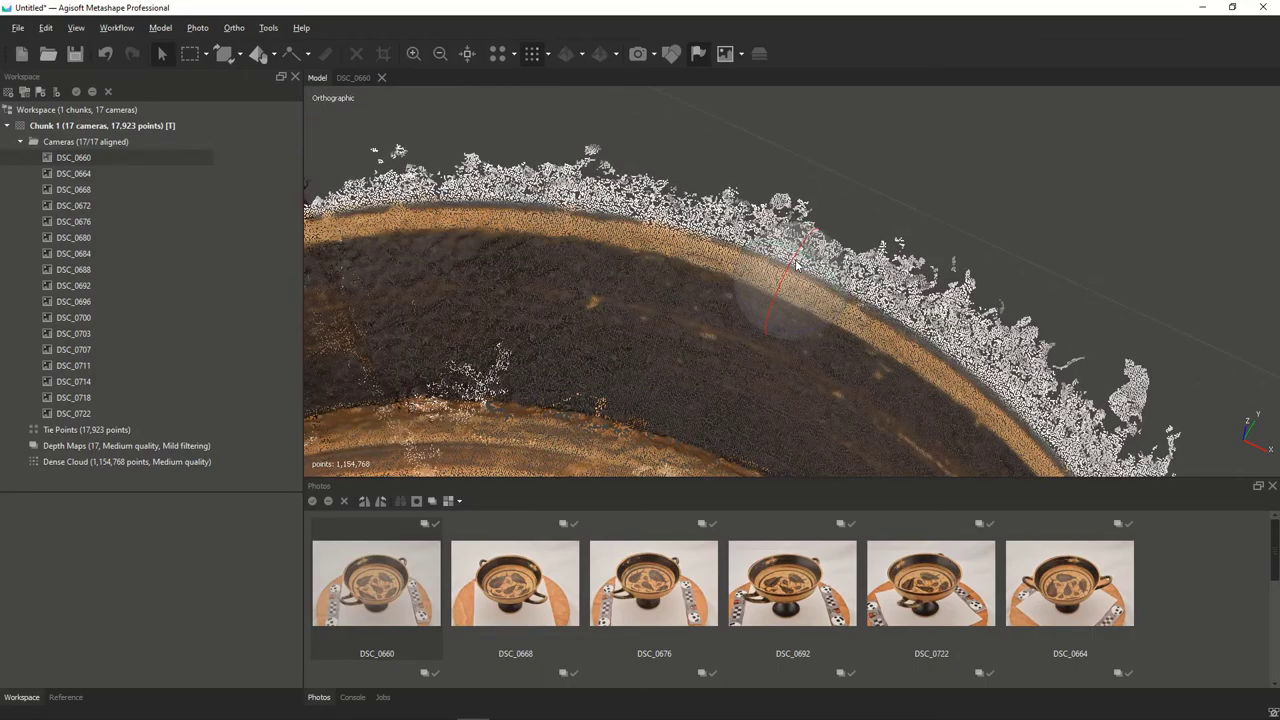
left_click_drag(785, 313, 756, 270)
left_click_drag(847, 281, 709, 247)
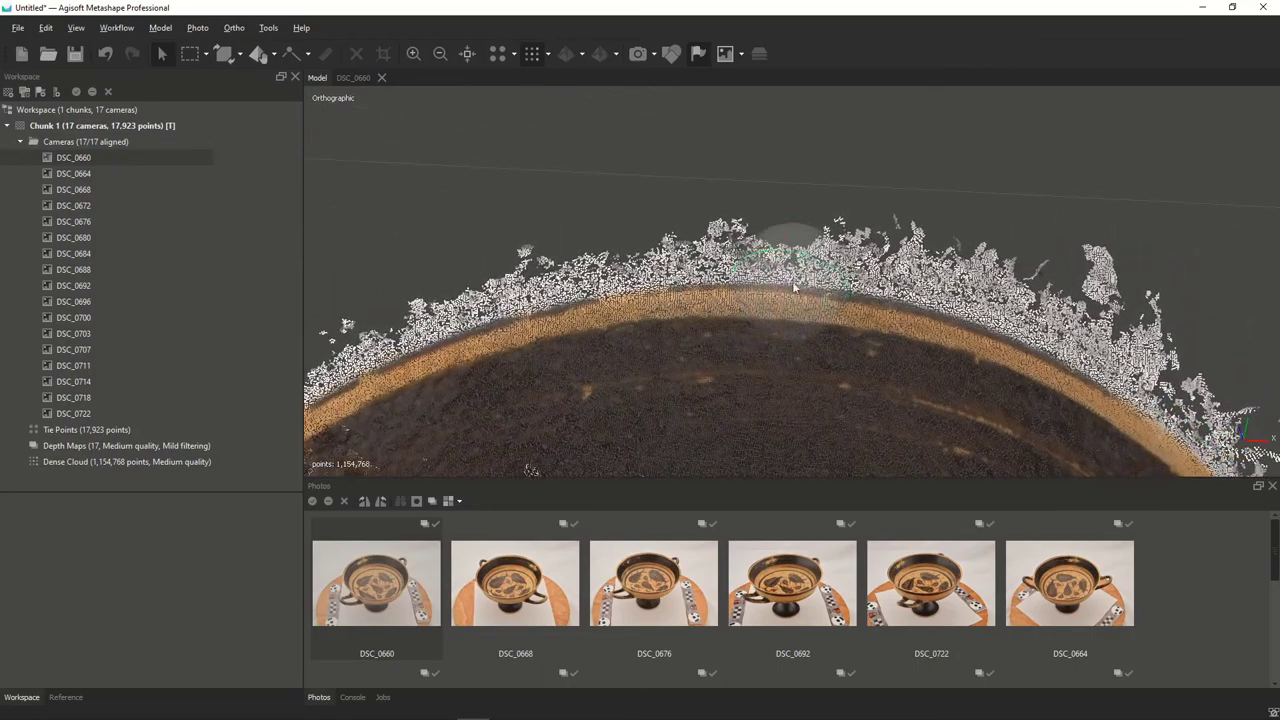
Step: Select dense cloud points by colour, sampling off-white #f2ebe6 from the model
left_click(268, 27)
mouse_move(297, 84)
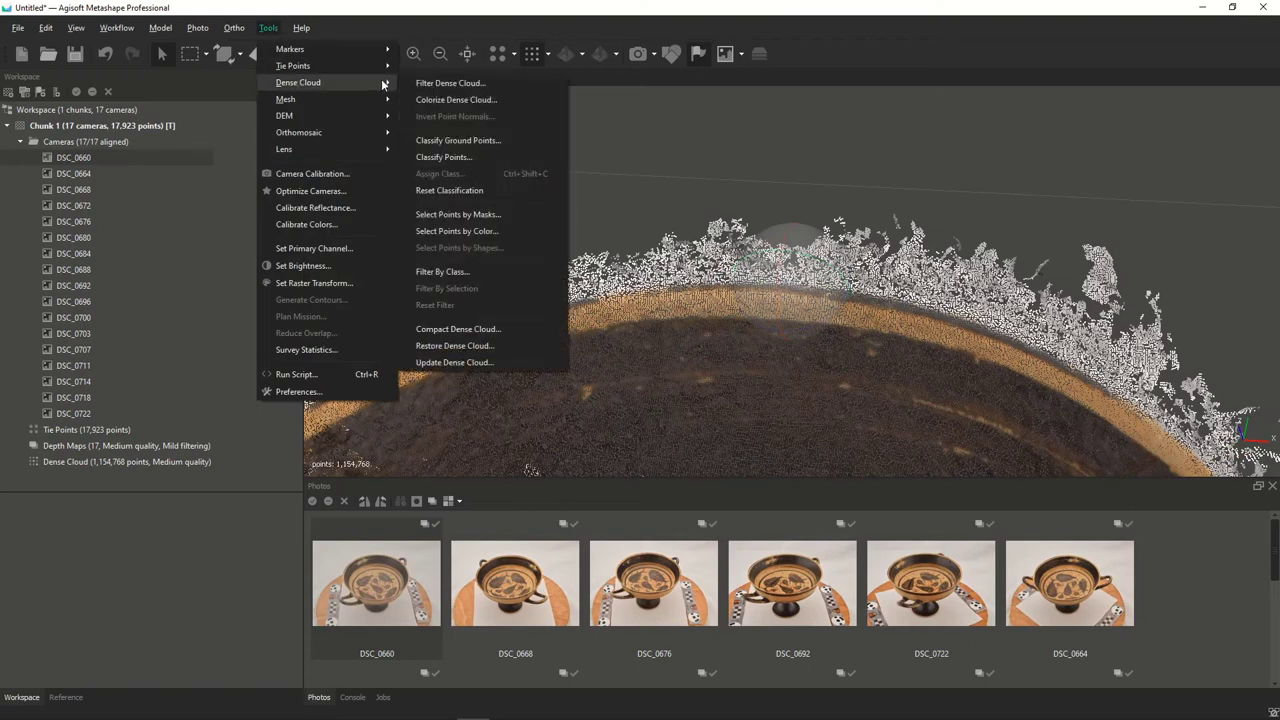
left_click(474, 234)
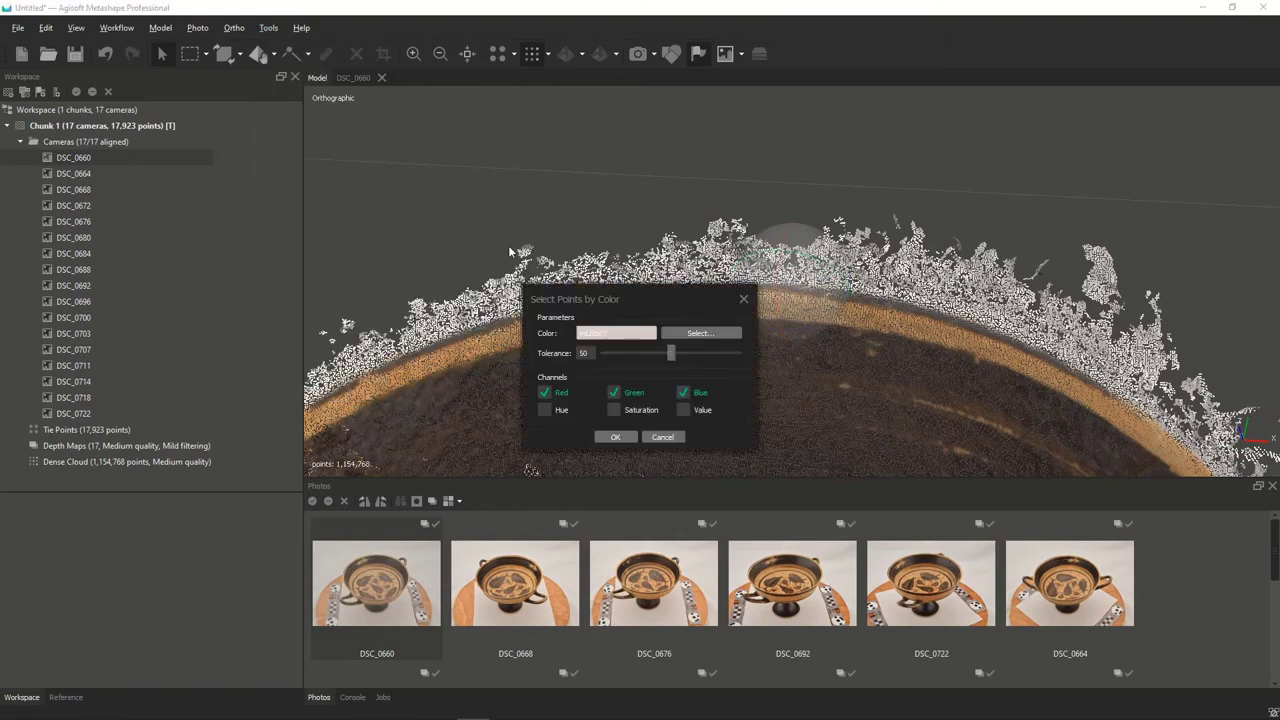
left_click(712, 337)
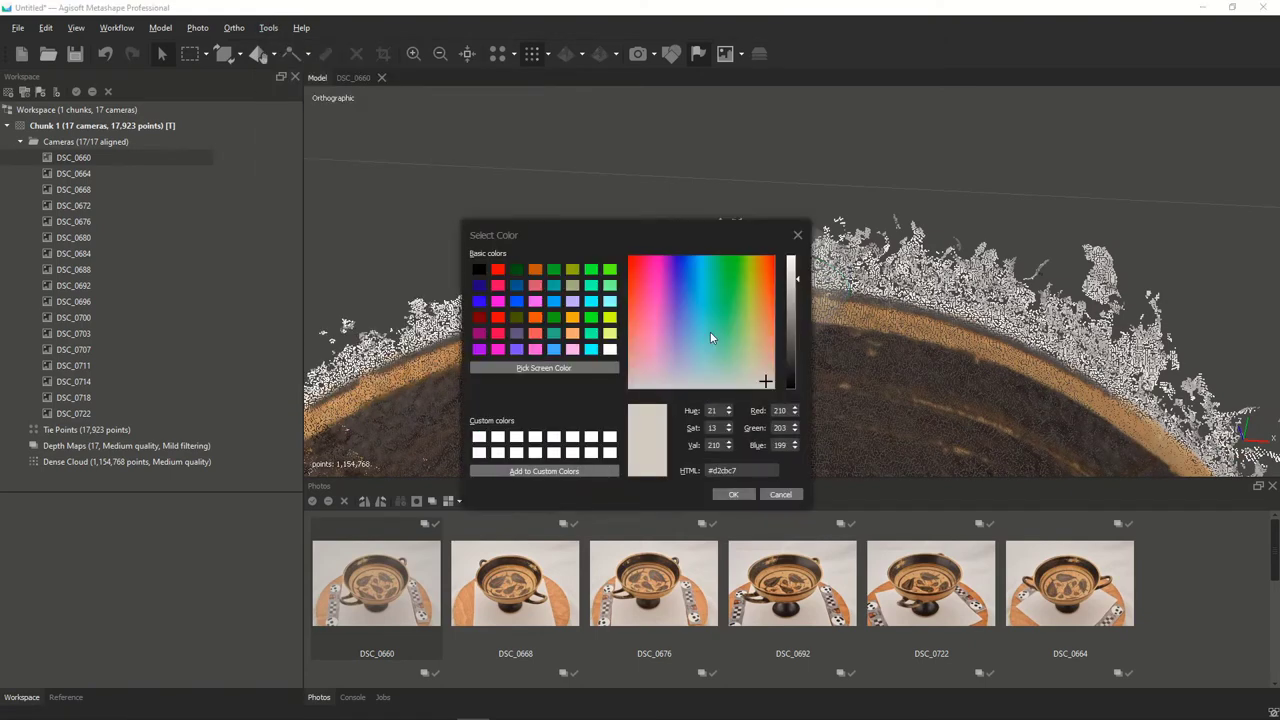
left_click(548, 368)
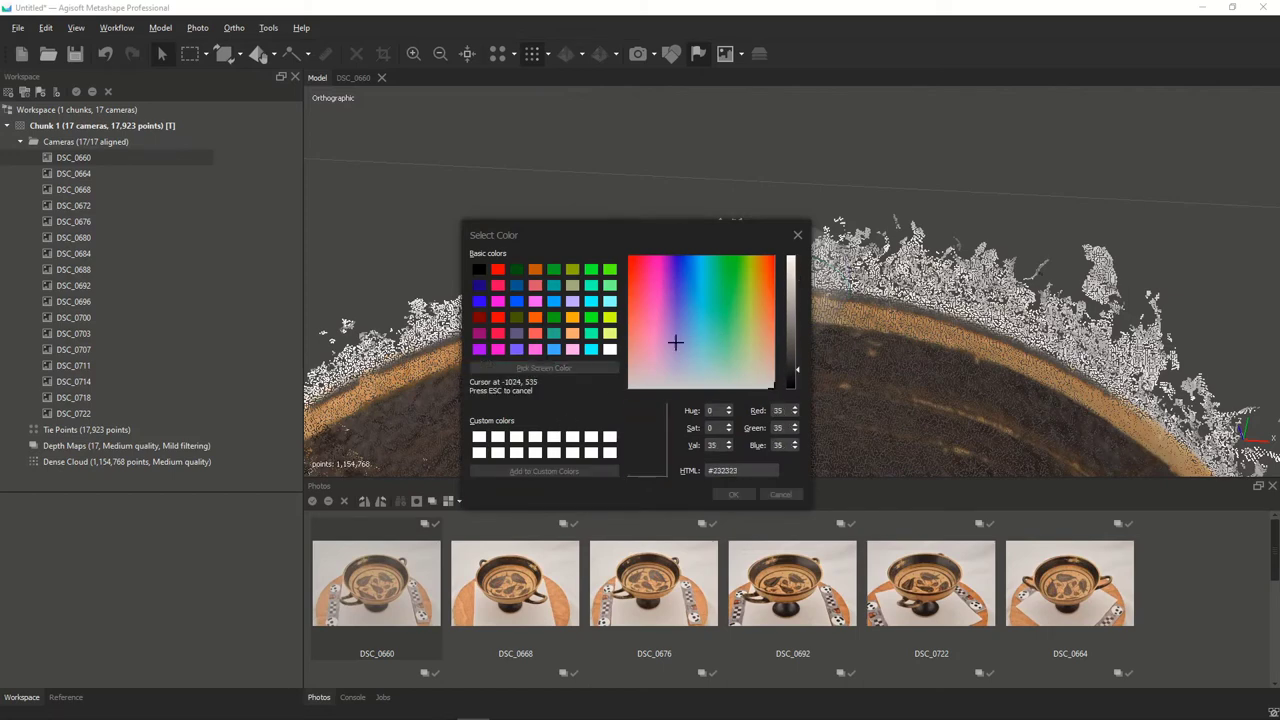
left_click(902, 268)
left_click(734, 494)
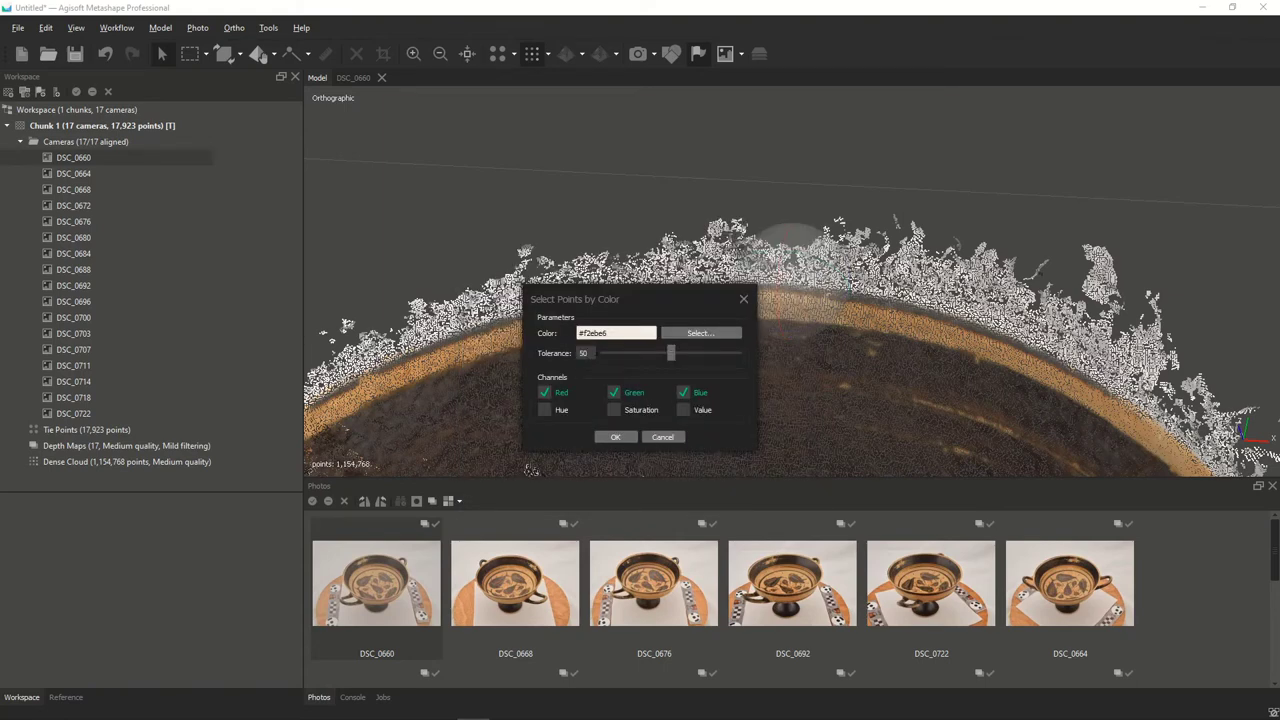
left_click(628, 440)
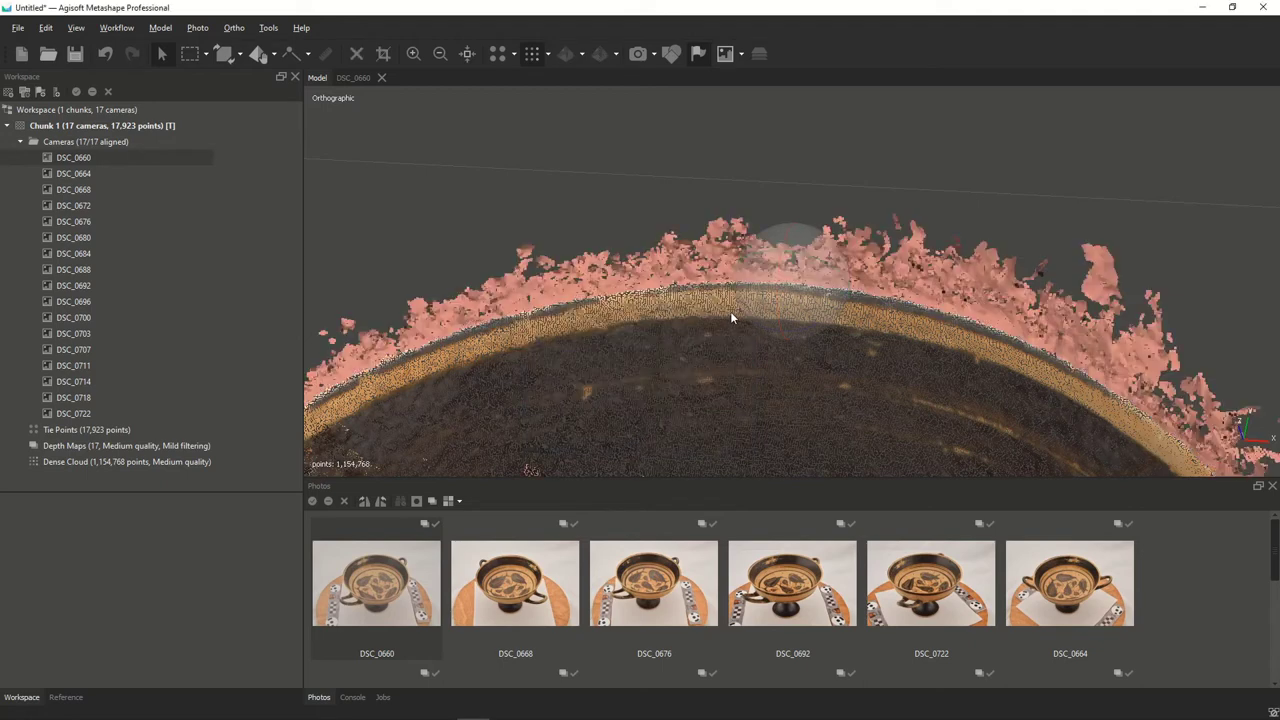
Step: Delete the selected whitish points and orbit the cup to inspect its painted interior
scroll(731, 318, "down", 10)
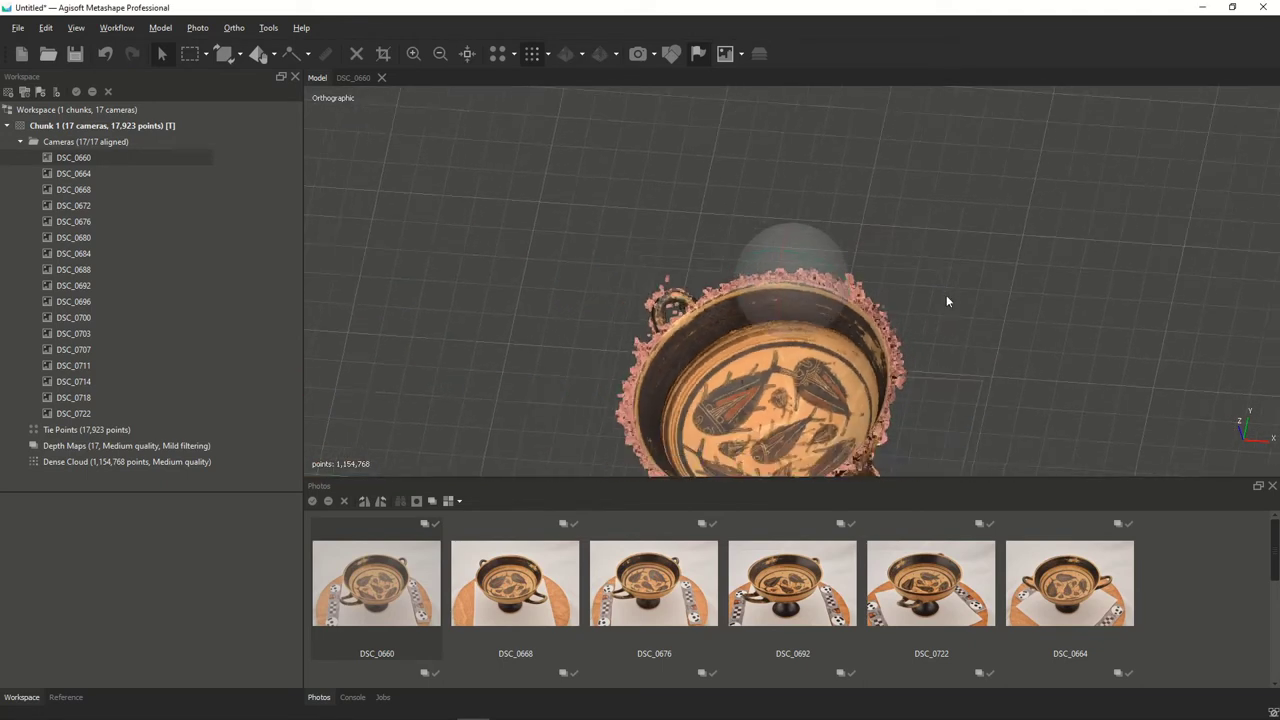
left_click_drag(793, 295, 763, 373)
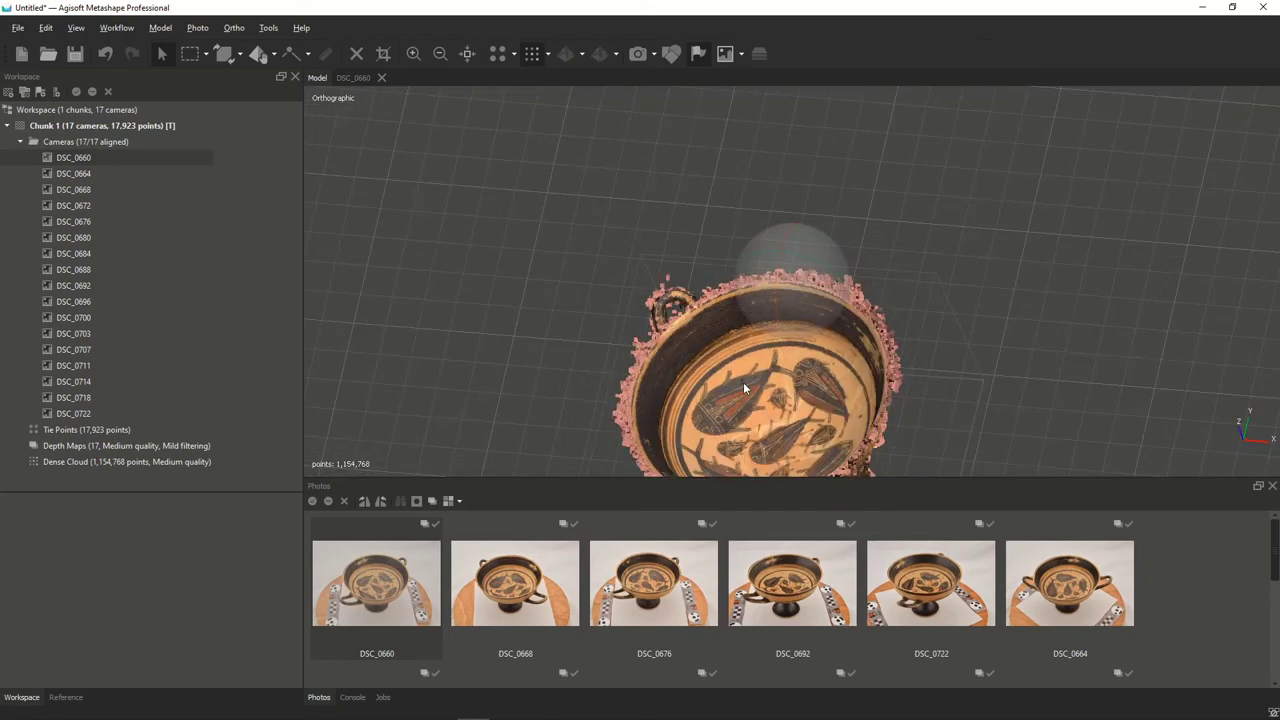
key("Delete")
scroll(735, 370, "up", 3)
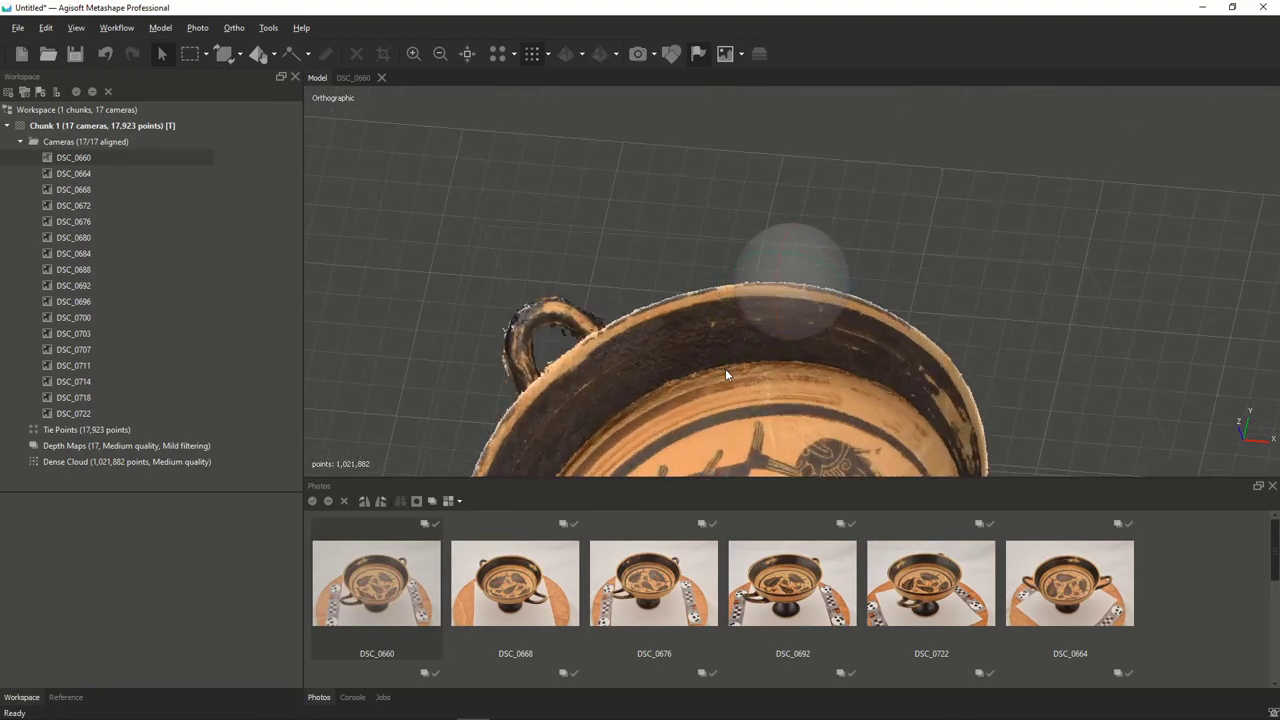
left_click_drag(725, 368, 751, 204)
scroll(751, 280, "up", 5)
left_click_drag(756, 293, 775, 345)
scroll(775, 345, "down", 3)
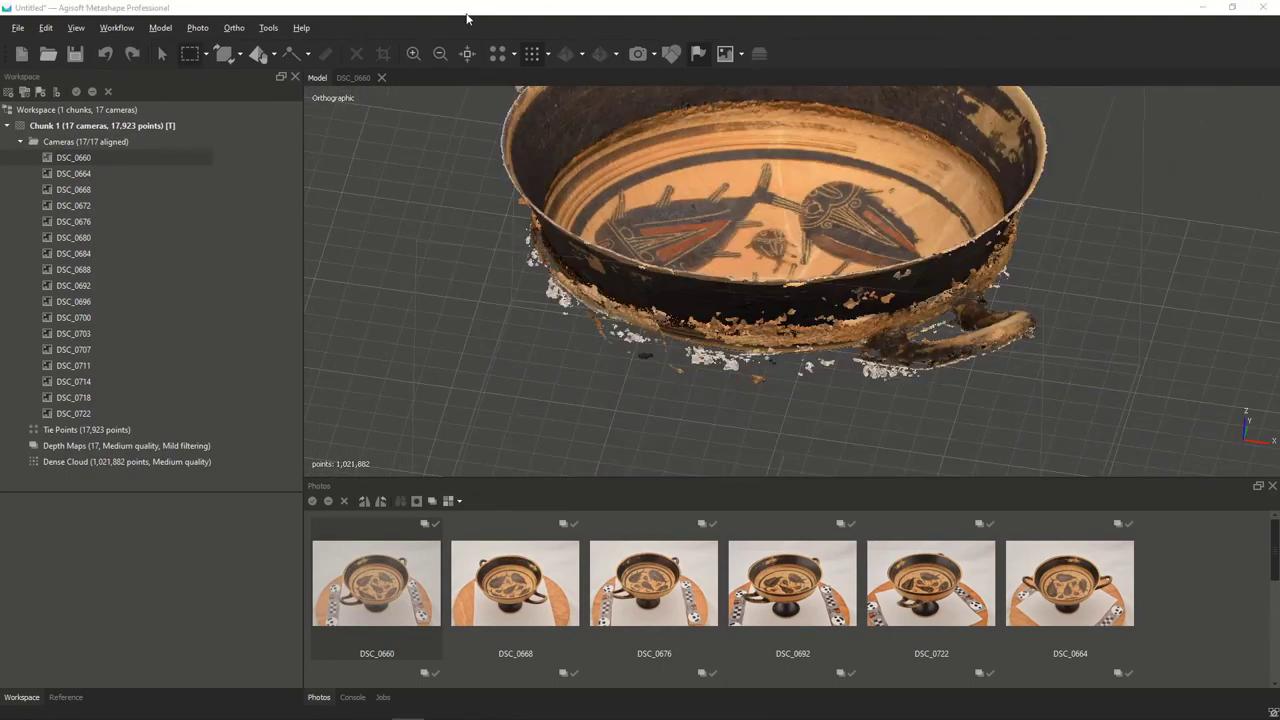
Step: Select dense cloud points matching a light grey colour and delete them
left_click(268, 28)
mouse_move(293, 84)
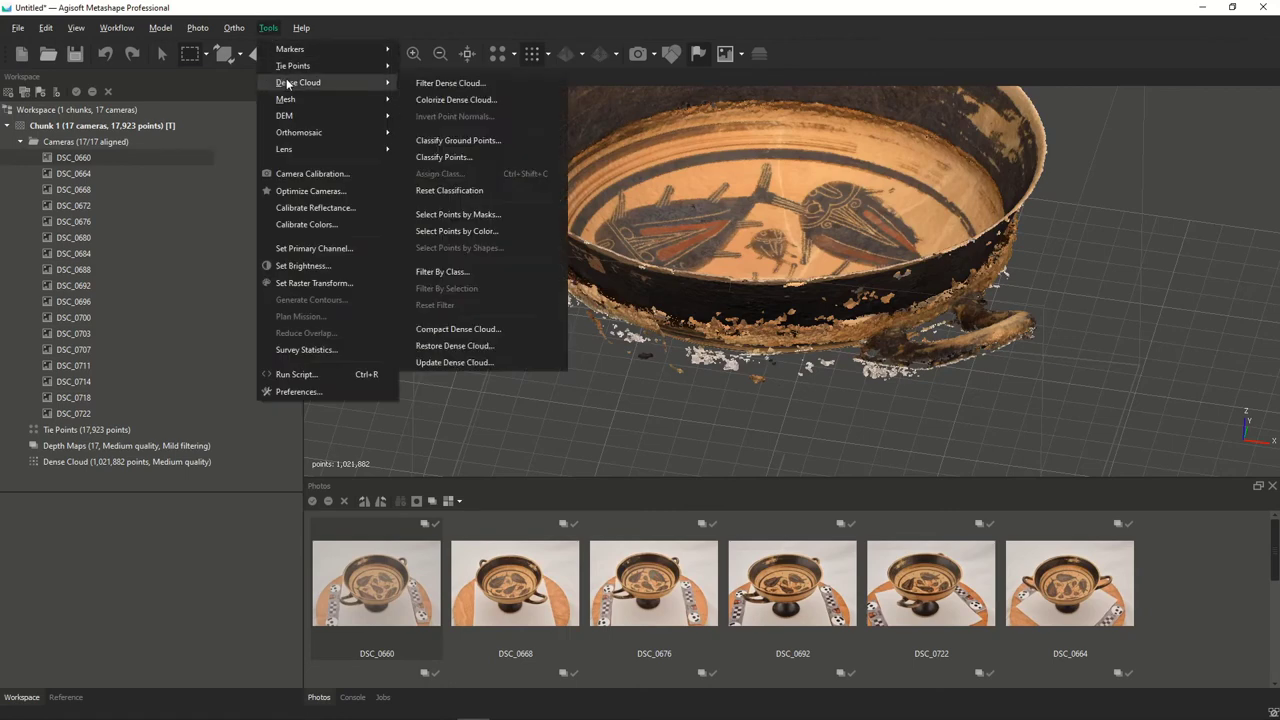
left_click(489, 232)
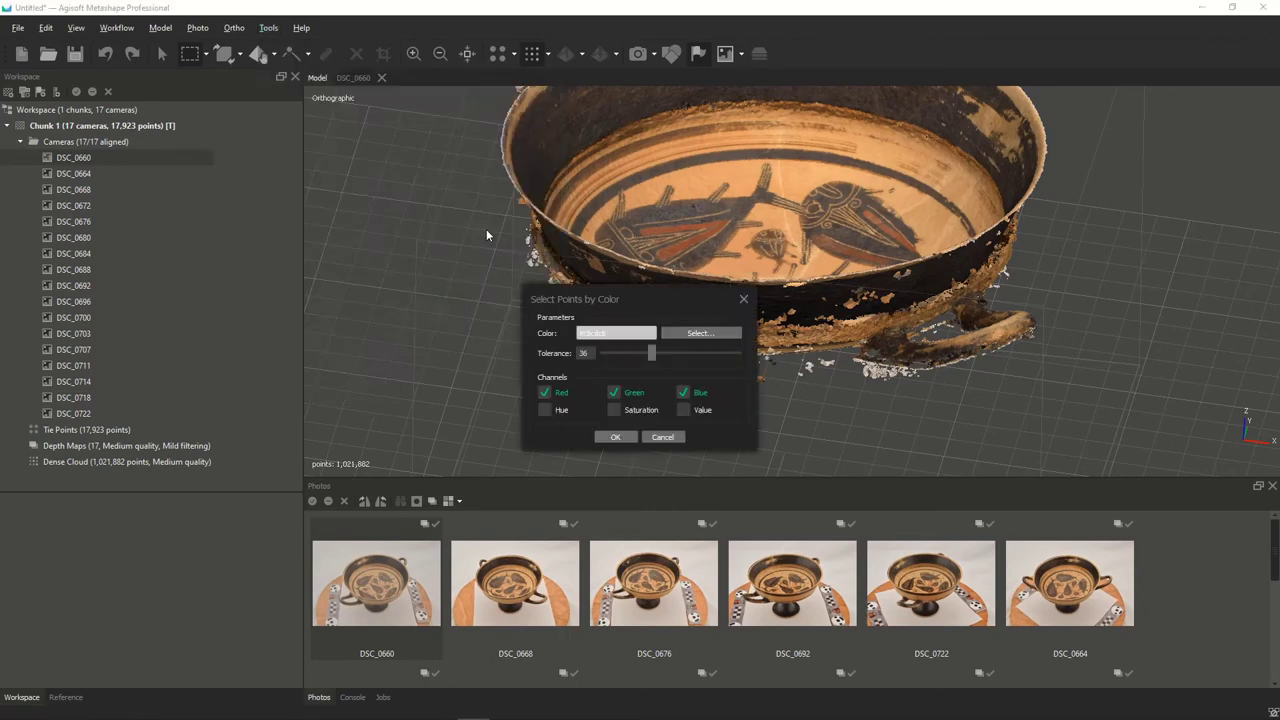
left_click(696, 338)
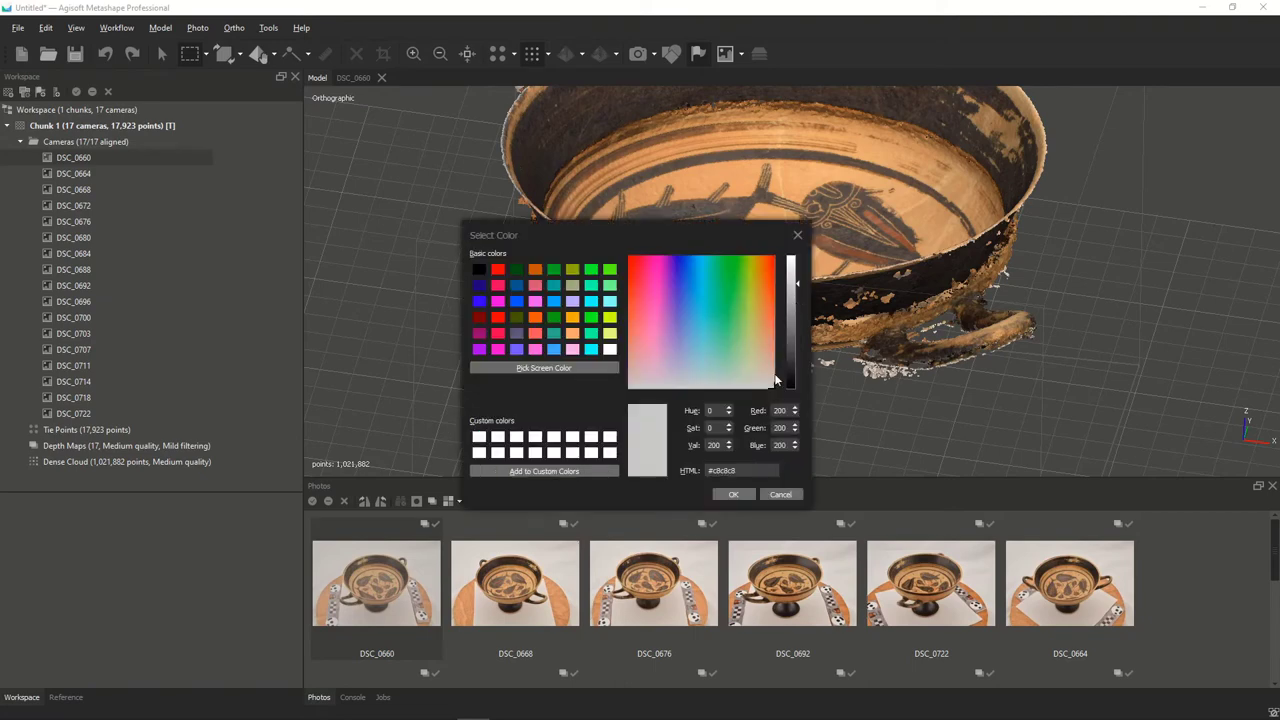
left_click(702, 386)
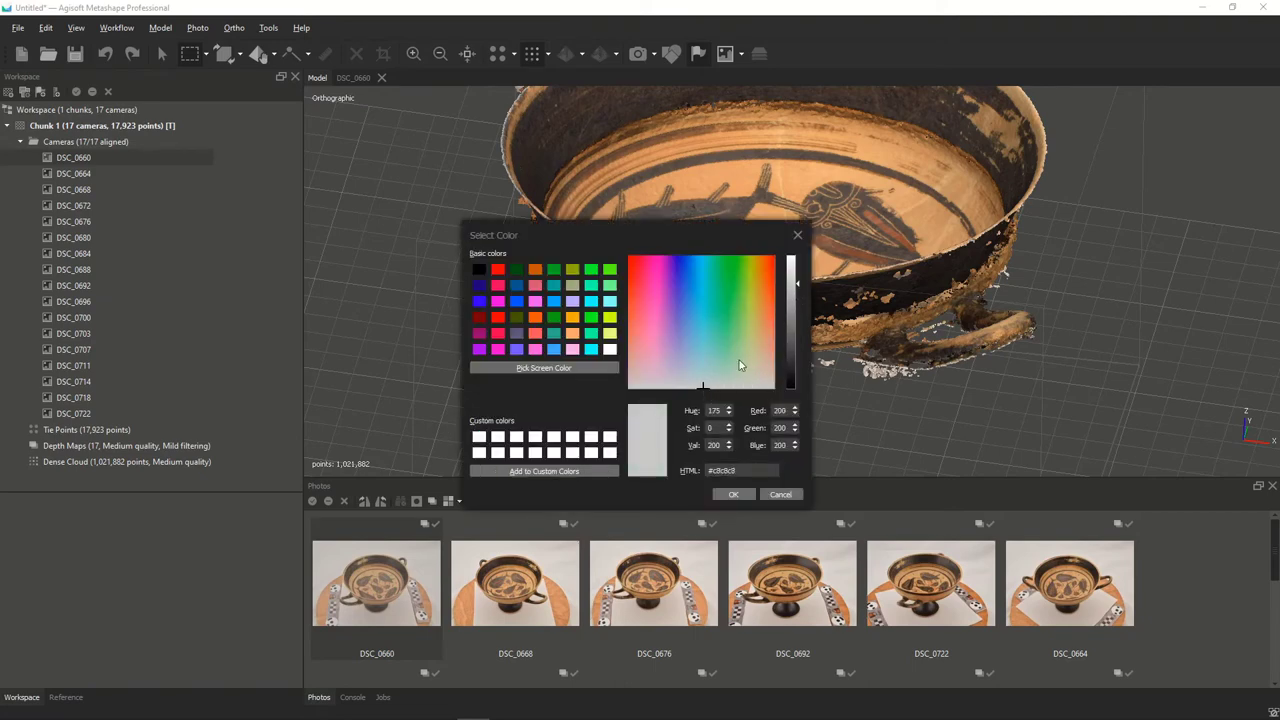
left_click(798, 286)
left_click(735, 494)
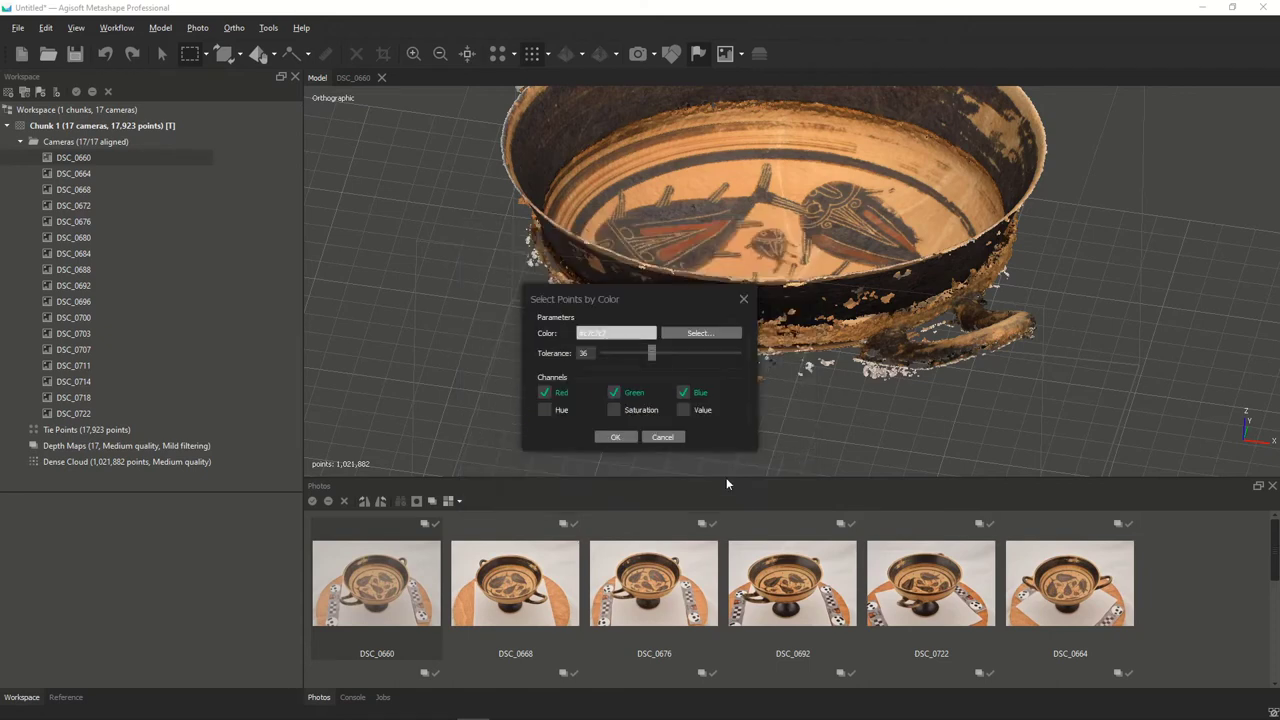
left_click(616, 437)
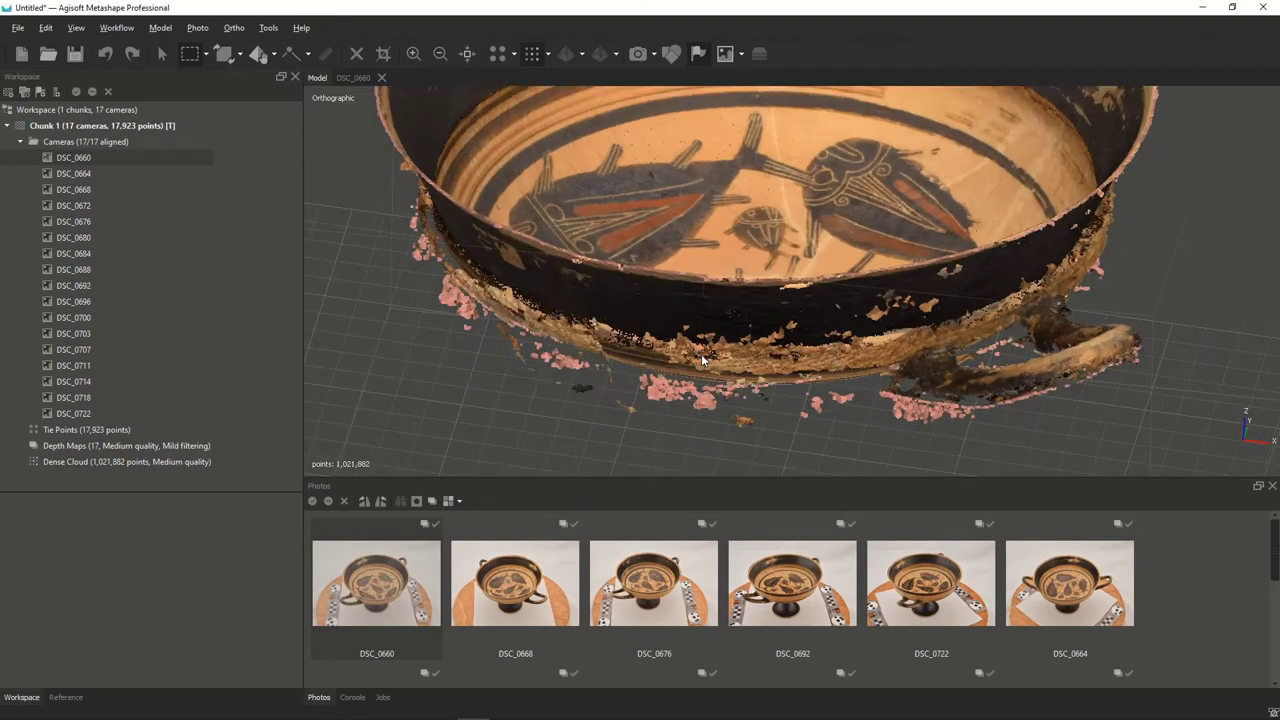
scroll(703, 360, "up", 2)
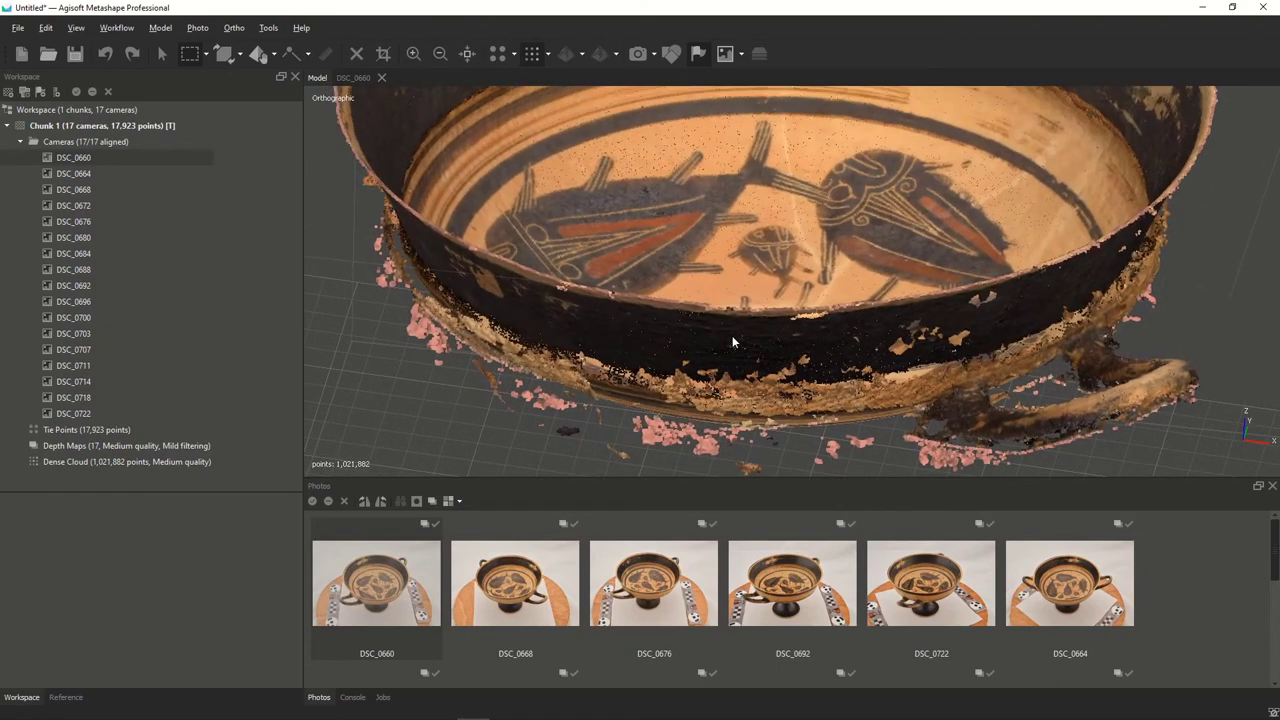
key("Delete")
Step: Rectangle-select and delete the stray points under the bowl, then reset the view
scroll(732, 341, "down", 1)
scroll(732, 341, "down", 4)
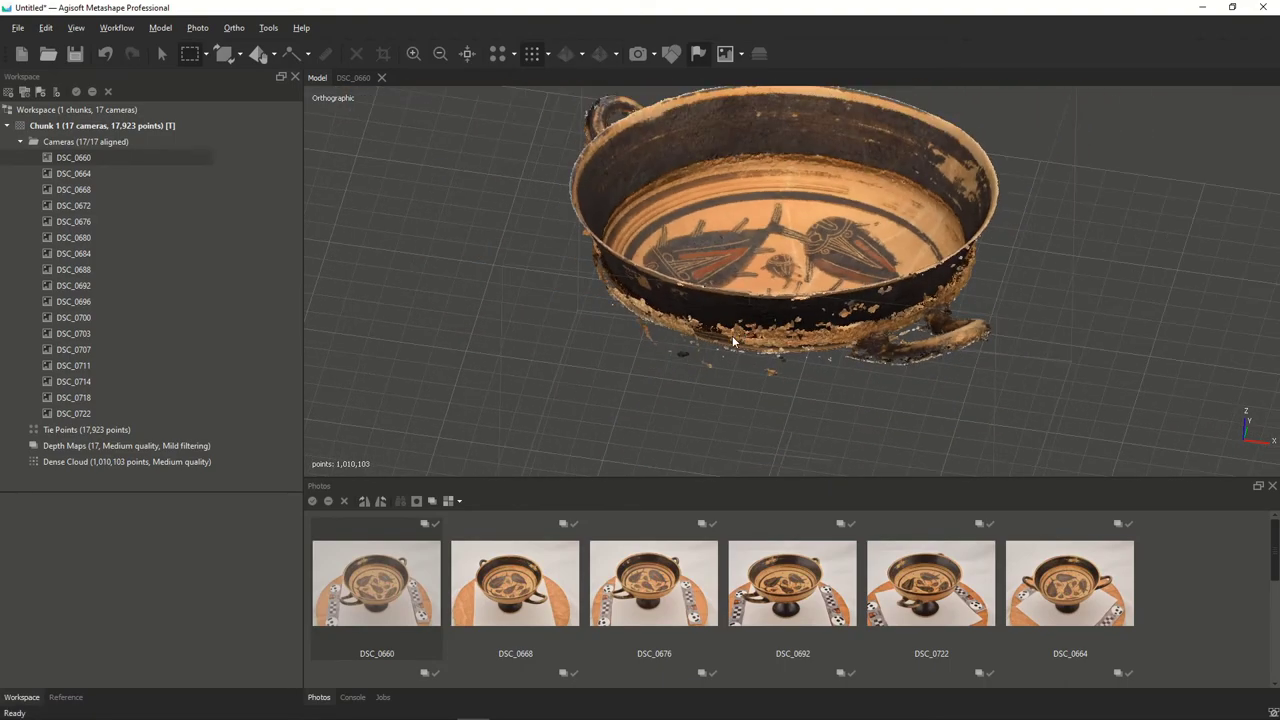
left_click(161, 54)
left_click_drag(797, 273, 740, 330)
left_click(189, 54)
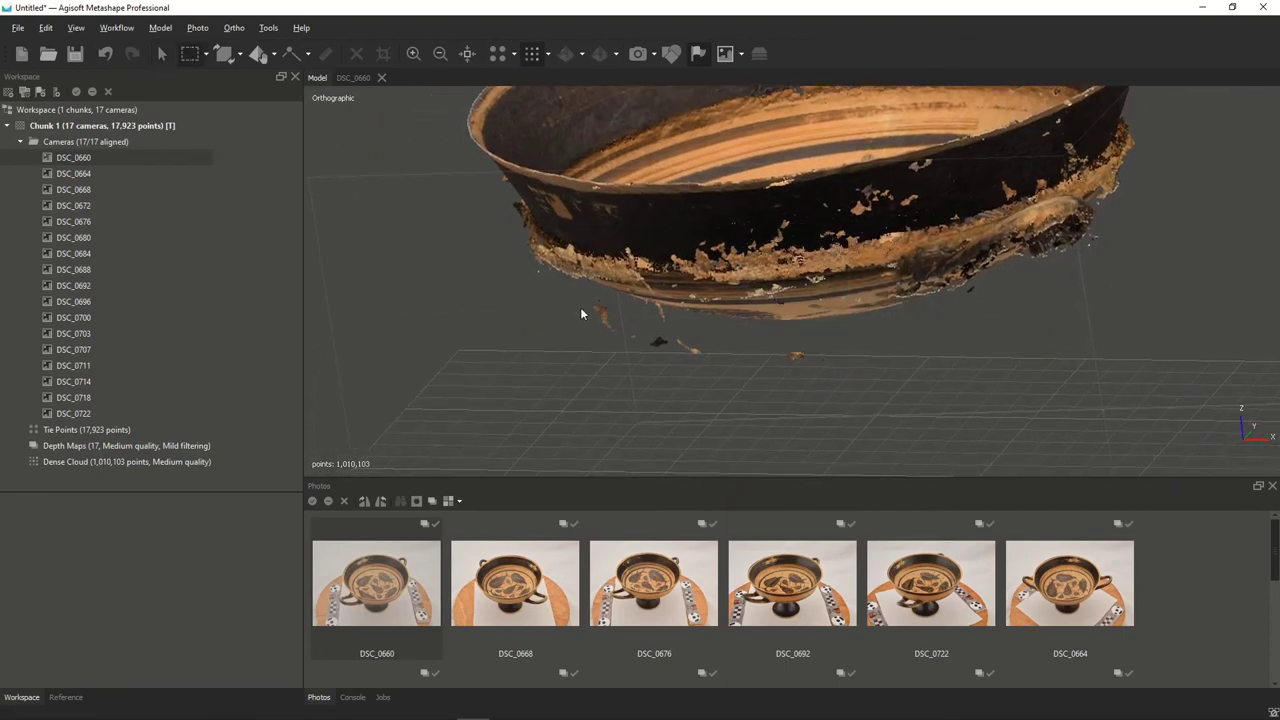
left_click_drag(581, 307, 860, 377)
key("Delete")
key("Delete")
key("Delete")
key("v")
key("0")
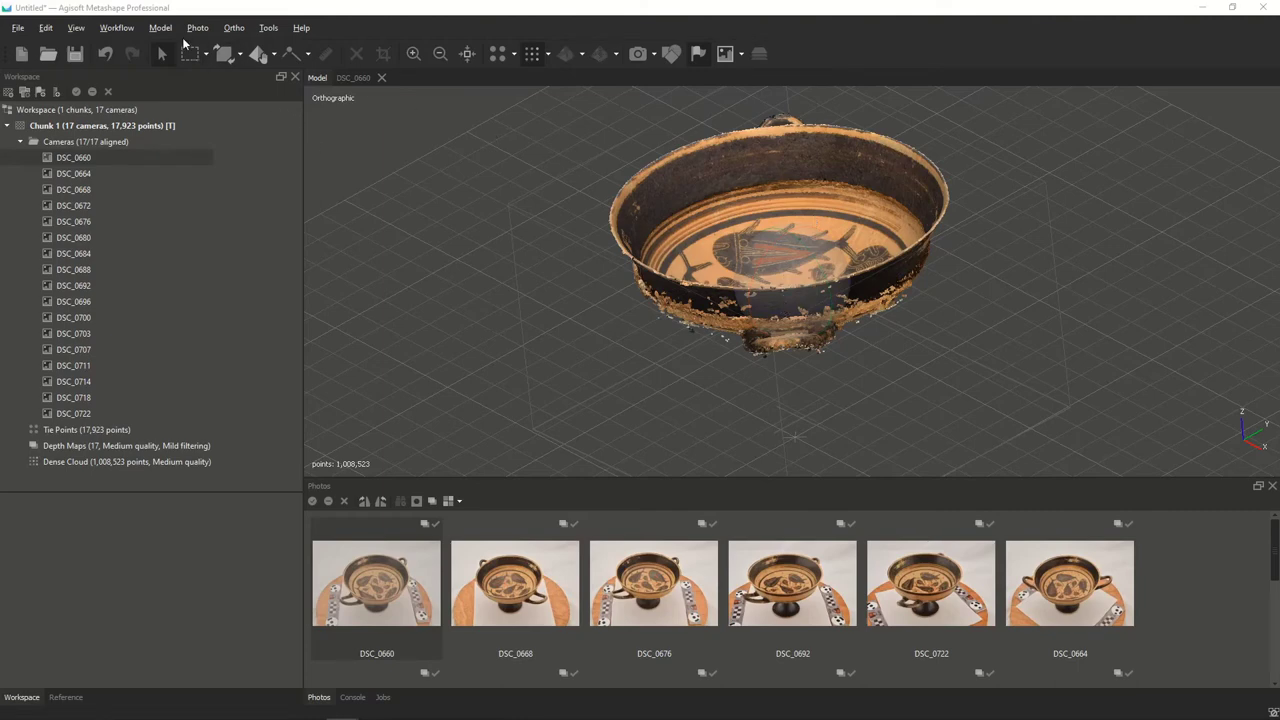
Step: Build a mesh from the dense cloud with the Medium face count of 67,234
left_click(117, 29)
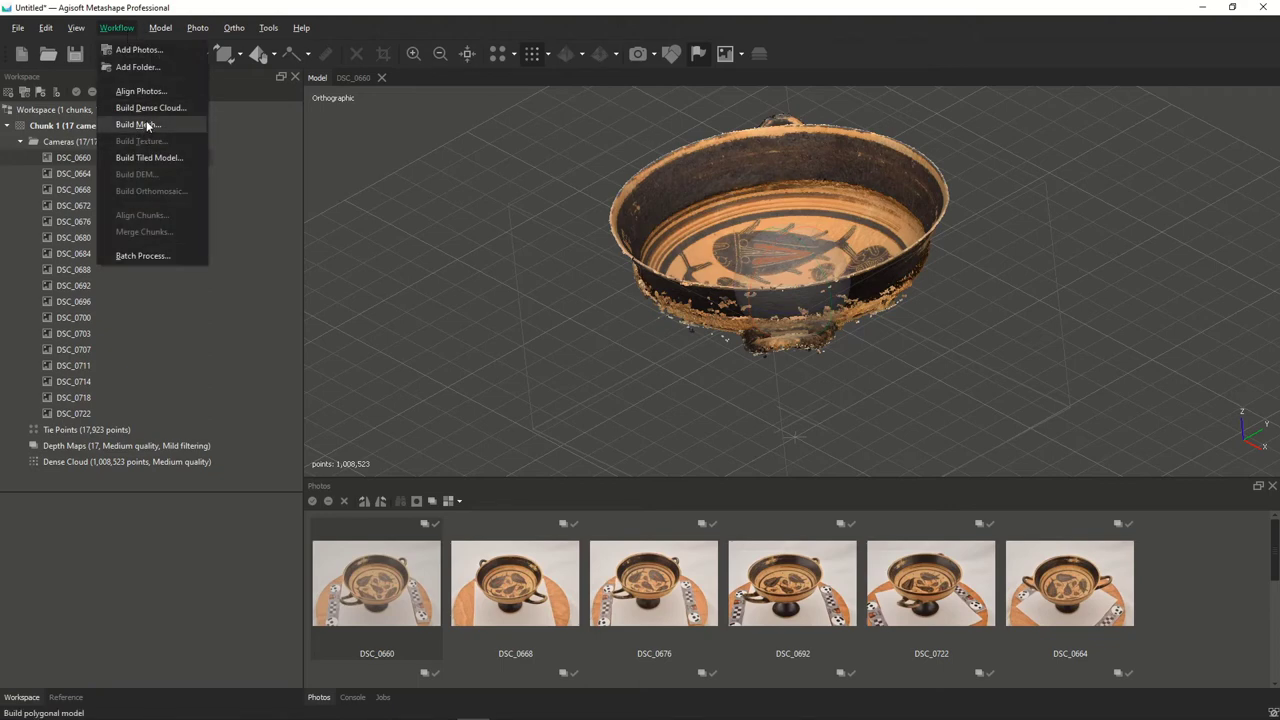
left_click(146, 123)
left_click(537, 310)
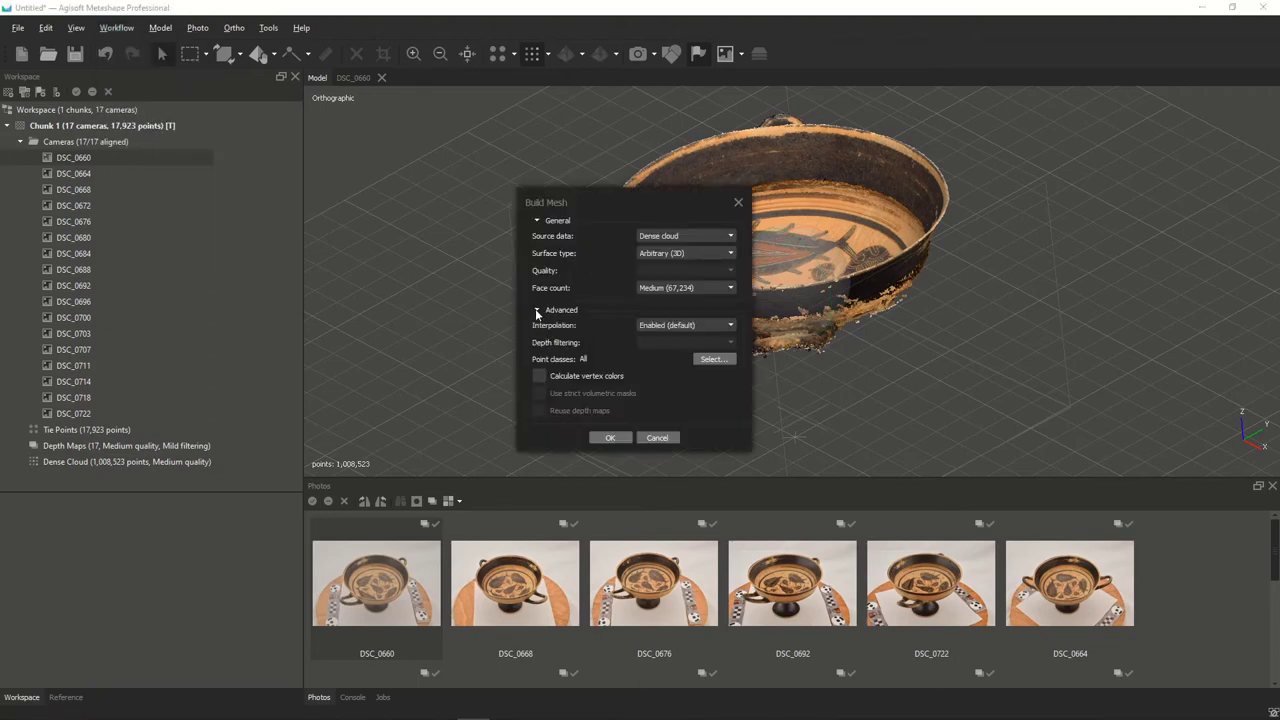
left_click(671, 288)
left_click(685, 300)
left_click(684, 287)
left_click(667, 314)
left_click(675, 289)
left_click(674, 327)
left_click(671, 288)
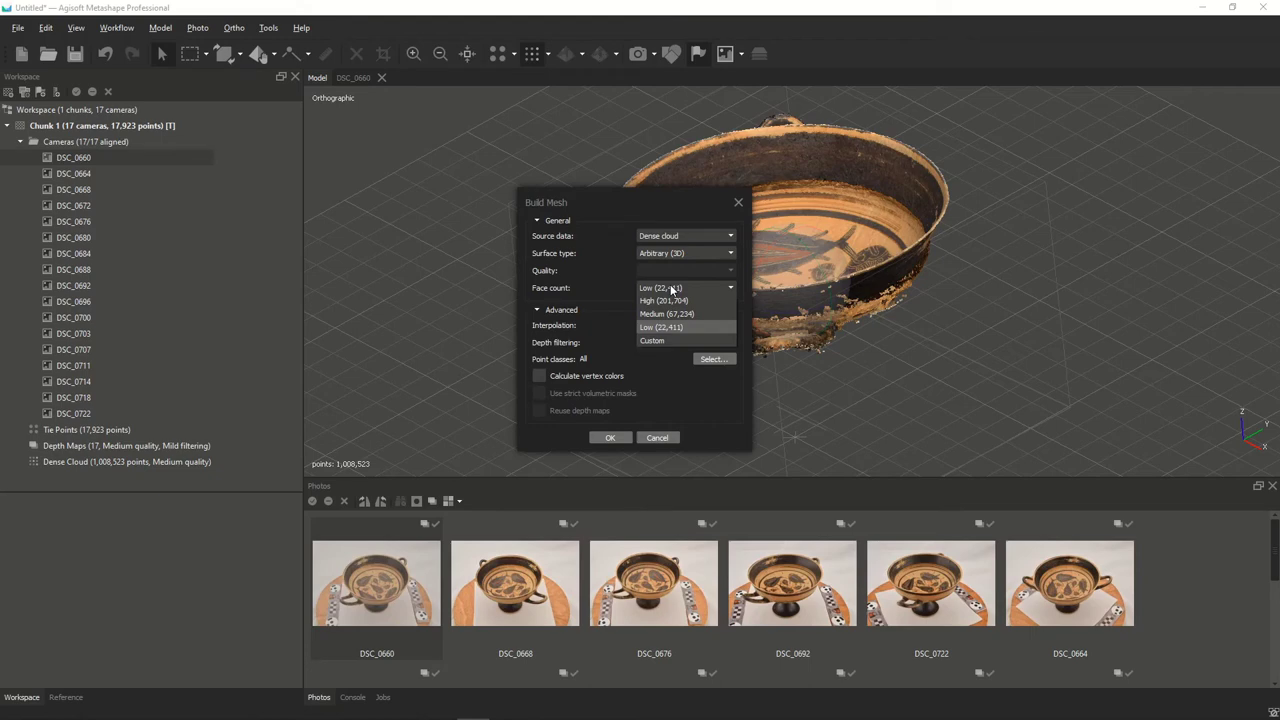
left_click(668, 313)
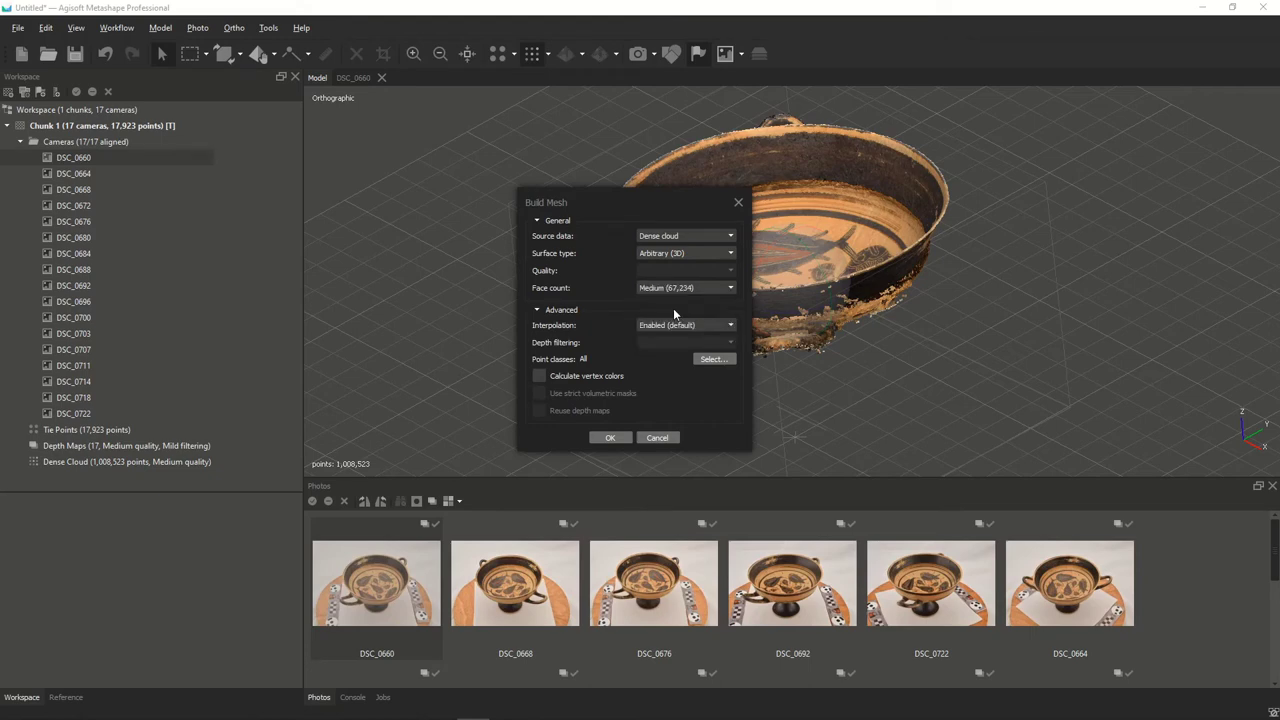
left_click(611, 441)
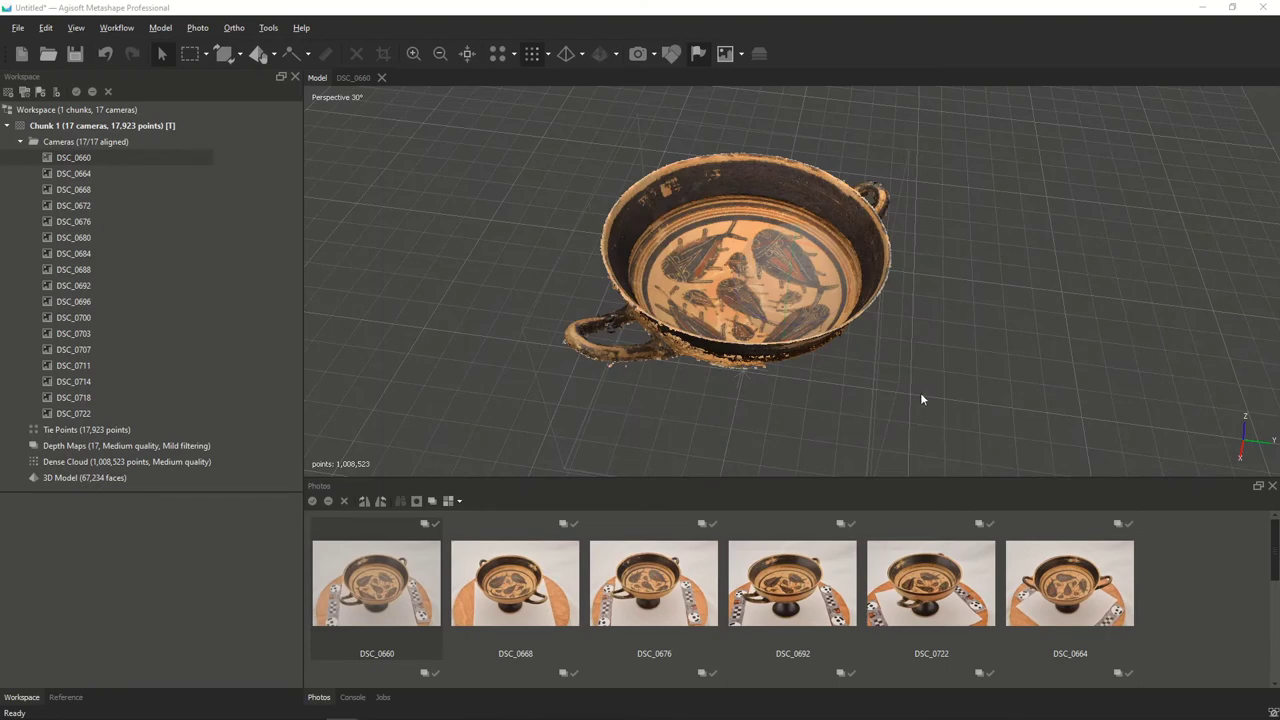
Step: Switch the mesh display to Solid, briefly trying Wireframe along the way
left_click_drag(845, 377, 823, 397)
left_click(582, 54)
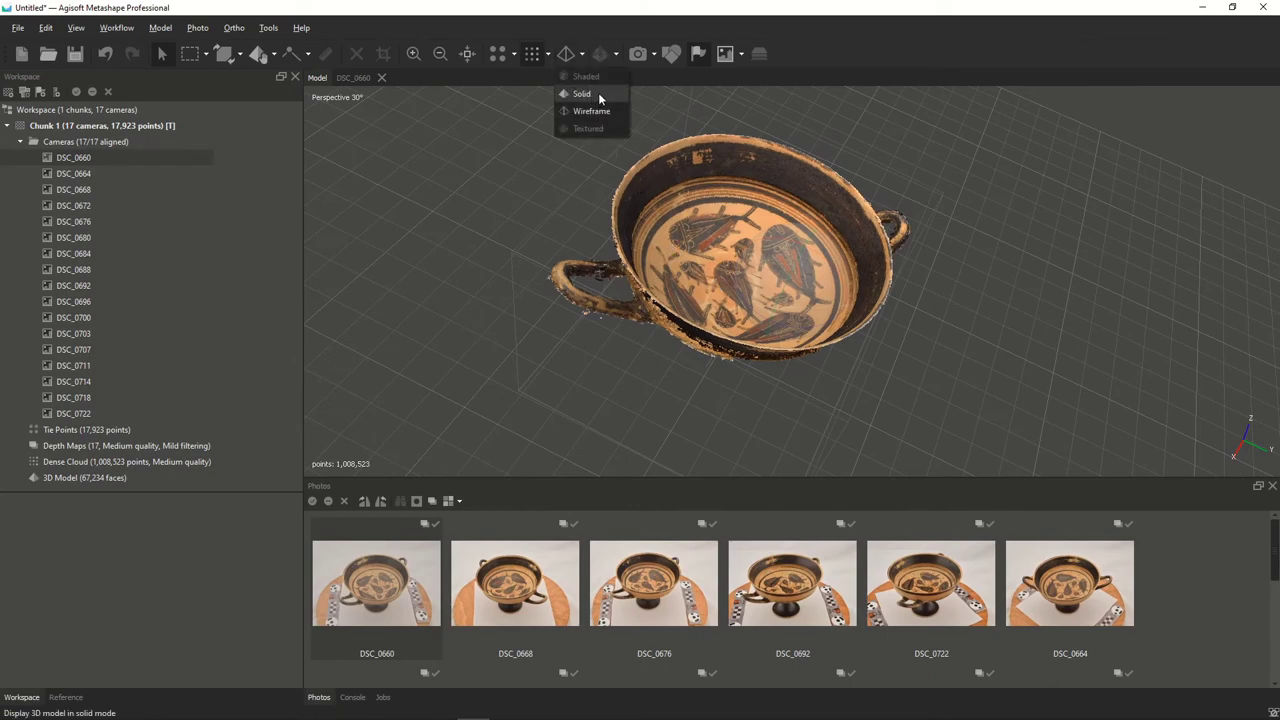
left_click(598, 92)
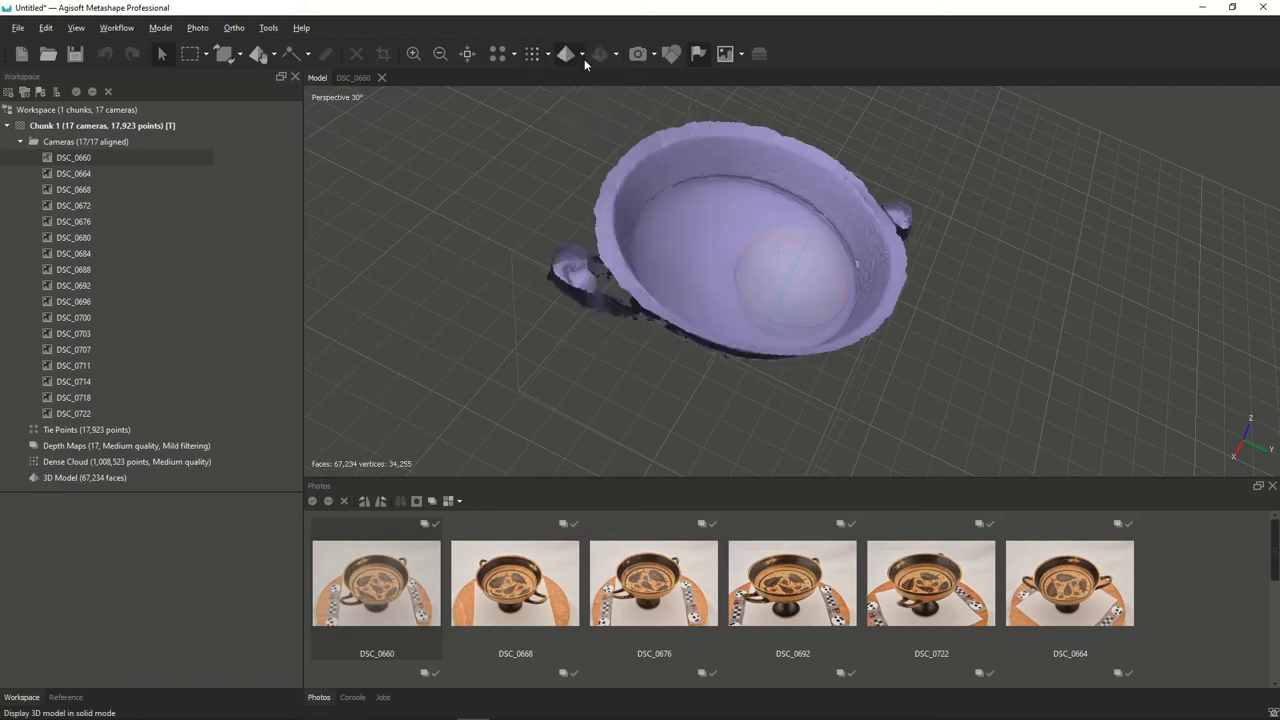
left_click(584, 59)
left_click(588, 111)
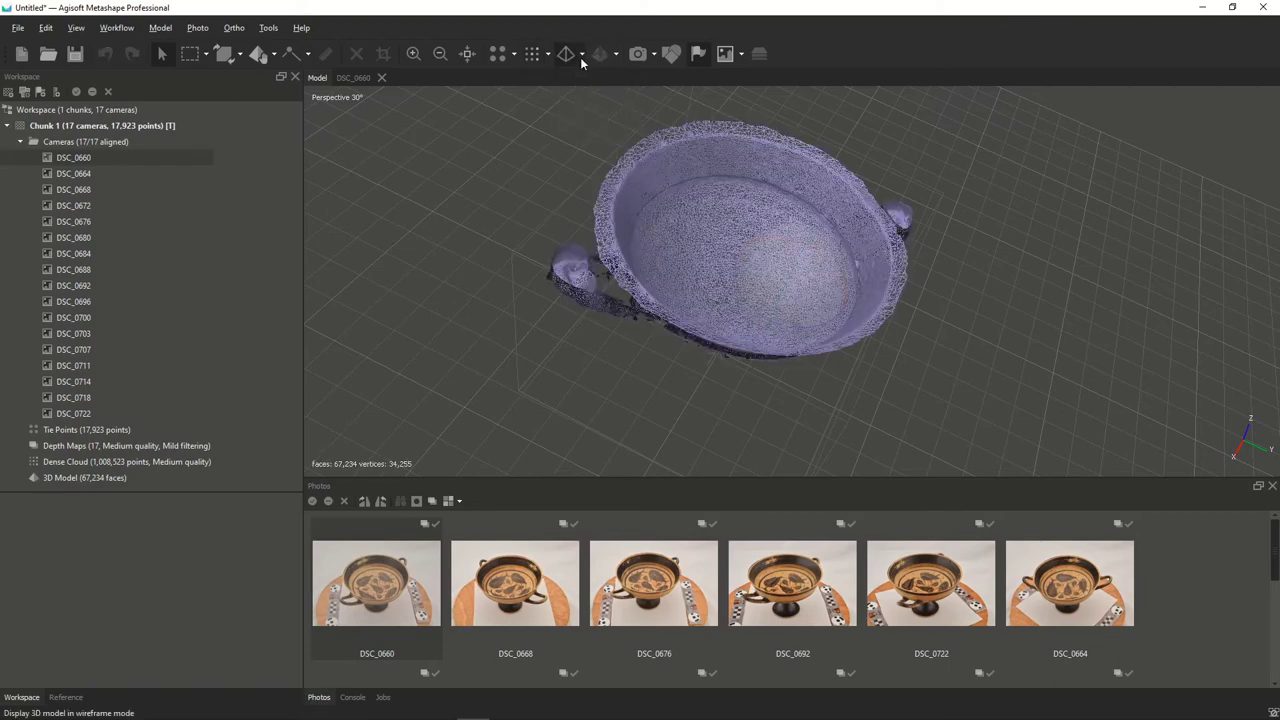
left_click(581, 56)
left_click(586, 94)
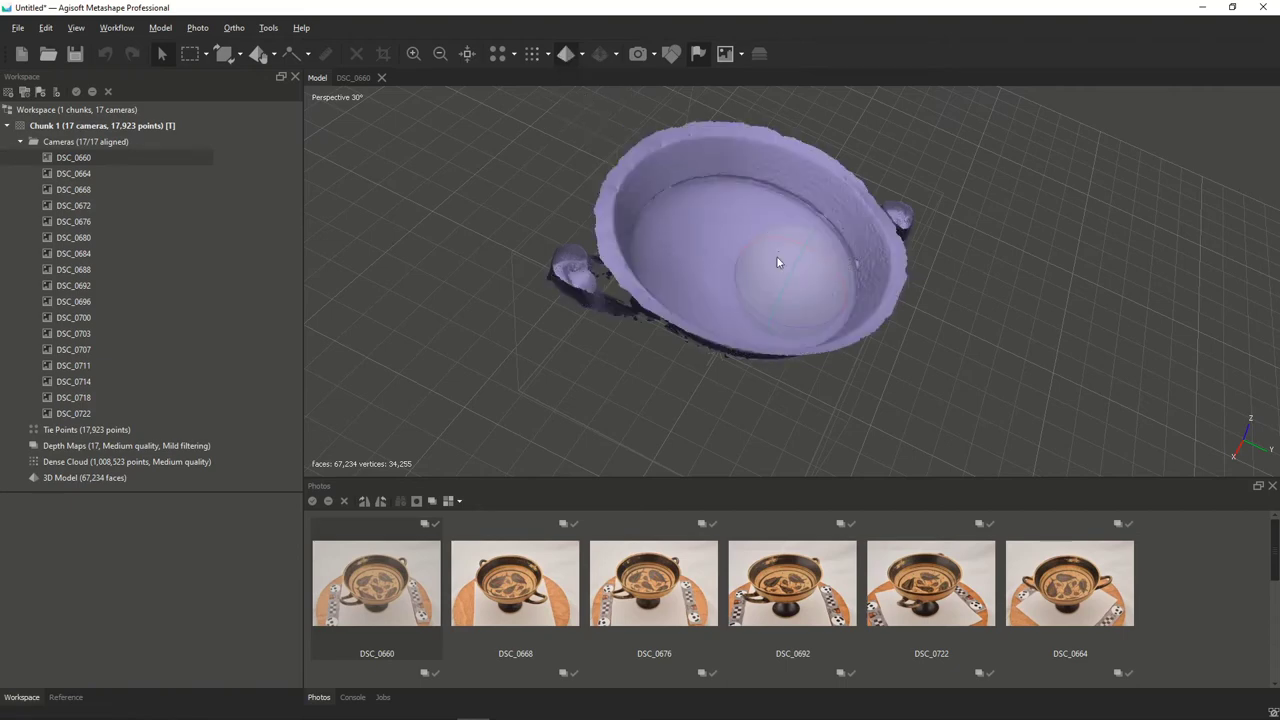
Step: Orbit, zoom and pan to inspect the solid kylix mesh from above and the side
left_click_drag(777, 257, 797, 323)
scroll(806, 297, "up", 3)
scroll(797, 323, "down", 5)
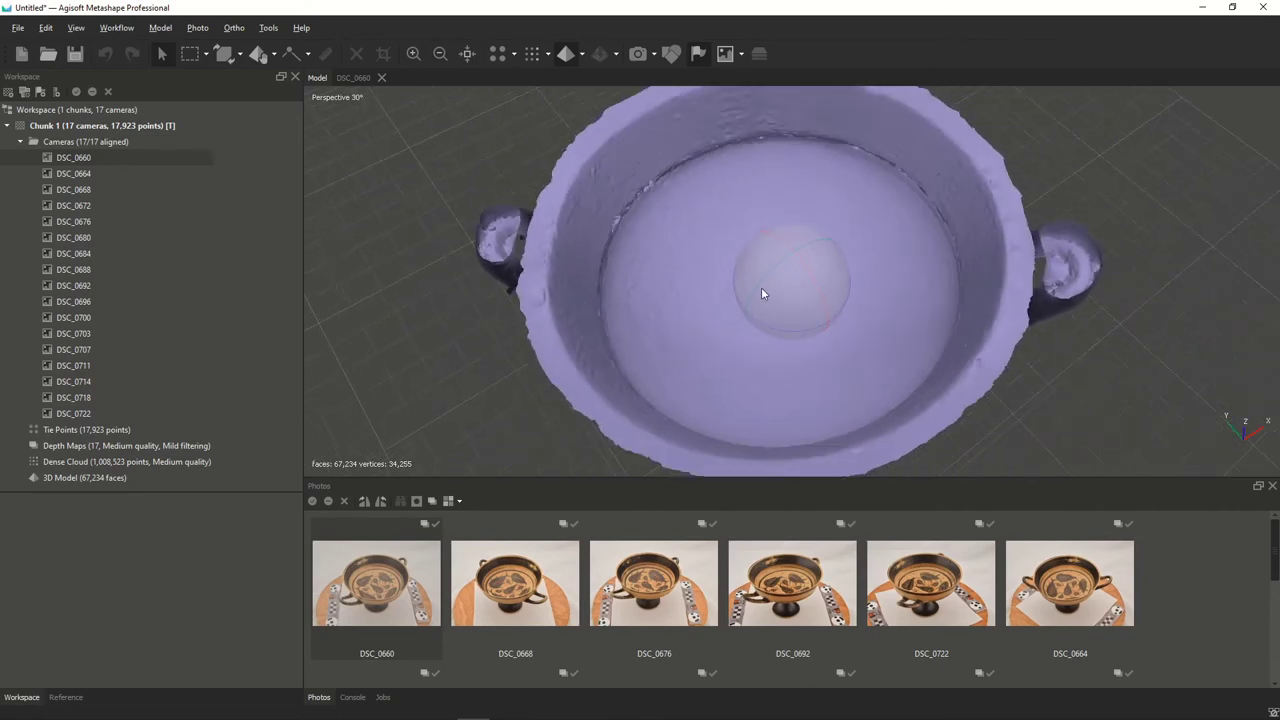
right_click_drag(746, 266, 842, 259)
mouse_move(765, 261)
left_mouse_down()
mouse_move(789, 266)
mouse_move(731, 283)
mouse_move(698, 270)
mouse_move(794, 269)
mouse_move(784, 259)
mouse_move(764, 258)
mouse_move(831, 288)
mouse_move(759, 292)
mouse_move(782, 287)
mouse_move(789, 251)
mouse_move(825, 285)
mouse_move(780, 295)
mouse_move(786, 281)
mouse_move(824, 292)
mouse_move(671, 264)
mouse_move(600, 180)
left_mouse_up()
scroll(697, 264, "up", 3)
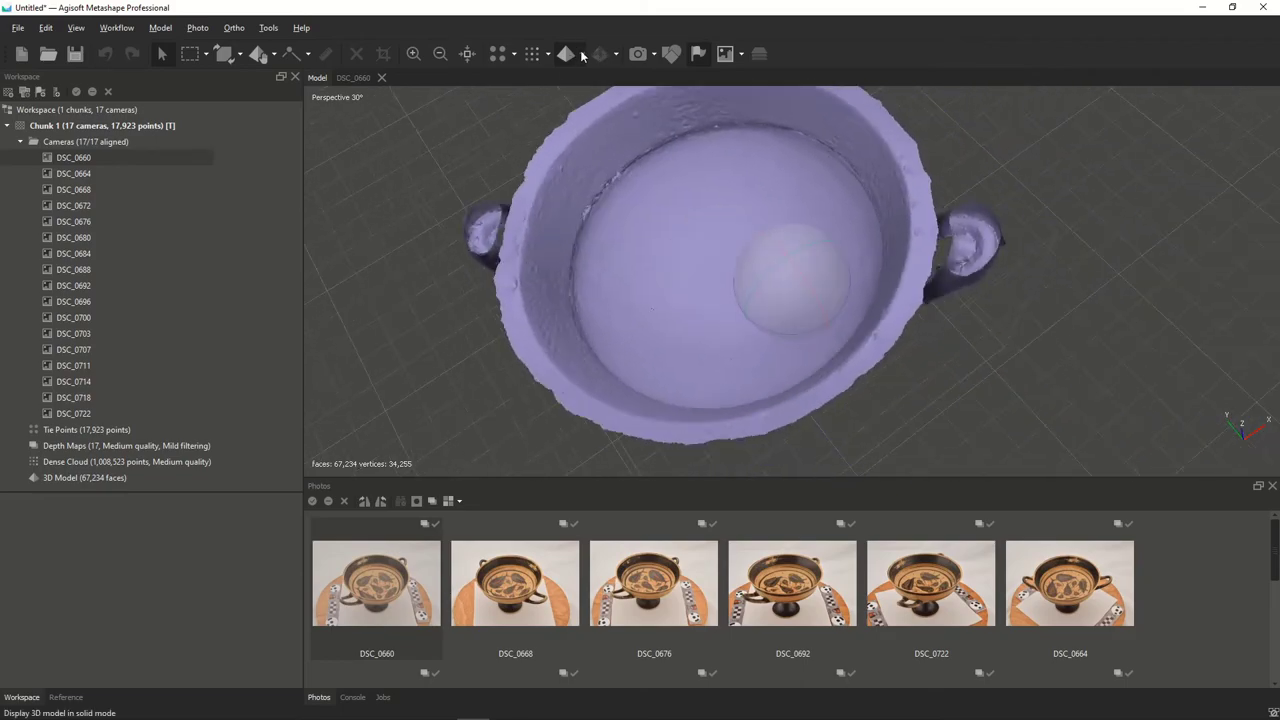
left_click(582, 54)
left_click(588, 111)
scroll(809, 239, "up", 5)
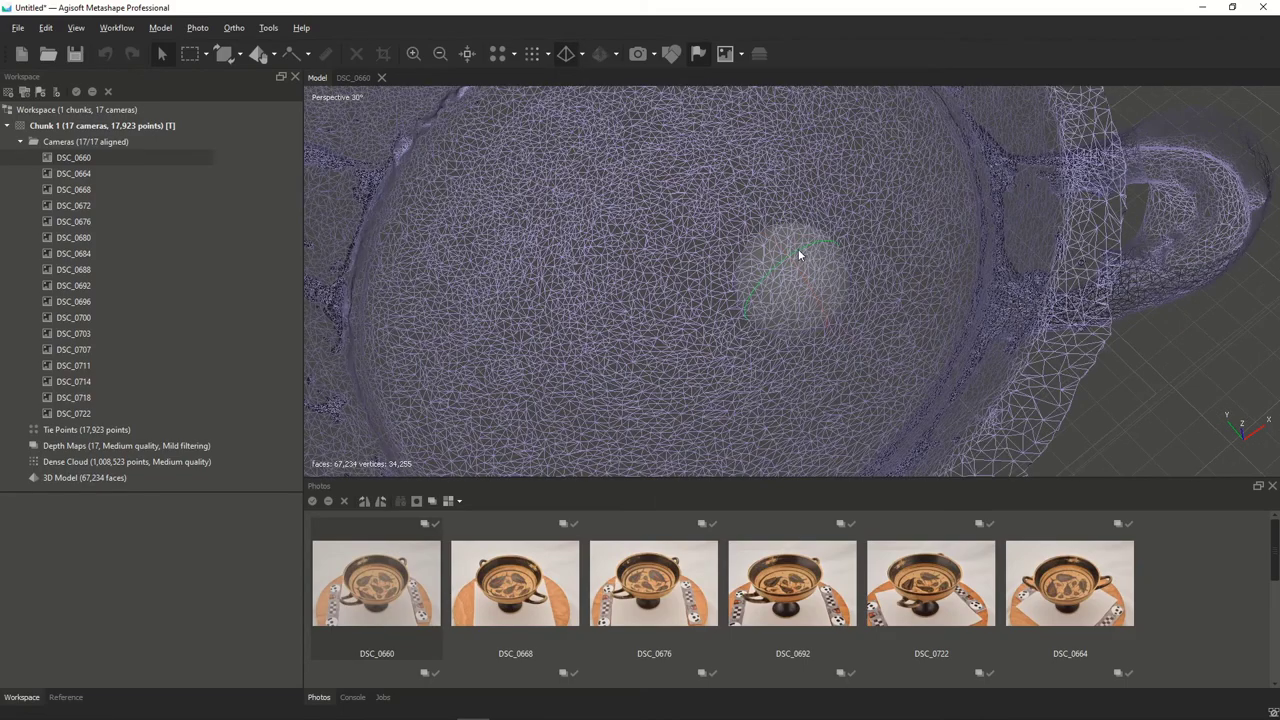
left_click_drag(798, 249, 814, 288)
scroll(784, 252, "down", 5)
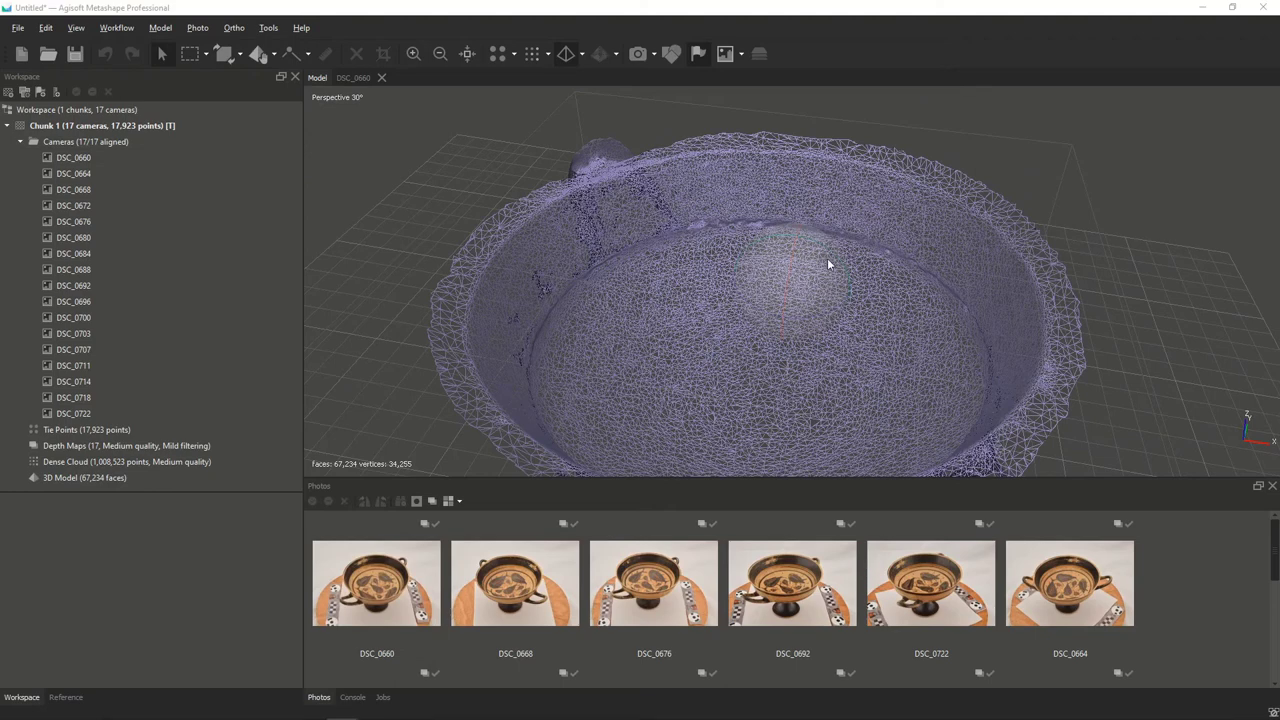
left_click_drag(831, 268, 790, 270)
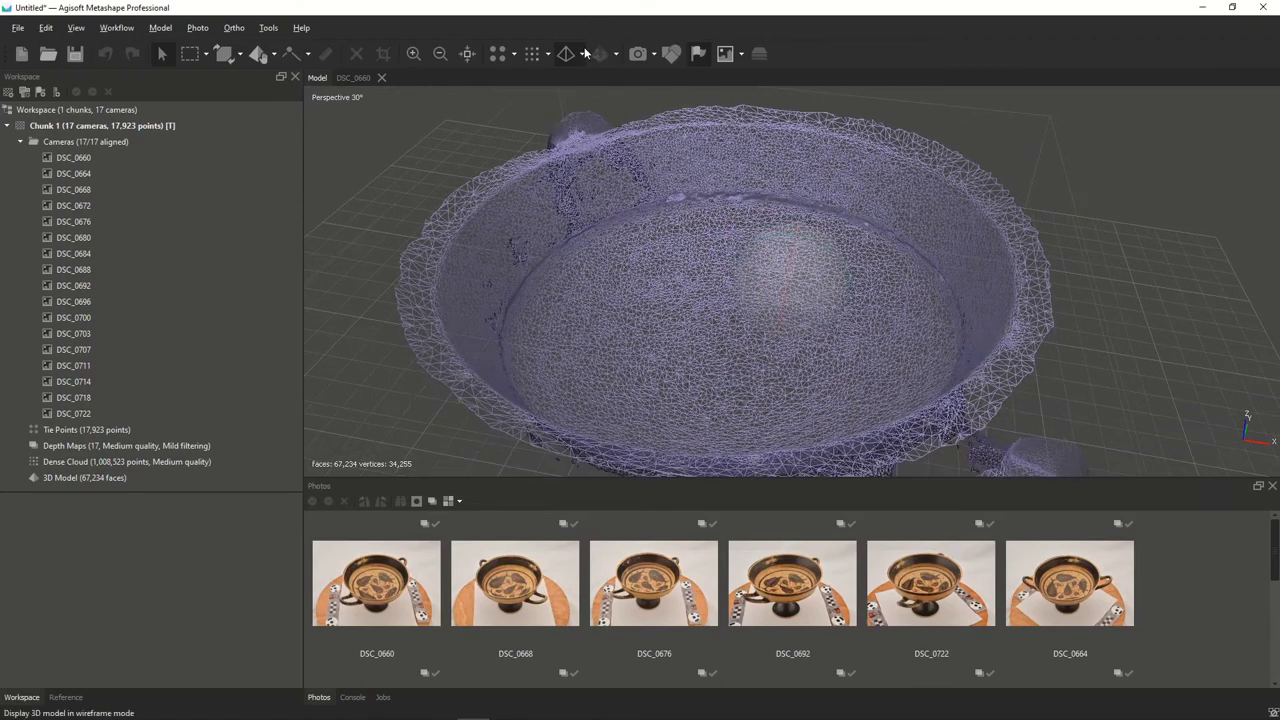
left_click(586, 53)
left_click(580, 108)
left_click_drag(708, 200, 780, 264)
scroll(755, 290, "up", 5)
scroll(814, 271, "down", 3)
scroll(854, 238, "down", 2)
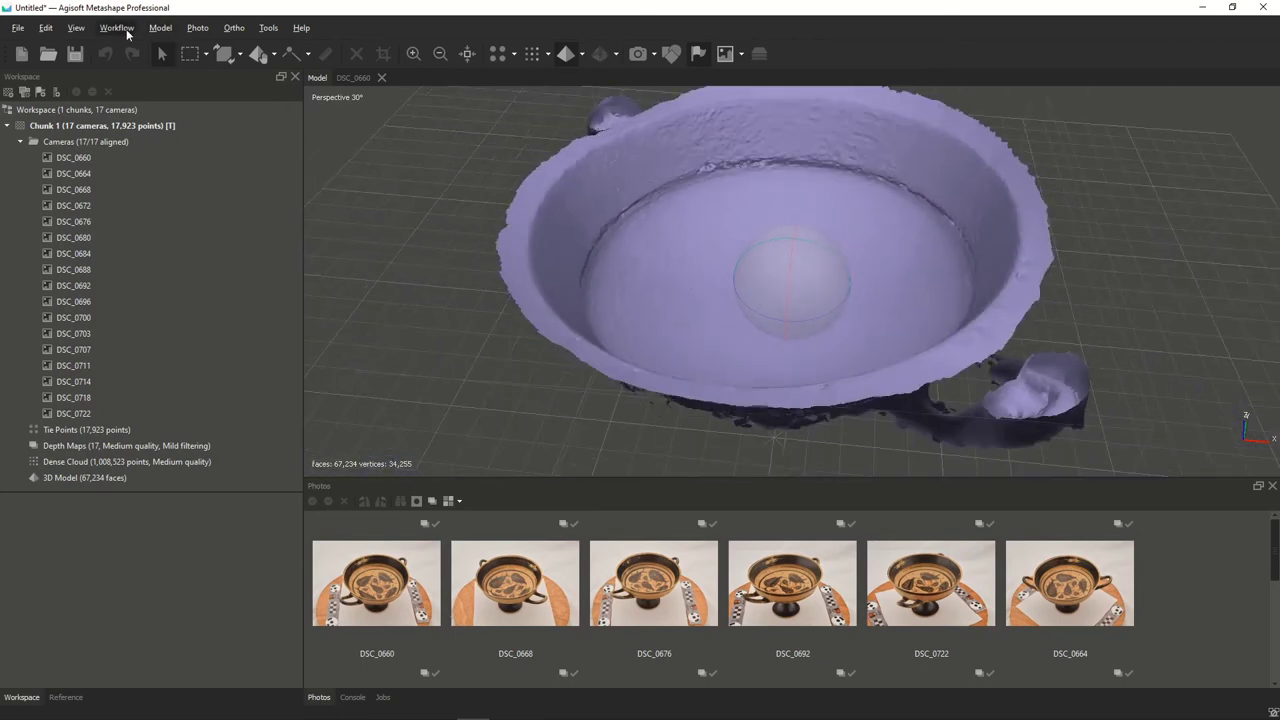
left_click_drag(758, 271, 743, 323)
left_click_drag(782, 285, 777, 280)
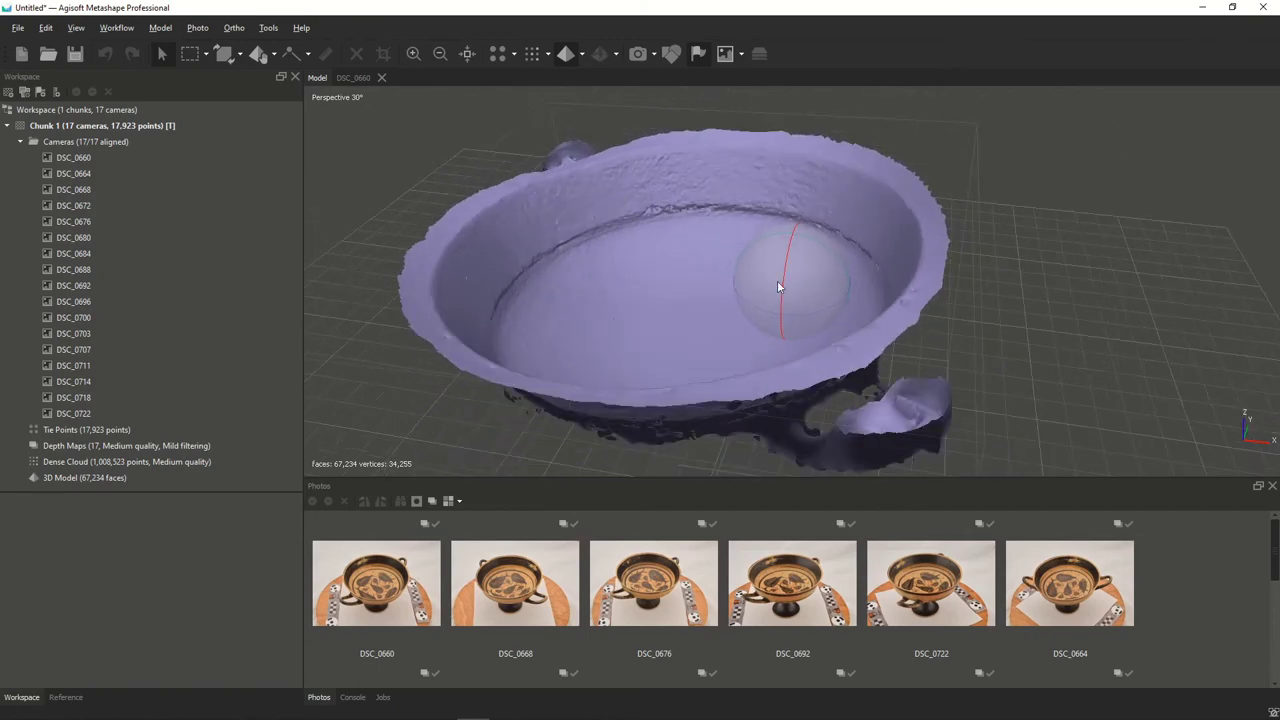
left_click(116, 27)
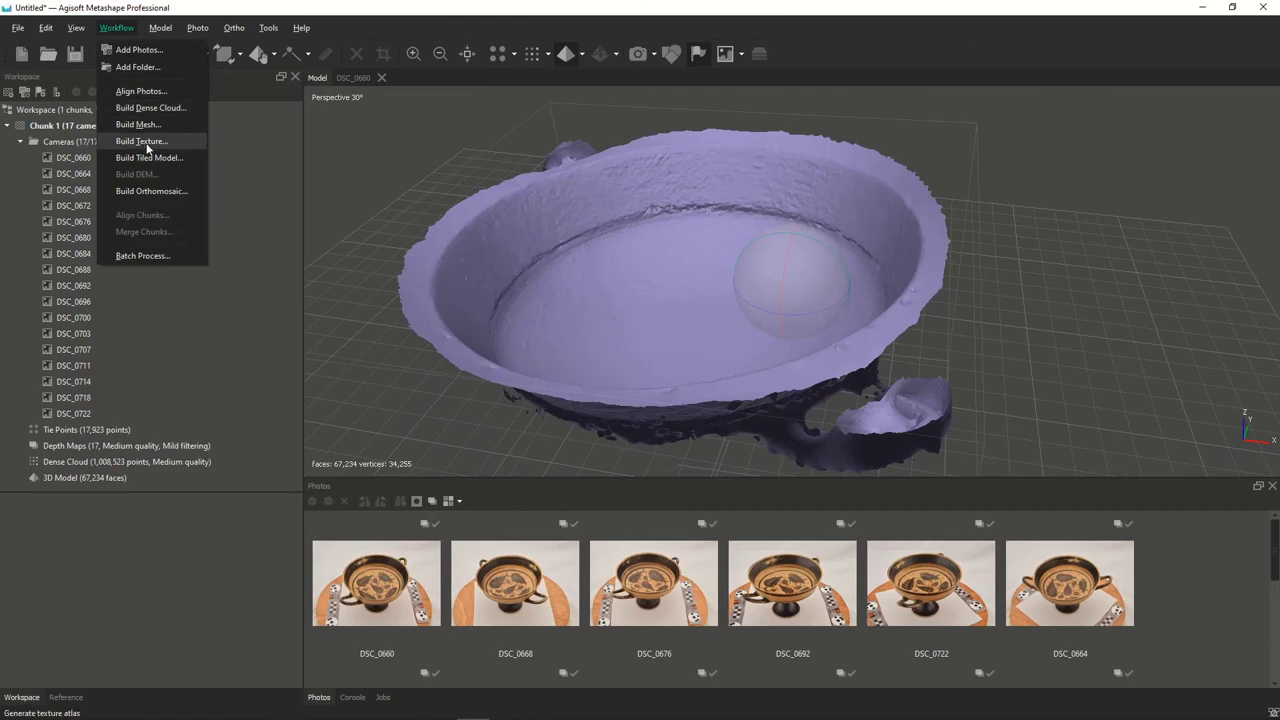
Step: Set Build Texture to one 2048-pixel texture, keeping Generic mapping and Mosaic blending
left_click(146, 142)
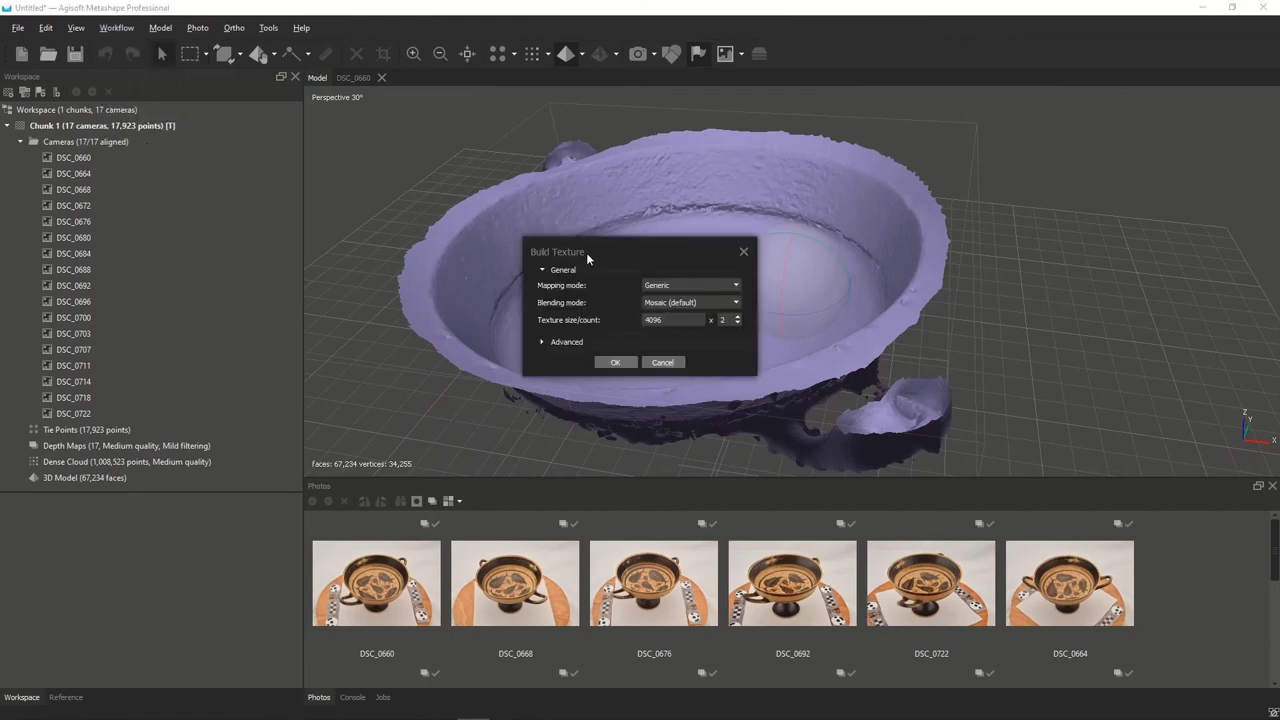
double_click(670, 320)
type("2048")
left_click(737, 323)
left_click(686, 320)
Step: Build the texture, inspect the textured bowl rim, then switch back to Solid shading
left_click(616, 364)
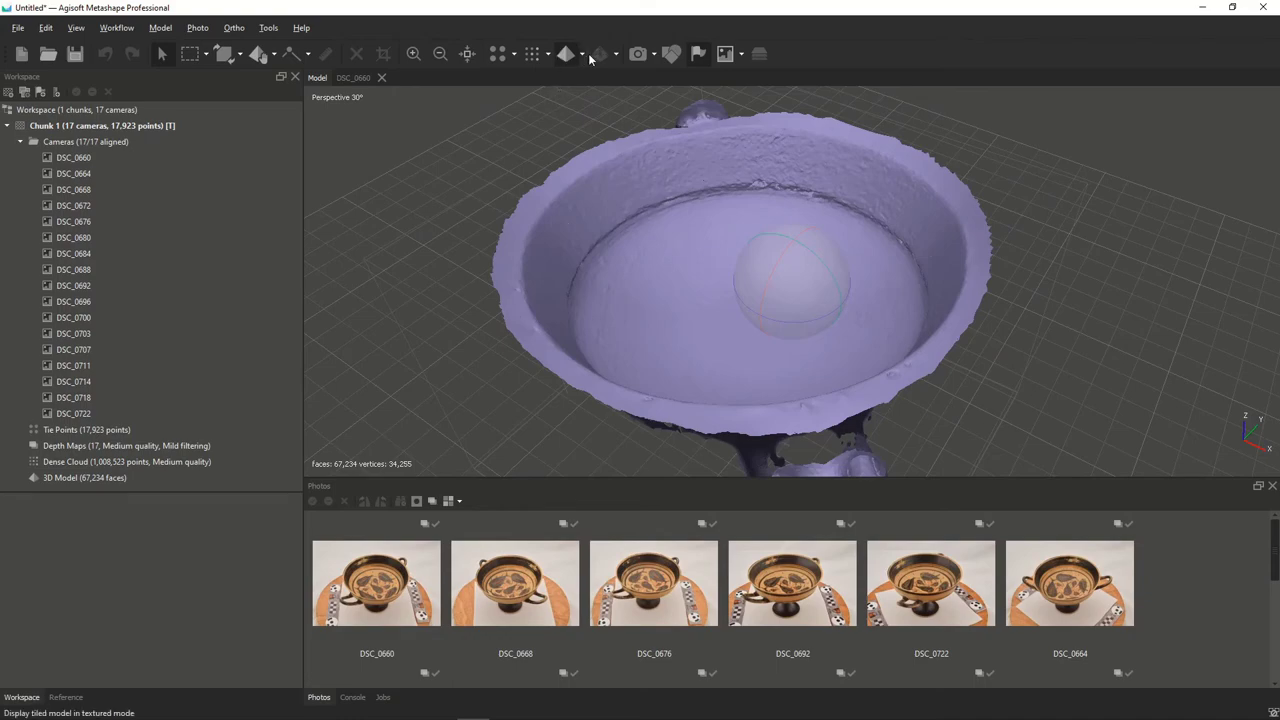
left_click(582, 54)
left_click(588, 129)
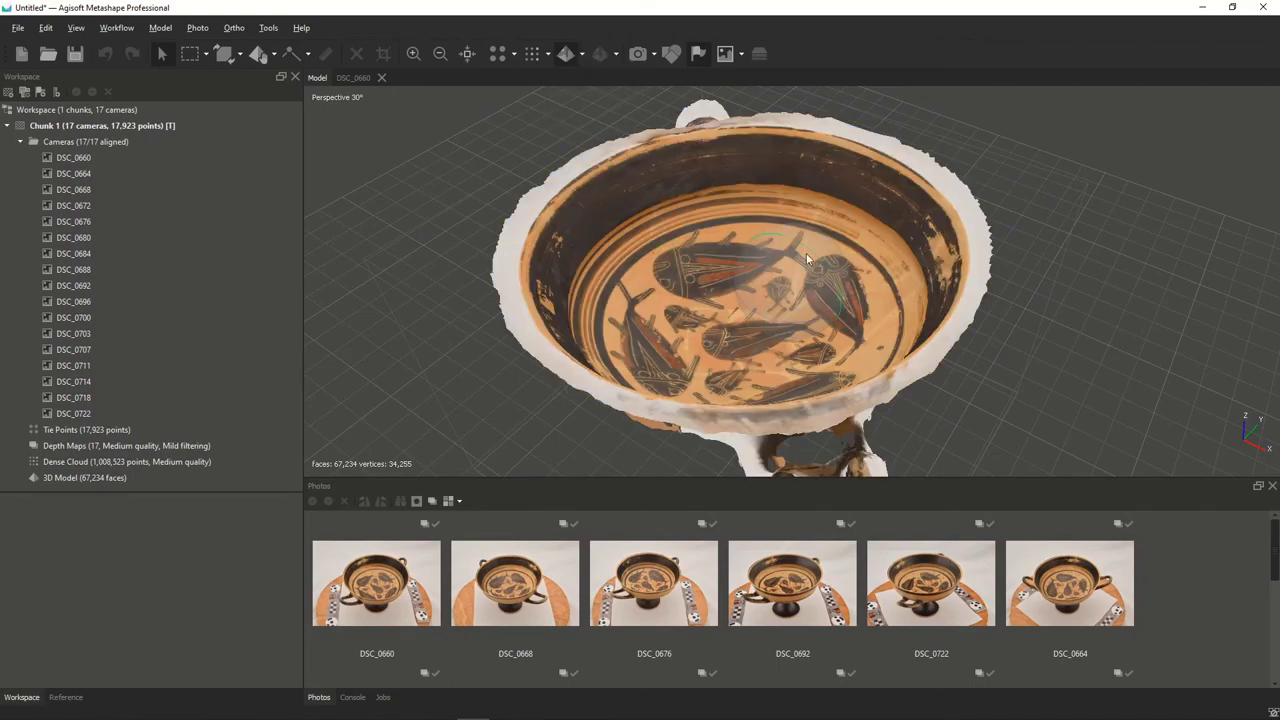
scroll(801, 335, "up", 10)
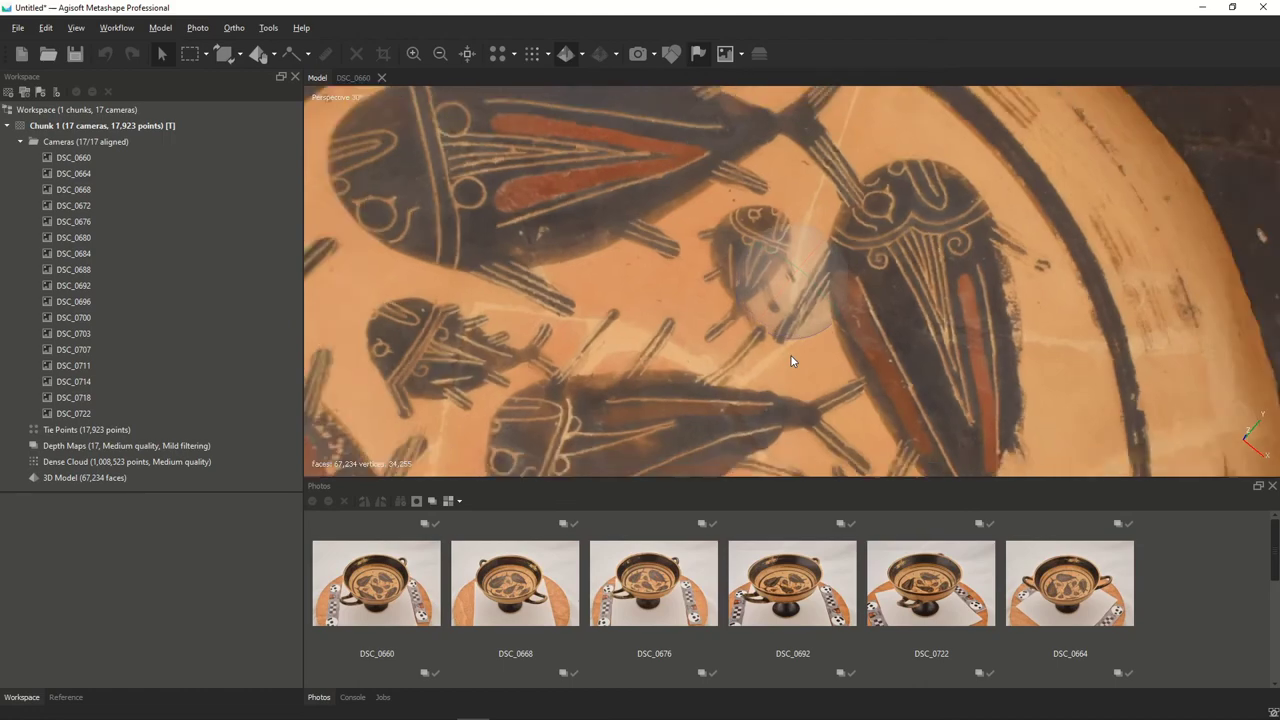
left_click_drag(791, 360, 798, 272)
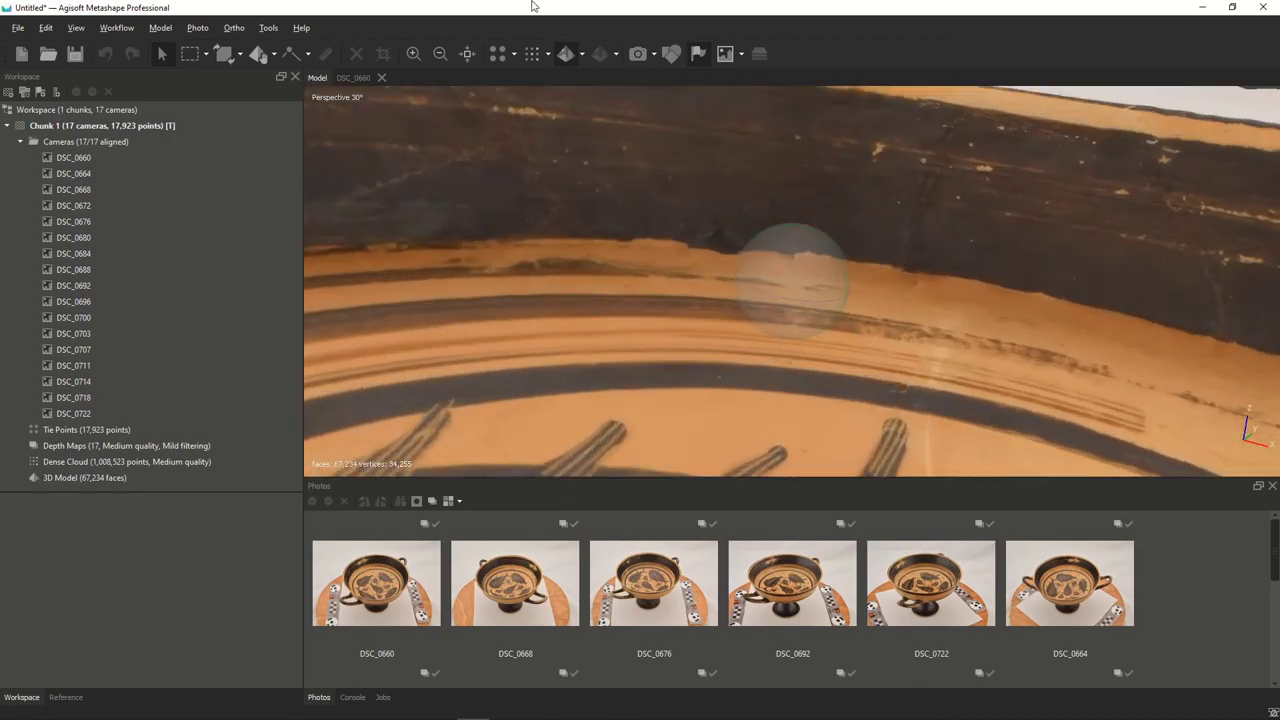
left_click(583, 56)
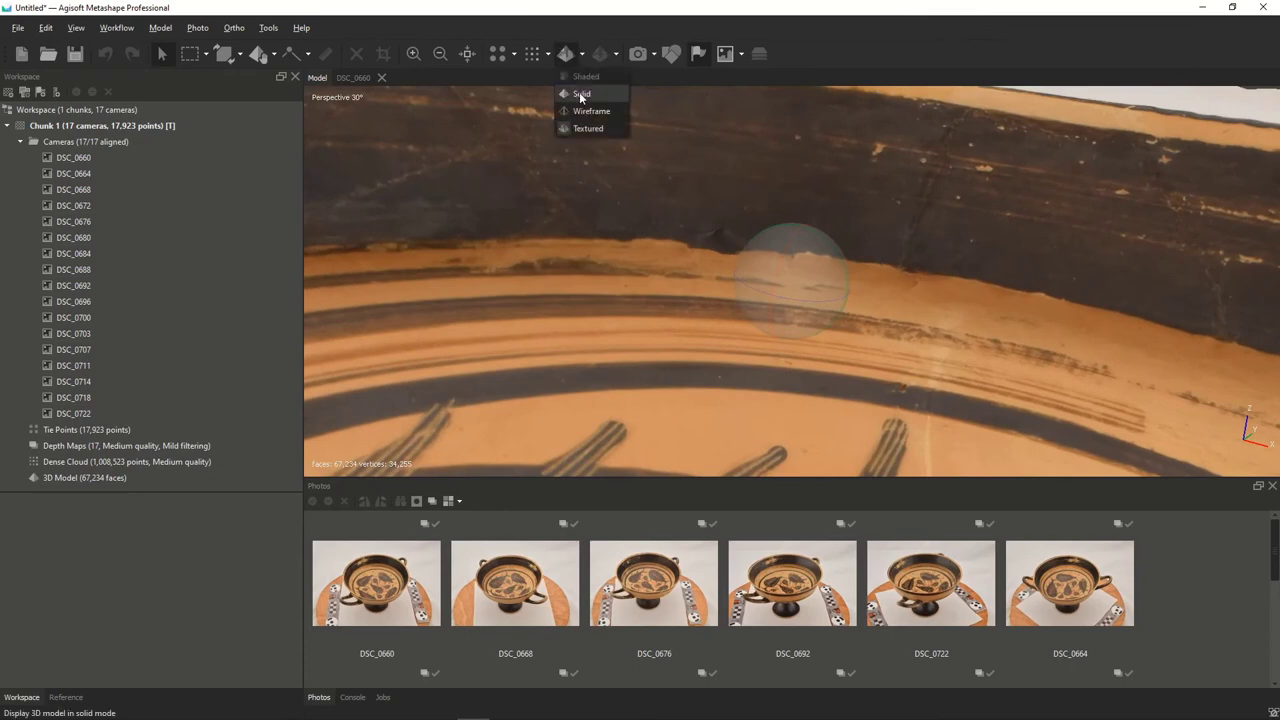
left_click(585, 94)
scroll(813, 270, "down", 3)
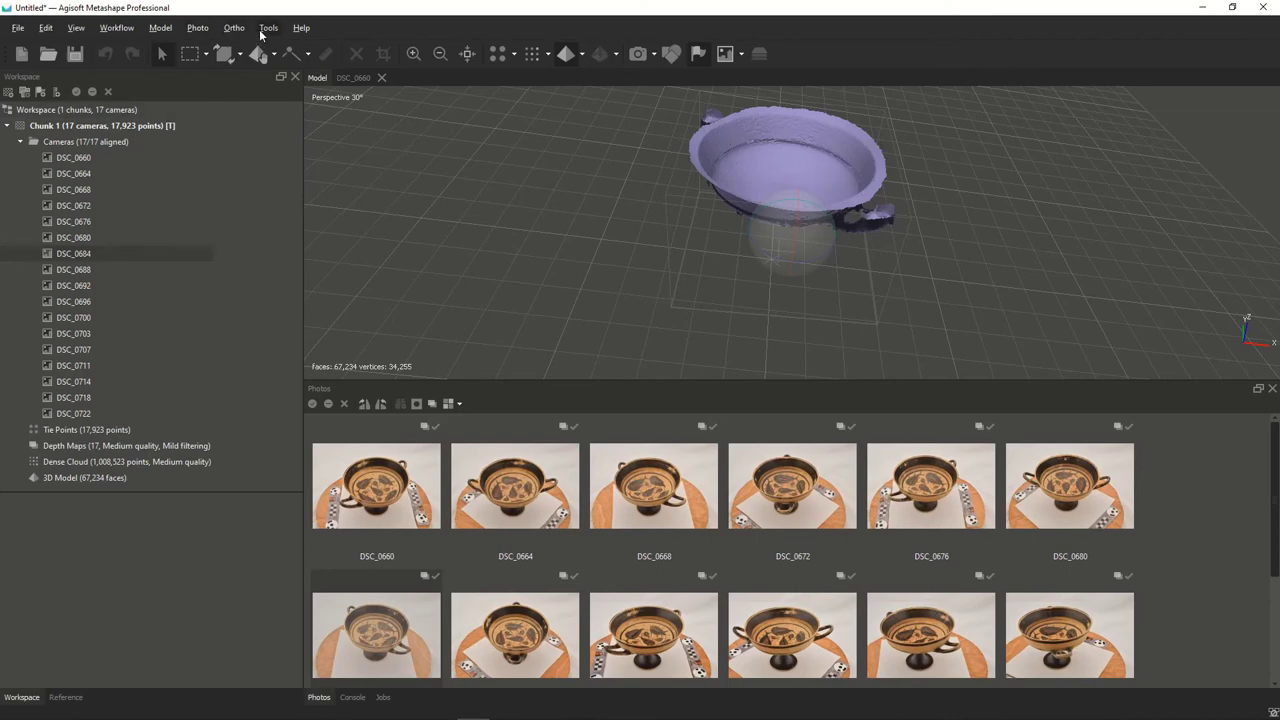
Step: Reposition the bowl in view and display the model in Textured mode
left_click_drag(840, 180, 745, 247)
left_click_drag(810, 278, 809, 240)
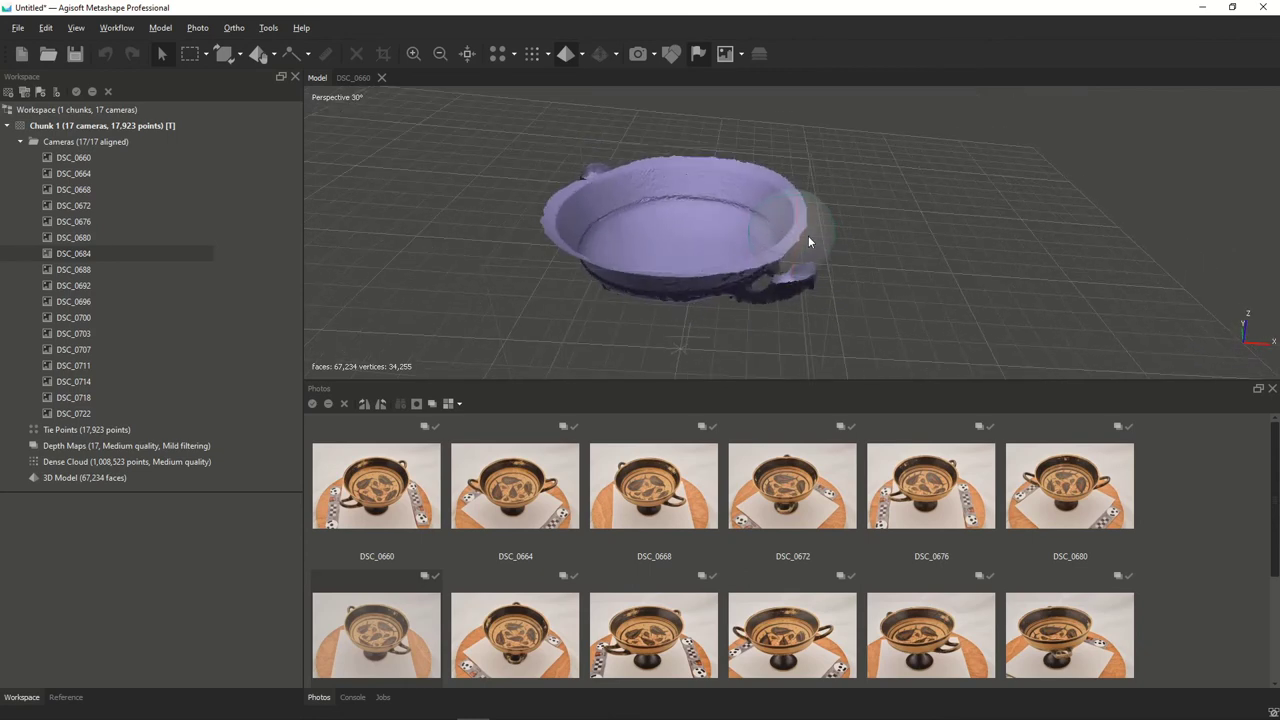
left_click(577, 54)
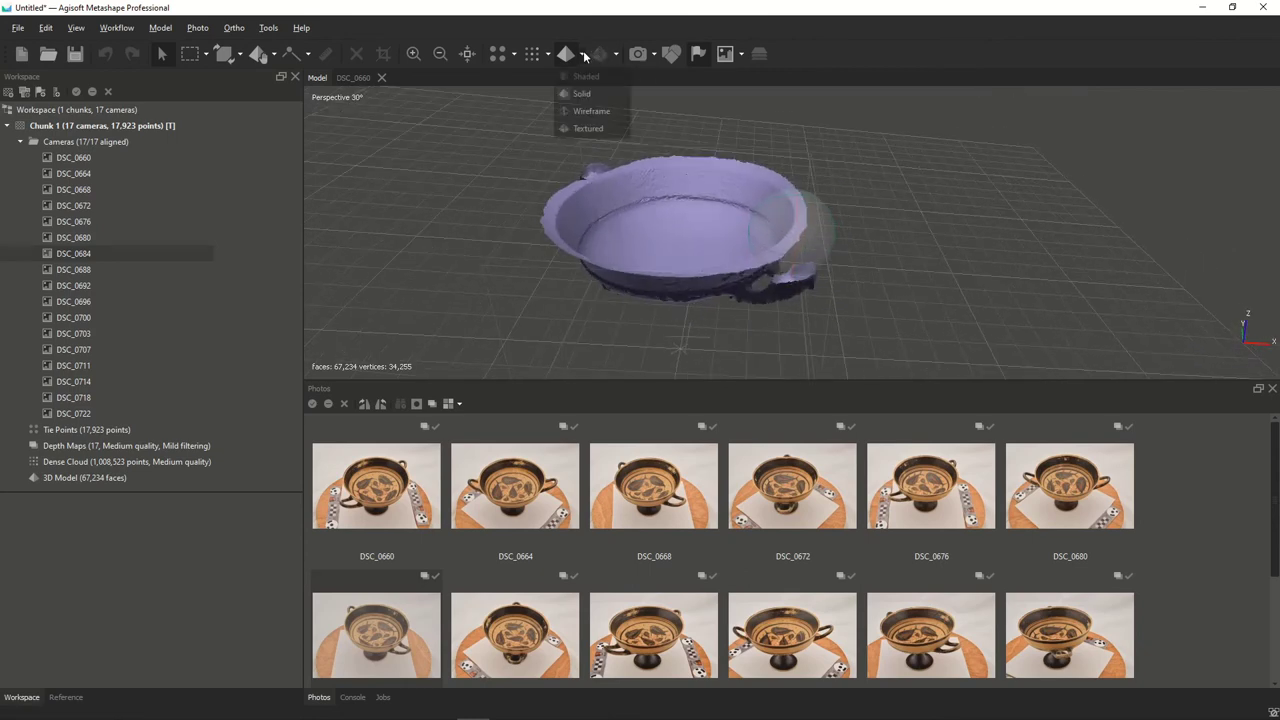
left_click(588, 128)
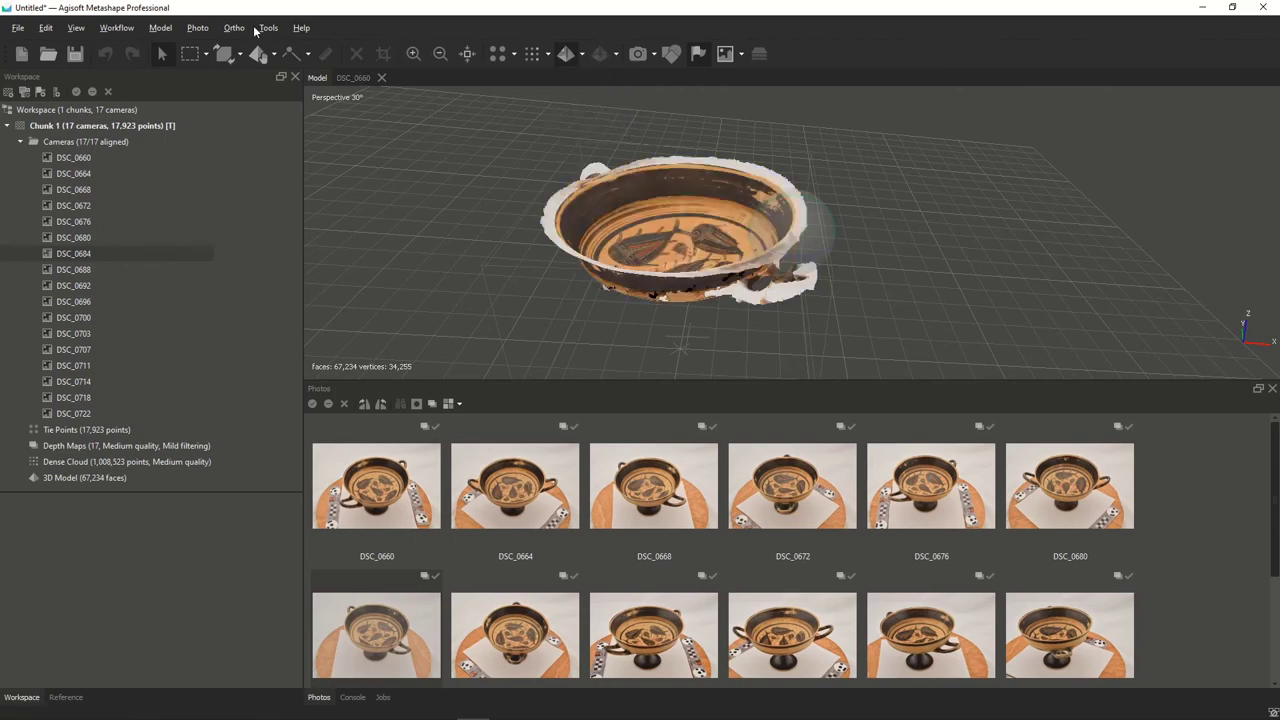
Step: Zoom in on the 15 cm target in photo DSC_0664, then return to the Model view
double_click(515, 486)
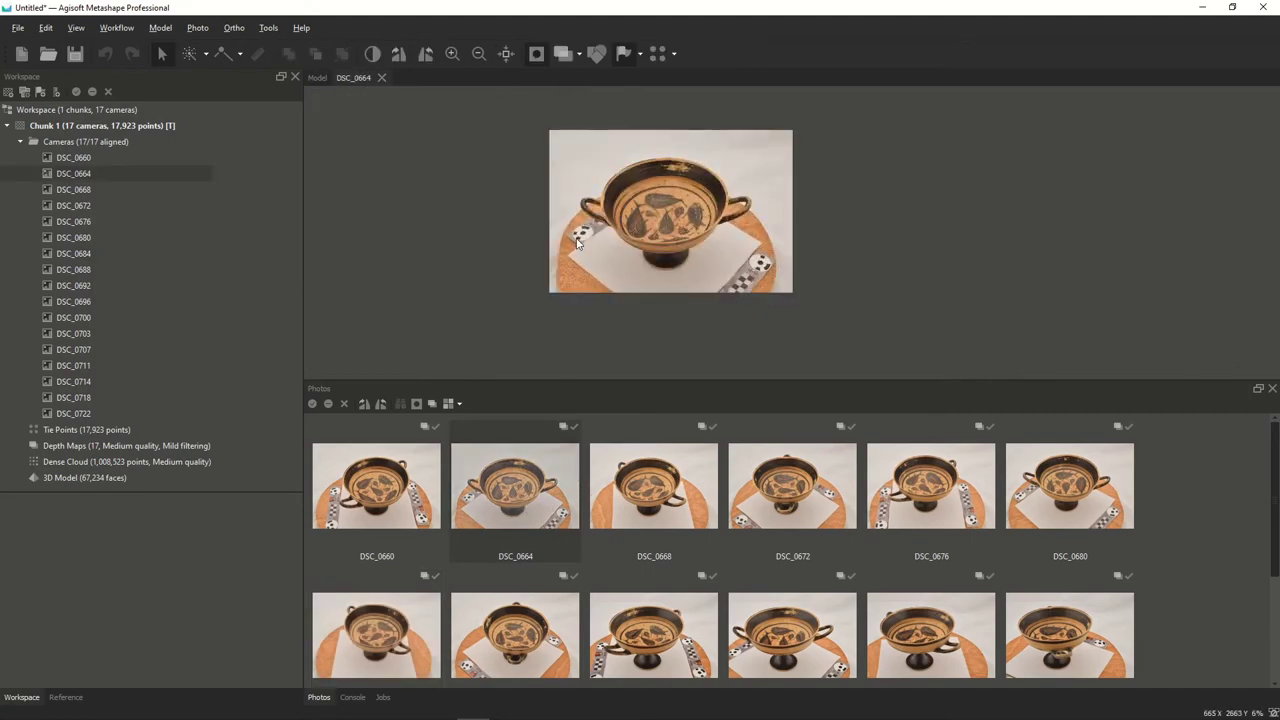
scroll(578, 242, "up", 3)
scroll(578, 242, "down", 4)
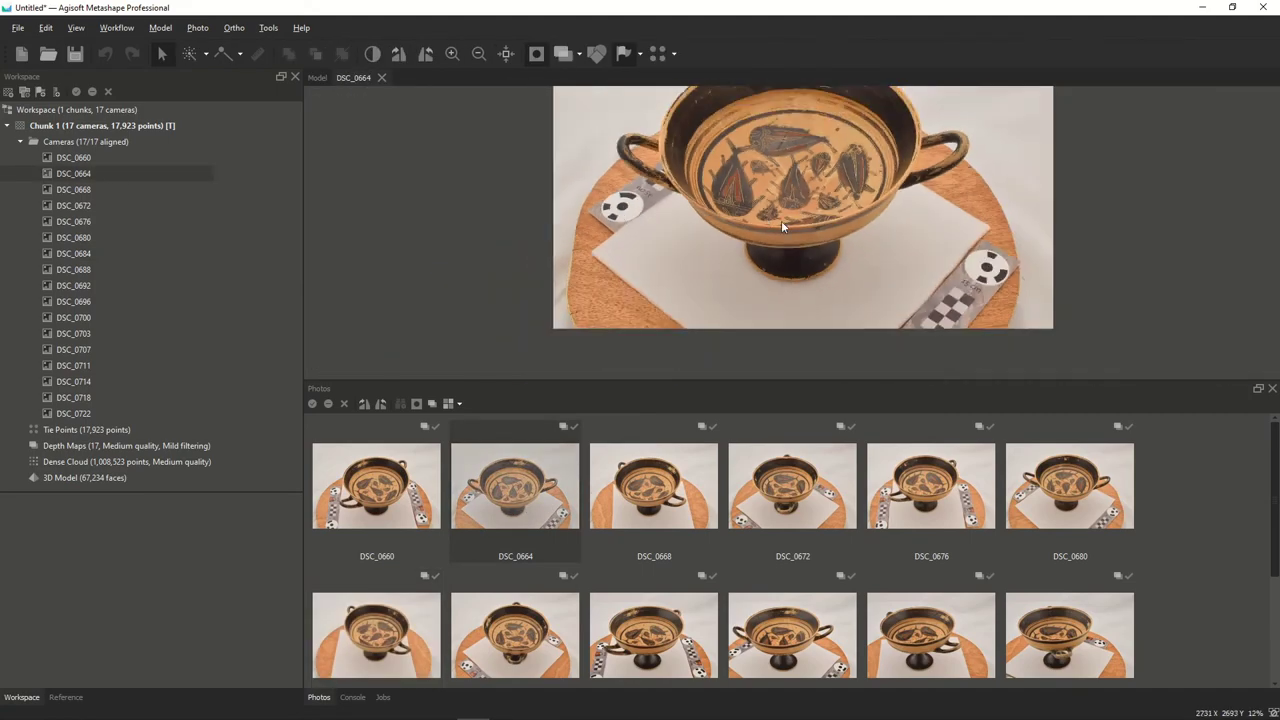
scroll(765, 266, "up", 4)
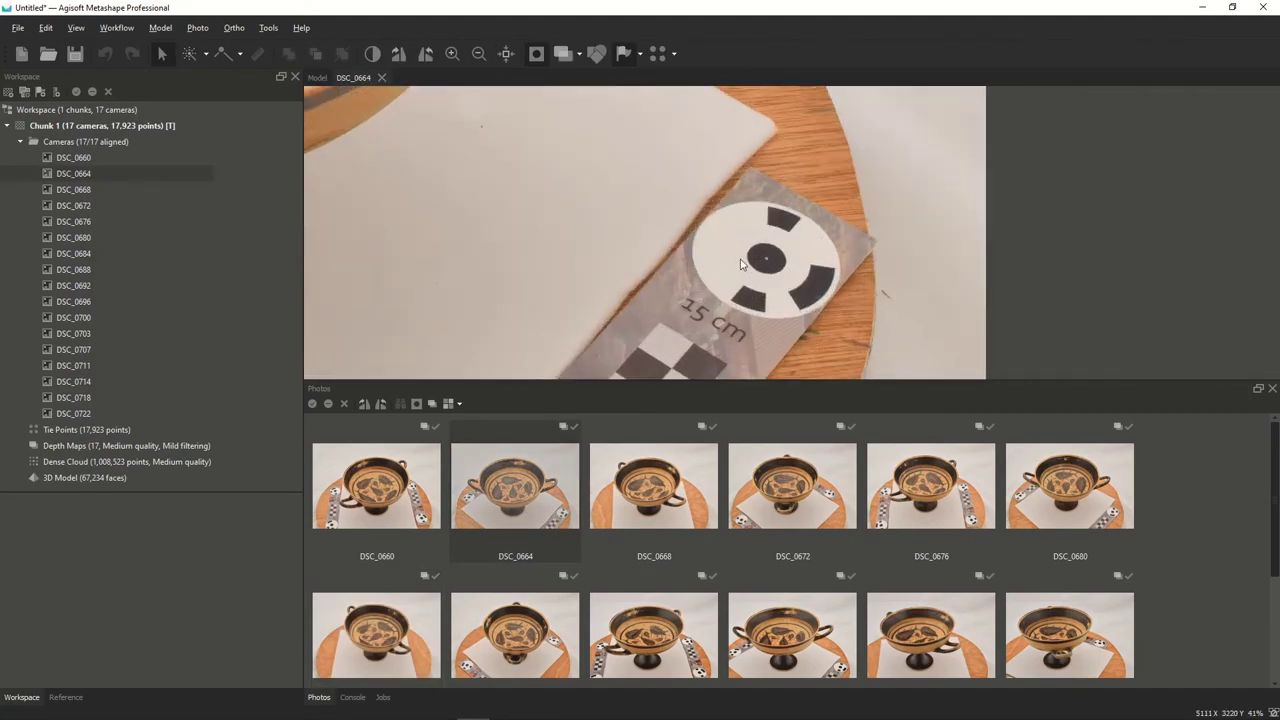
scroll(744, 298, "down", 4)
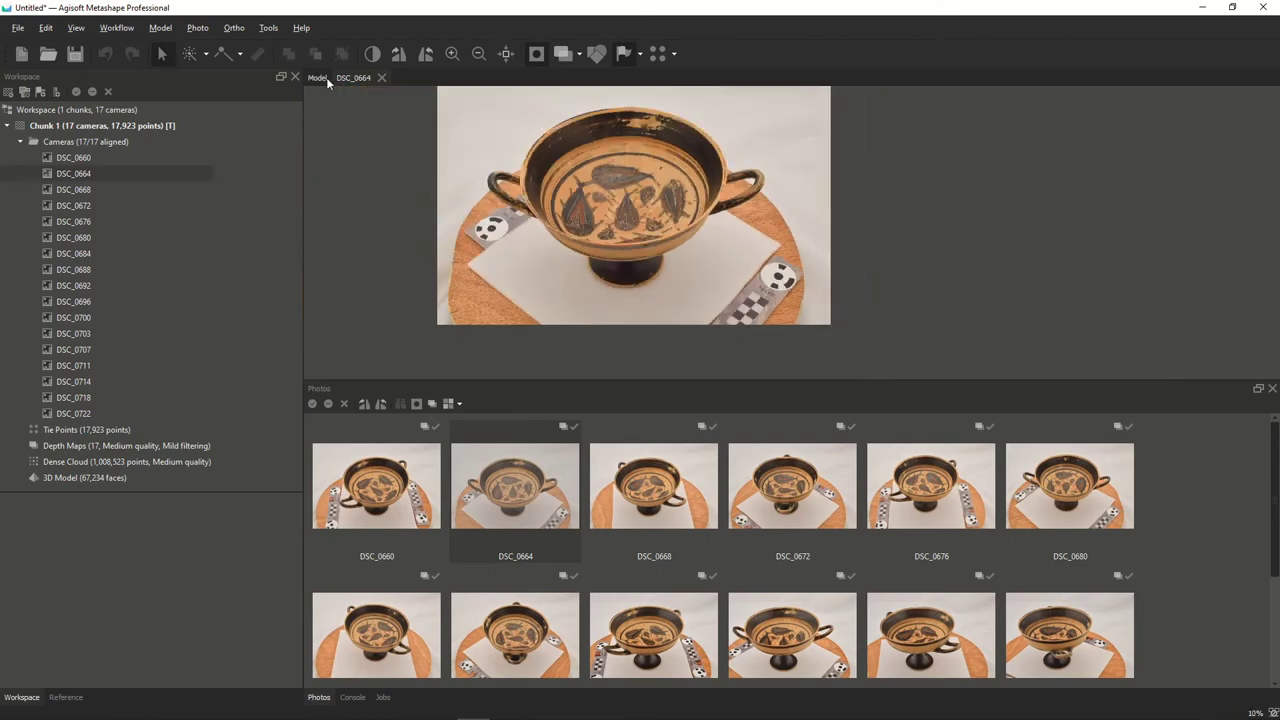
left_click(317, 77)
Step: Detect Circular 12 bit coded markers with tolerance 49
left_click(268, 27)
mouse_move(300, 49)
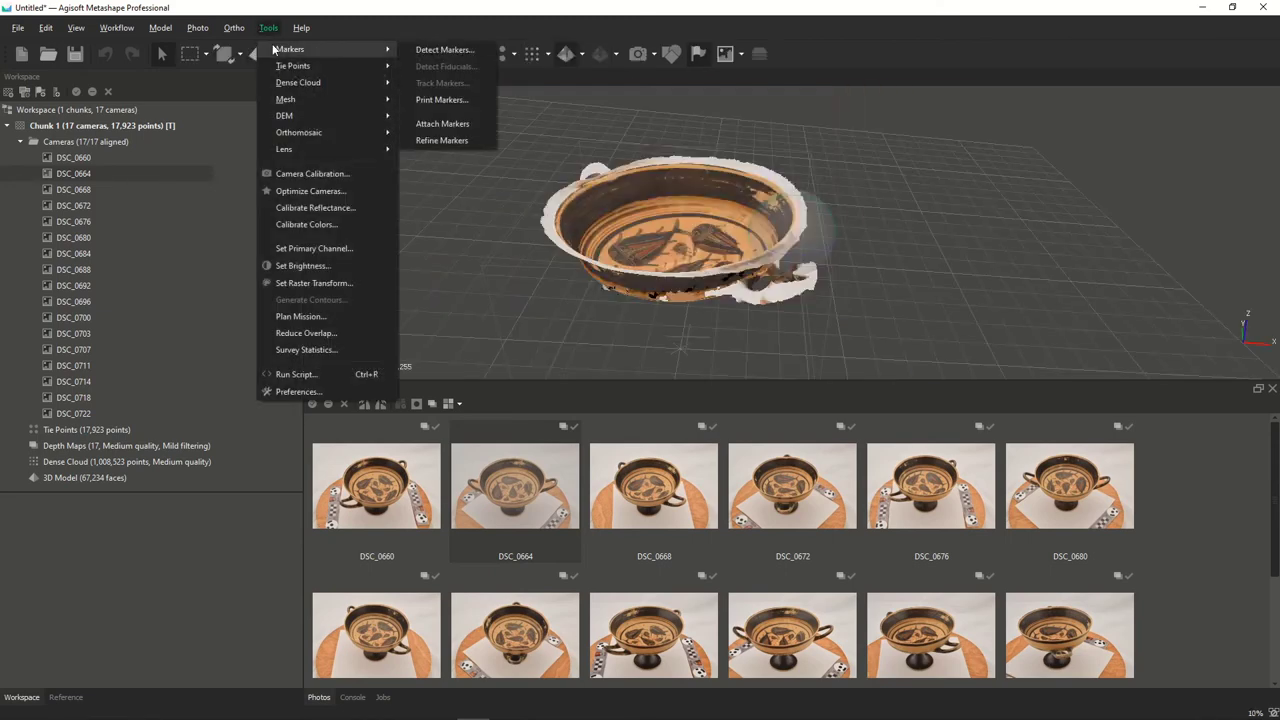
left_click(433, 51)
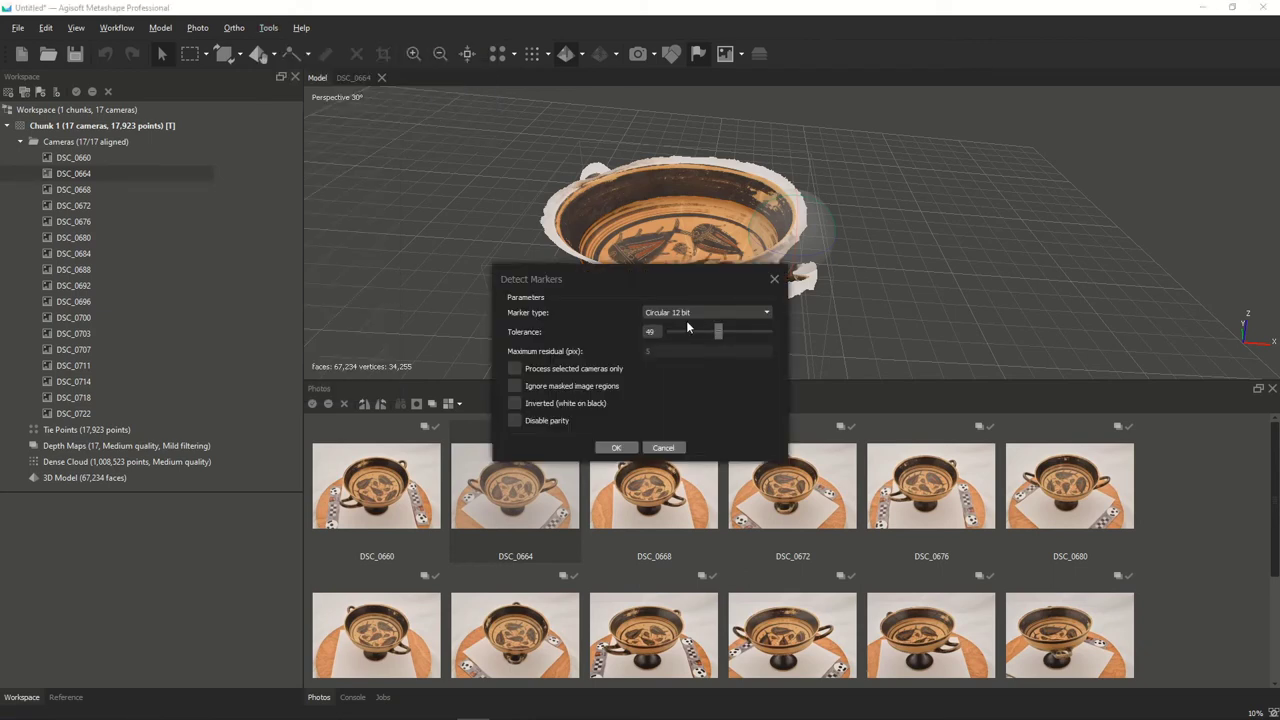
left_click(616, 447)
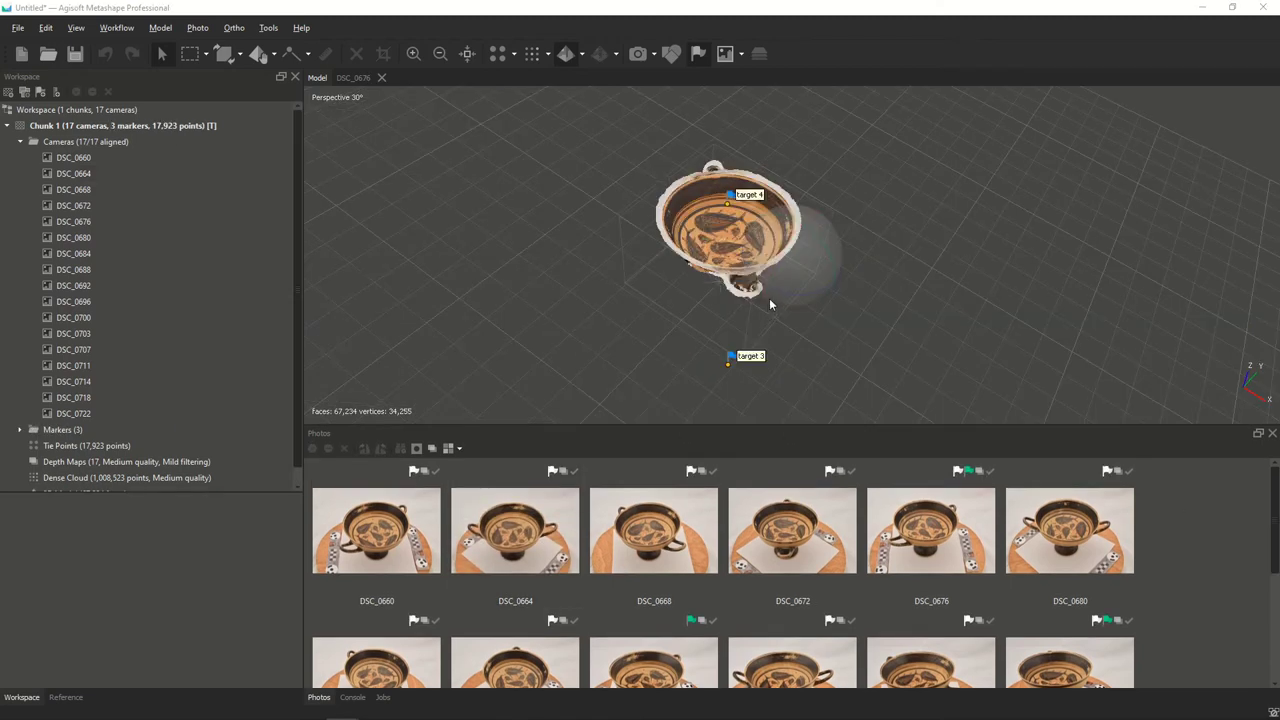
Step: Check marker placement in photo DSC_0676 and recentre target 3 on its dot
left_click_drag(768, 308, 770, 250)
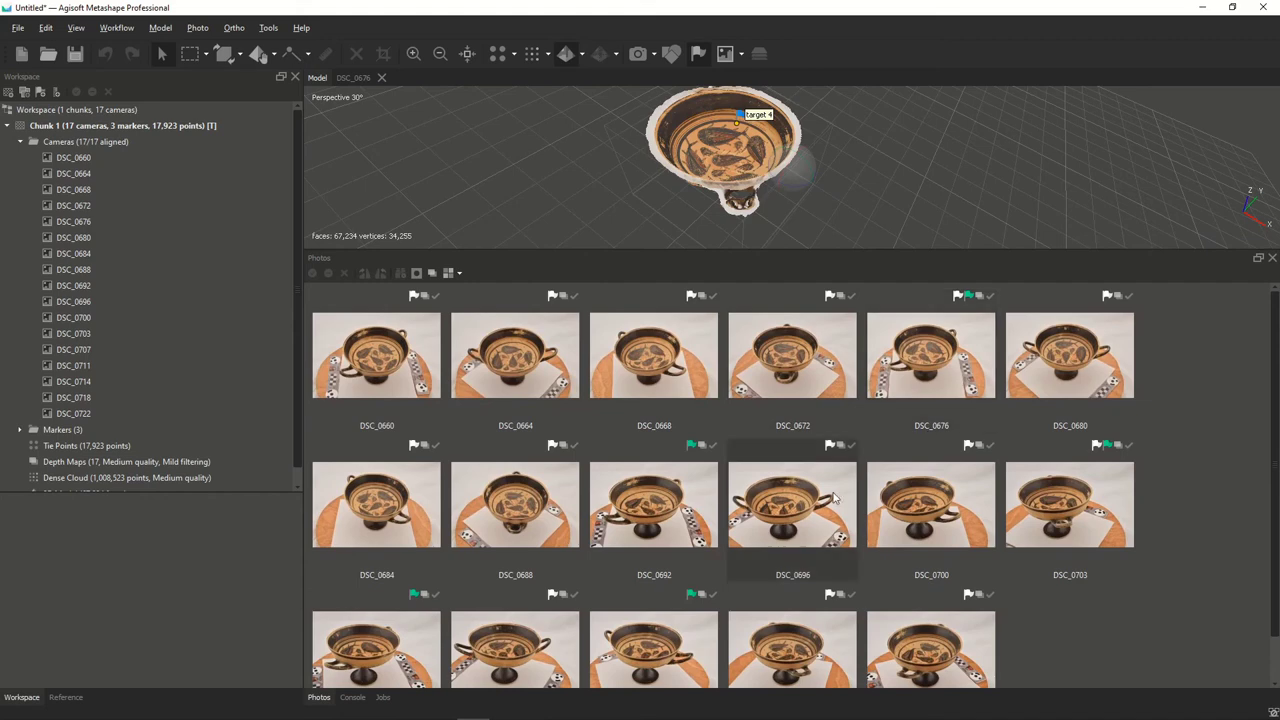
double_click(963, 302)
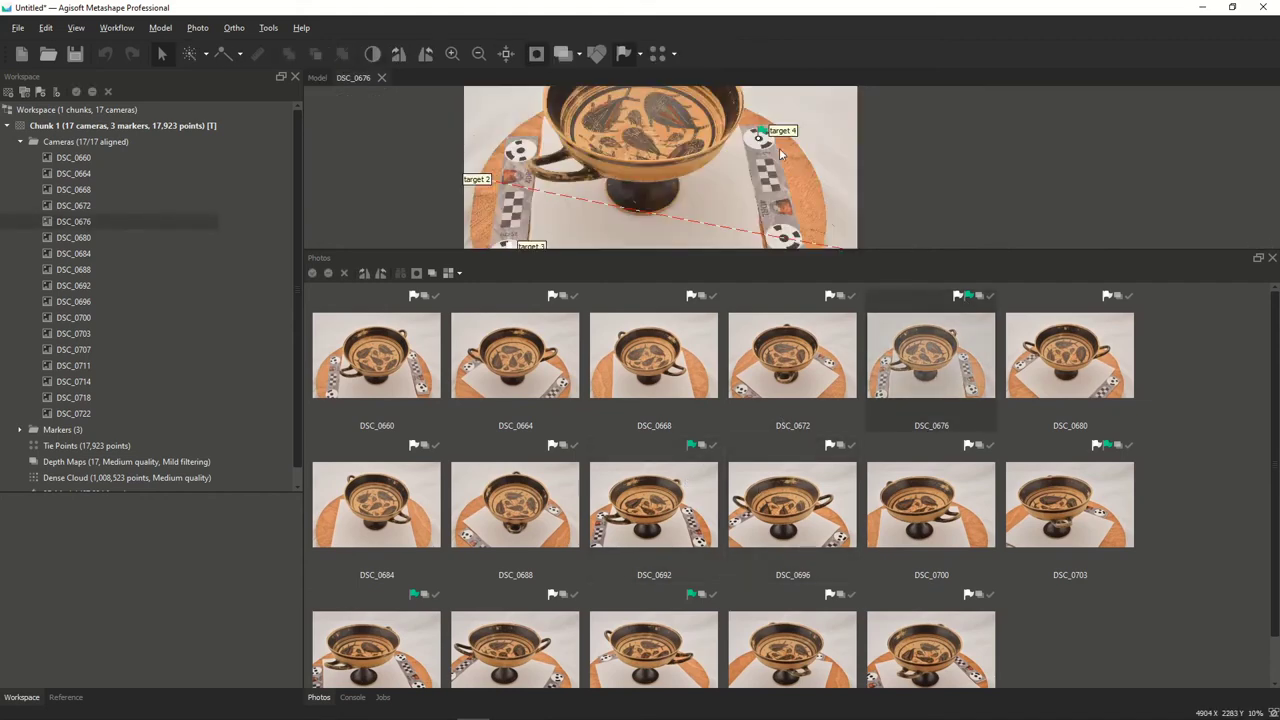
scroll(759, 140, "up", 10)
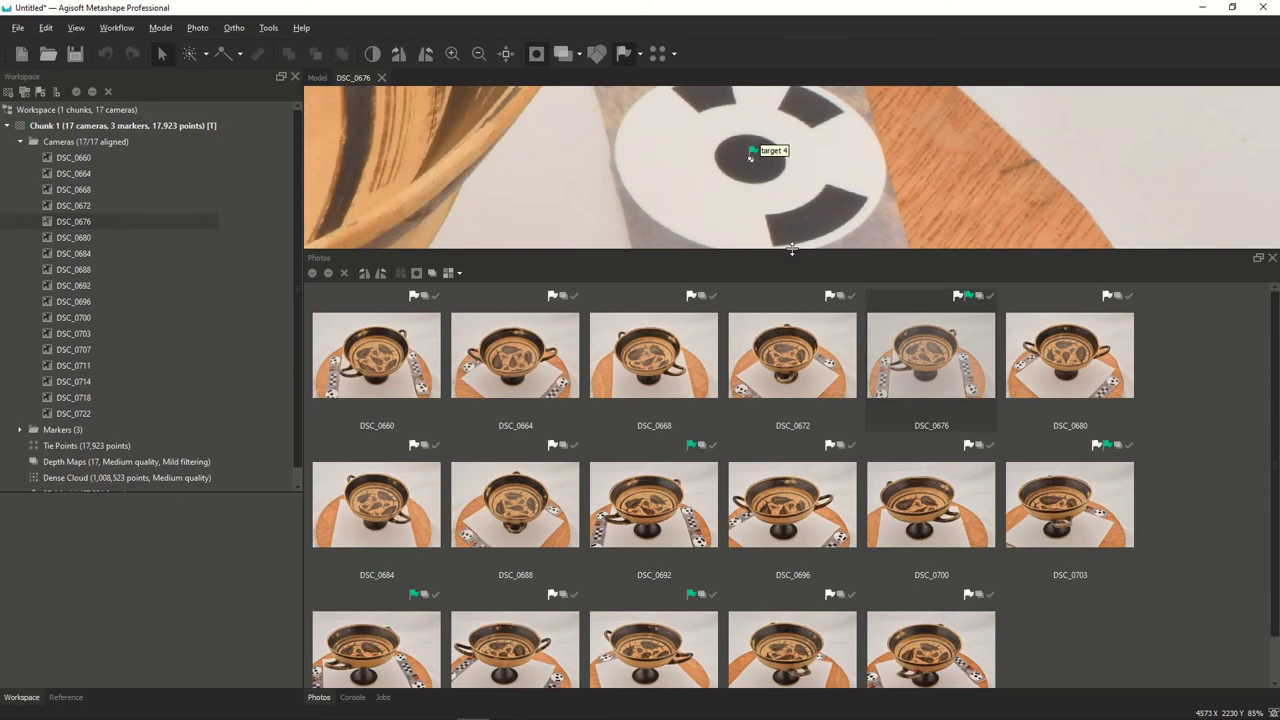
left_click_drag(793, 258, 800, 488)
scroll(757, 370, "down", 5)
scroll(758, 370, "down", 3)
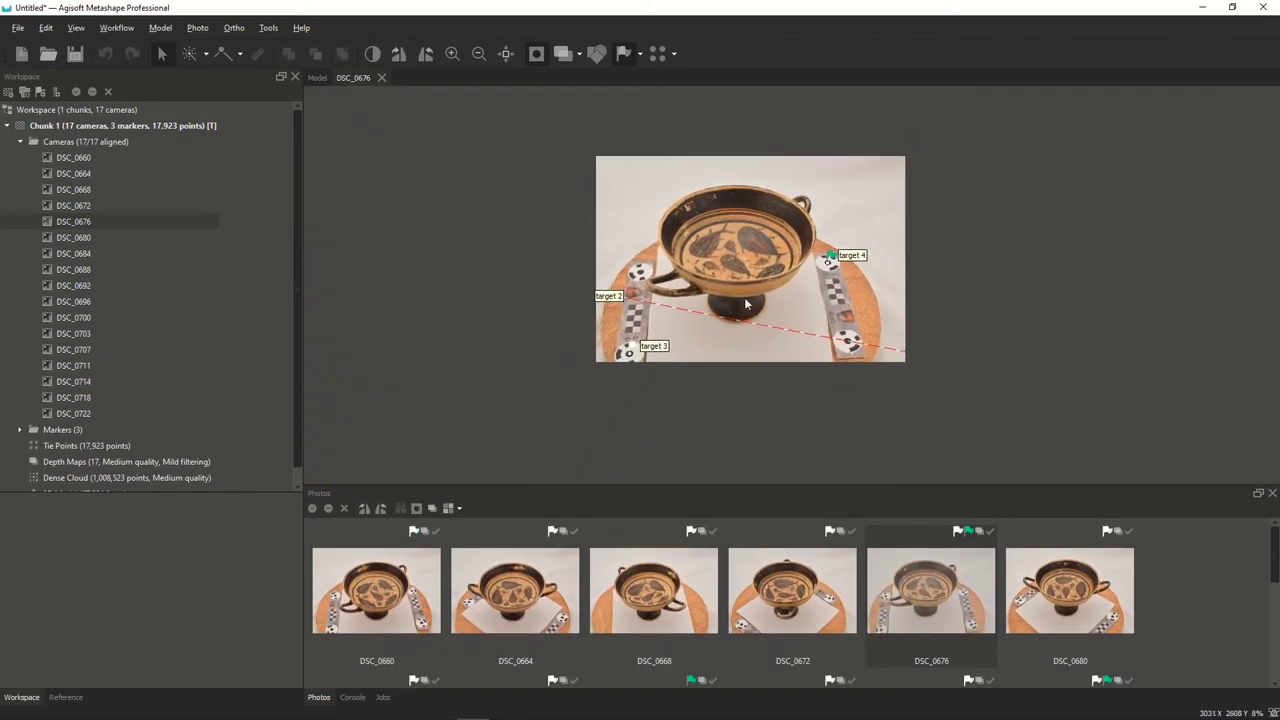
scroll(622, 362, "up", 6)
scroll(638, 342, "up", 3)
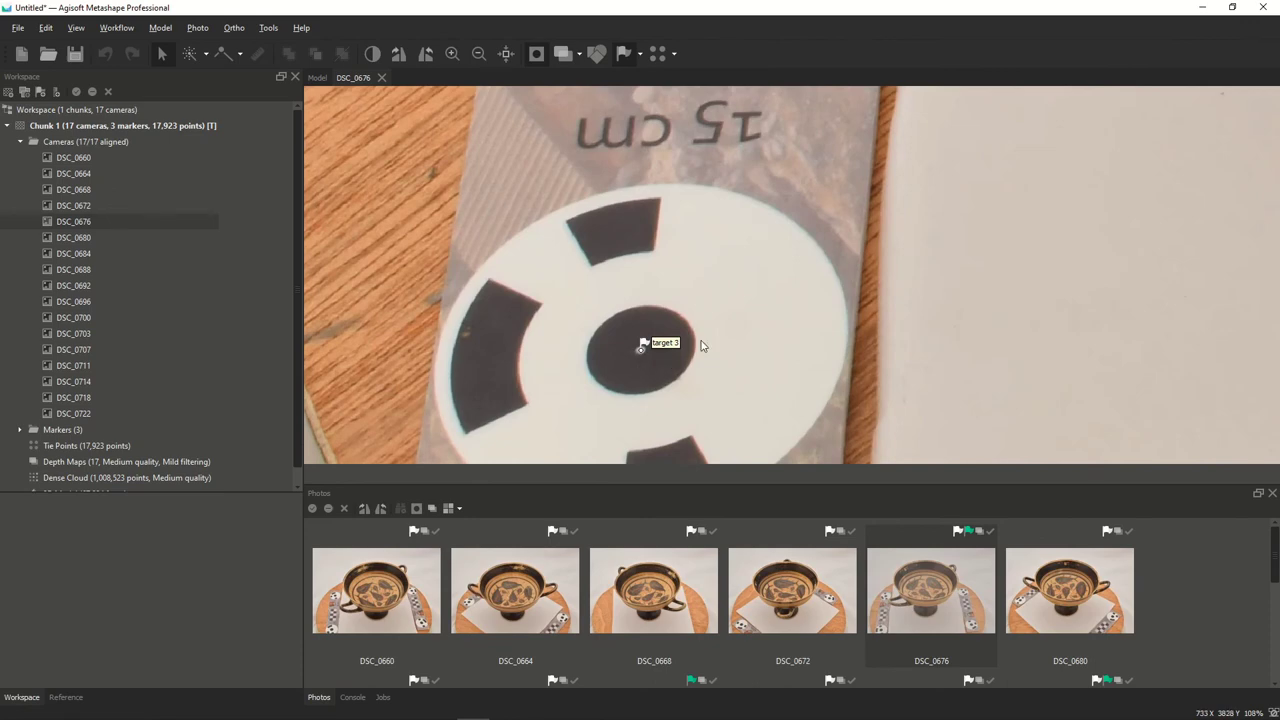
scroll(705, 345, "down", 5)
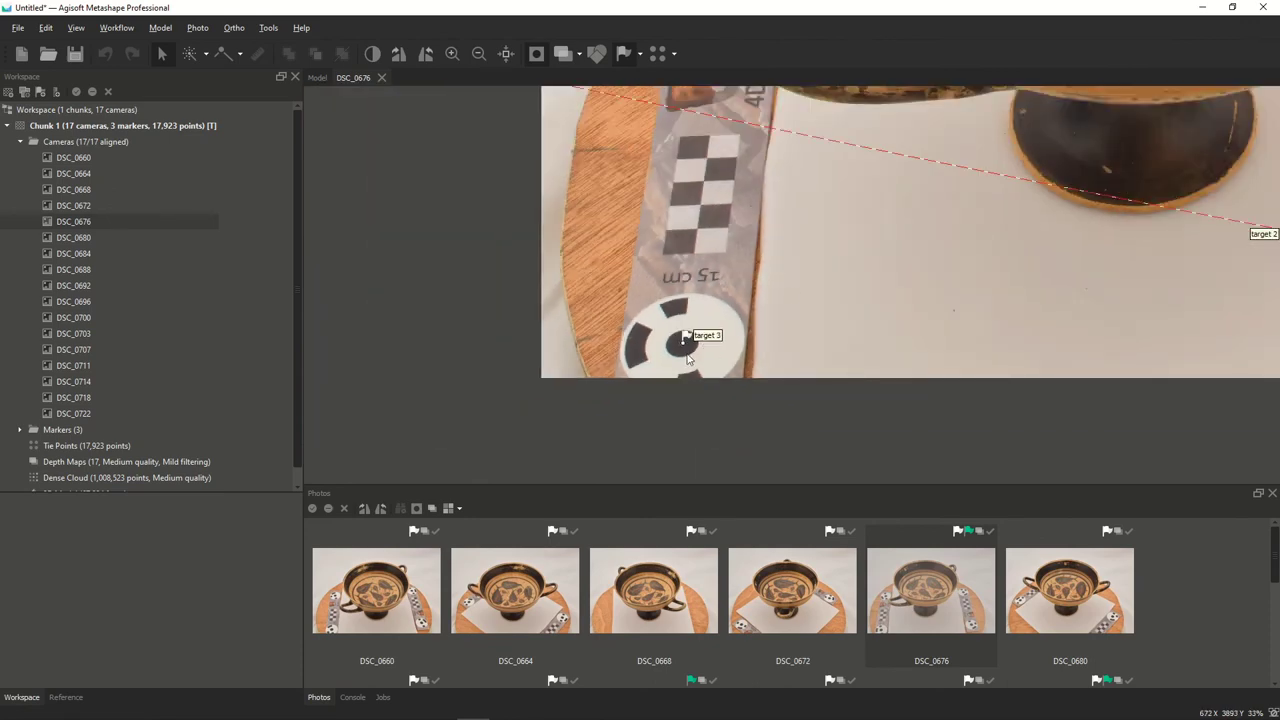
scroll(688, 366, "up", 8)
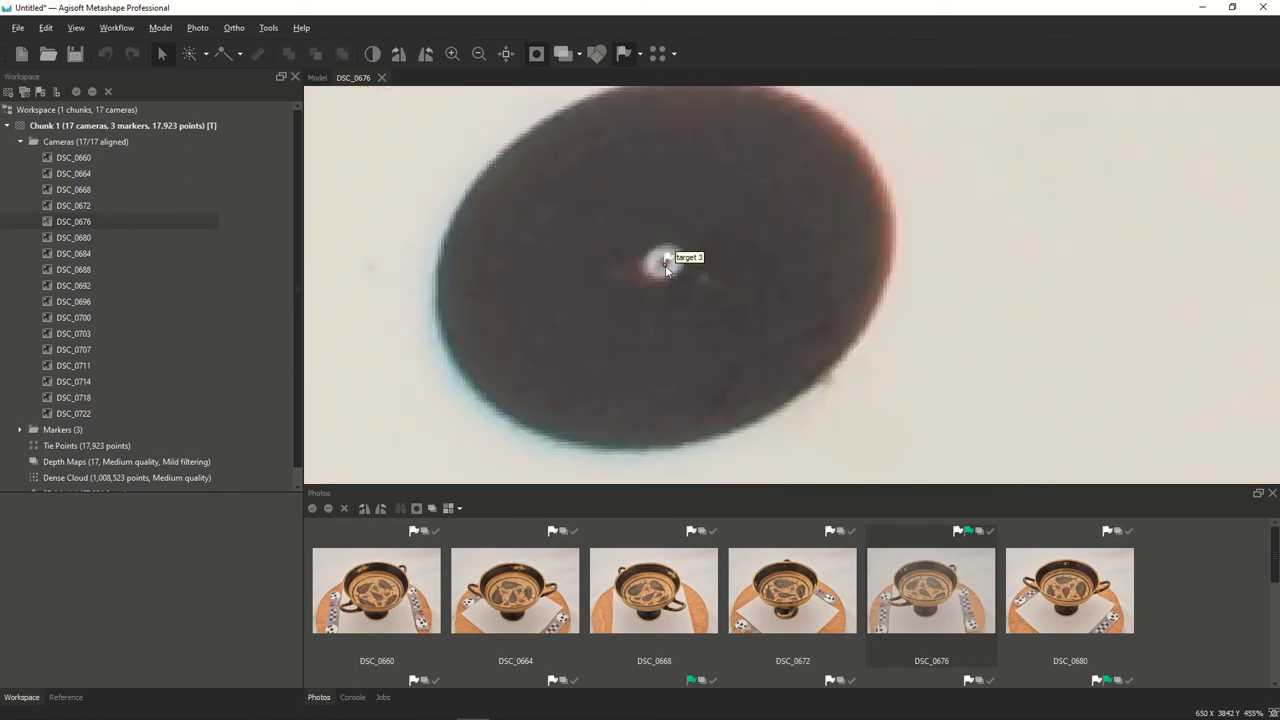
left_click_drag(665, 265, 665, 258)
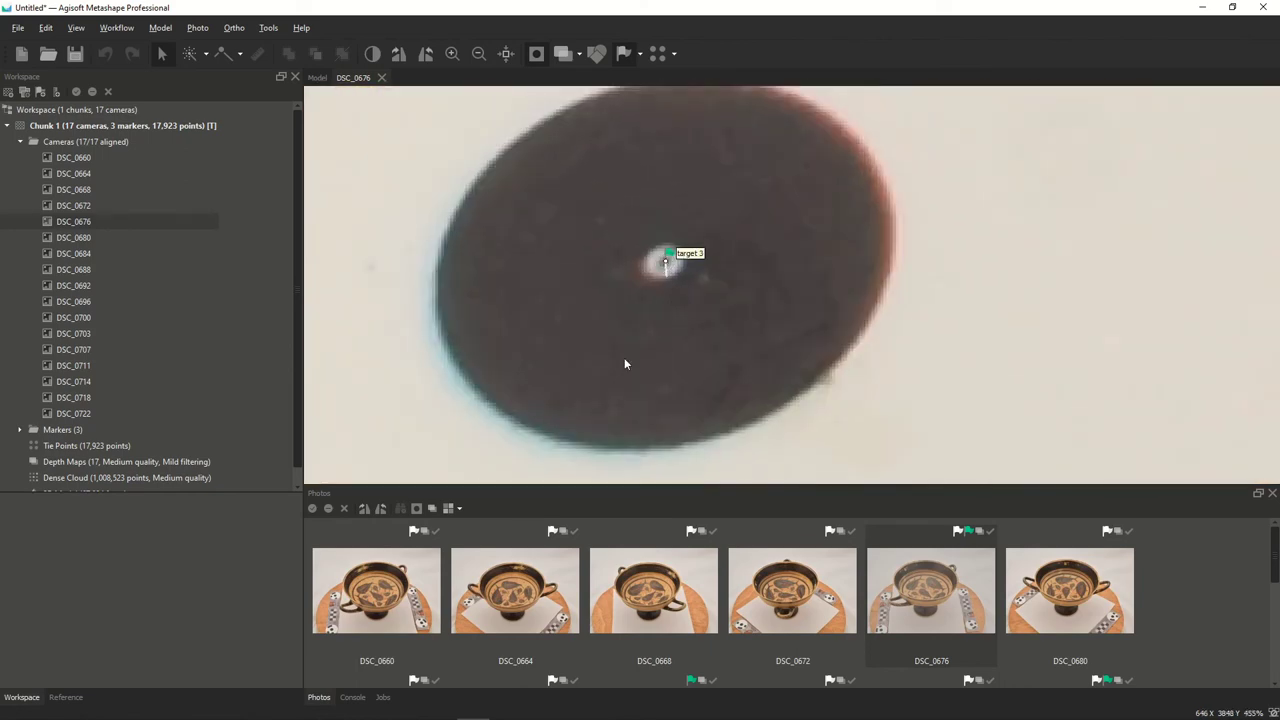
Step: Recentre targets 4 and 3 on their dots in photo DSC_0664
double_click(546, 601)
scroll(700, 320, "down", 10)
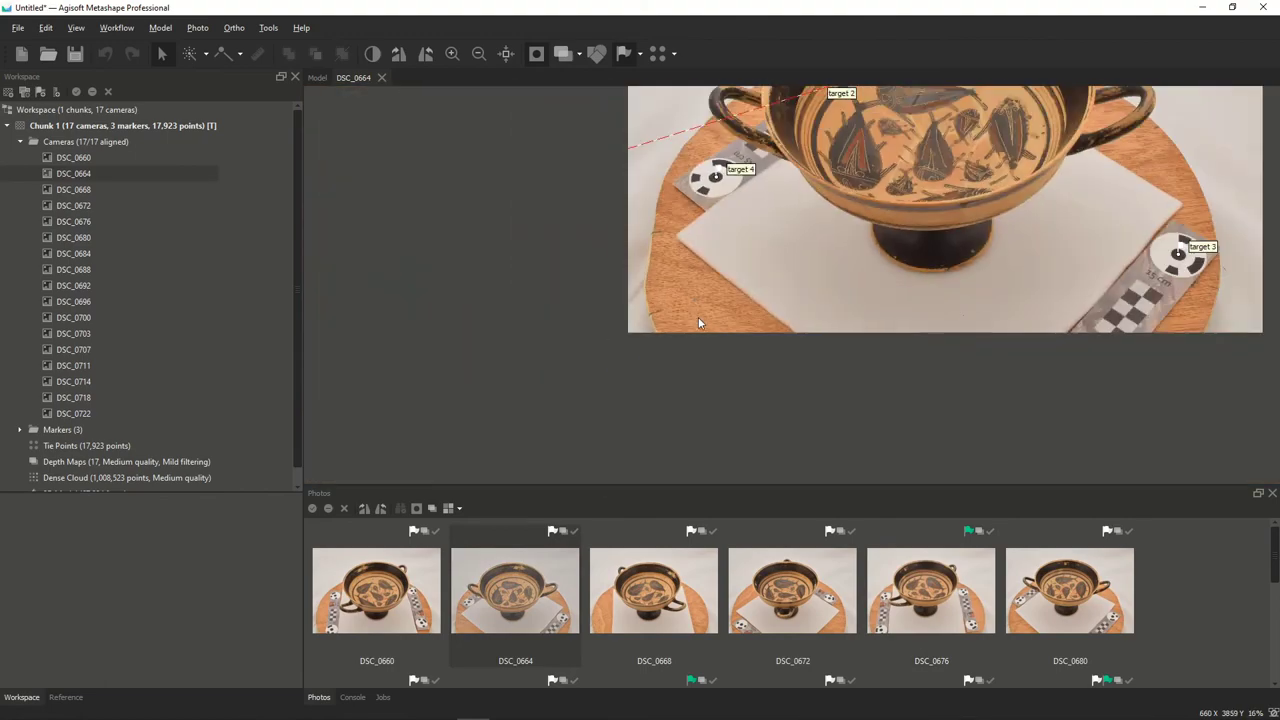
scroll(732, 172, "up", 11)
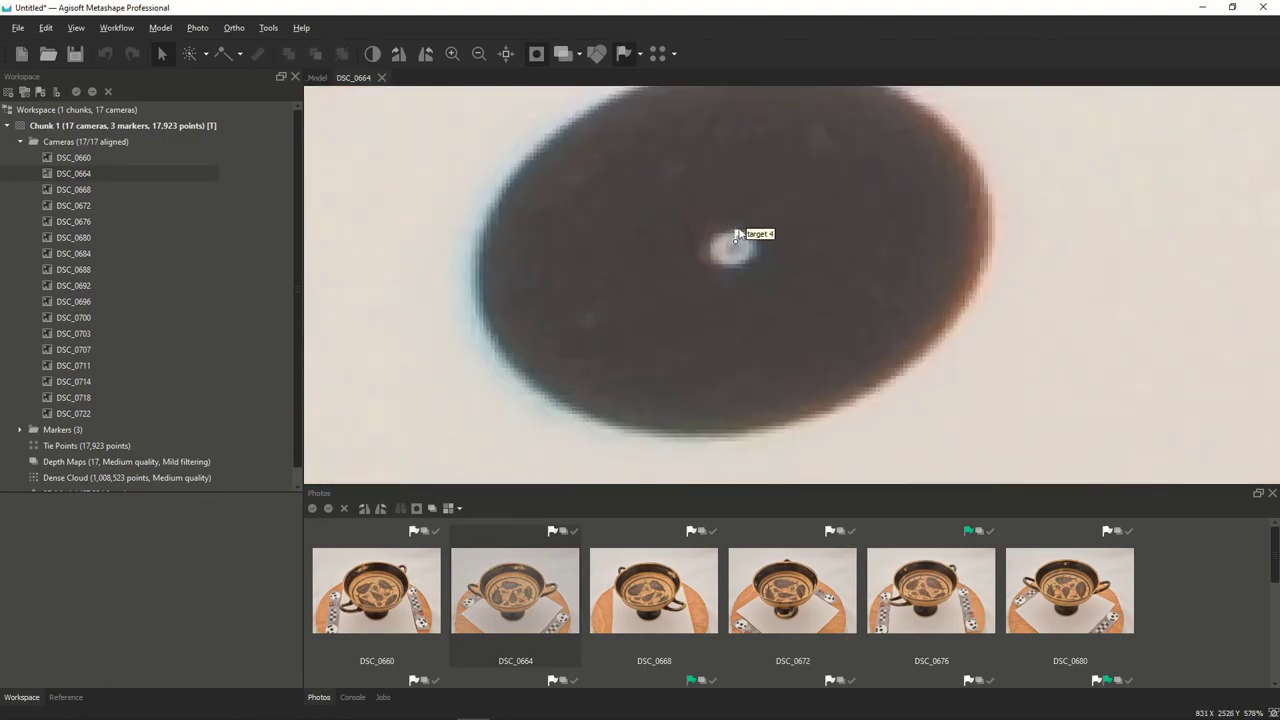
left_click_drag(735, 245, 736, 252)
scroll(720, 299, "down", 11)
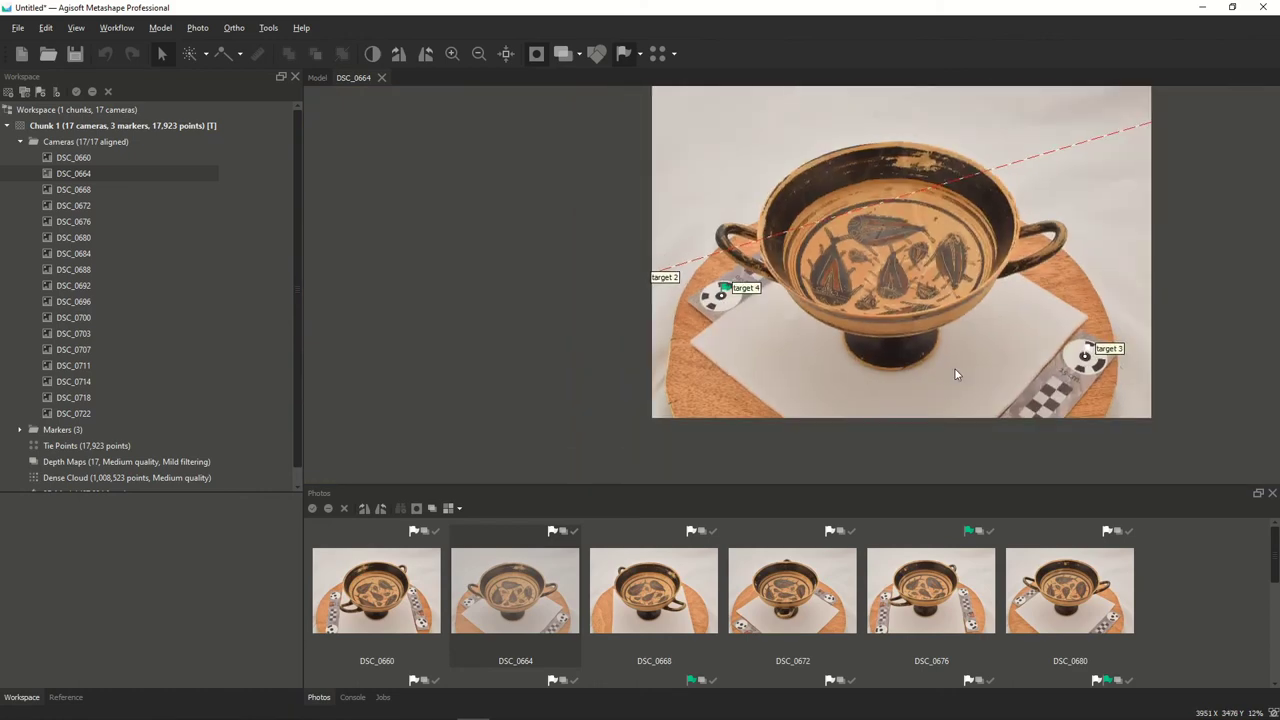
scroll(991, 386, "up", 11)
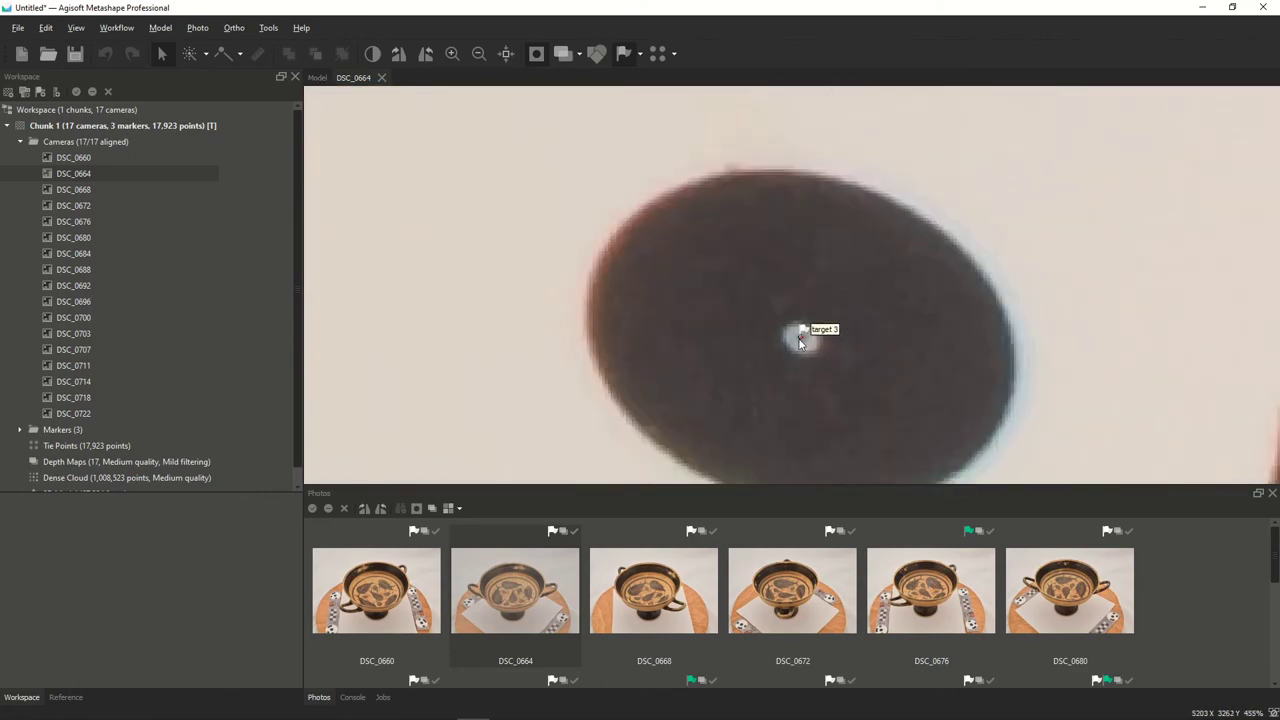
left_click_drag(802, 339, 800, 336)
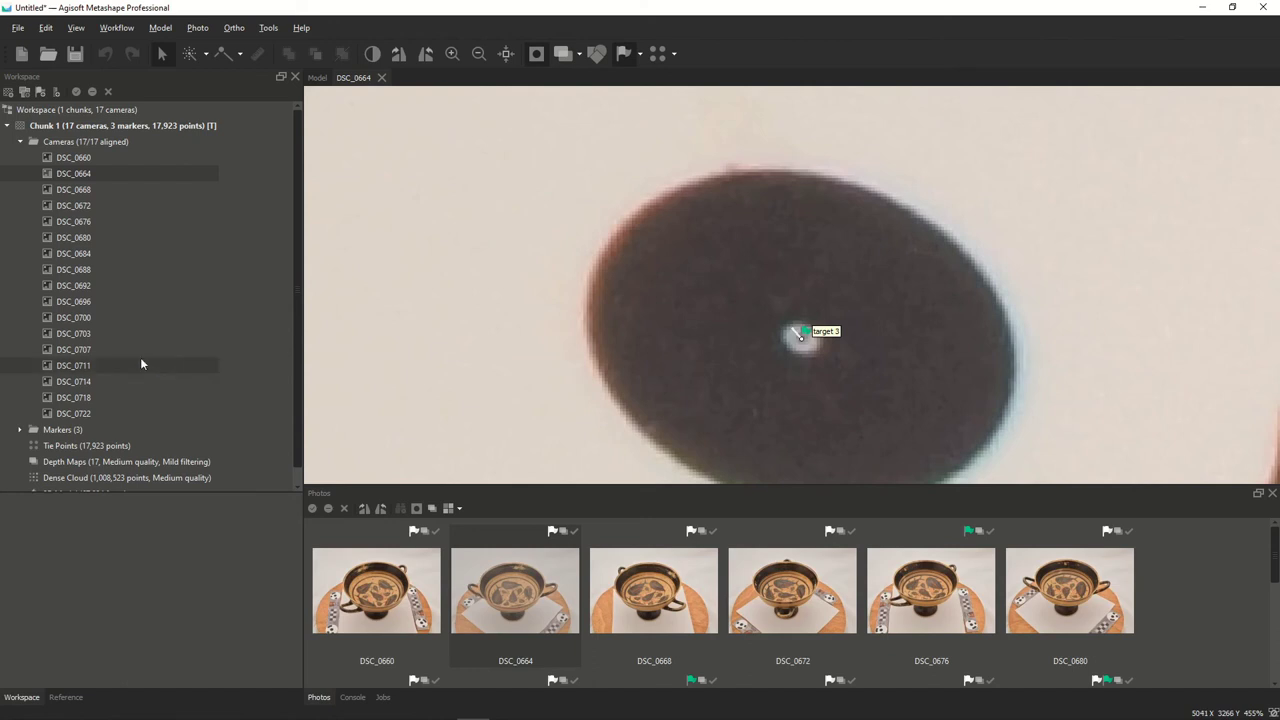
scroll(50, 425, "down", 1)
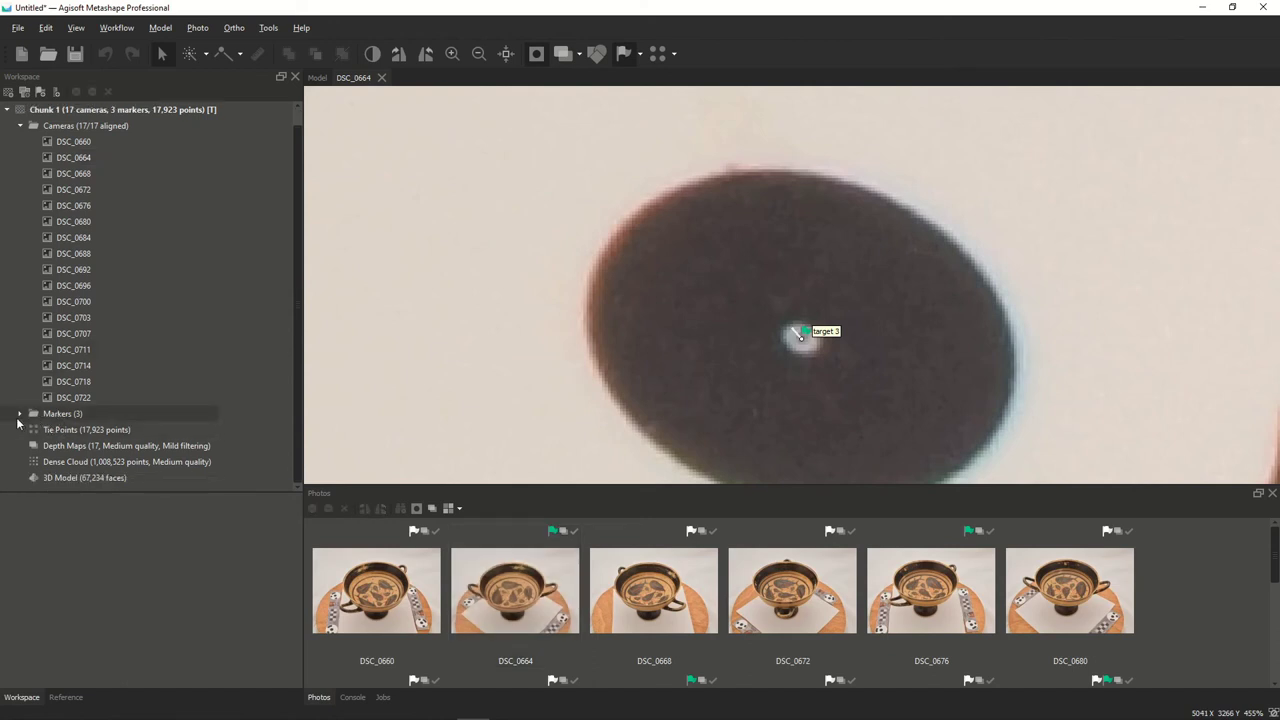
Step: Expand the Markers list and select the target 2, target 3 and target 4 markers
left_click(19, 414)
left_click(66, 431)
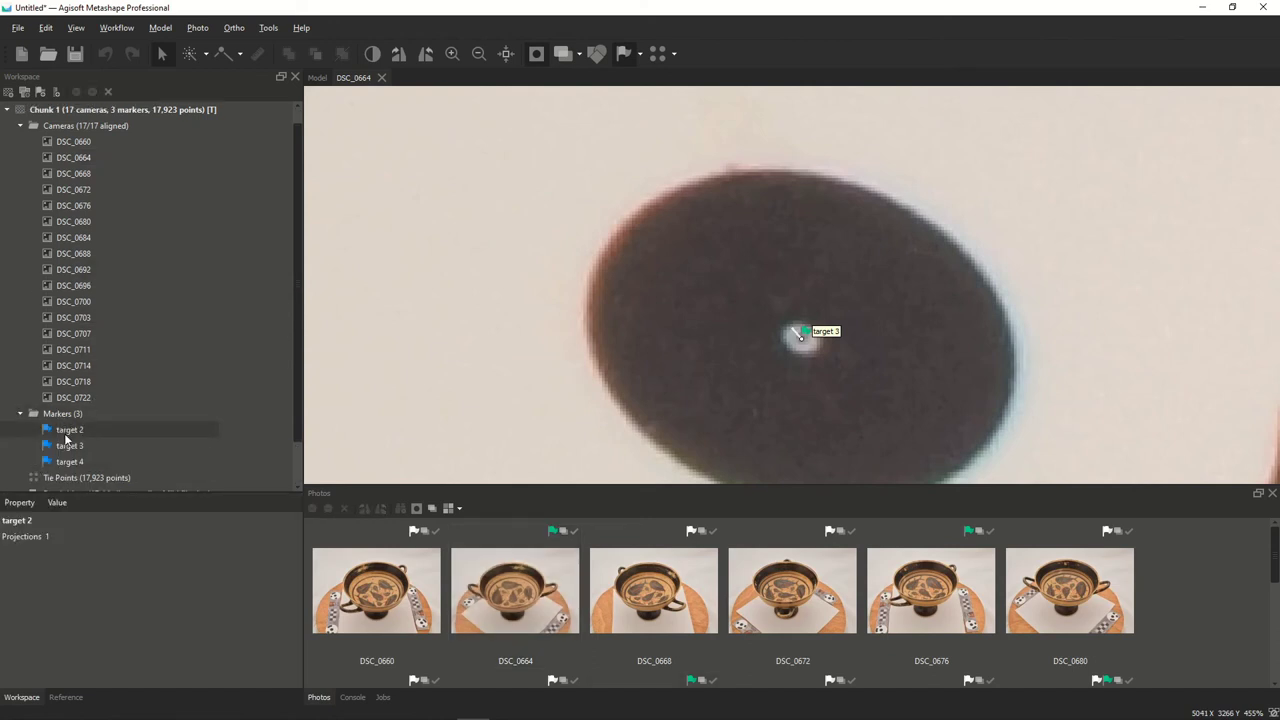
left_click(68, 446)
left_click(68, 463)
scroll(790, 332, "down", 5)
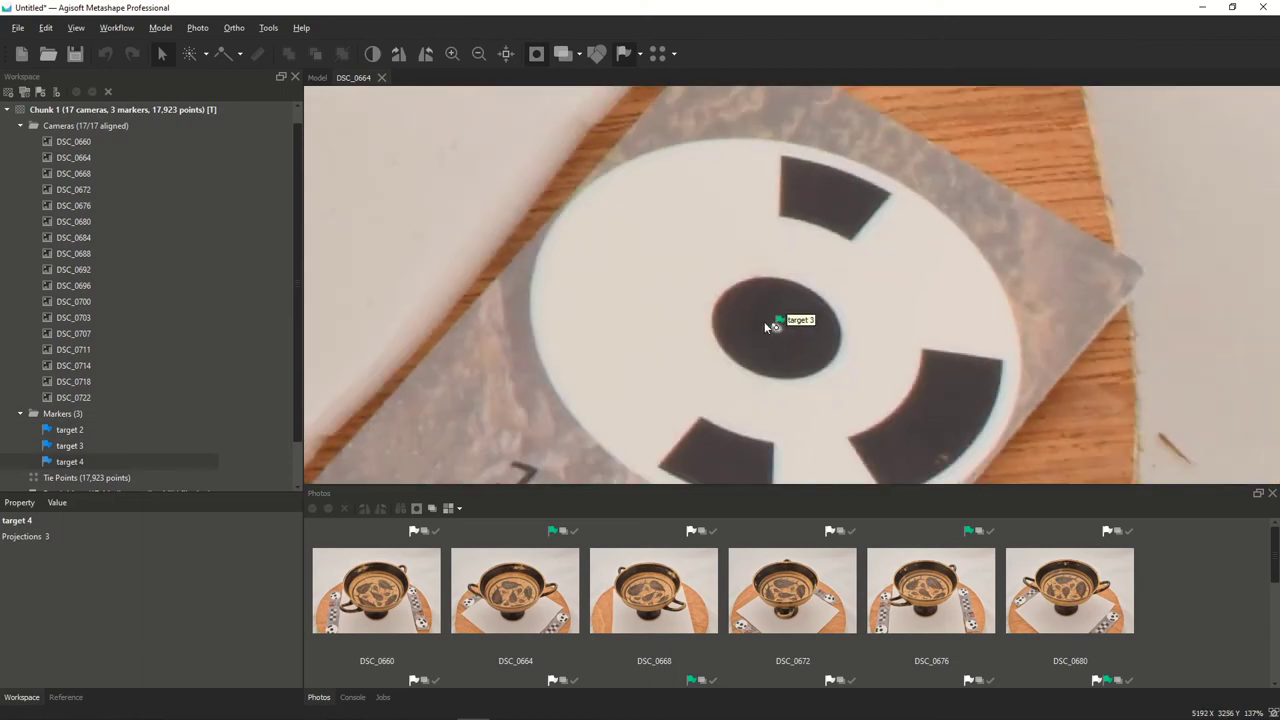
scroll(766, 326, "down", 10)
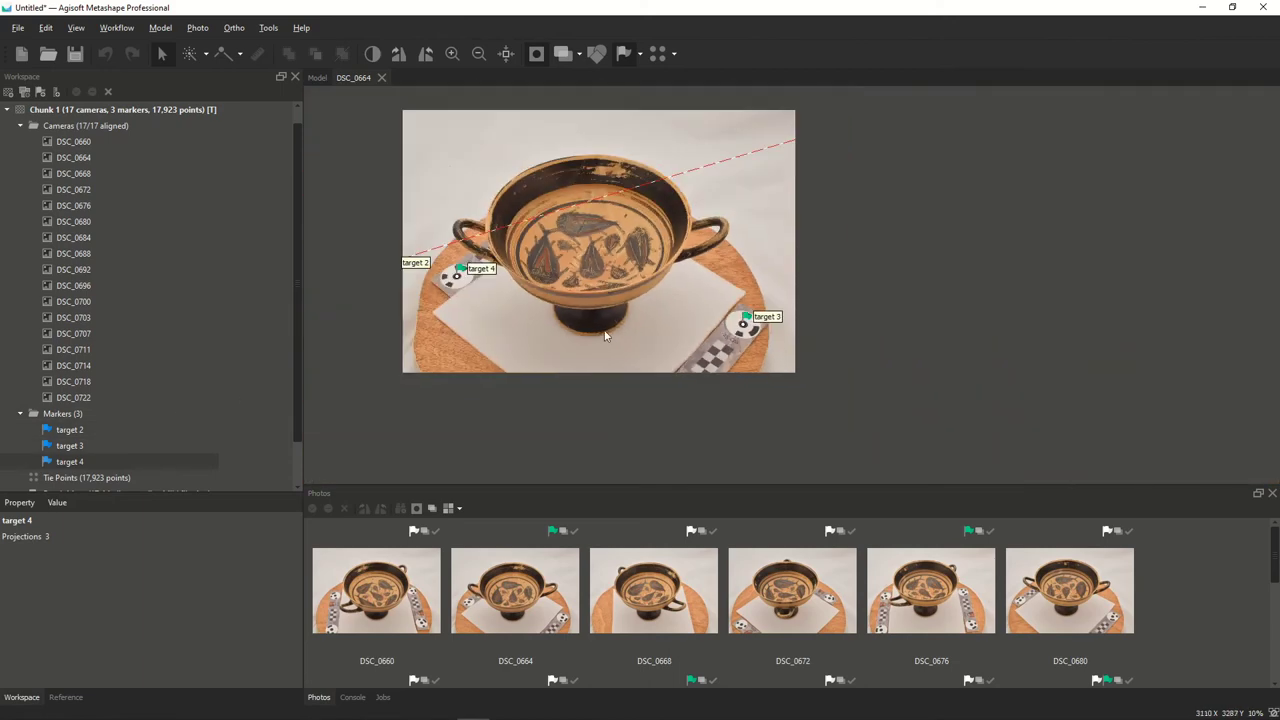
Step: Open photo DSC_0660 and zoom in on the unmarked coded target
double_click(650, 575)
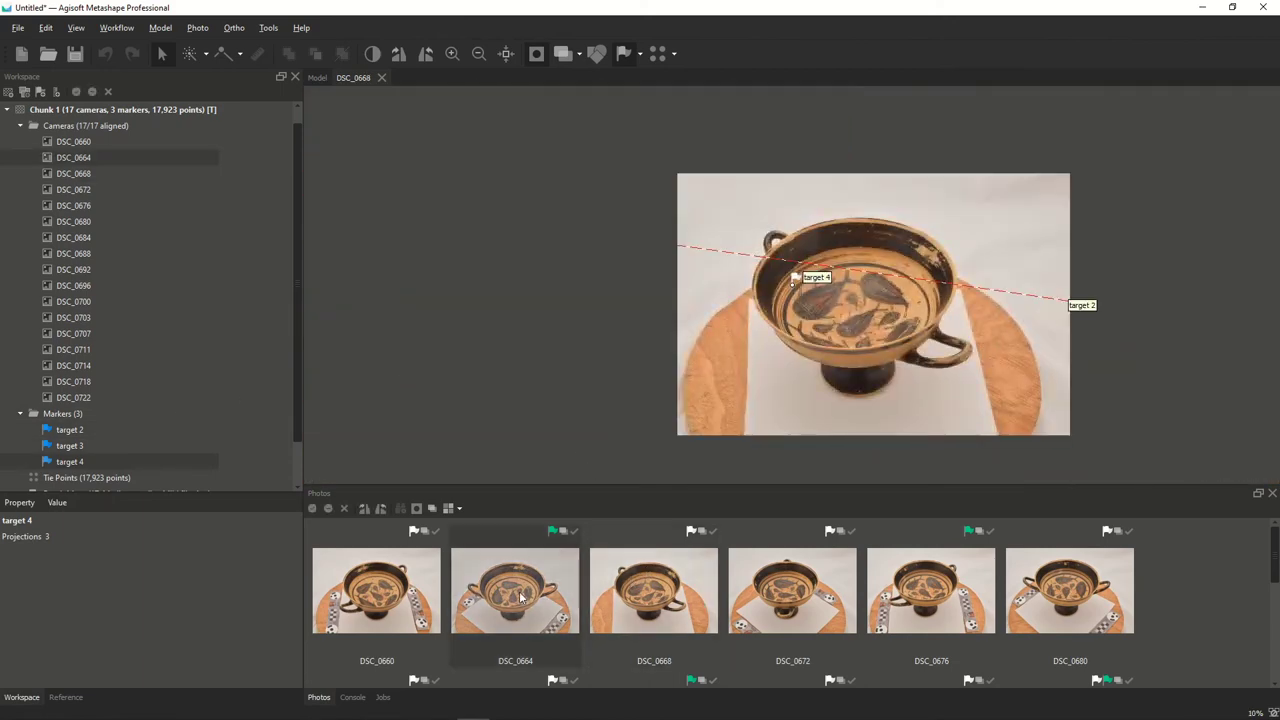
double_click(520, 597)
double_click(376, 590)
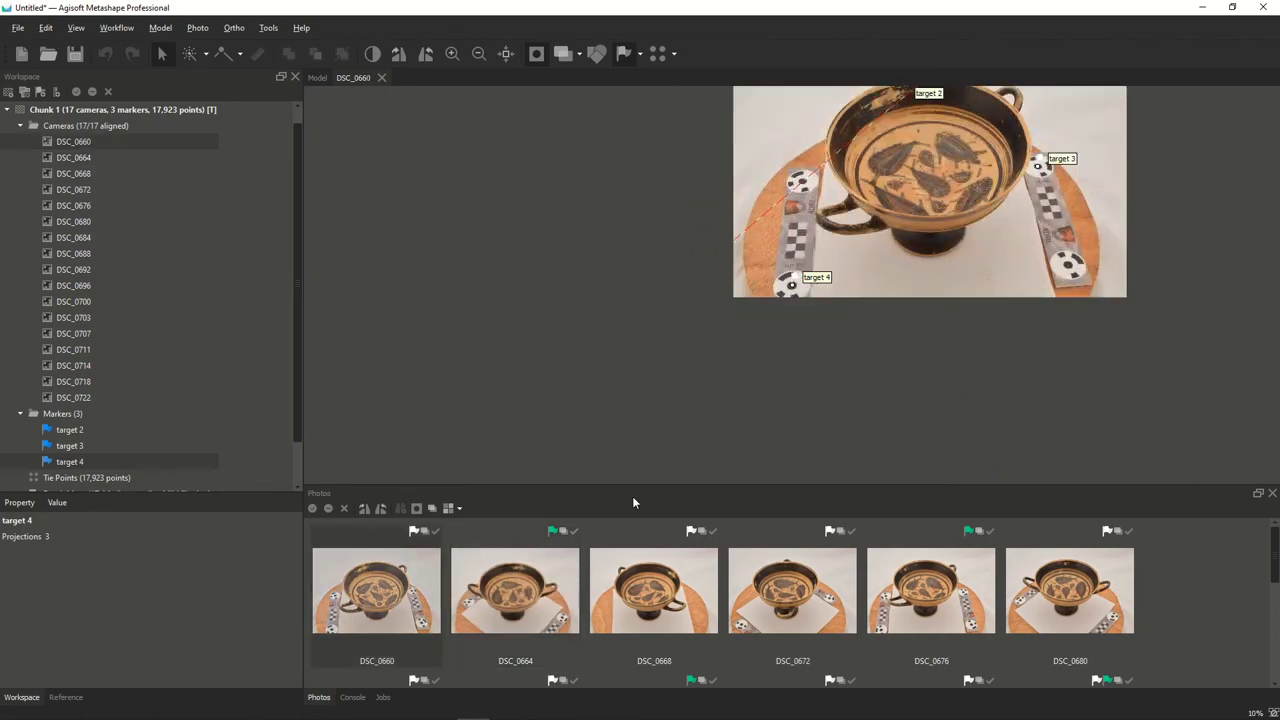
scroll(943, 309, "up", 1)
scroll(935, 303, "up", 3)
scroll(935, 303, "up", 1)
scroll(925, 290, "down", 4)
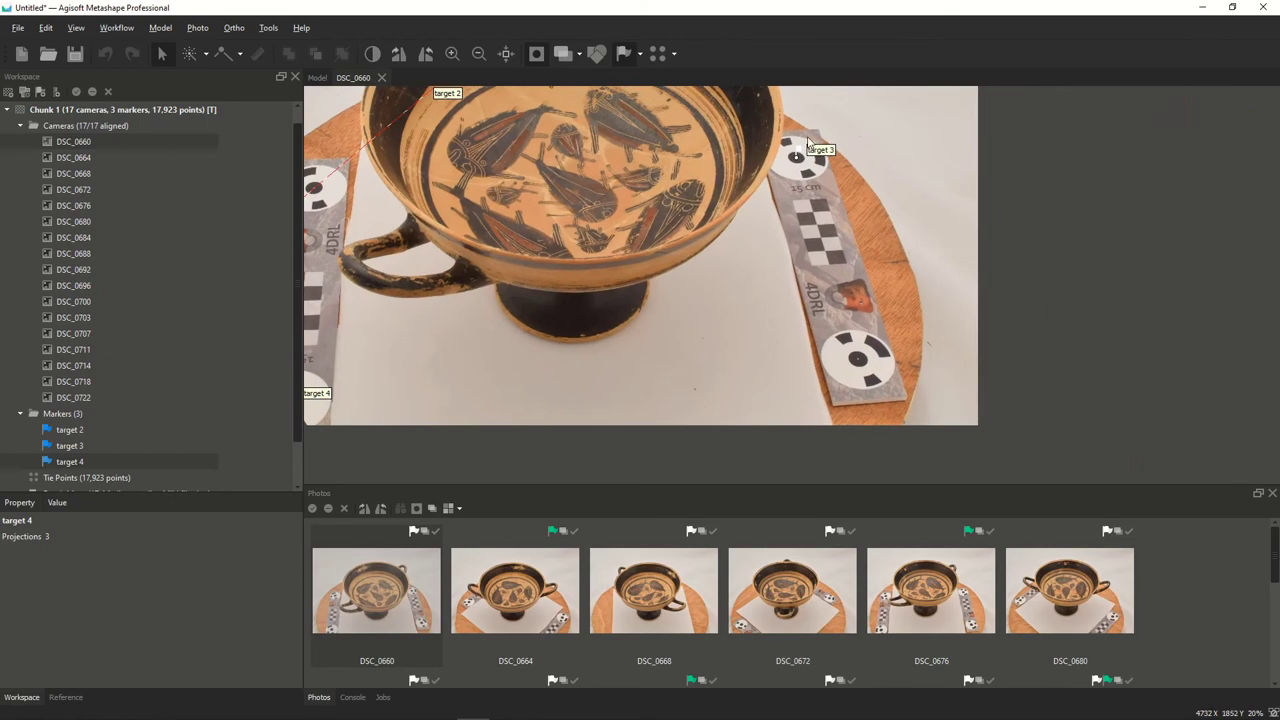
scroll(808, 143, "up", 1)
scroll(869, 357, "up", 2)
scroll(885, 350, "up", 1)
scroll(880, 352, "up", 6)
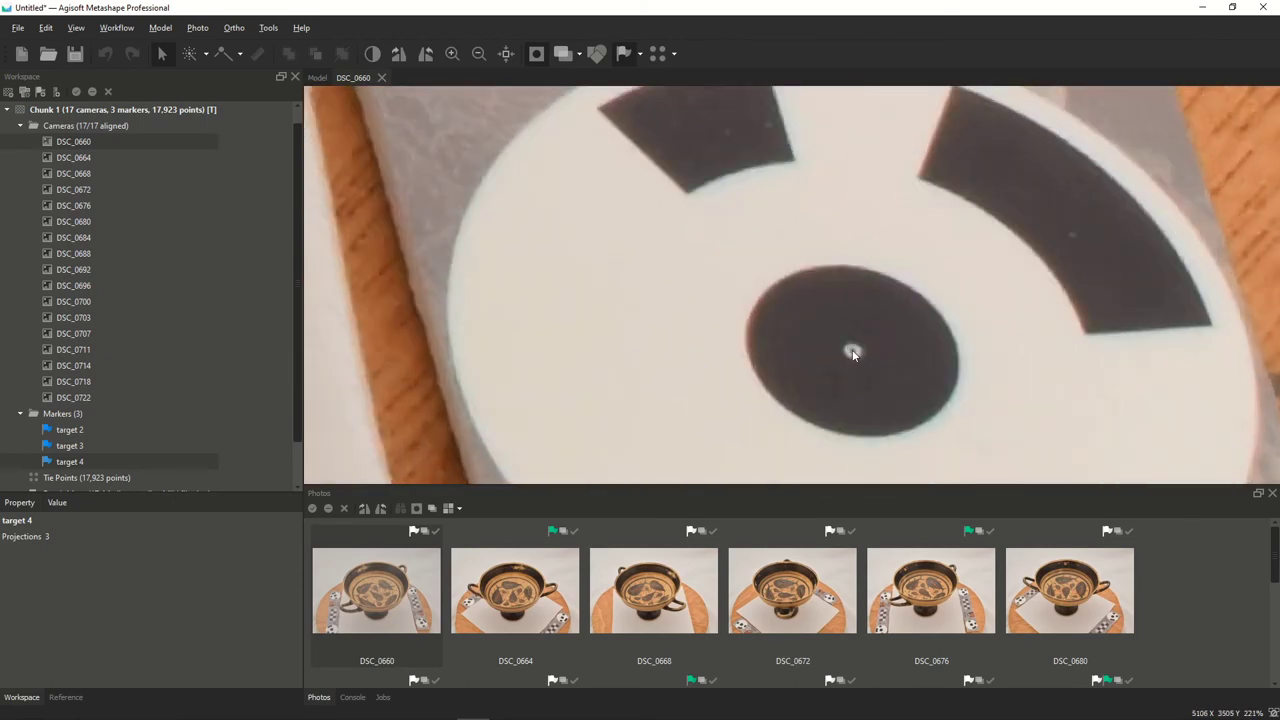
Step: In DSC_0660, add a new marker at the coded target centre and place target 2 on the disc
right_click(852, 352)
mouse_move(887, 376)
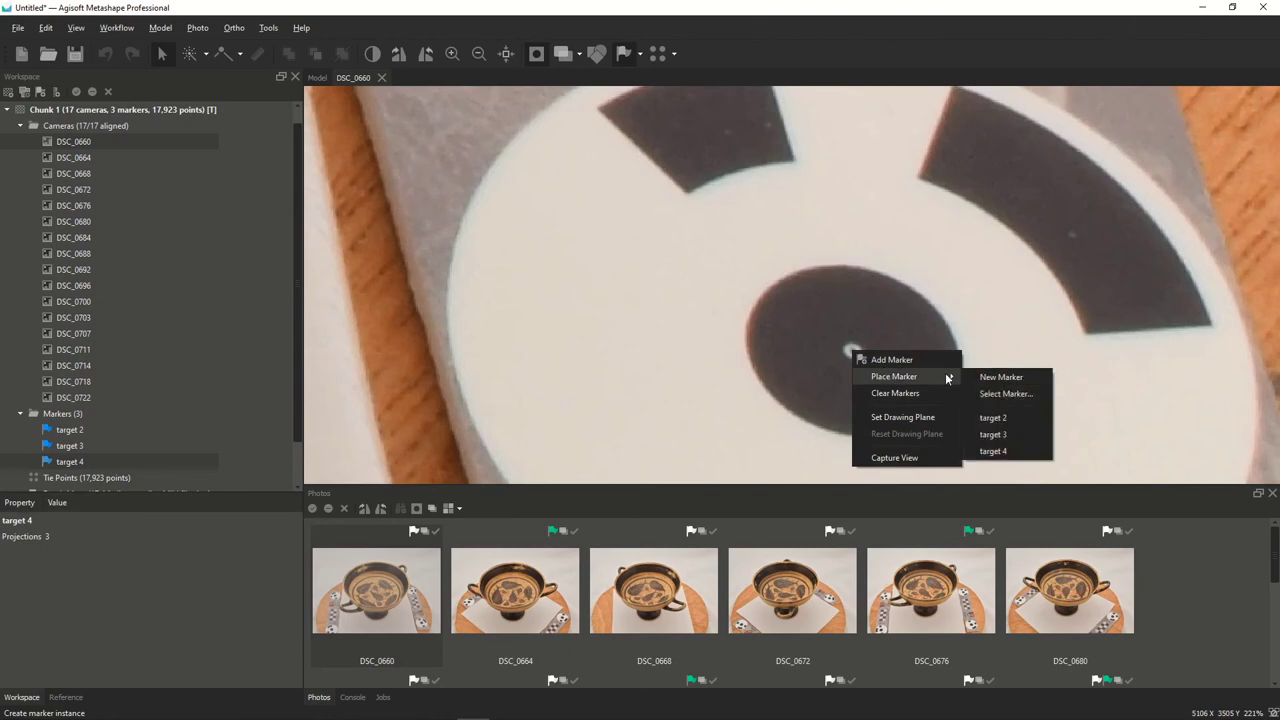
left_click(1000, 377)
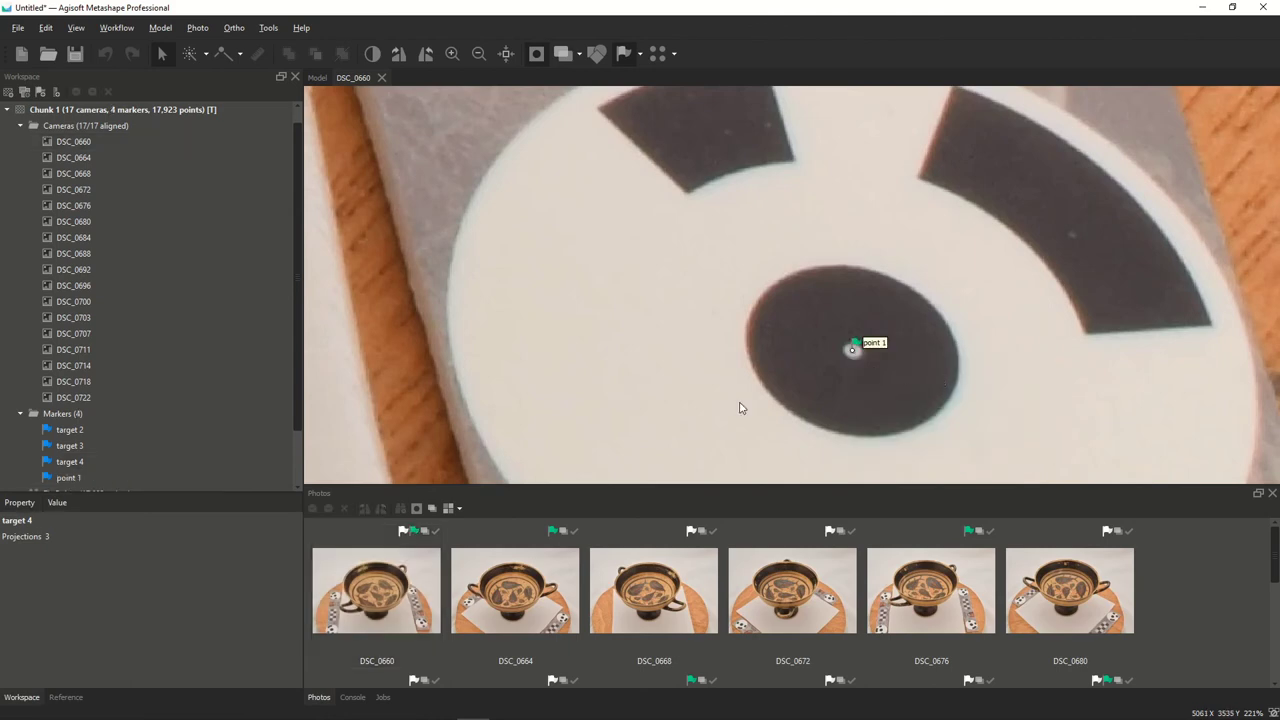
scroll(768, 335, "down", 4)
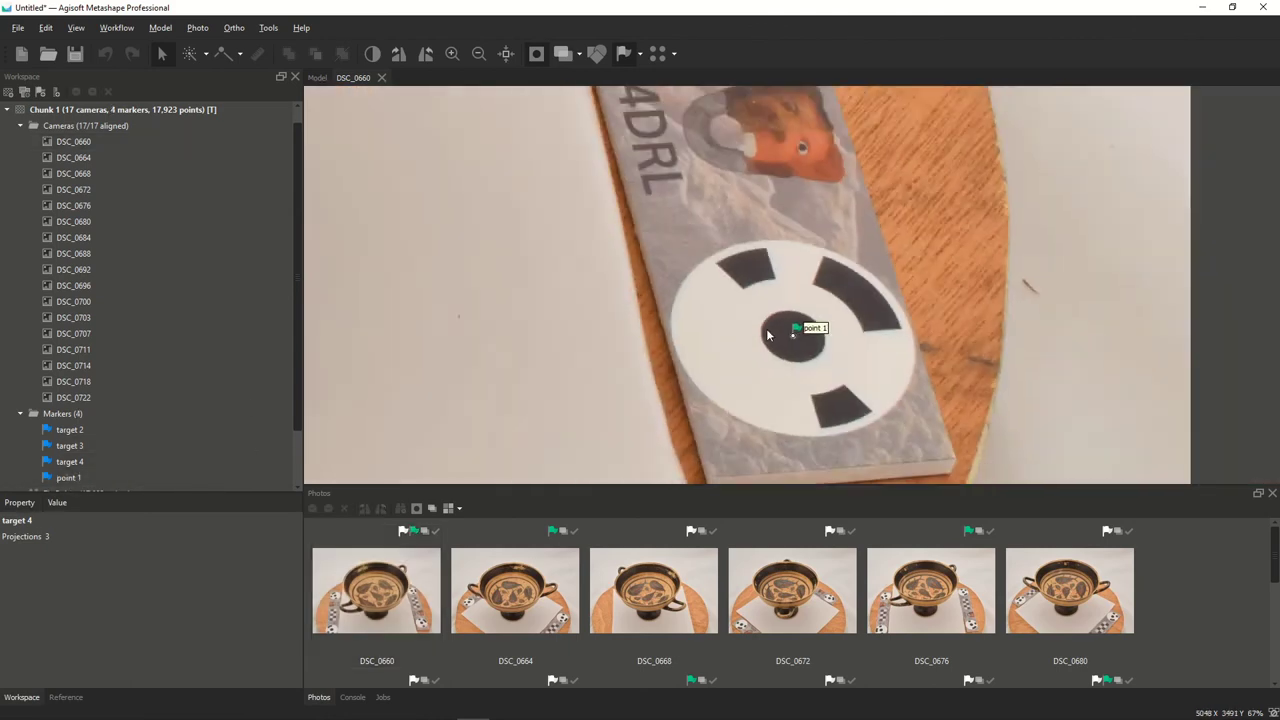
scroll(768, 335, "down", 6)
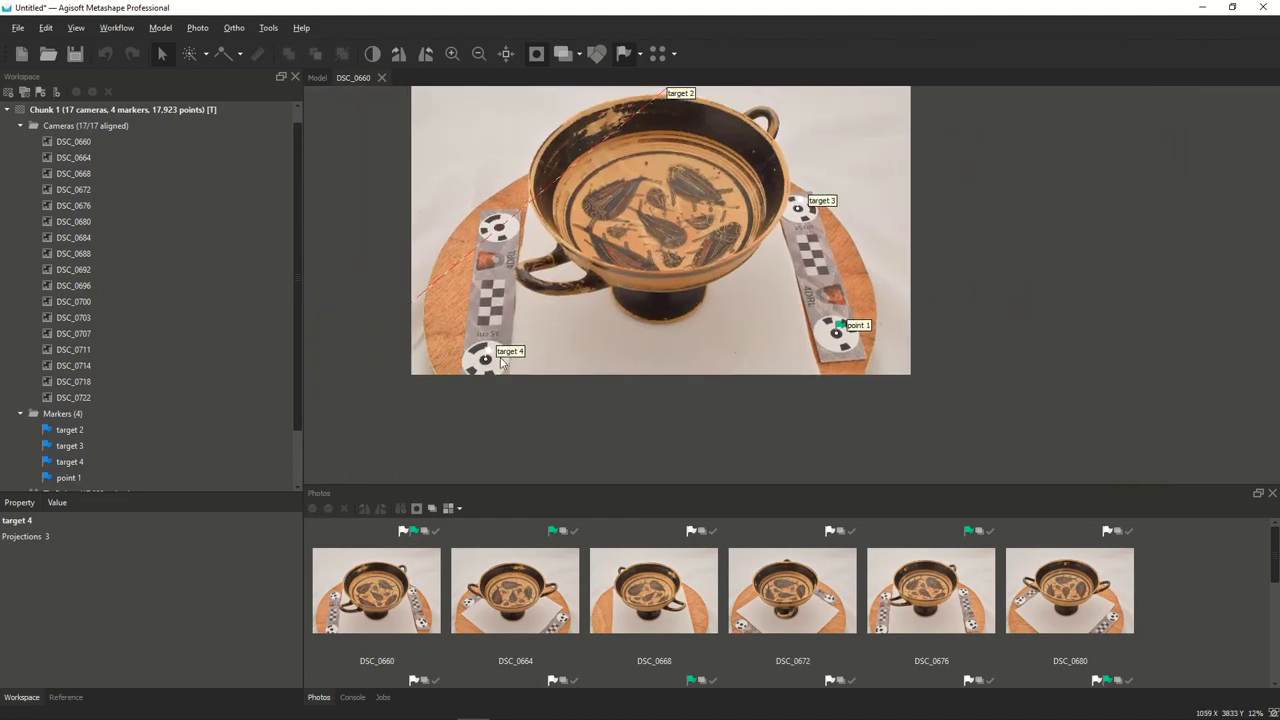
scroll(494, 326, "up", 9)
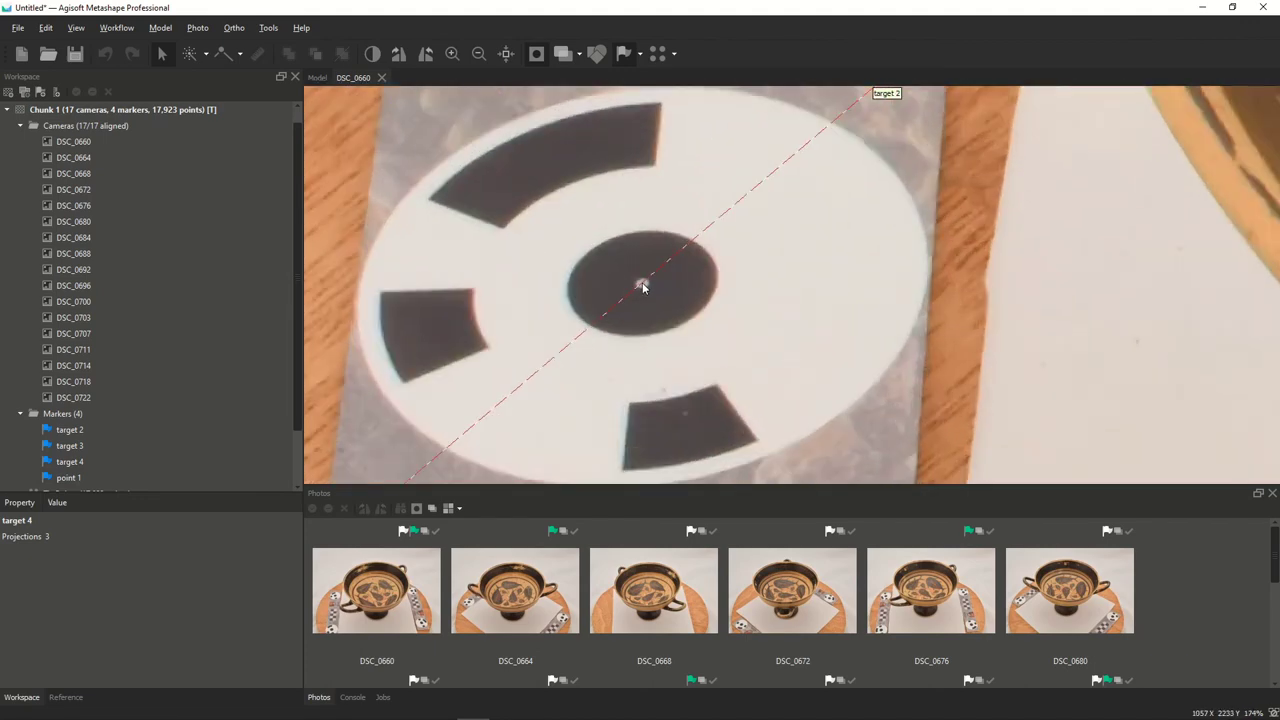
right_click(643, 287)
mouse_move(668, 308)
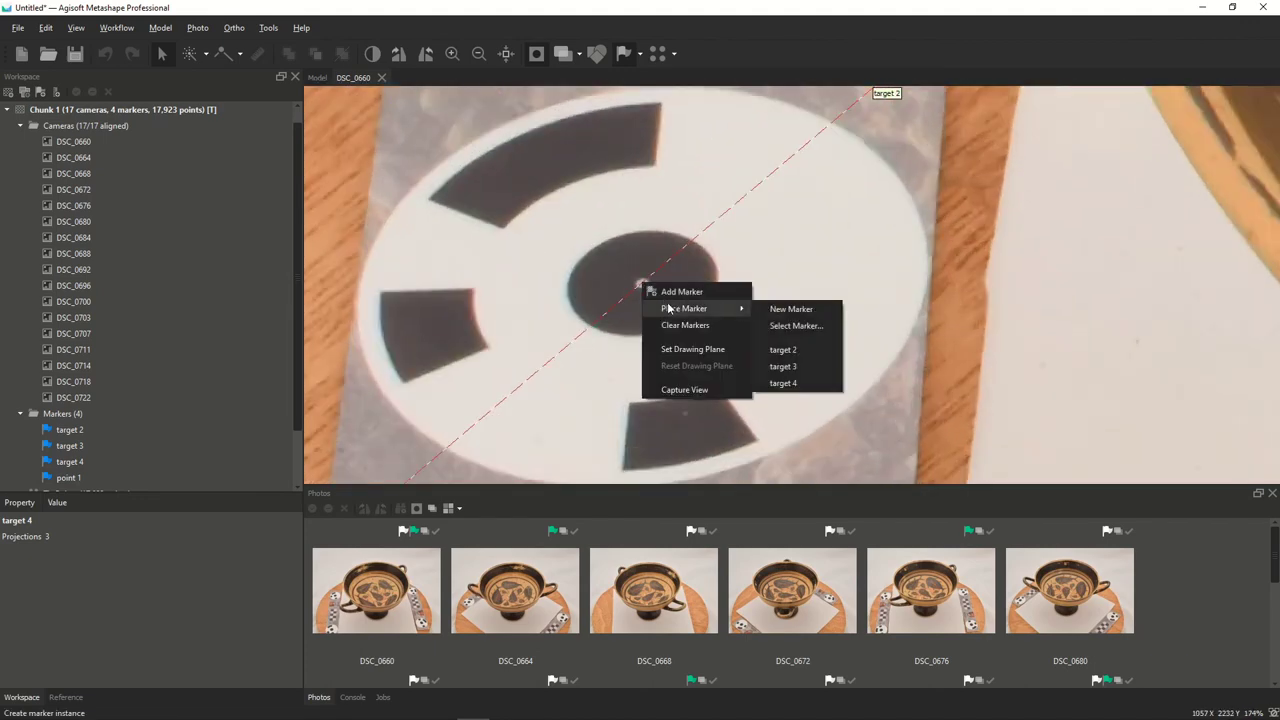
left_click(811, 352)
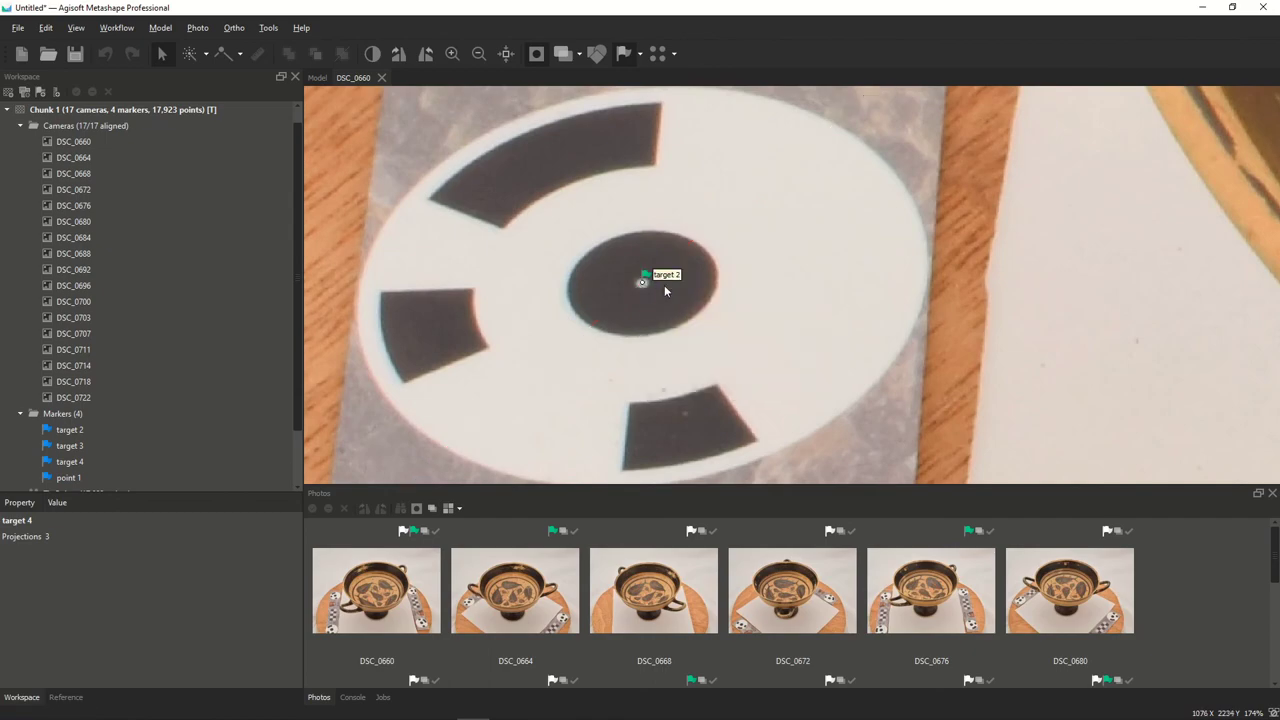
scroll(665, 290, "down", 5)
scroll(973, 317, "down", 3)
Step: Rename marker point 1 to 'target 1'
left_click_drag(1172, 352, 986, 318)
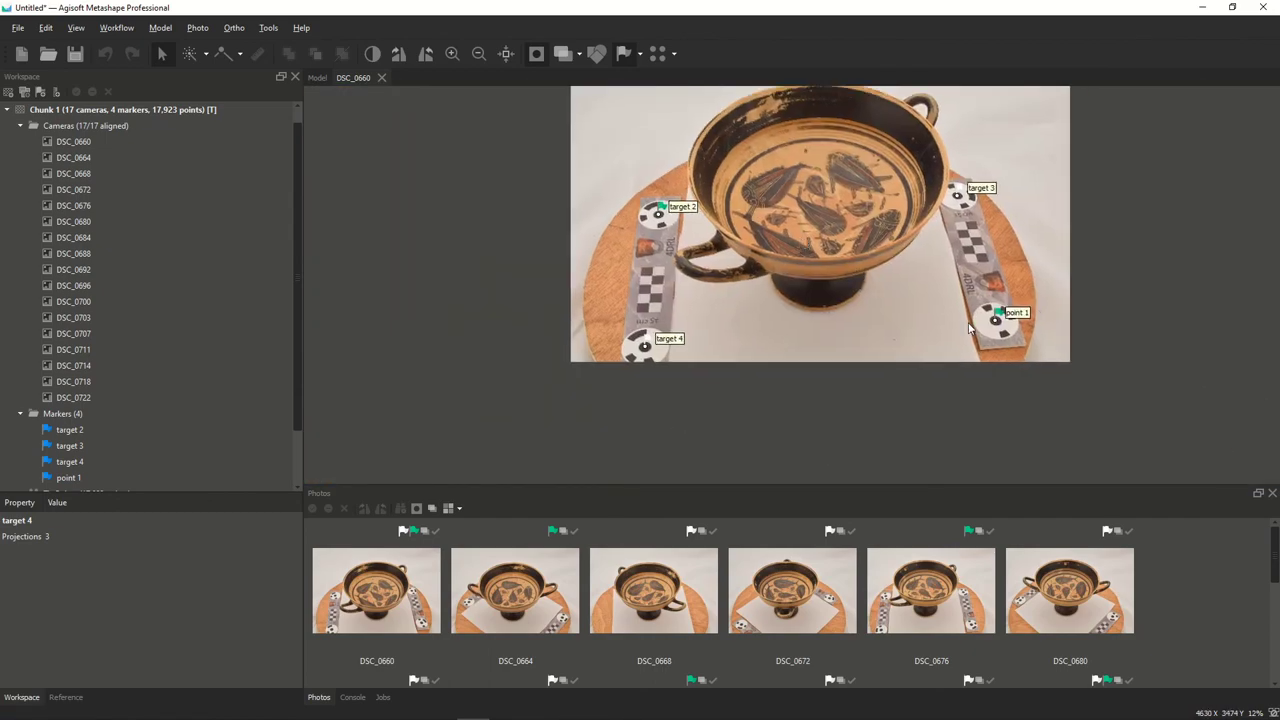
scroll(986, 320, "up", 4)
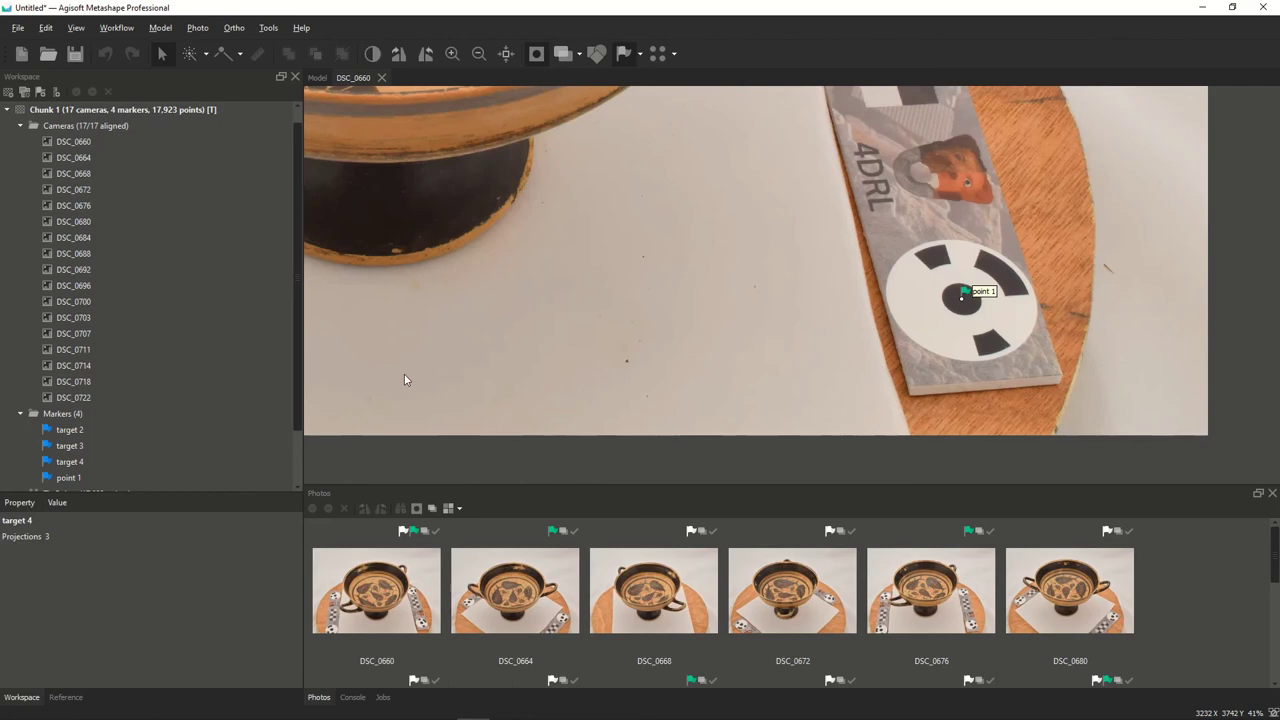
left_click(69, 480)
right_click(74, 482)
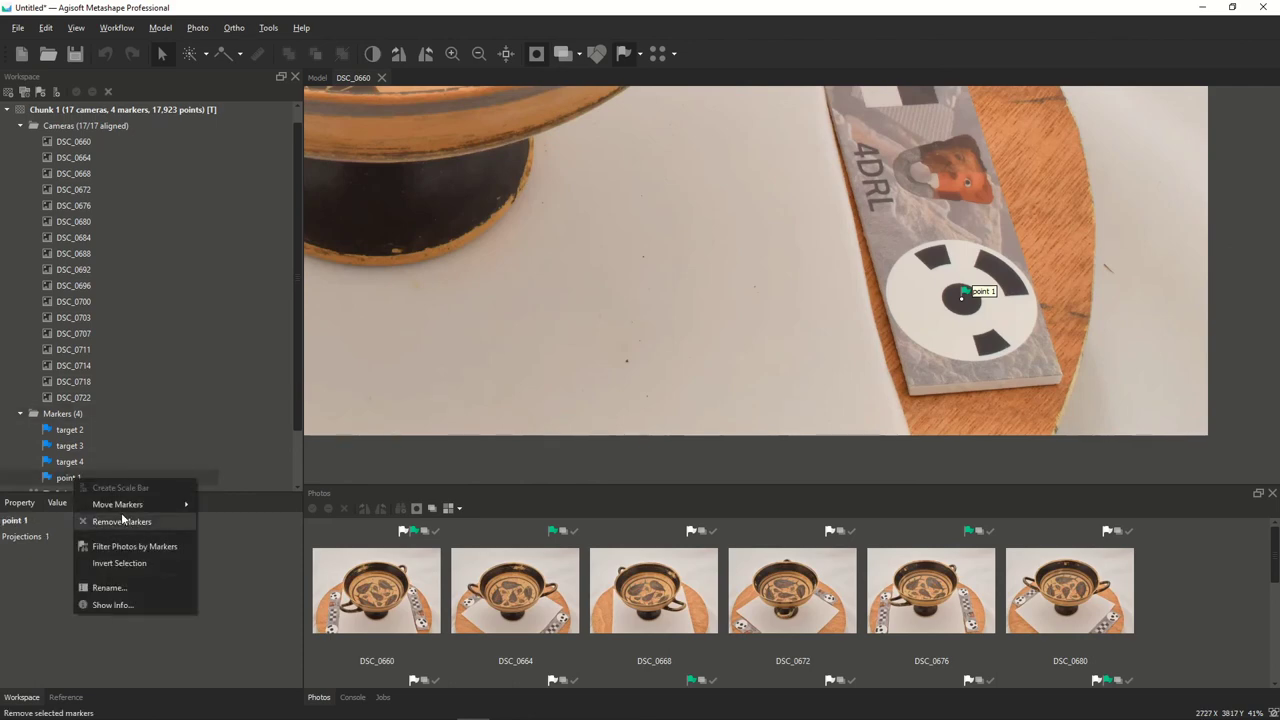
left_click(118, 588)
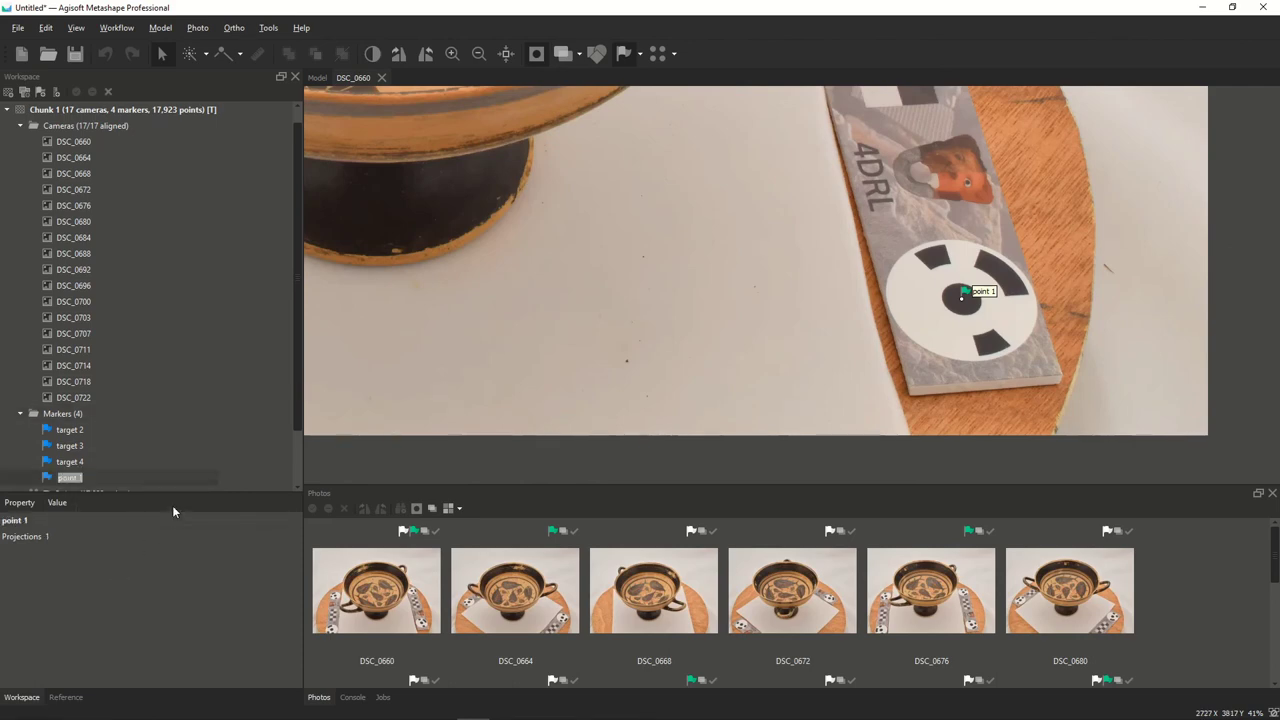
type("target 1")
key("Return")
Step: Add another marker on the photo, then remove the stray point 1 marker there
scroll(778, 258, "down", 5)
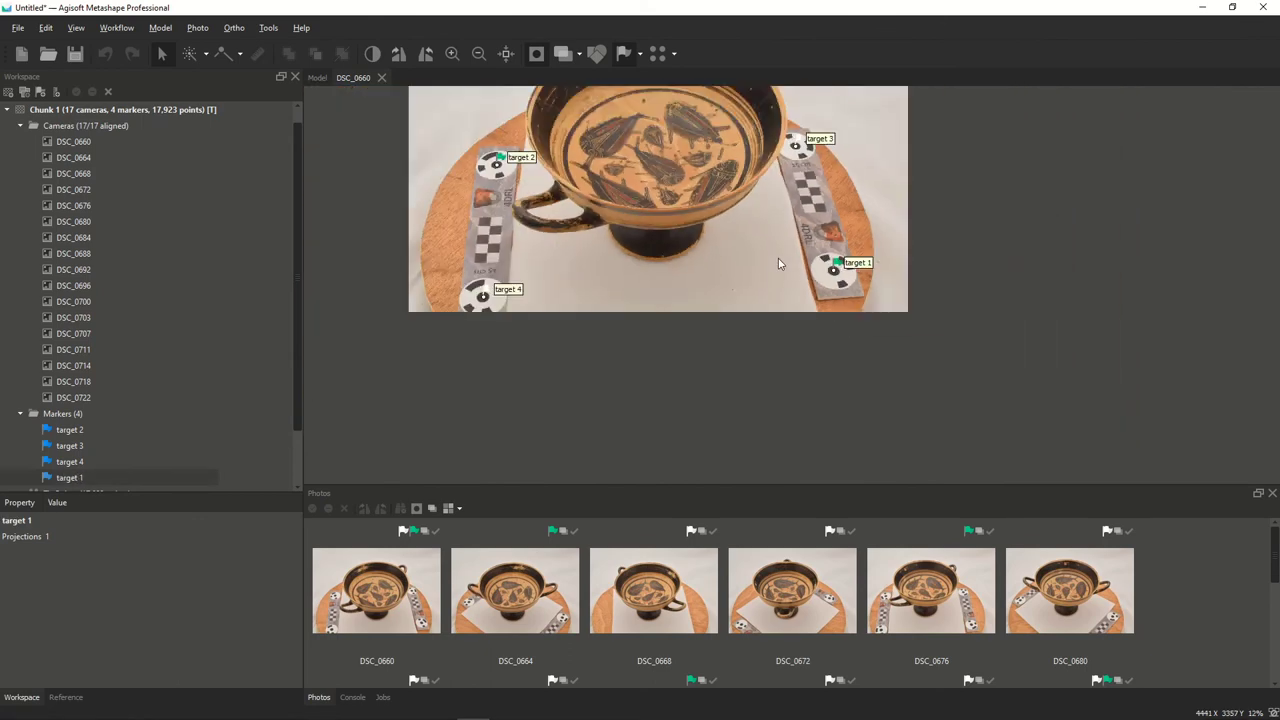
right_click(814, 211)
mouse_move(856, 233)
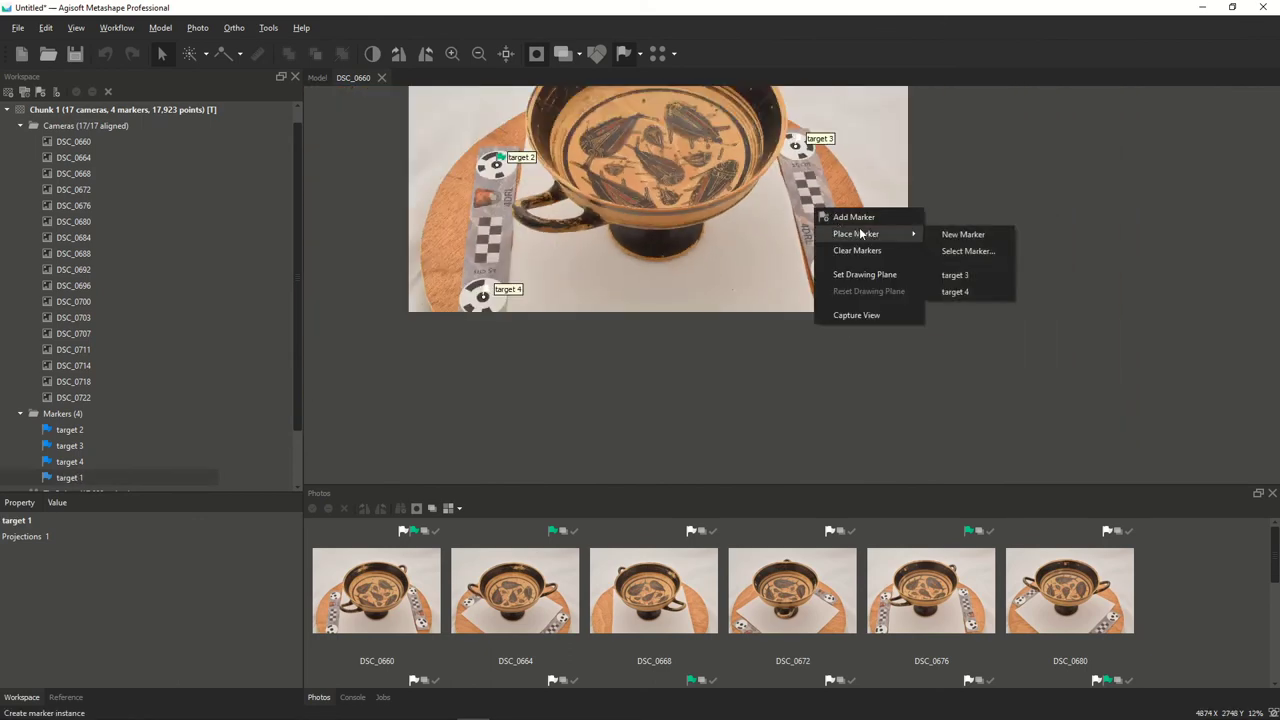
left_click(951, 249)
scroll(821, 221, "up", 4)
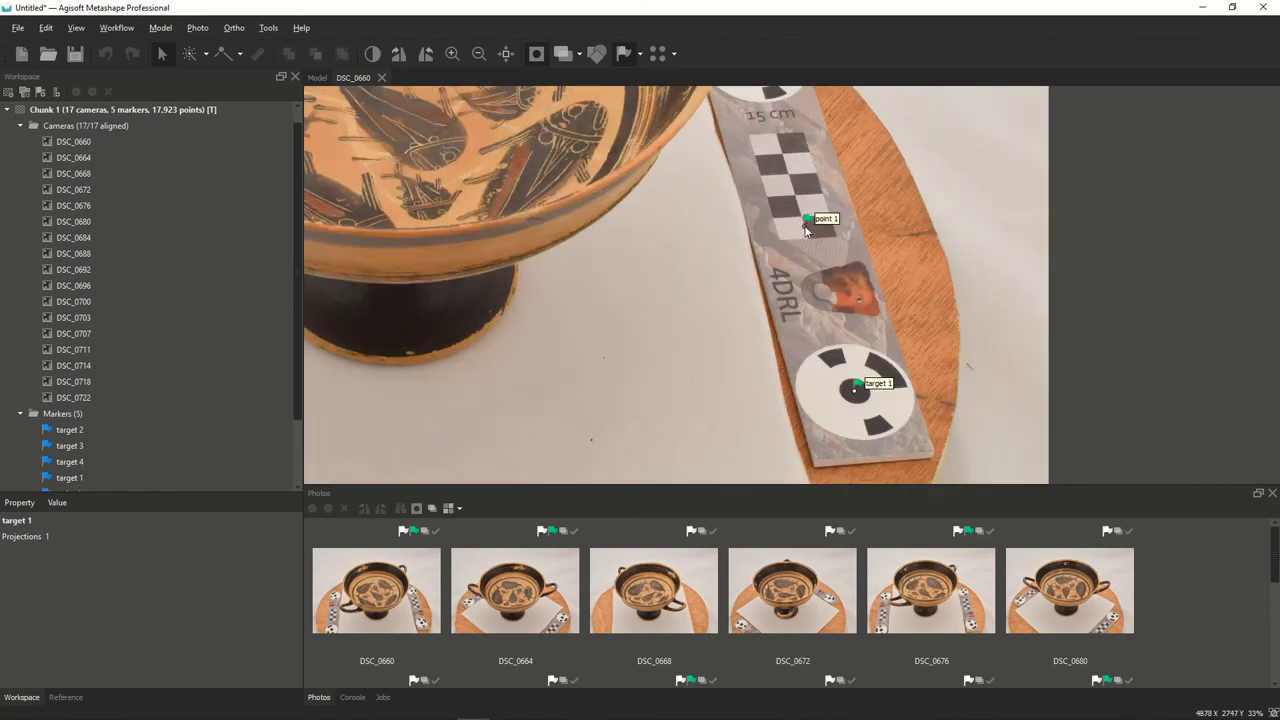
right_click(806, 229)
left_click(845, 251)
scroll(826, 238, "down", 4)
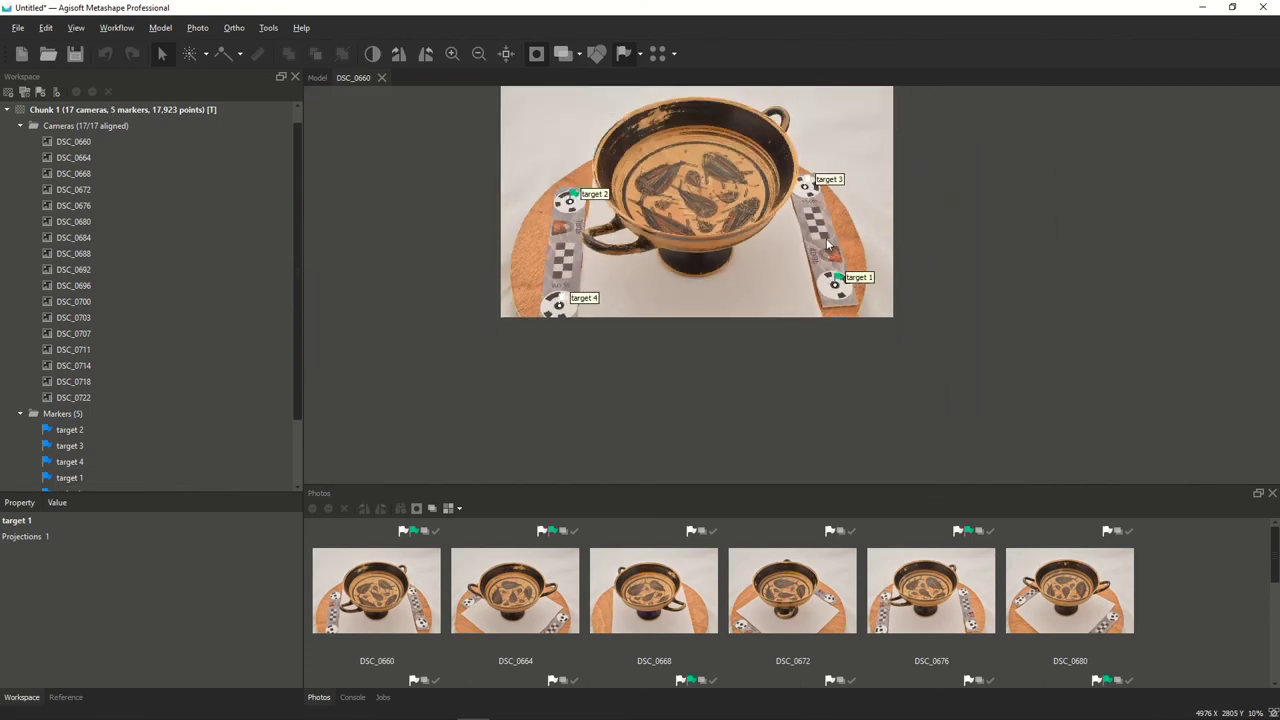
Step: Place target 1 on the coded target centre in photo DSC_0676
double_click(921, 618)
scroll(548, 222, "up", 2)
scroll(548, 222, "down", 1)
scroll(548, 222, "up", 6)
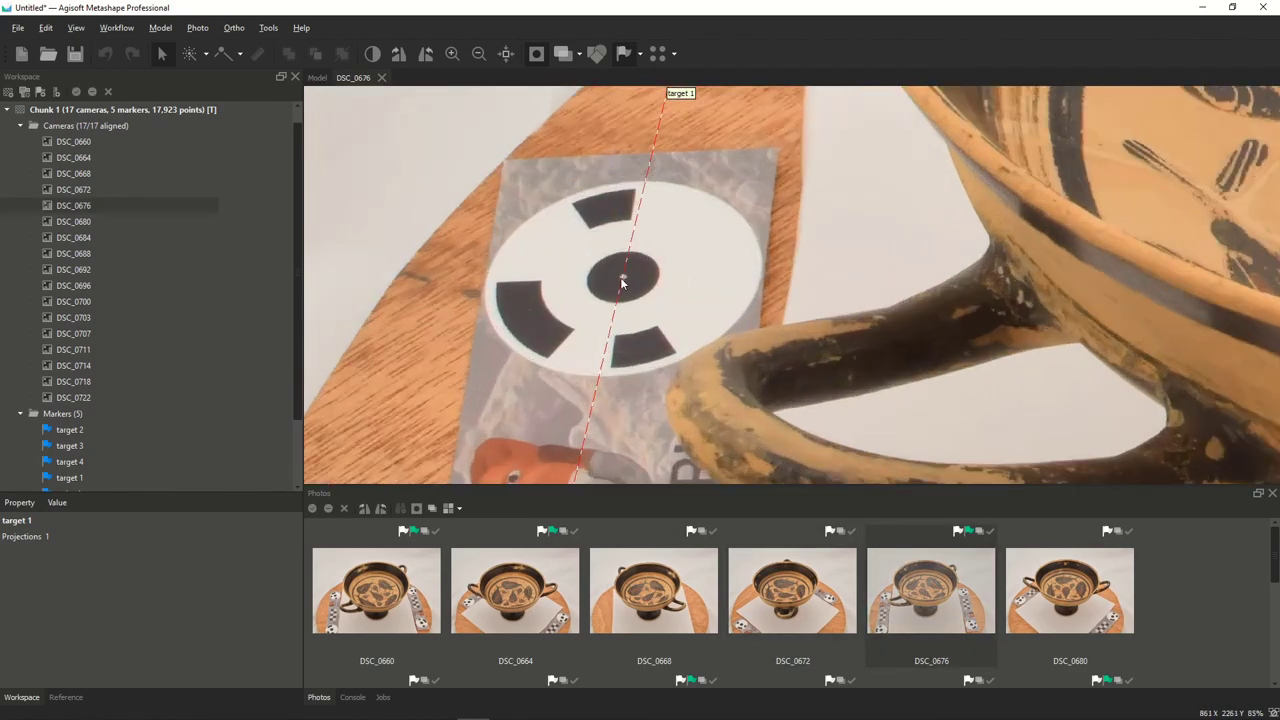
right_click(623, 281)
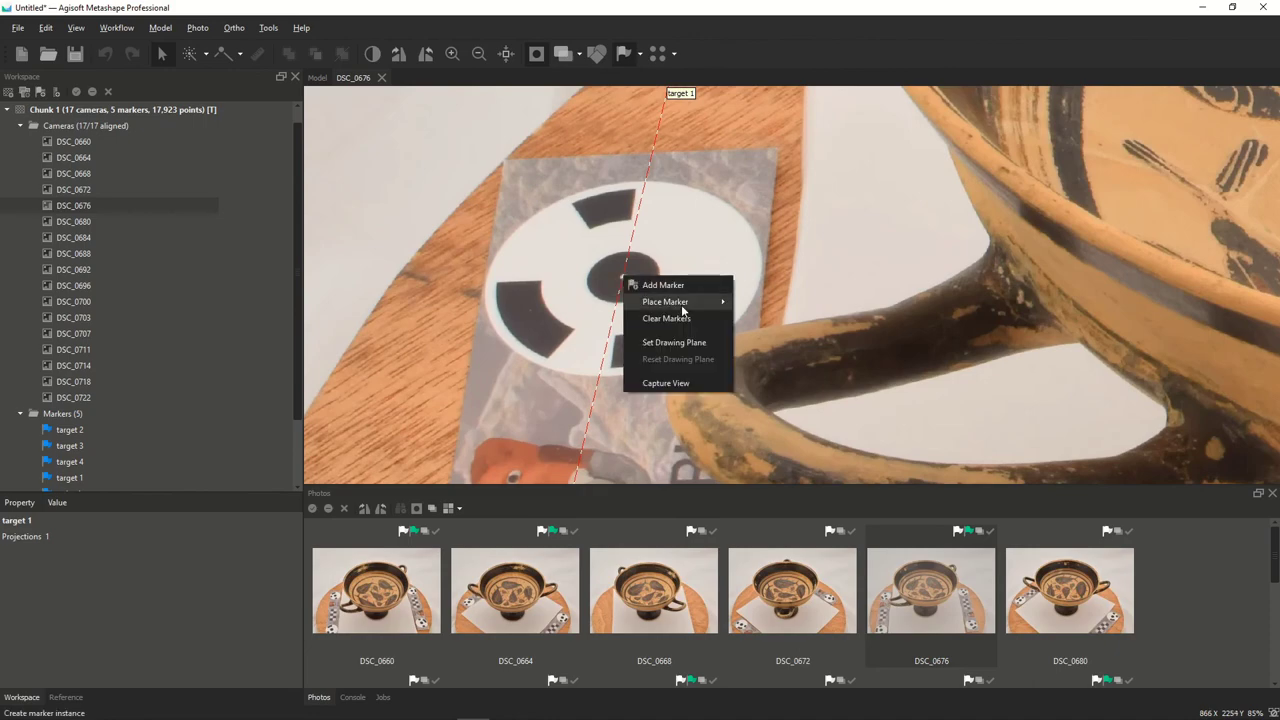
mouse_move(652, 299)
key("Escape")
scroll(676, 244, "down", 5)
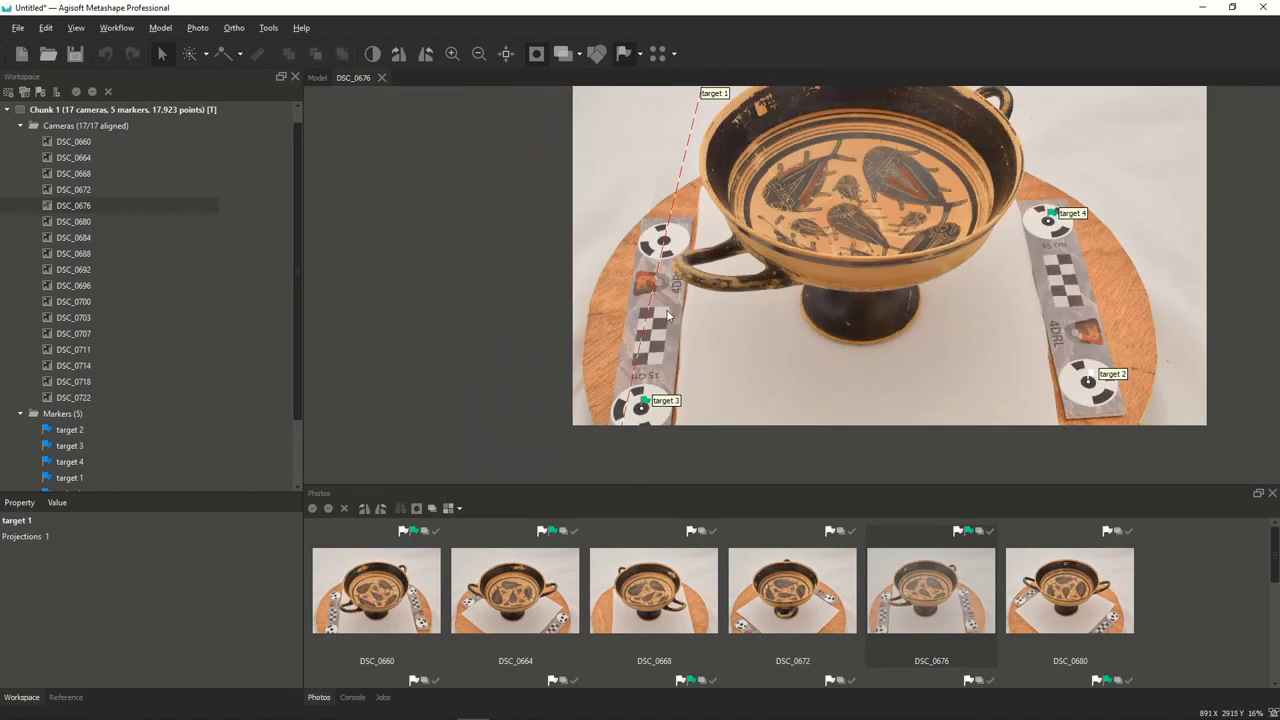
scroll(655, 198, "up", 4)
scroll(631, 347, "down", 1)
scroll(631, 347, "down", 1)
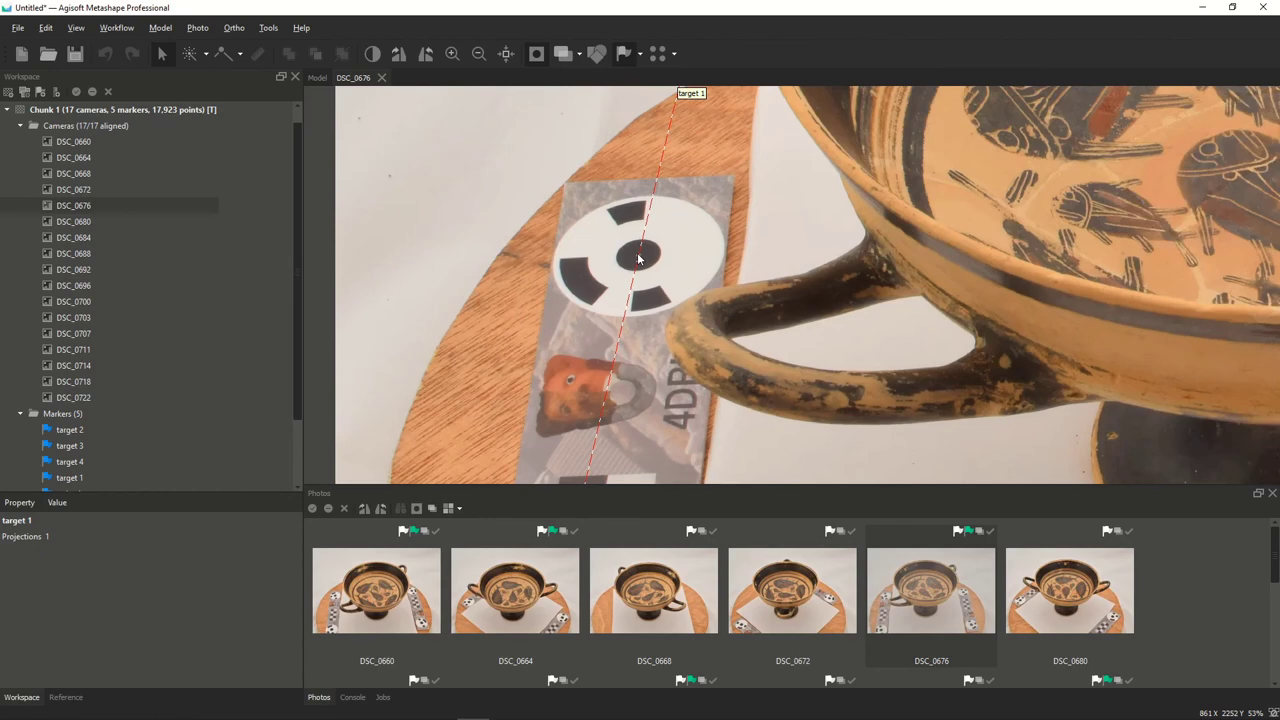
right_click(639, 259)
mouse_move(712, 283)
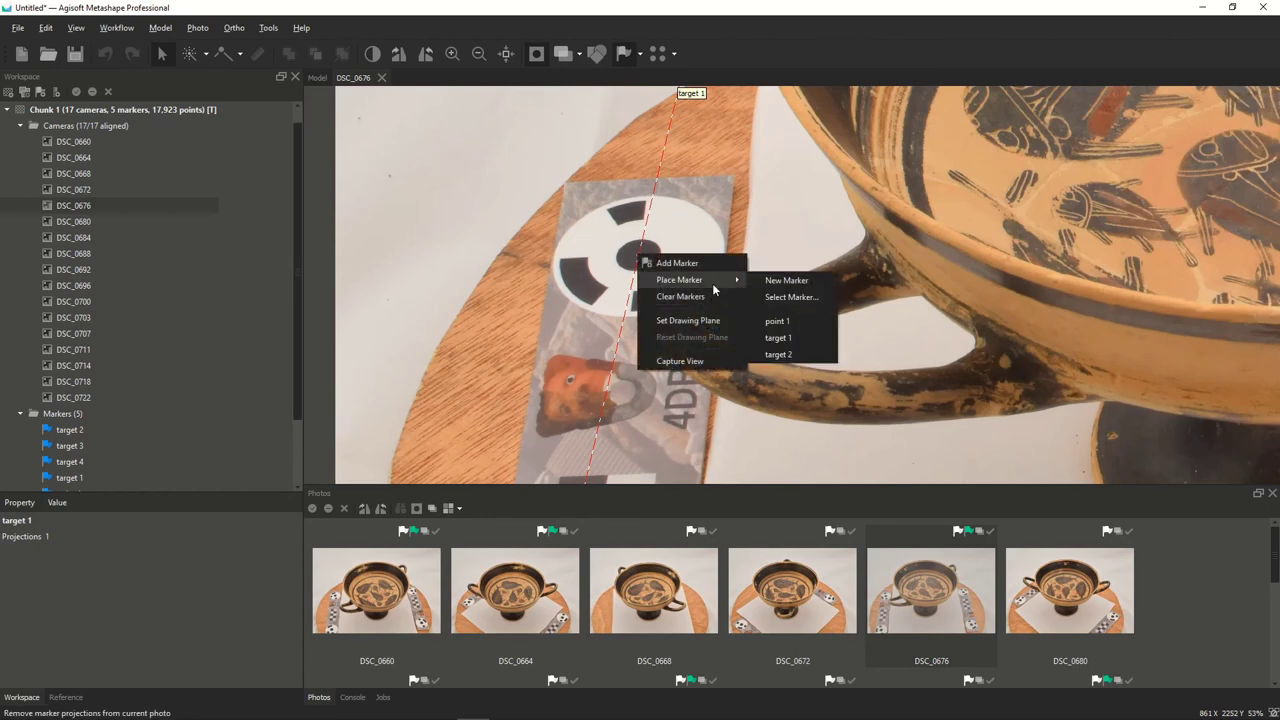
left_click(792, 337)
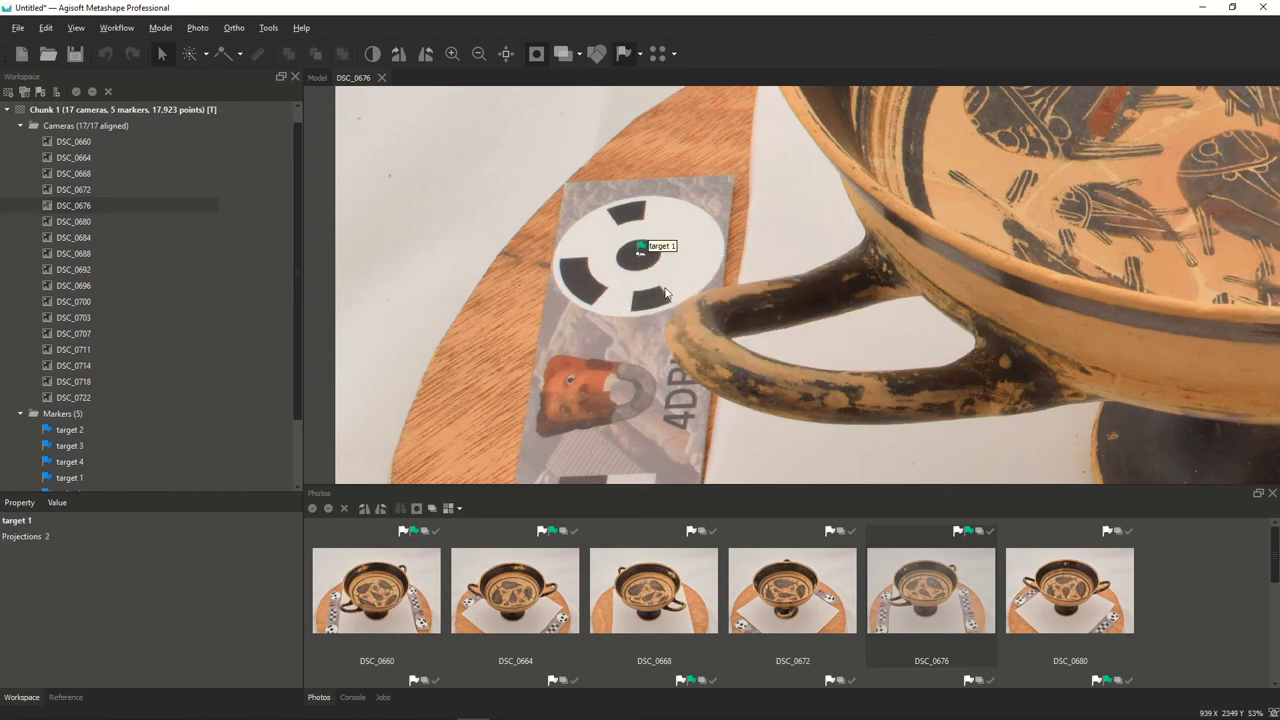
Step: Remove the stray point 1 marker from the Workspace list
scroll(100, 420, "down", 1)
left_click(70, 446)
right_click(76, 448)
left_click(126, 488)
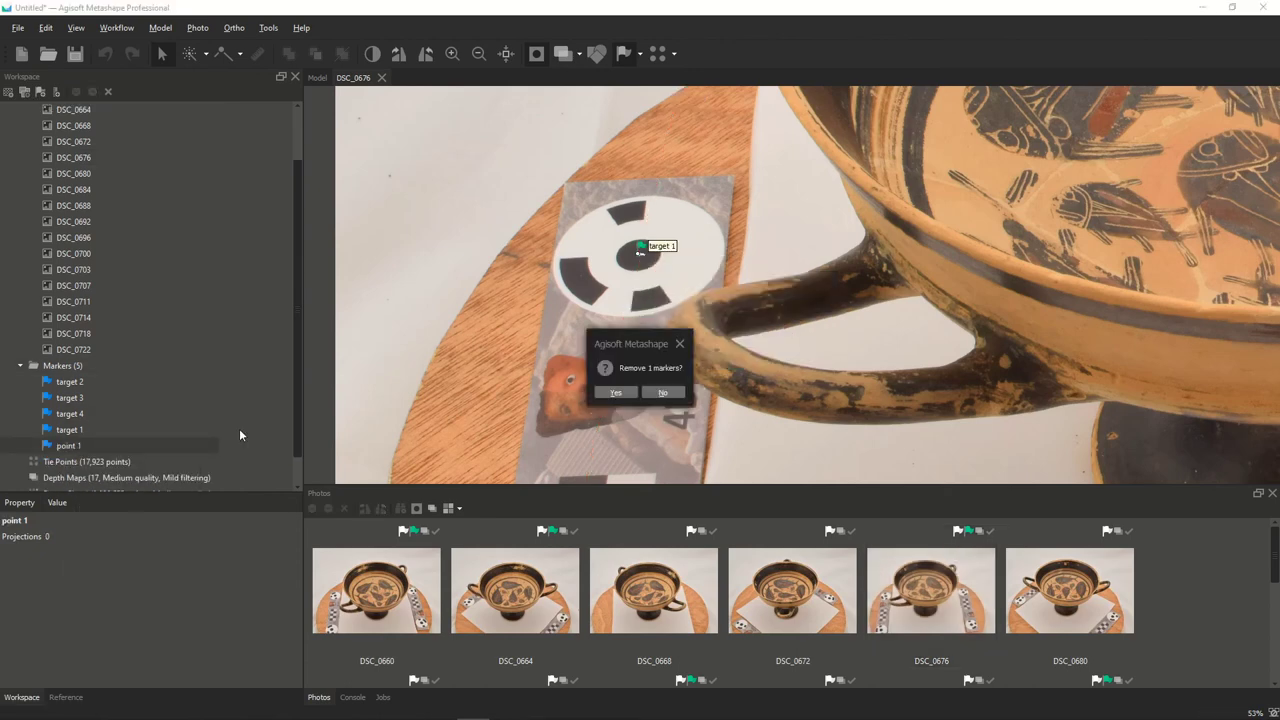
Step: Confirm the point 1 removal and place target 2 at the disc centre
left_click(625, 391)
scroll(692, 333, "down", 6)
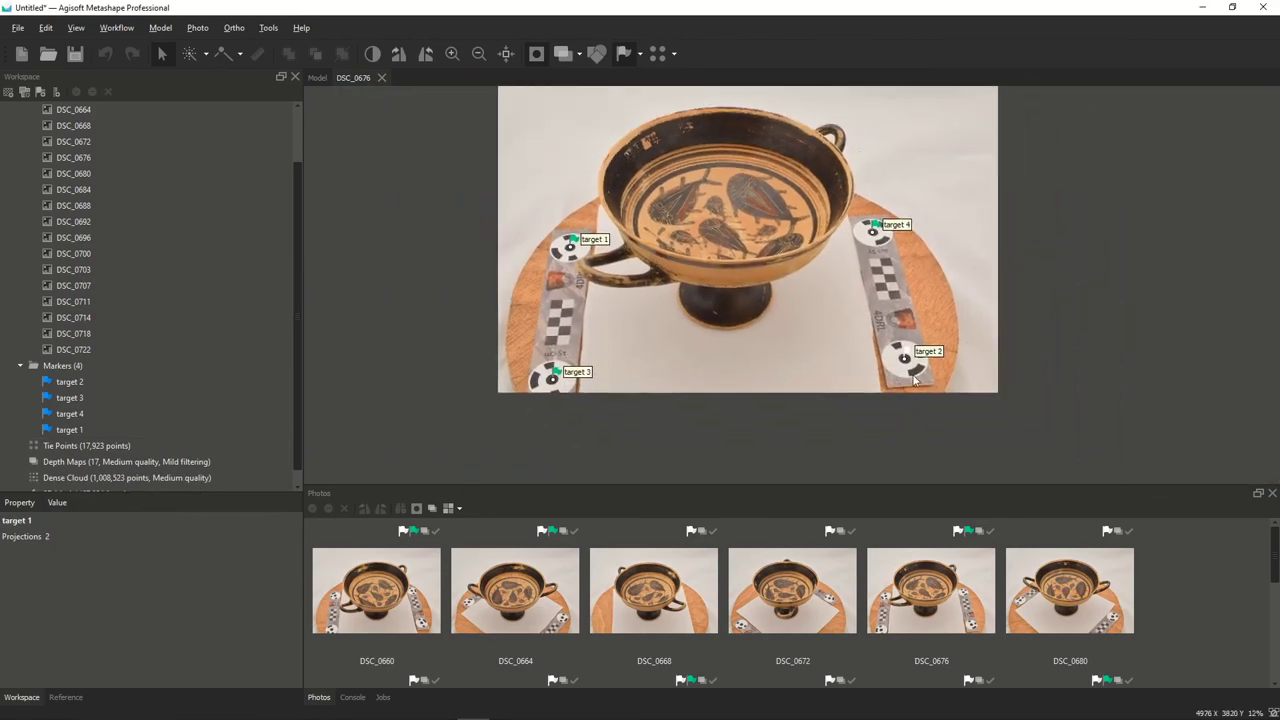
scroll(914, 378, "up", 9)
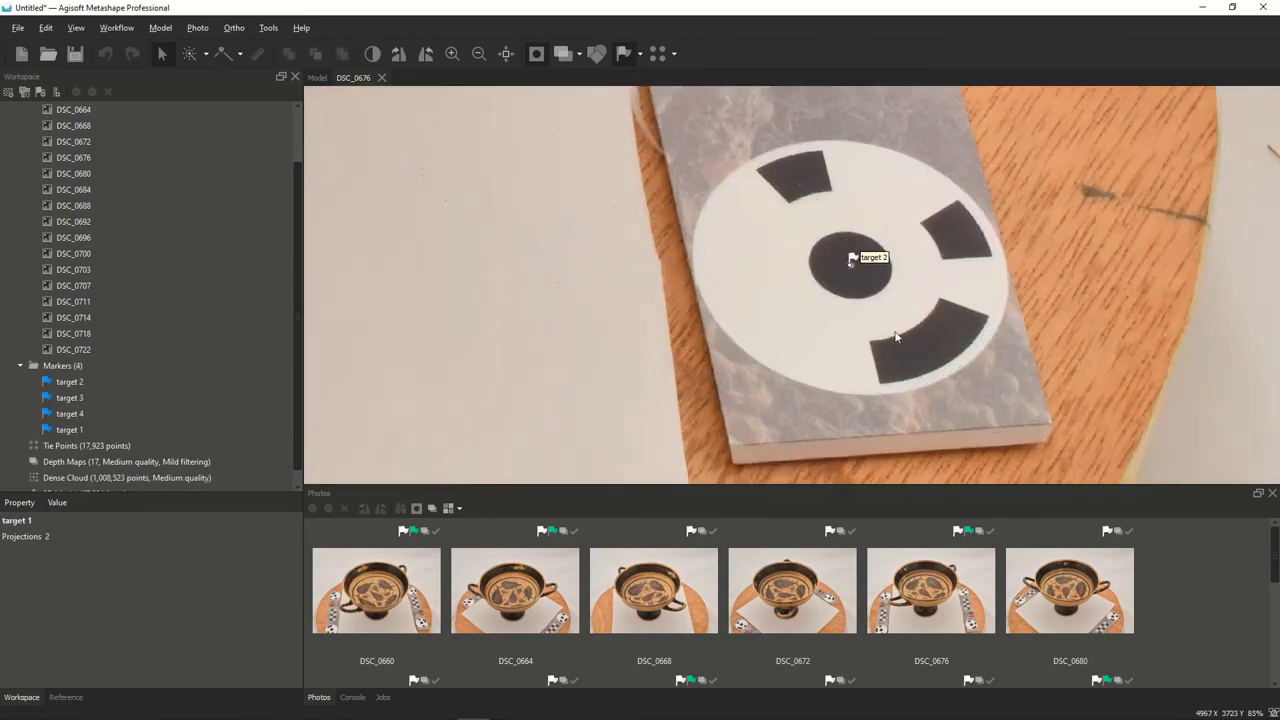
left_click(851, 265)
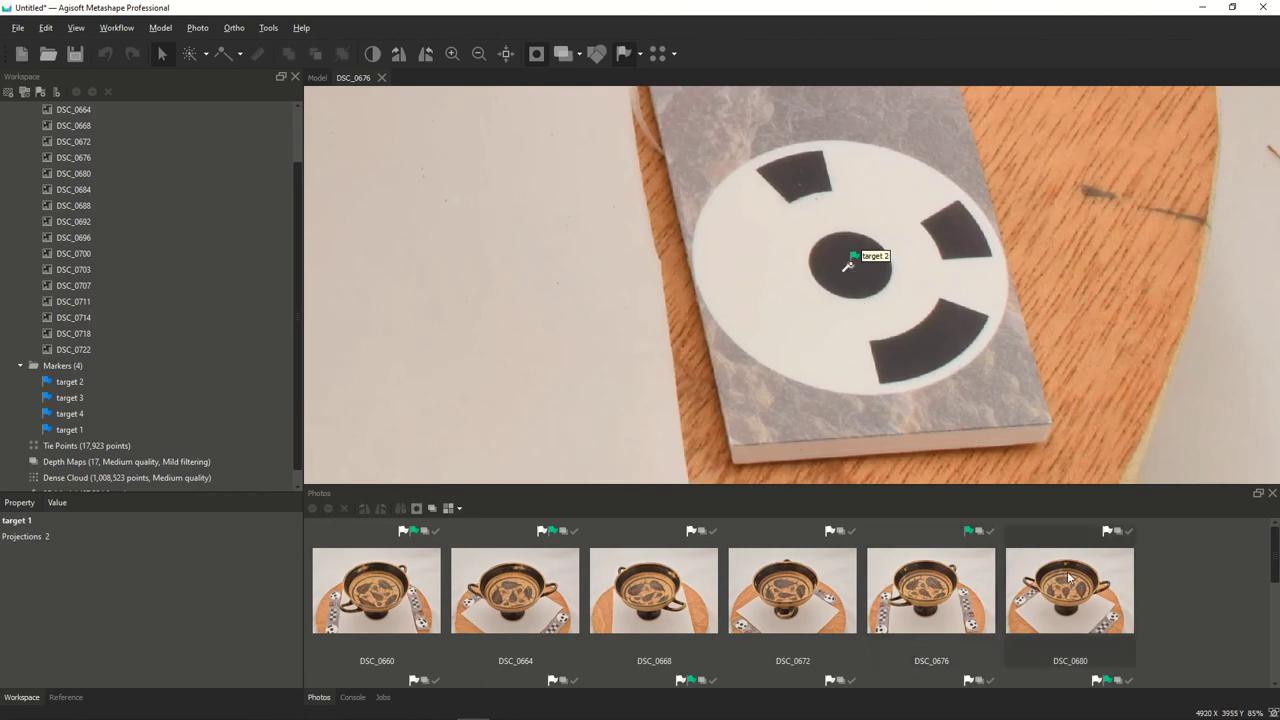
scroll(1037, 542, "down", 3)
Step: Pin the target 1 and target 2 marker positions in photo DSC_0722
double_click(931, 600)
scroll(922, 317, "down", 6)
scroll(866, 290, "up", 8)
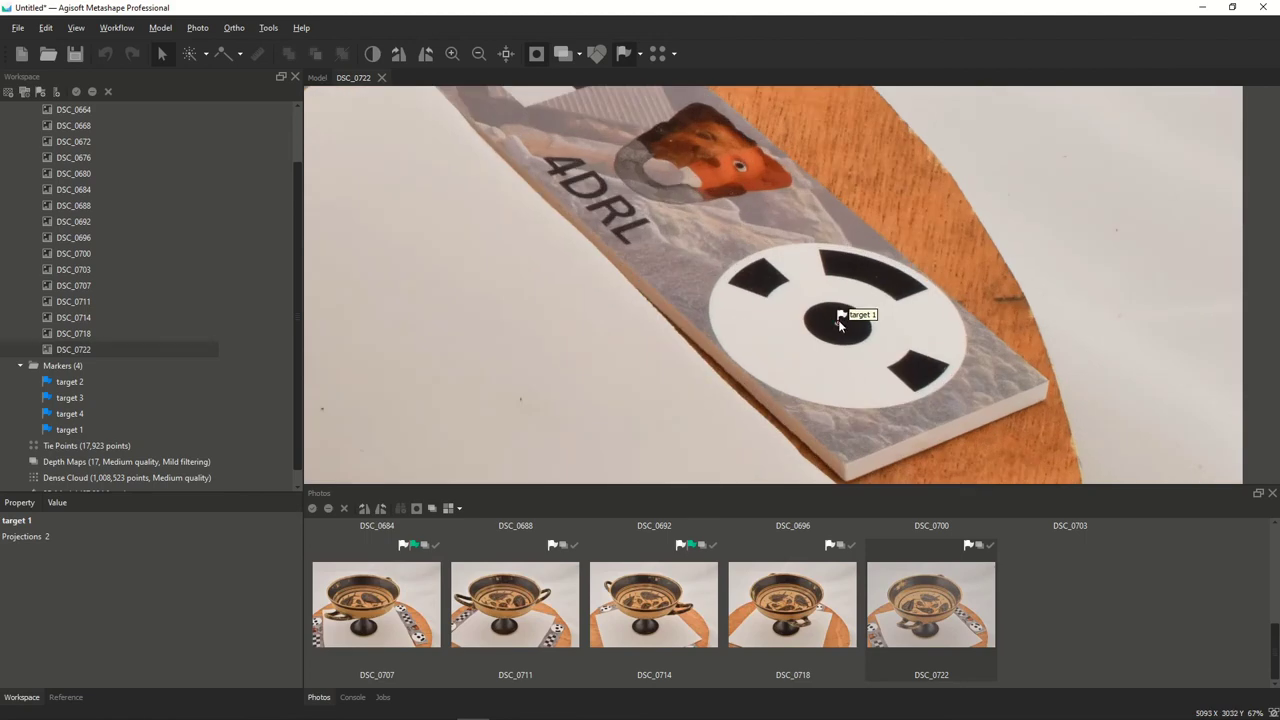
left_click(839, 324)
scroll(841, 333, "down", 7)
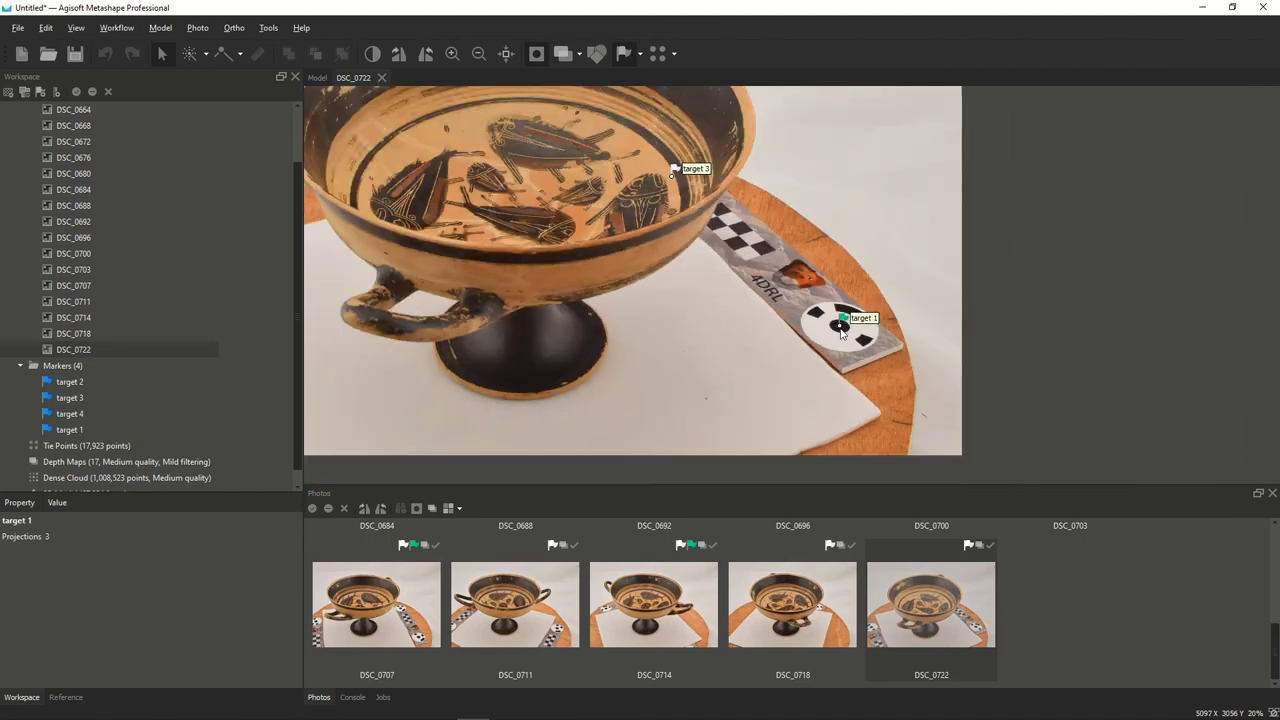
scroll(841, 333, "down", 3)
left_click_drag(634, 366, 714, 294)
scroll(714, 294, "up", 12)
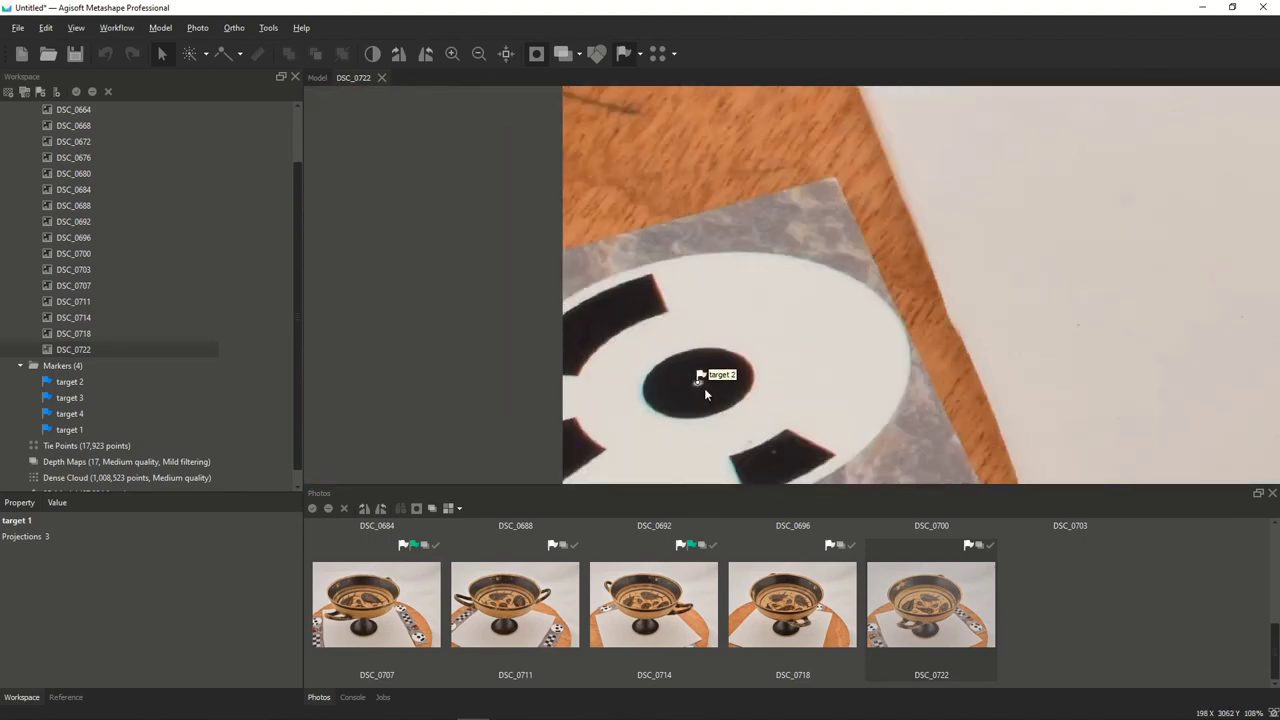
left_click(700, 381)
Step: Check the markers in photos DSC_0714 and DSC_0711
scroll(703, 388, "down", 13)
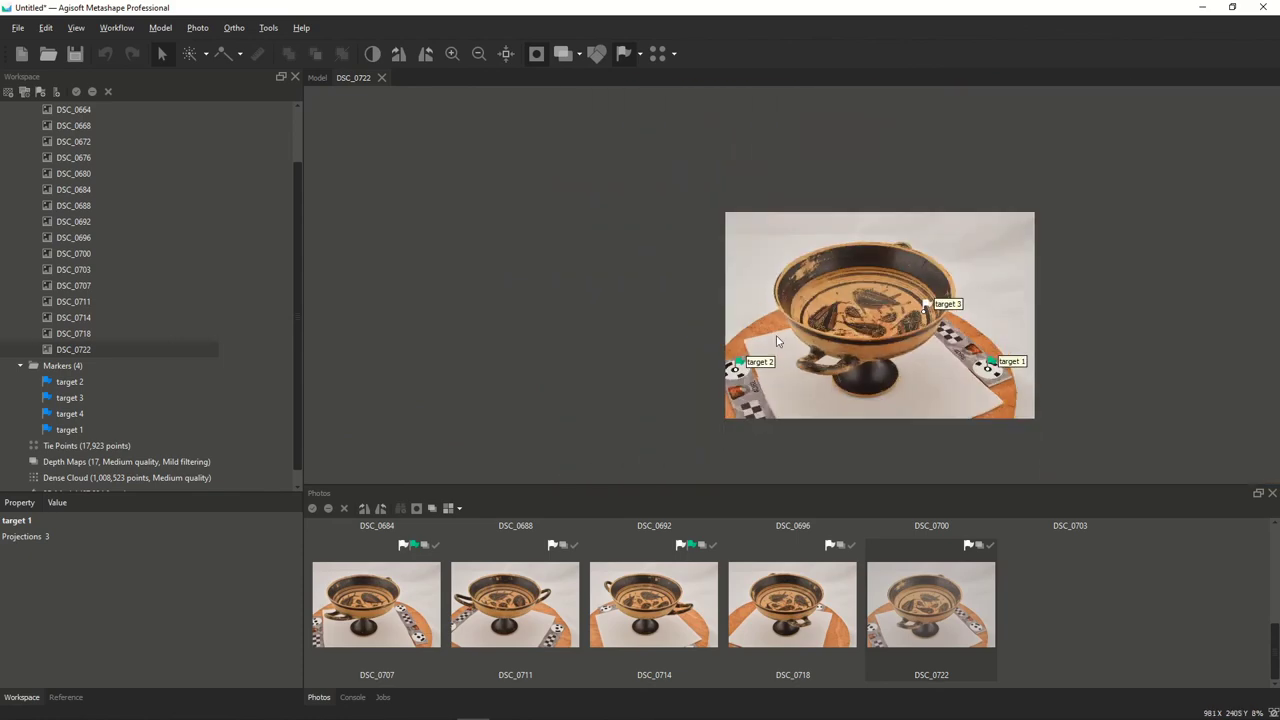
double_click(640, 600)
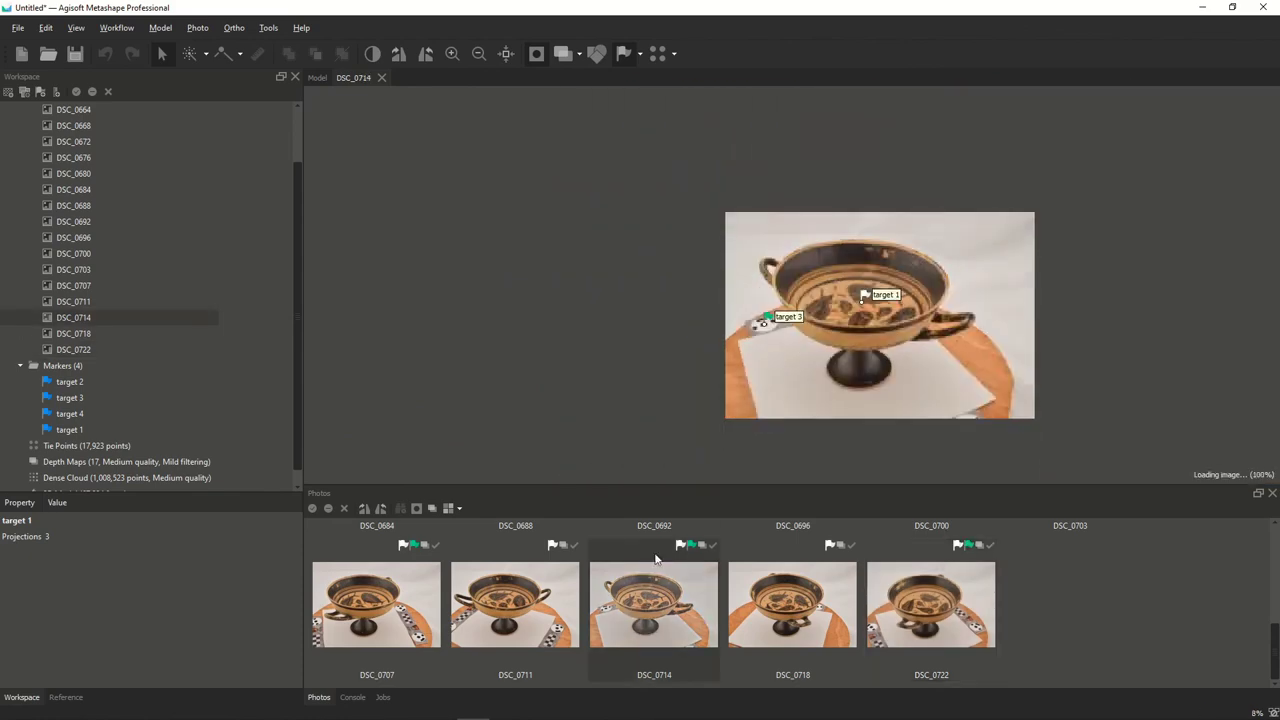
double_click(515, 600)
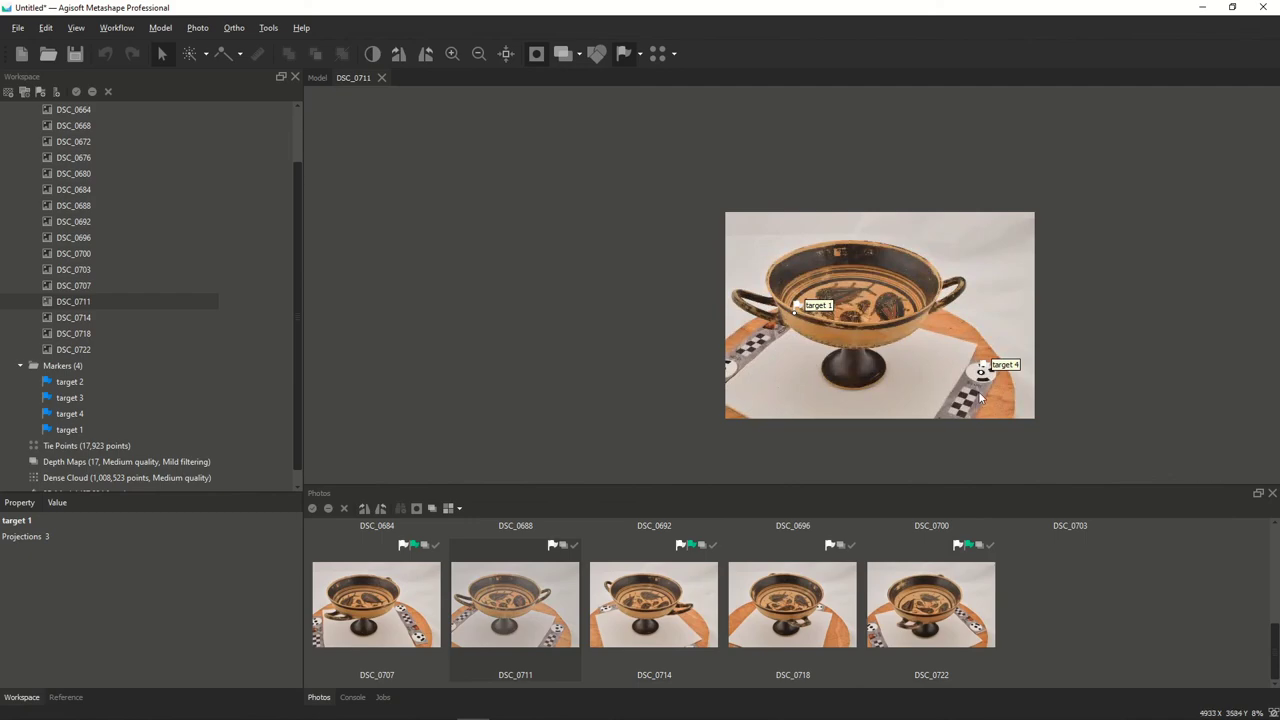
scroll(980, 391, "up", 15)
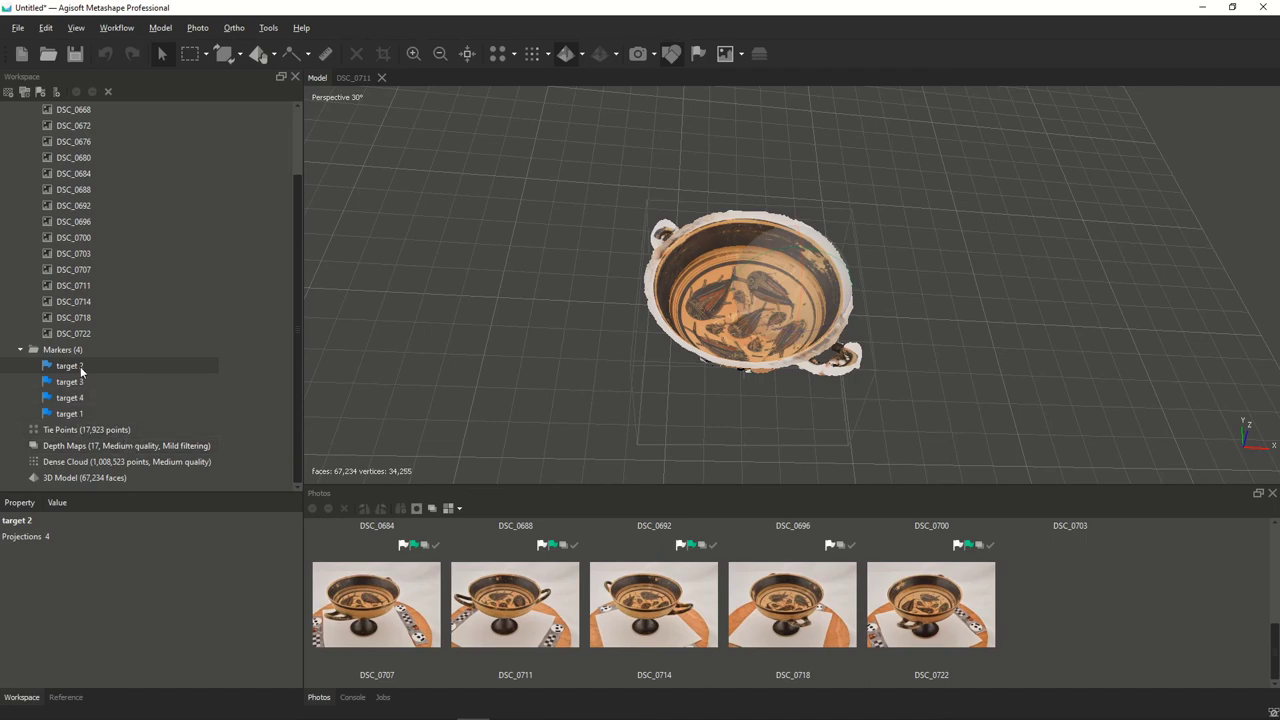
Step: Create scale bars target 2_target 4 and target 3_target 1, and show the markers in the 3D view
left_click(75, 398)
right_click(75, 398)
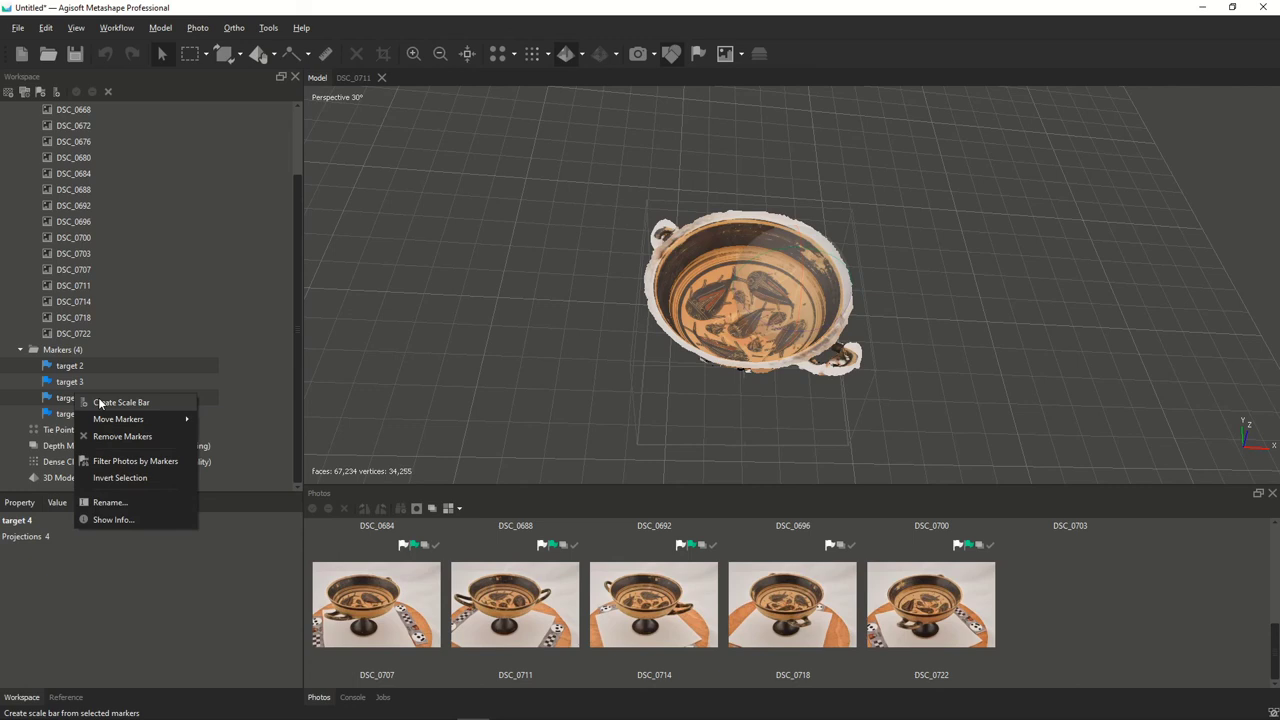
left_click(100, 403)
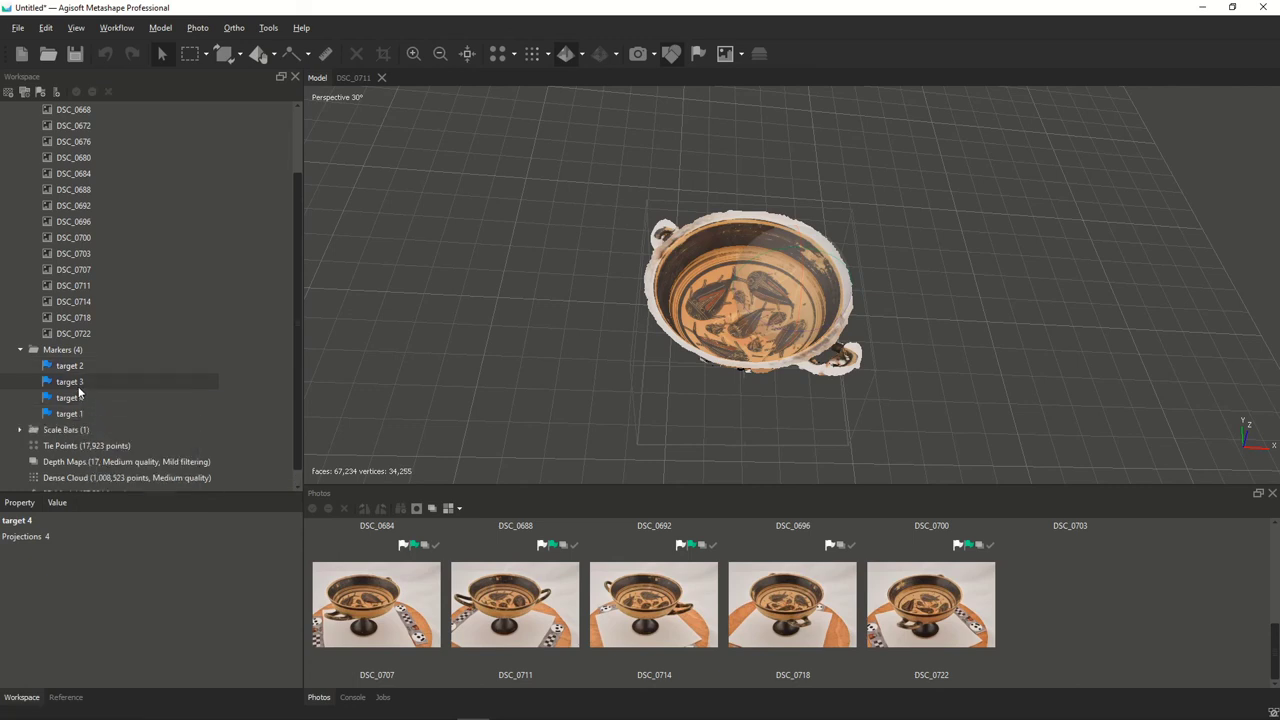
right_click(76, 418)
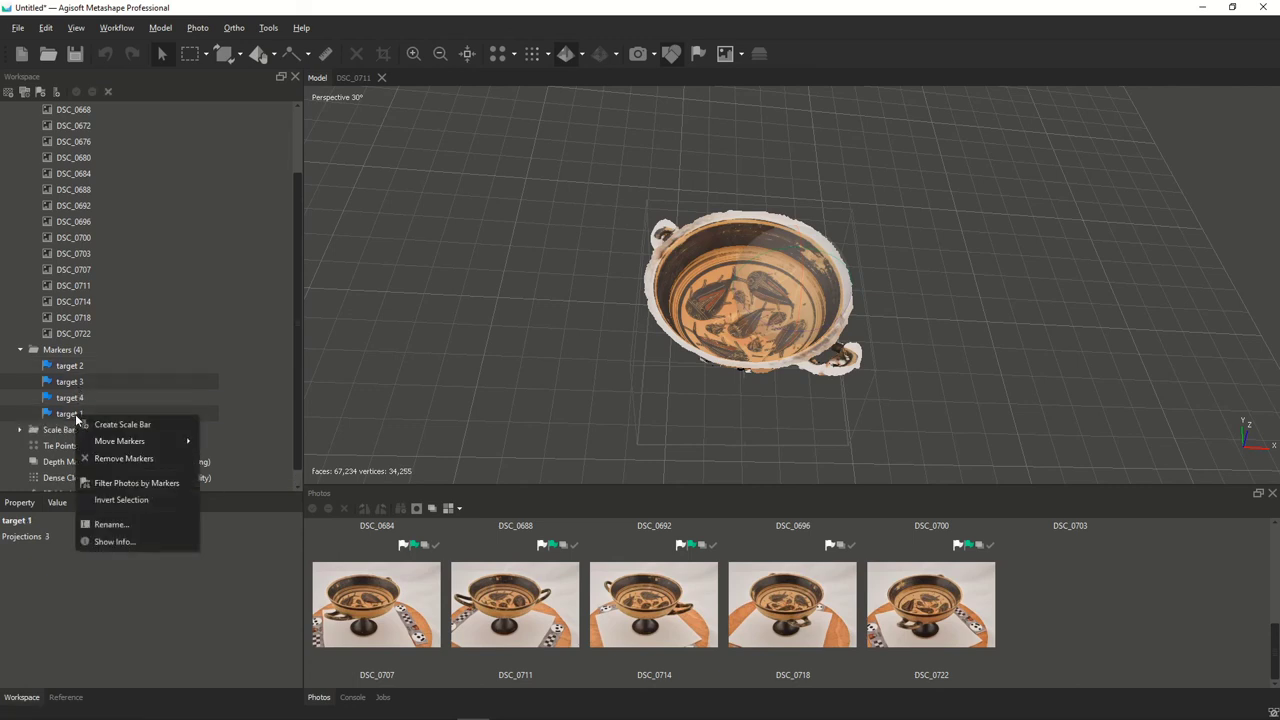
left_click(123, 425)
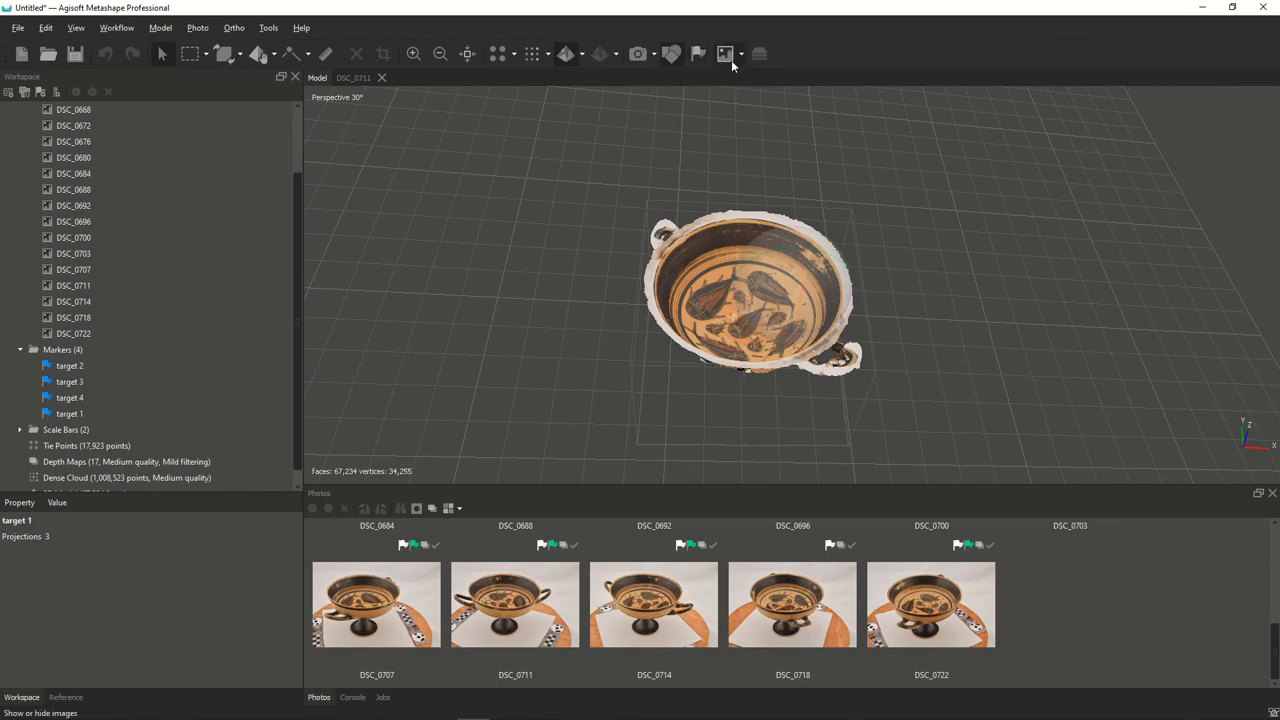
left_click(697, 54)
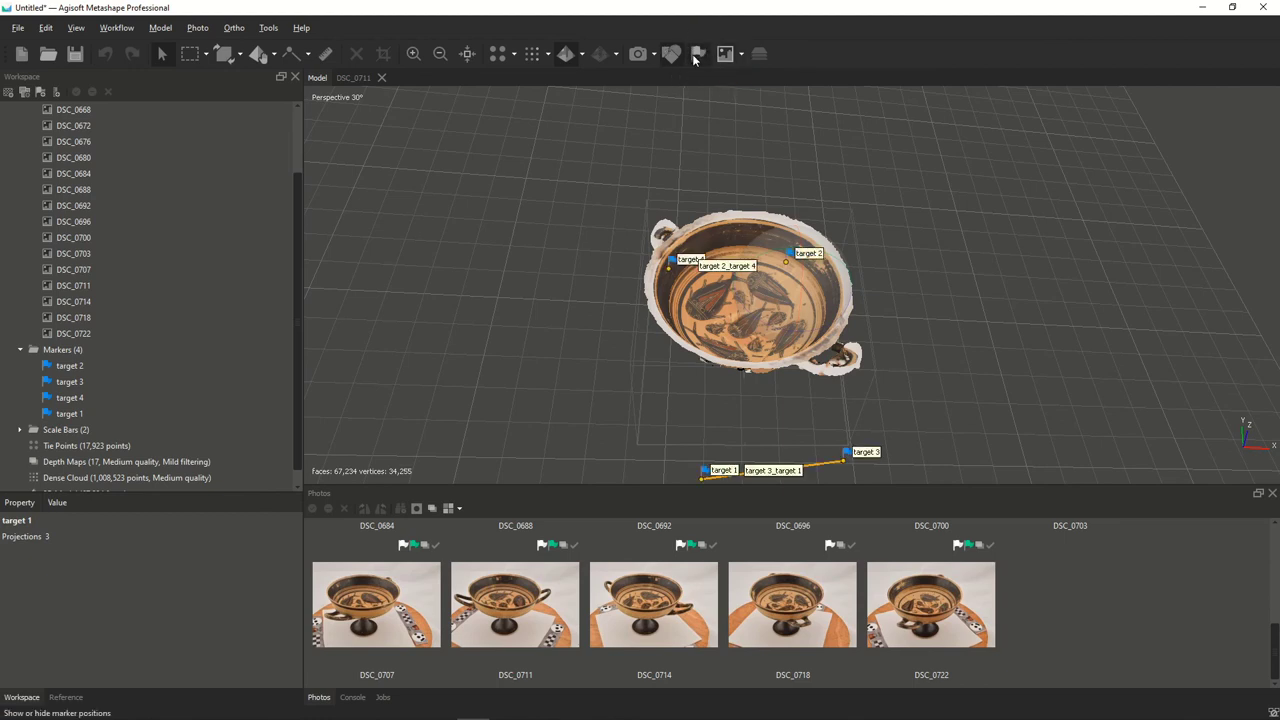
mouse_move(776, 330)
left_mouse_down()
mouse_move(826, 283)
mouse_move(865, 277)
mouse_move(789, 327)
left_mouse_up()
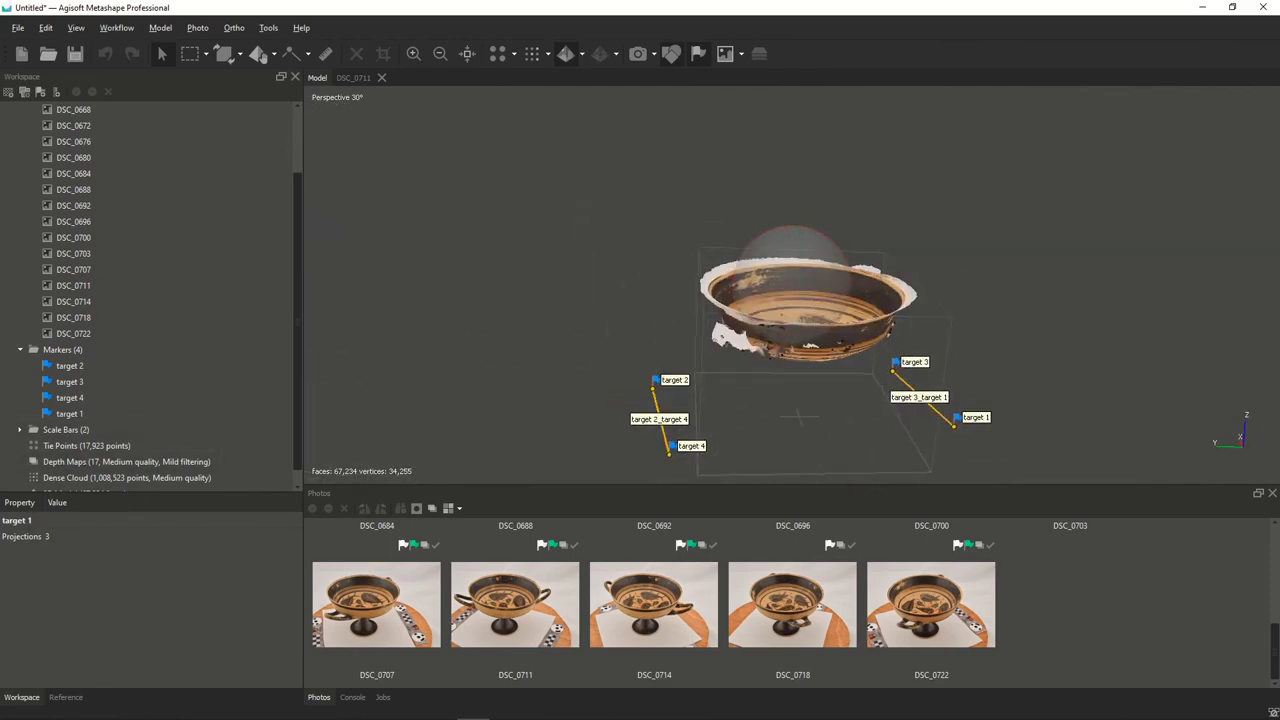
Step: Give scale bars target 2_target 4 and target 3_target 1 a 0.15 m distance and update the scale
left_click(66, 697)
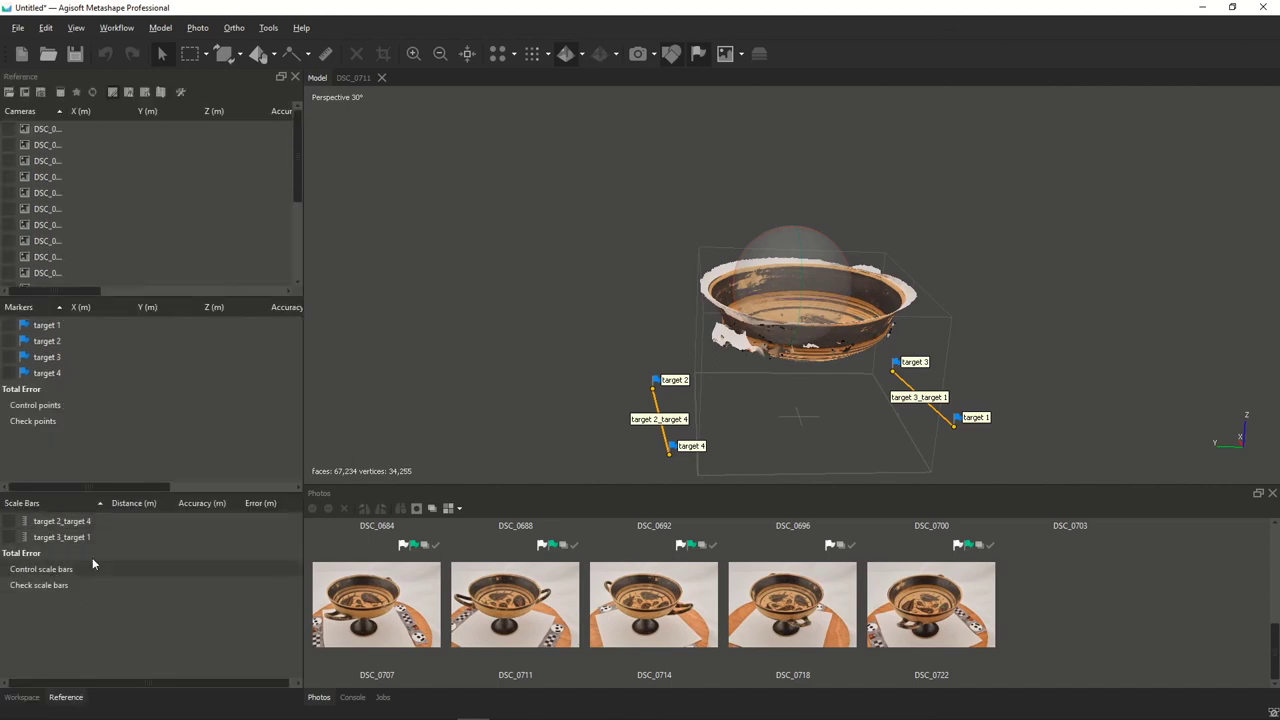
double_click(136, 521)
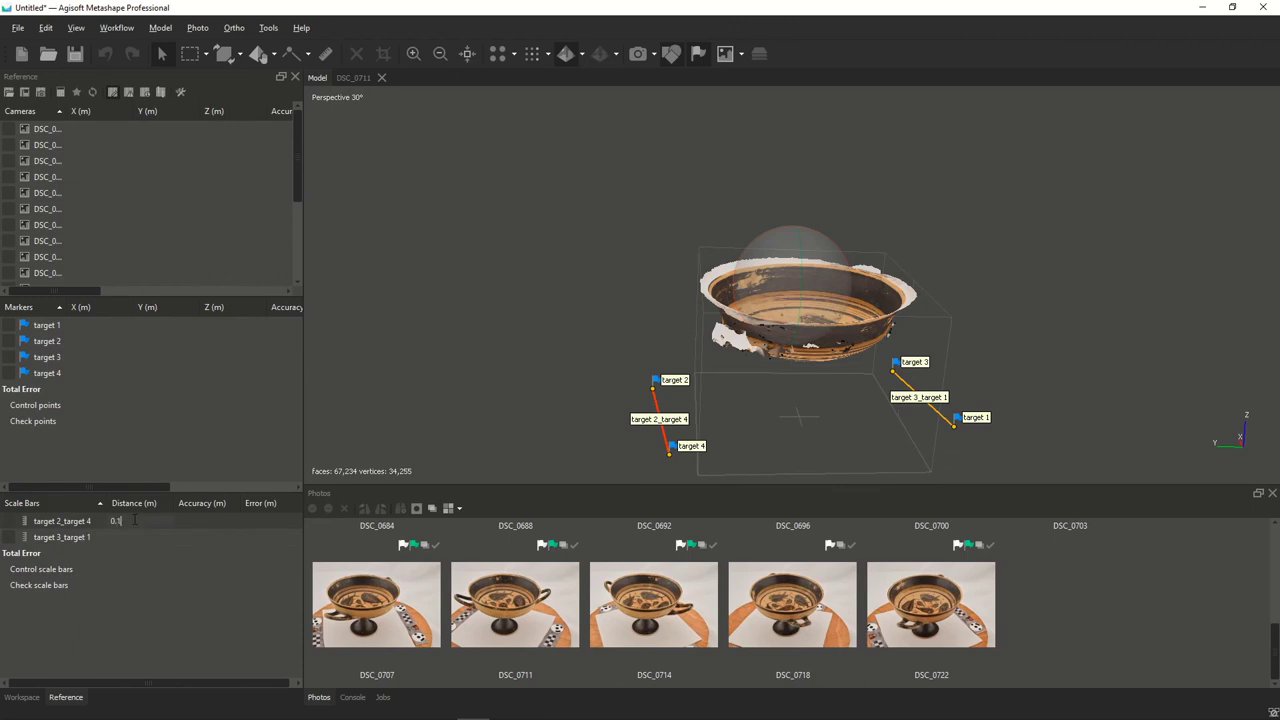
left_click(124, 538)
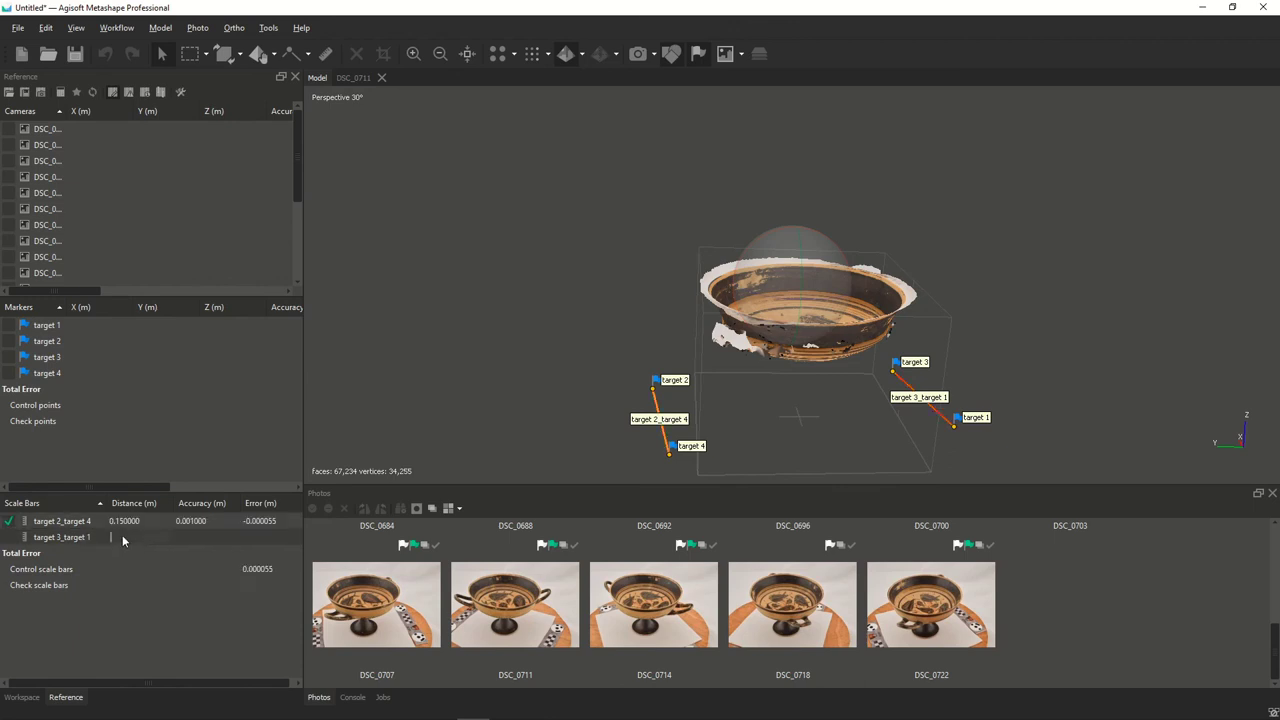
key("Return")
left_click(91, 93)
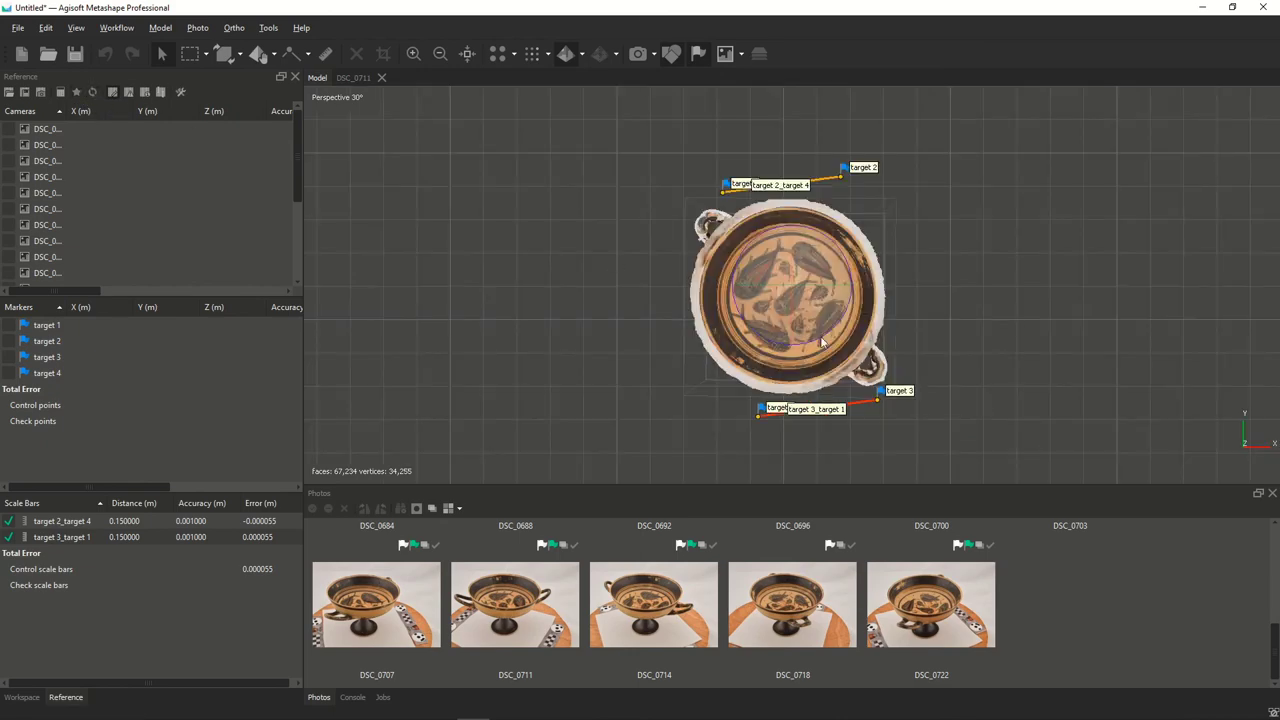
Step: Measure 8.35 cm across the bowl's painted interior with the Ruler tool
left_click_drag(812, 323, 843, 366)
scroll(843, 366, "up", 6)
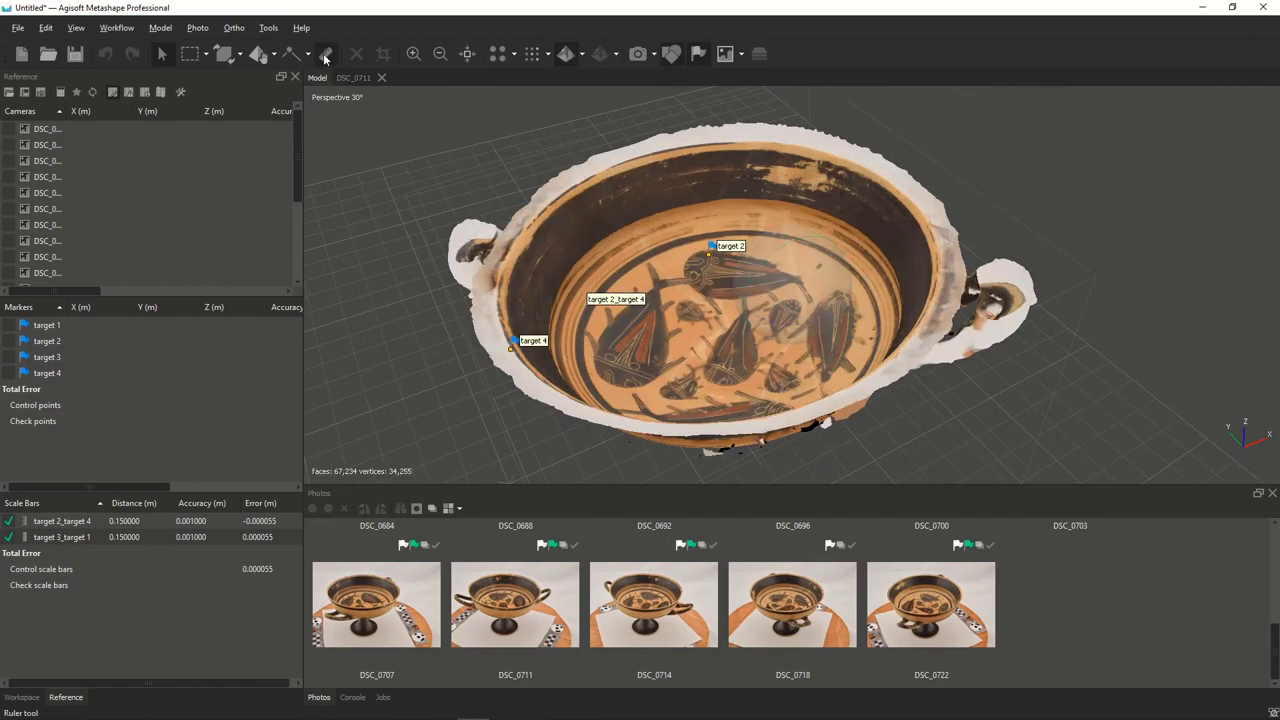
left_click(325, 56)
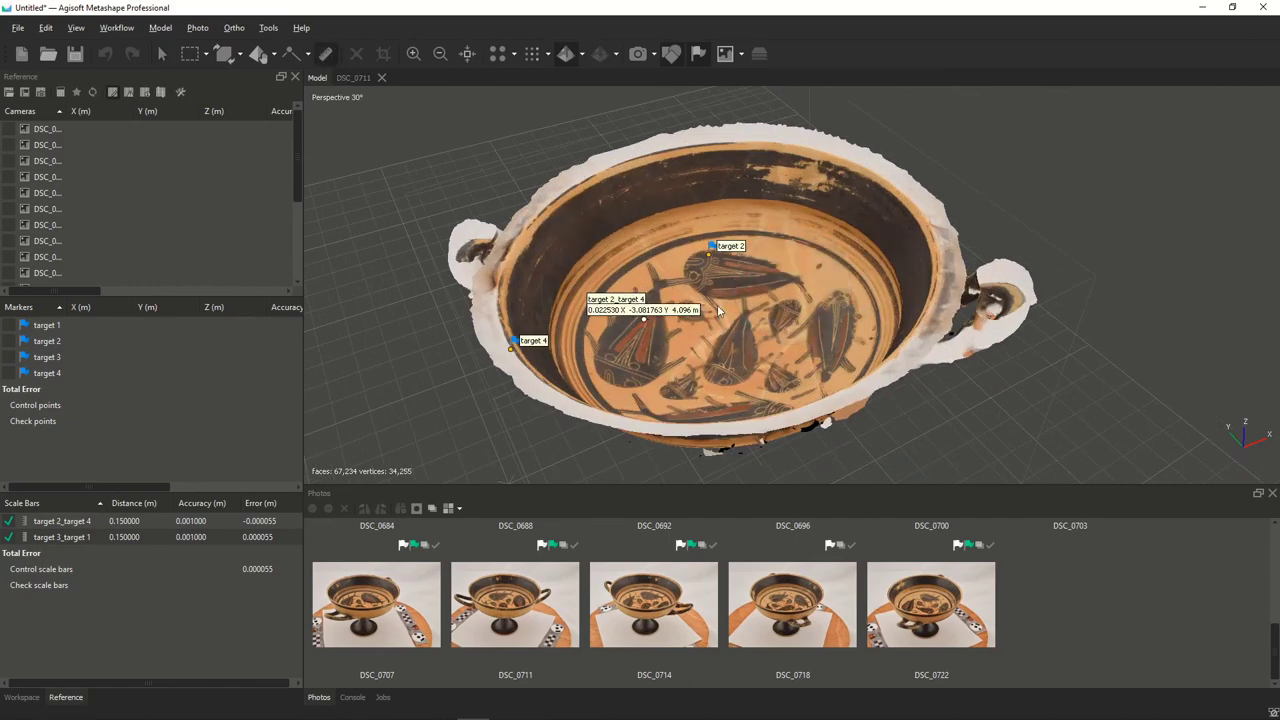
left_click(777, 299)
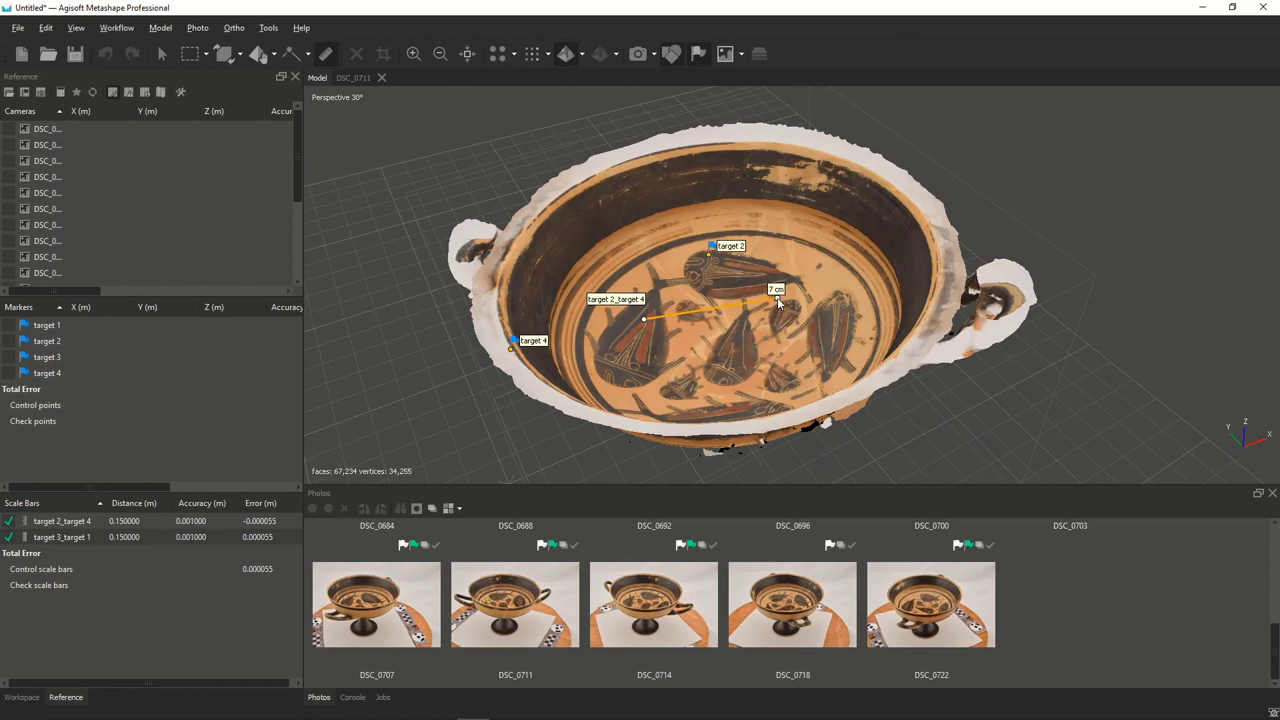
double_click(802, 292)
left_click(162, 53)
scroll(739, 252, "down", 5)
left_click_drag(739, 252, 774, 290)
Step: Move the bowl and markers down toward the grid in front view and toward the origin in top view
left_click(273, 54)
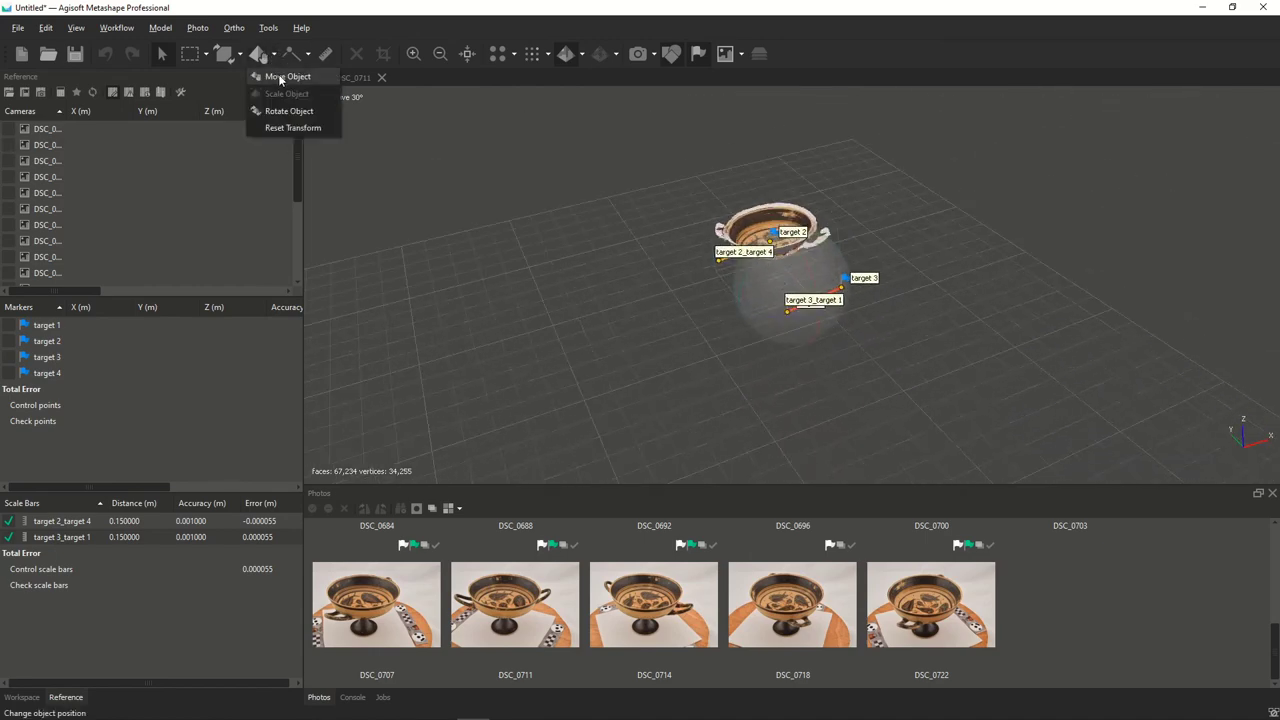
left_click(283, 77)
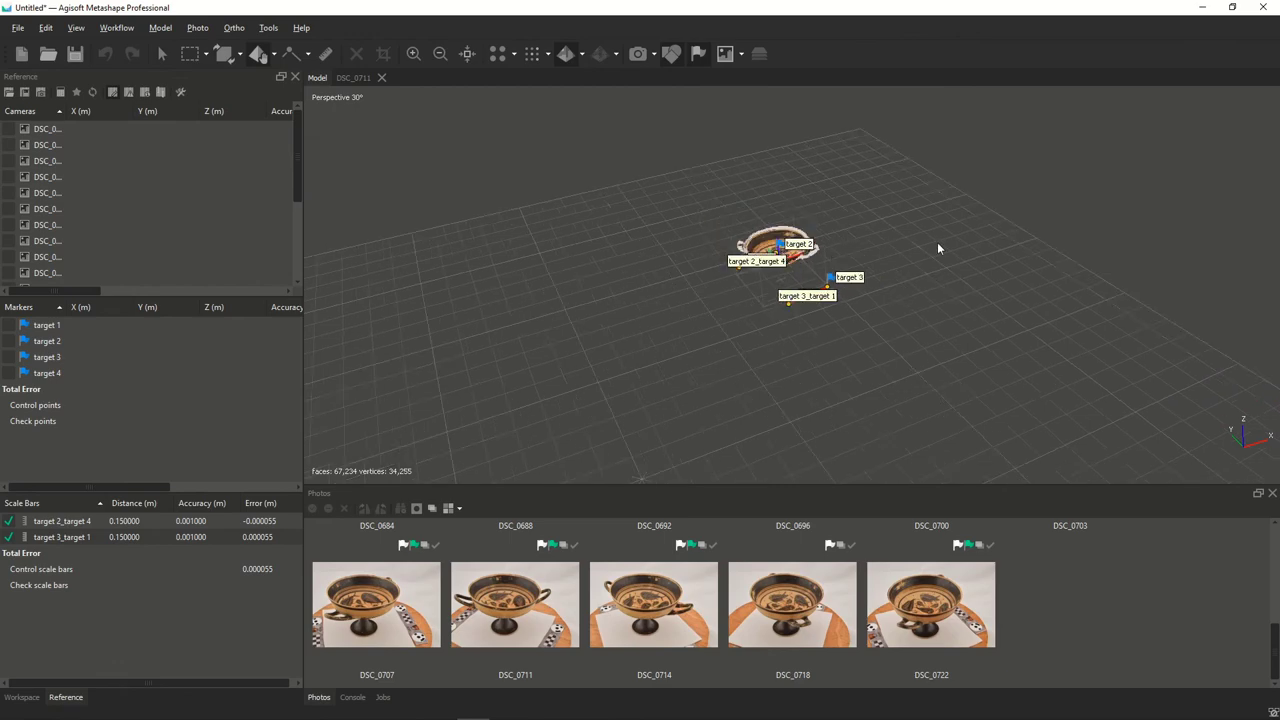
key("KP_1")
left_click_drag(938, 248, 809, 384)
key("KP_7")
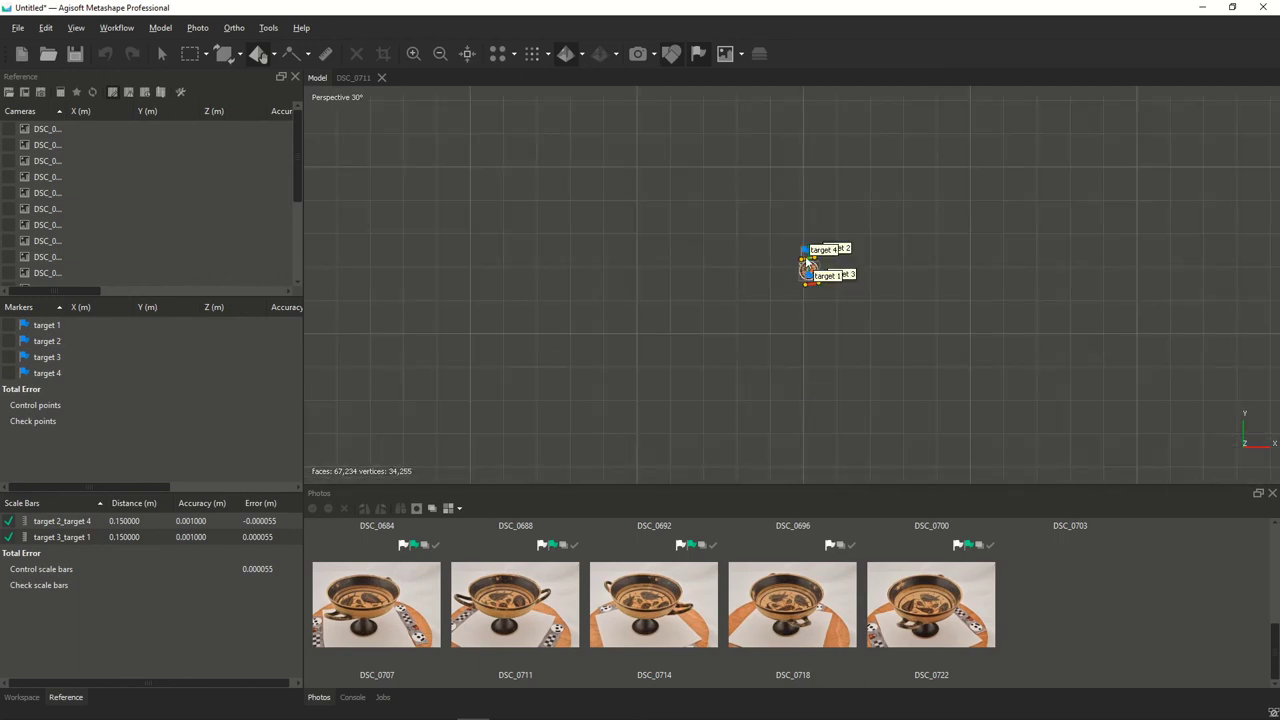
left_click_drag(810, 264, 780, 248)
Step: In orthographic front view, lower the model to the origin level
key("KP_1")
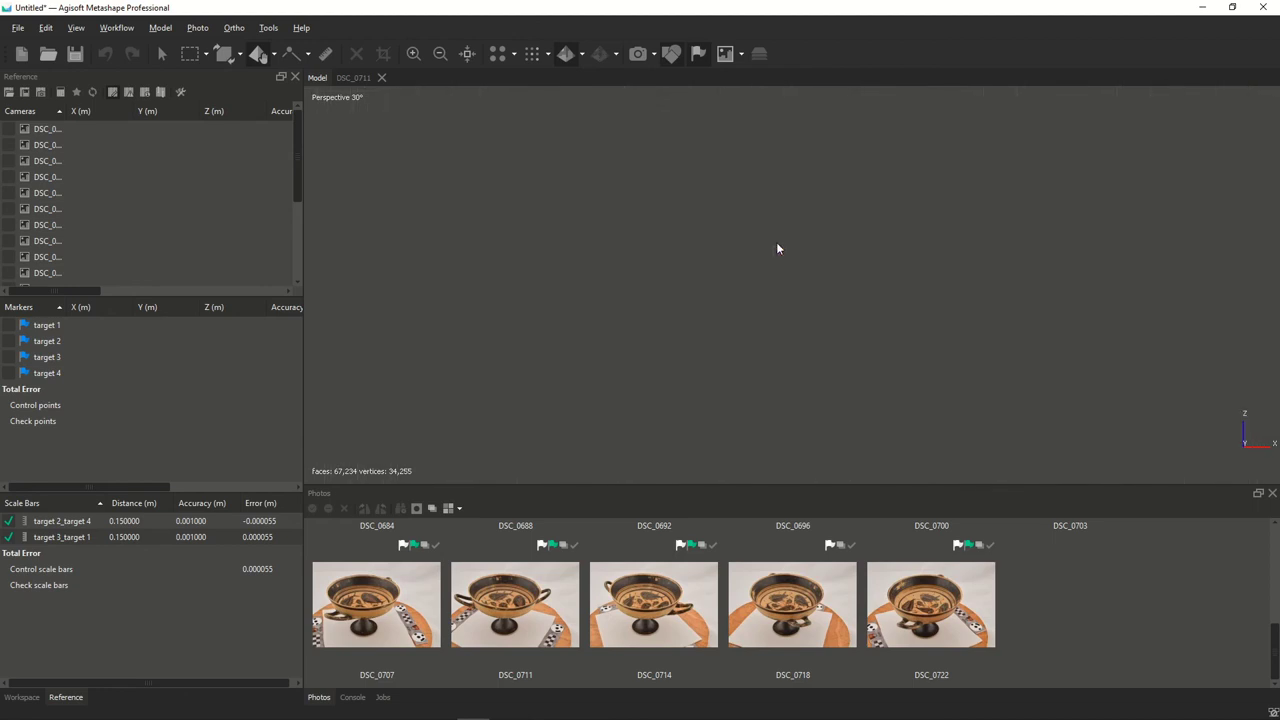
scroll(734, 277, "down", 5)
key("KP_5")
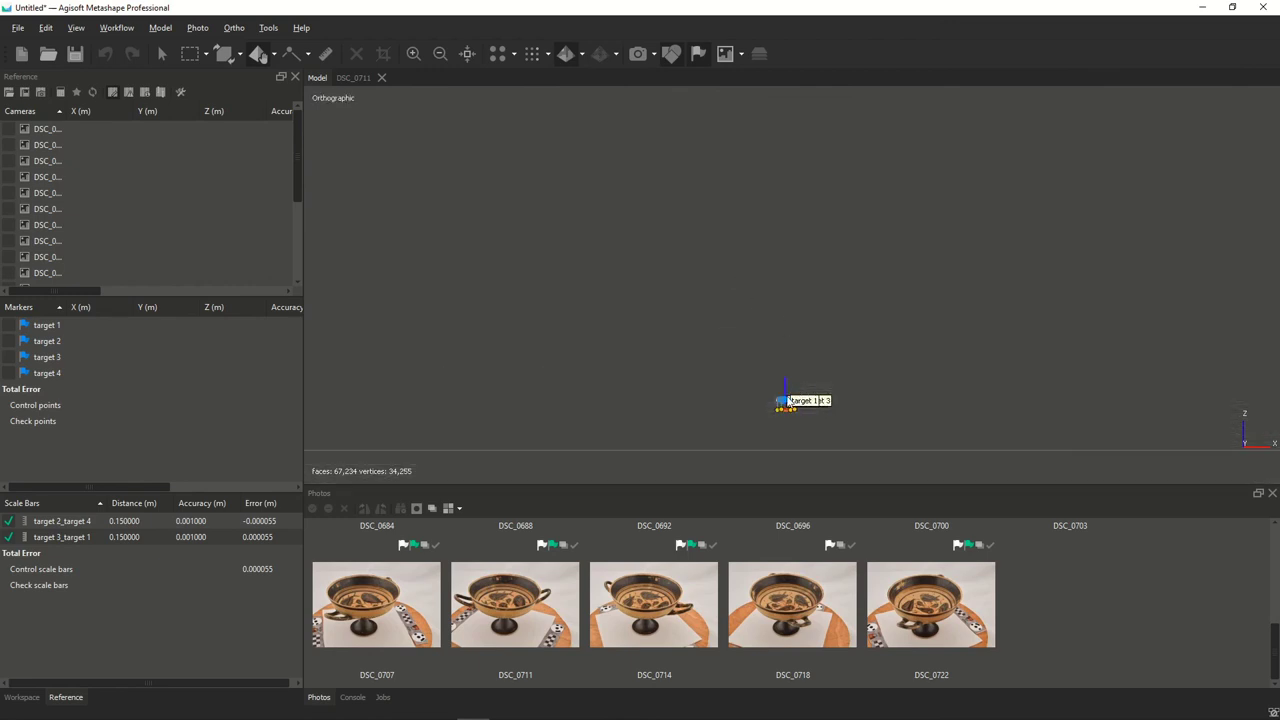
left_click_drag(800, 392, 830, 360)
scroll(830, 360, "up", 5)
scroll(900, 440, "up", 4)
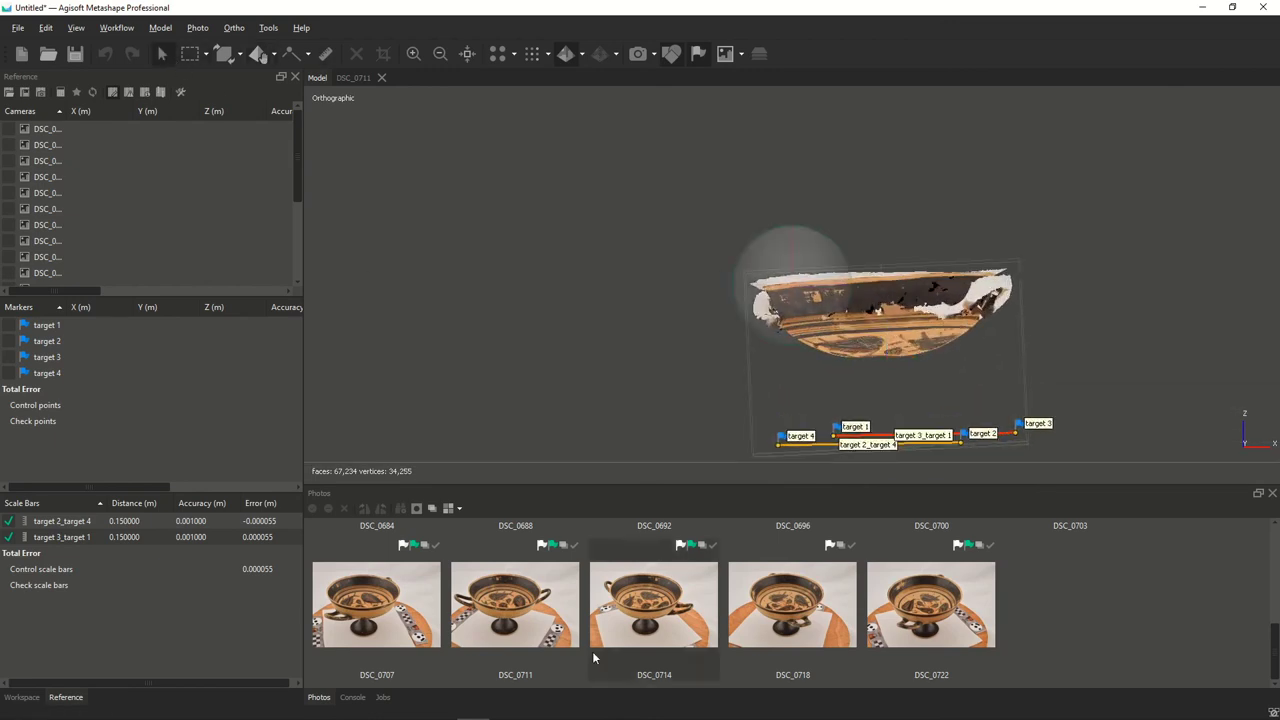